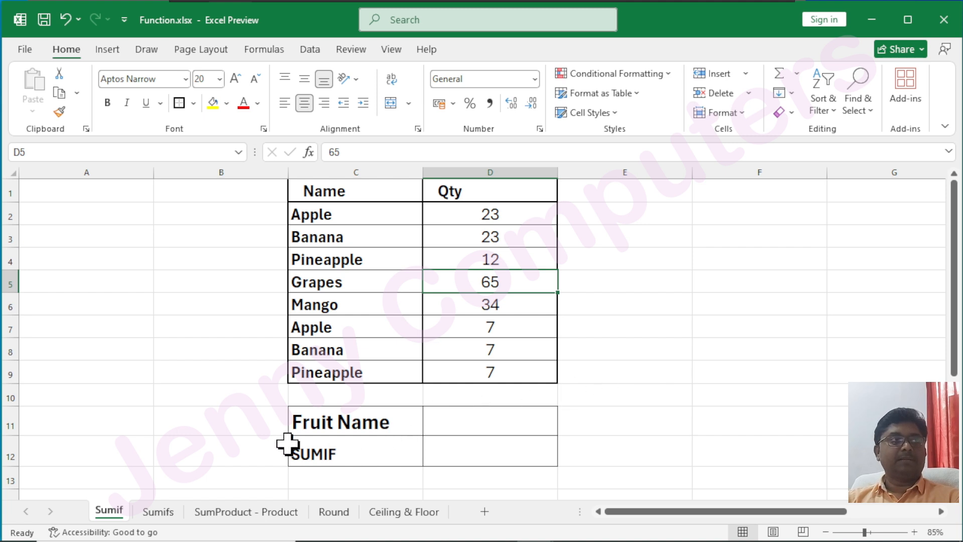
- Insert the SUMIF function into cell D12, beside the SUMIF label
left_click(331, 453)
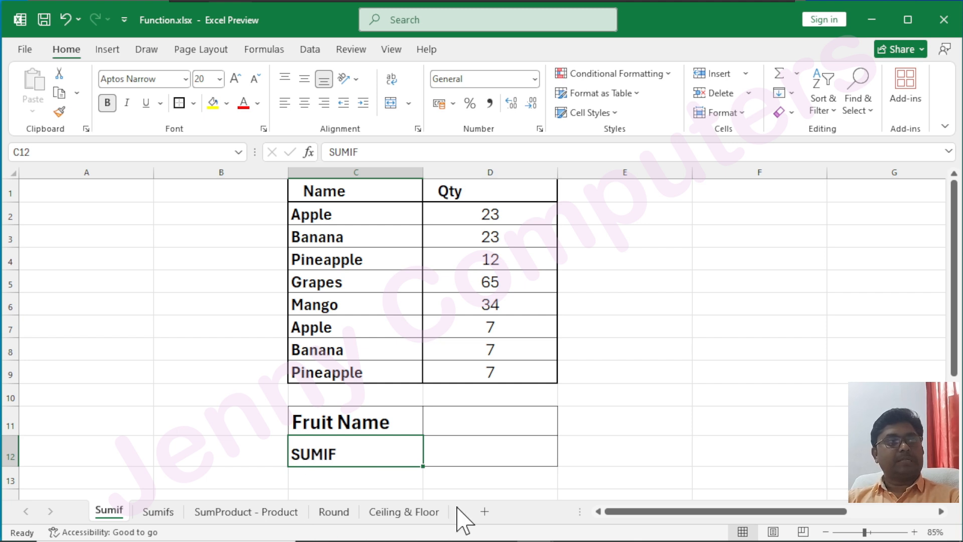
left_click(483, 447)
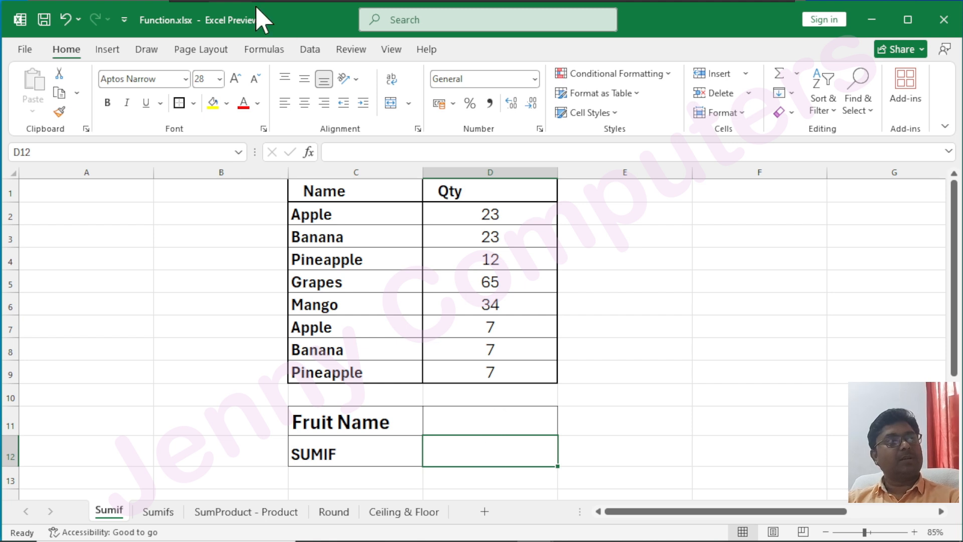
left_click(266, 50)
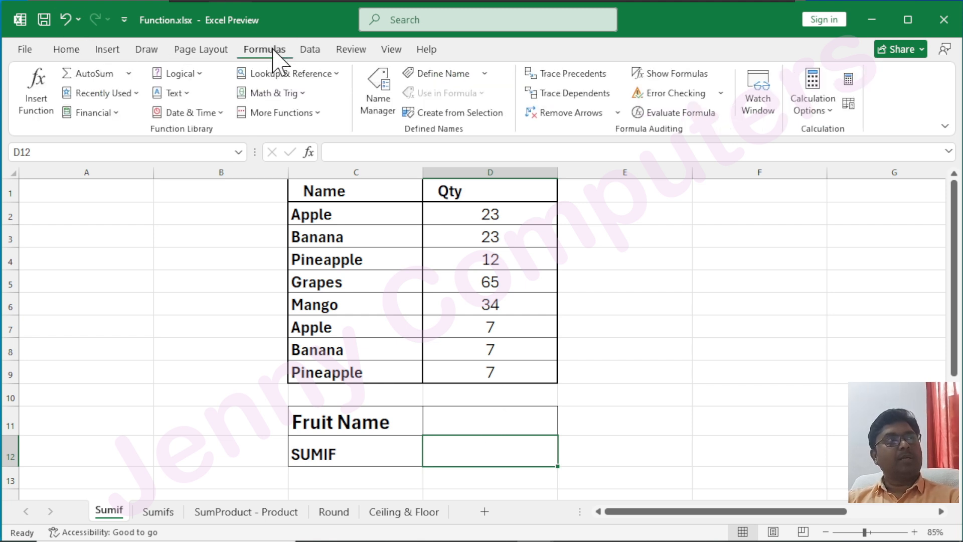
left_click(38, 96)
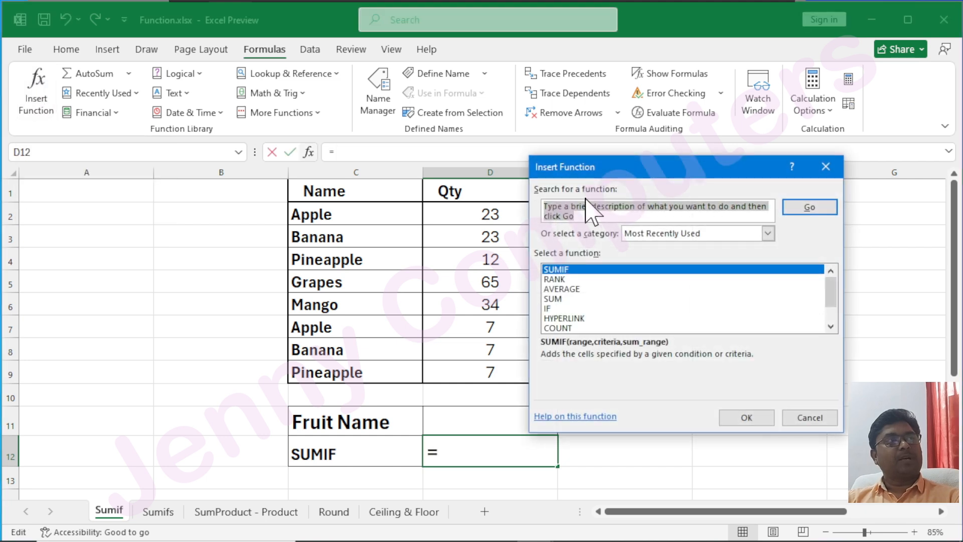
left_click_drag(618, 178, 334, 181)
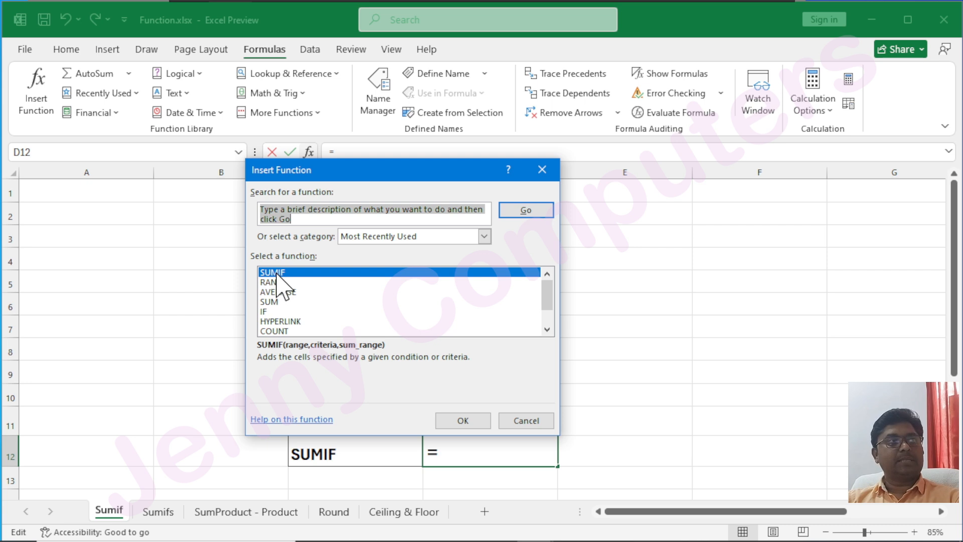
left_click(467, 422)
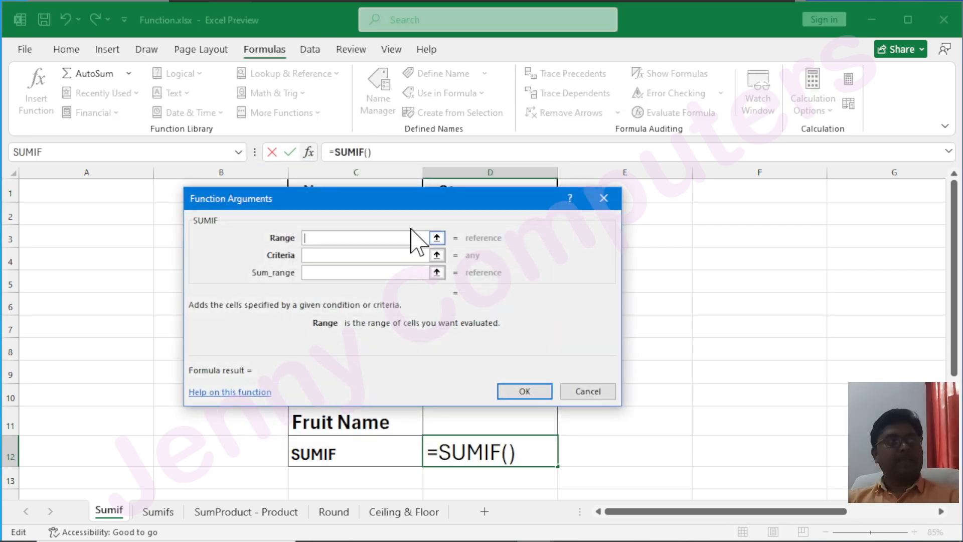
- Set the SUMIF range argument to the Qty values in D2:D9
left_click_drag(407, 205, 411, 242)
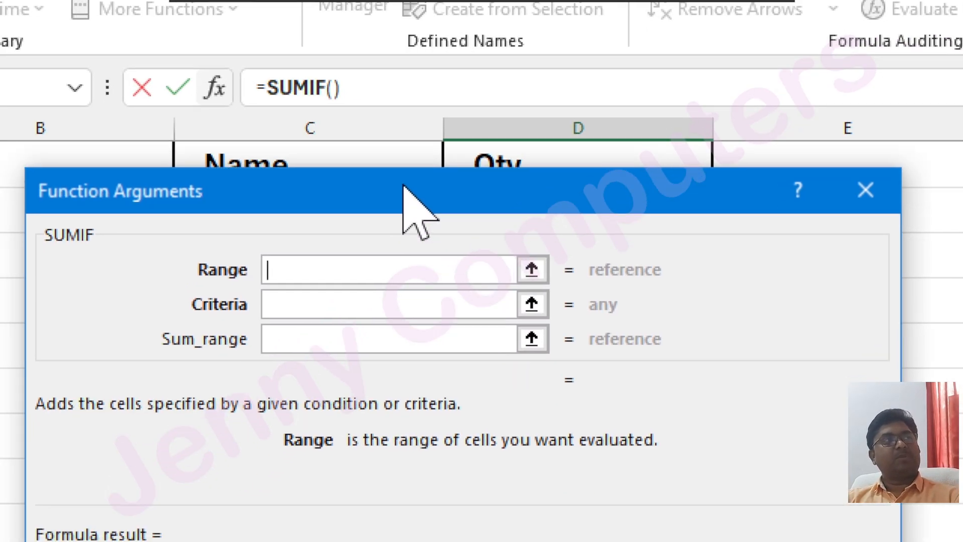
left_click_drag(404, 186, 426, 84)
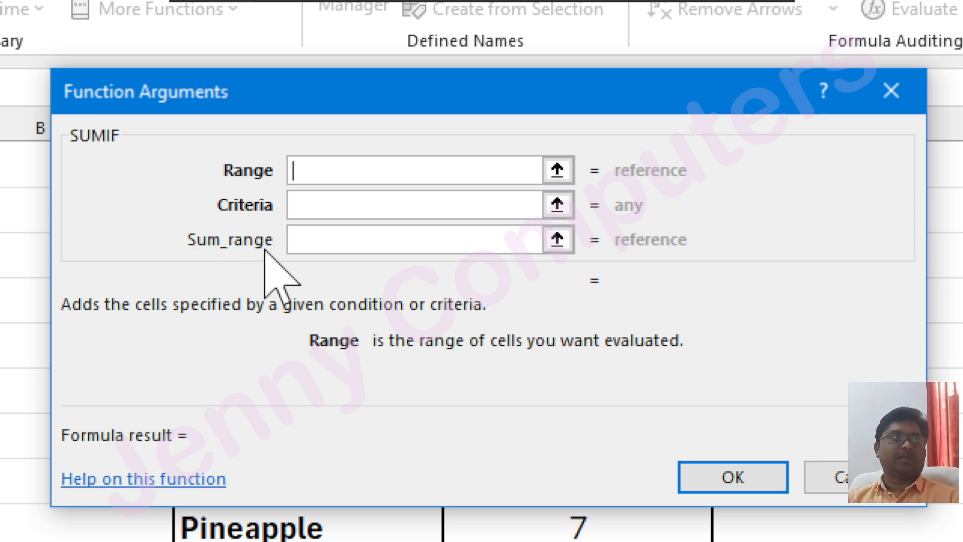
left_click_drag(360, 93, 445, 329)
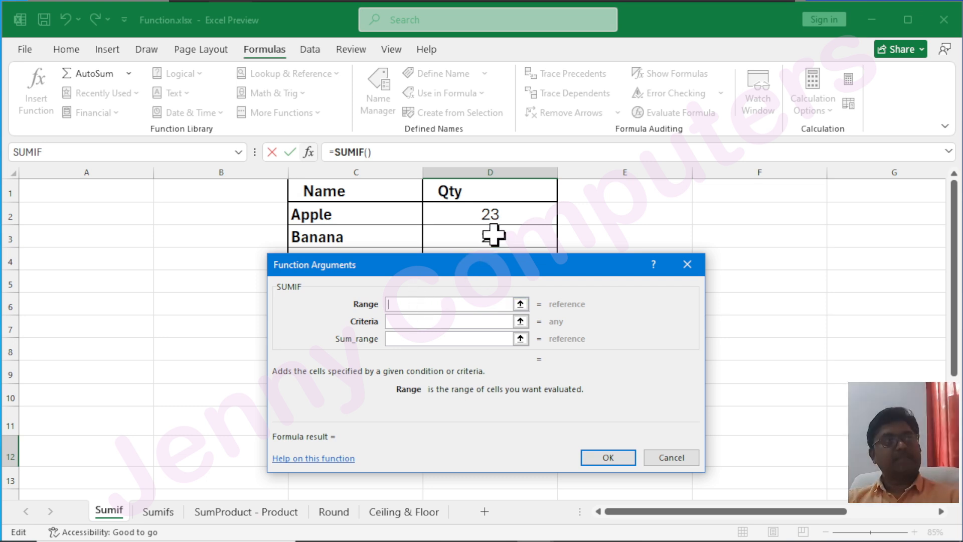
left_click_drag(442, 273, 751, 207)
left_click_drag(490, 212, 499, 376)
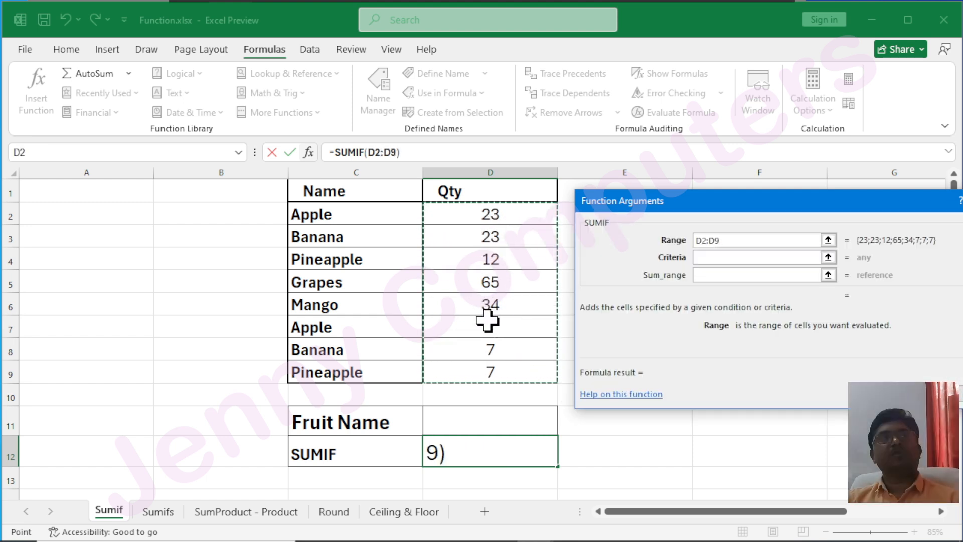
left_click_drag(709, 200, 348, 283)
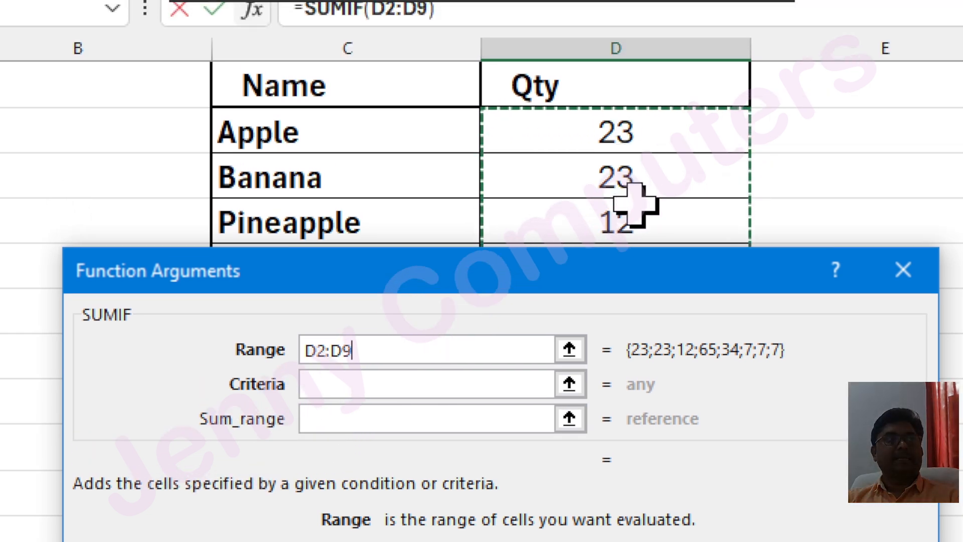
- Set the SUMIF criteria to "<30", leave Sum_range empty, and complete the formula in D12
left_click(348, 390)
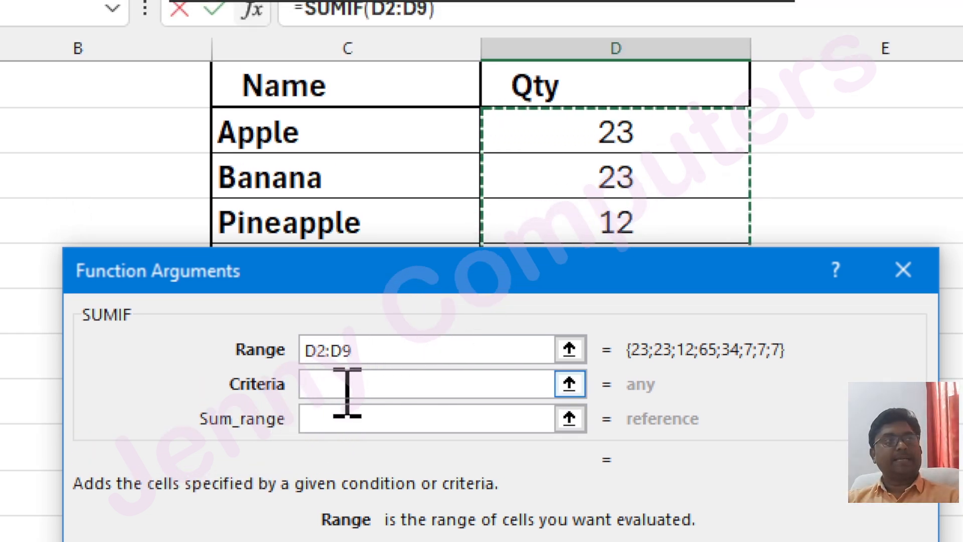
left_click(350, 388)
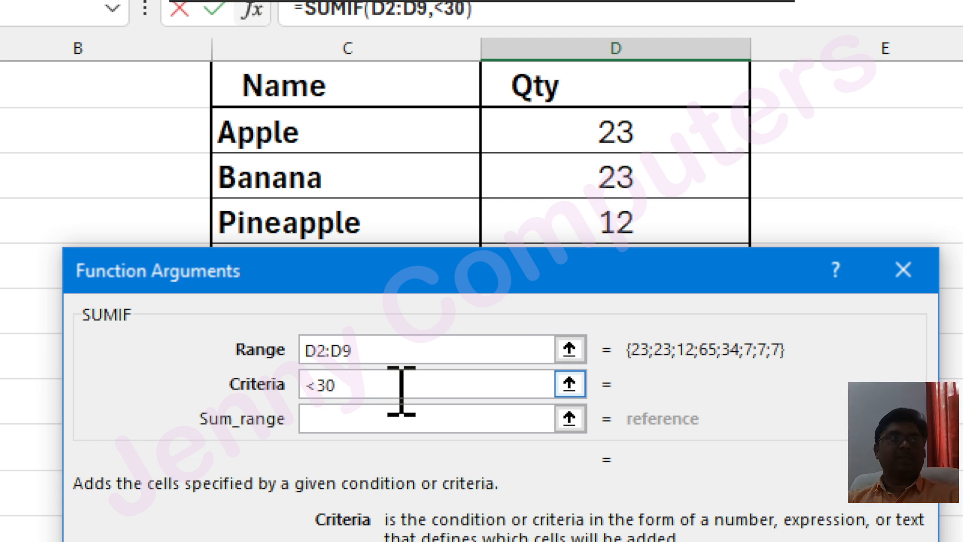
left_click_drag(524, 267, 556, 508)
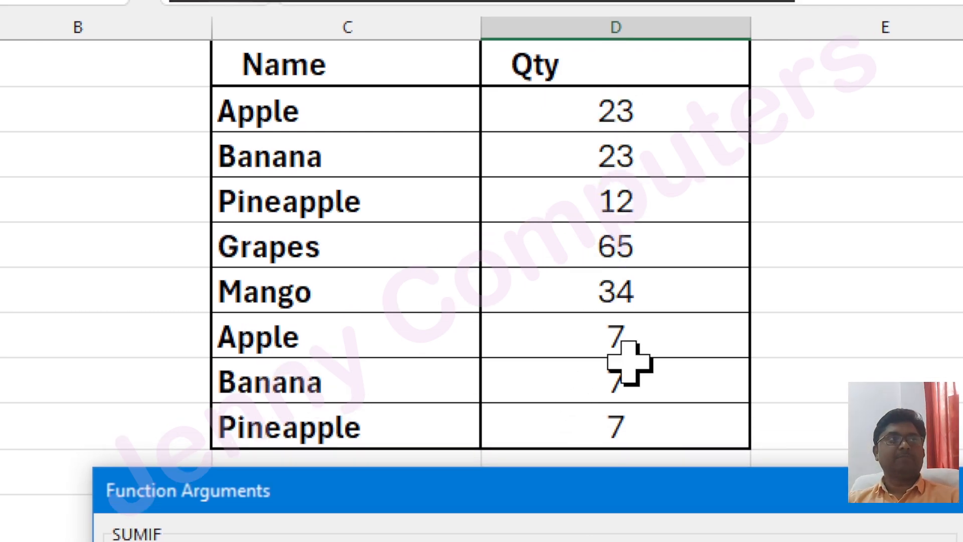
left_click_drag(610, 479, 555, 209)
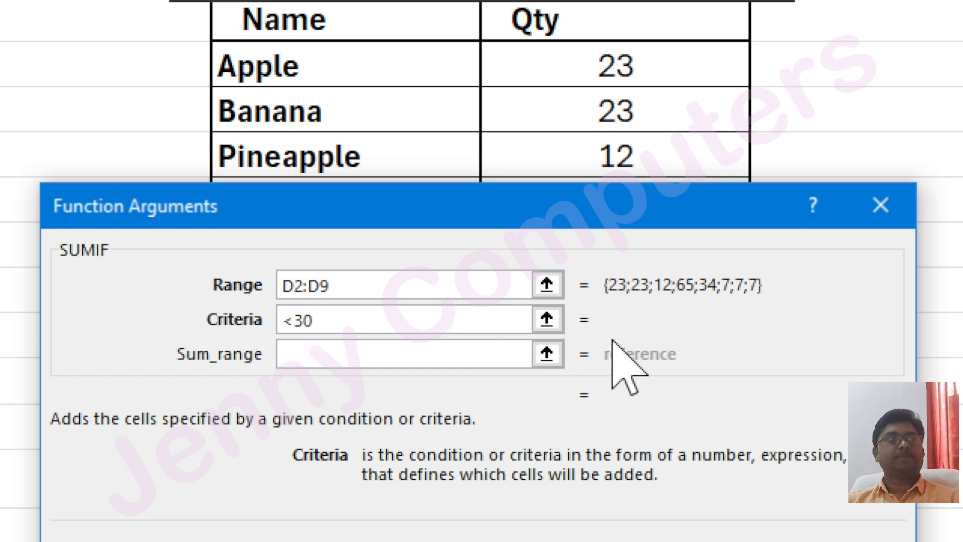
left_click_drag(541, 205, 573, 200)
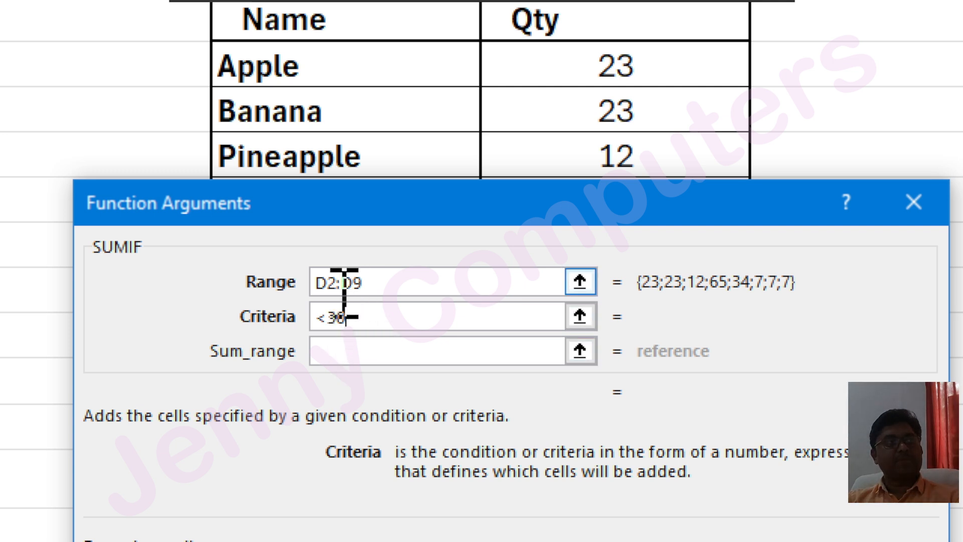
left_click(341, 351)
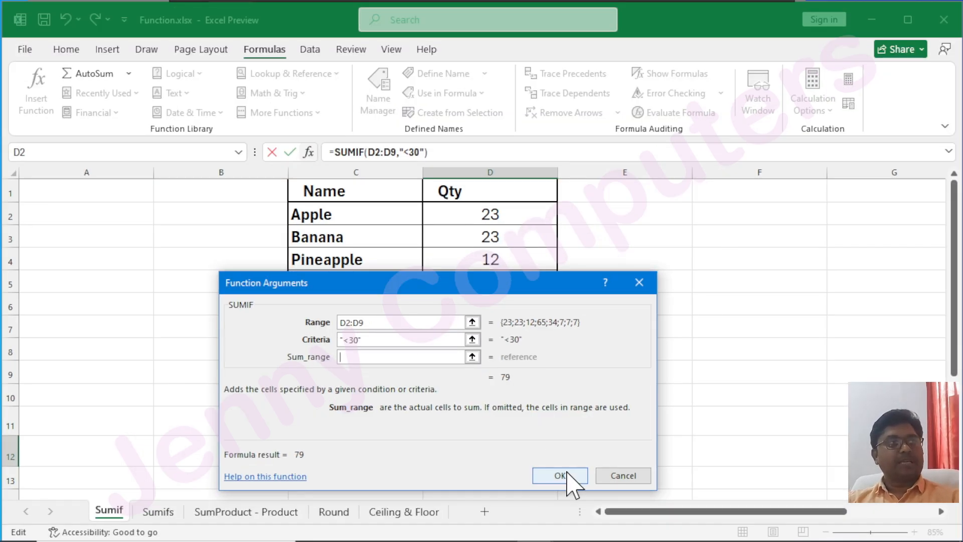
left_click(567, 475)
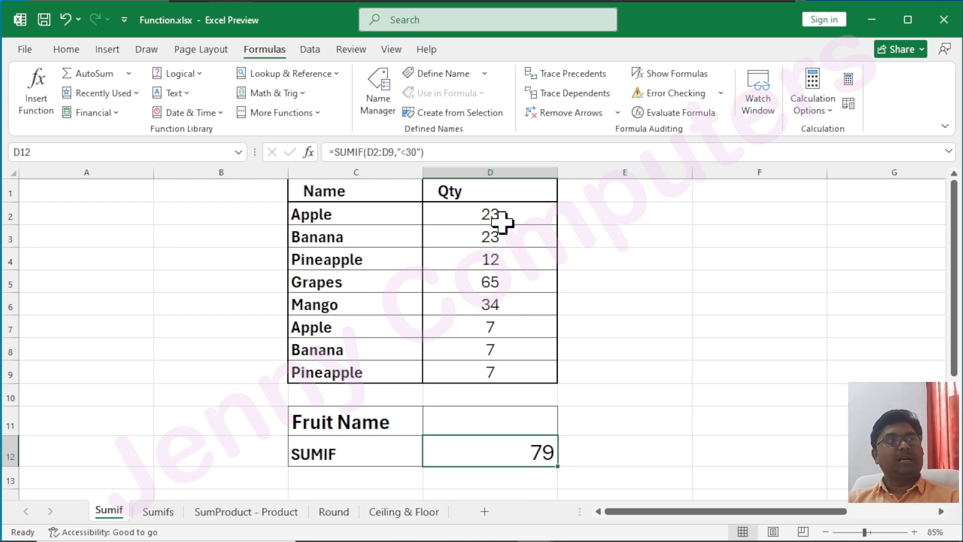
- Examine the quantities in D2:D4 and D7:D9 to verify the SUMIF result in D12
left_click_drag(502, 219, 515, 259)
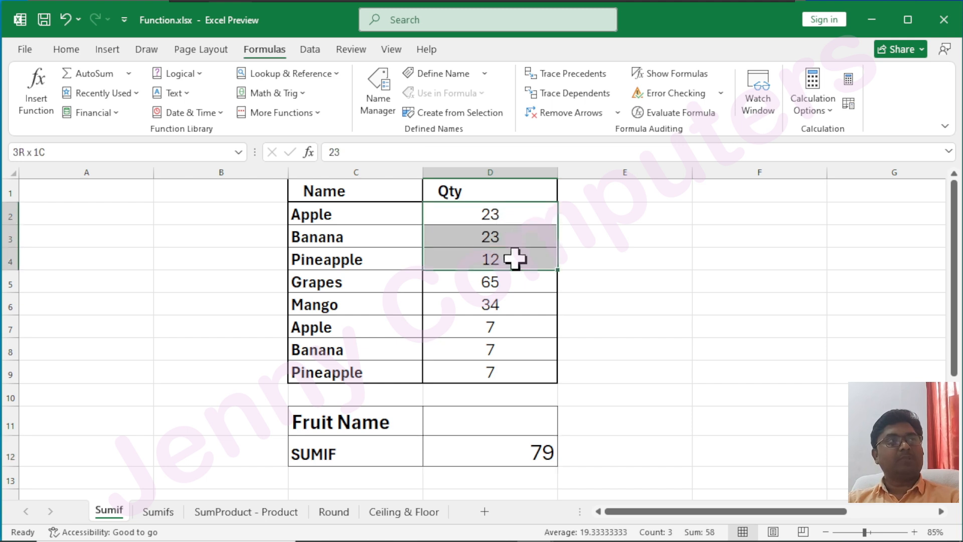
left_click_drag(508, 327, 510, 372)
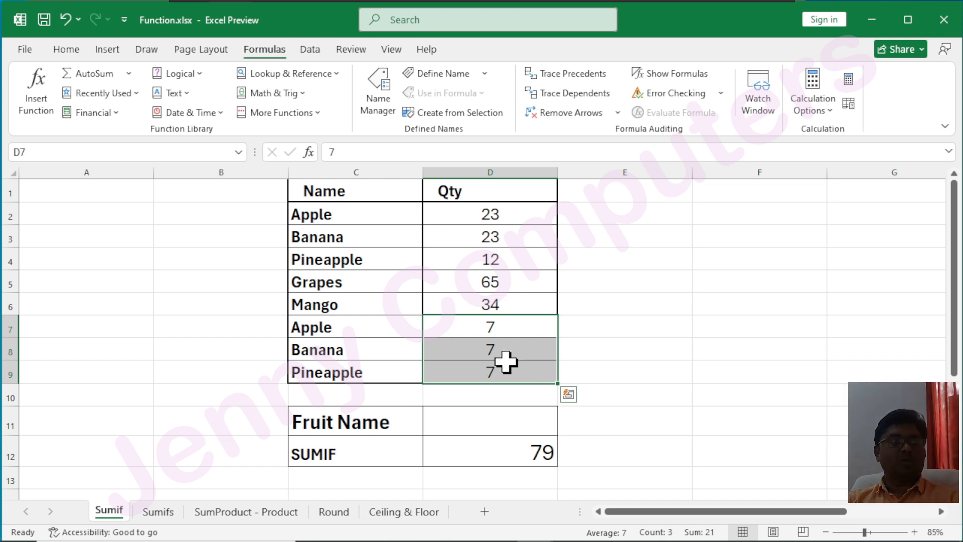
left_click(517, 450)
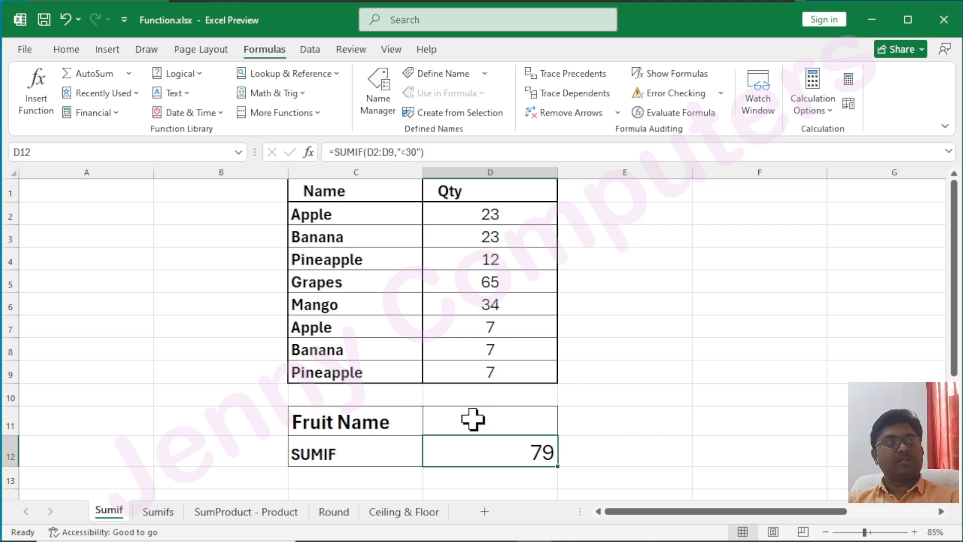
- Enter the formula =SUMIF(D2:D9,"<30") directly in cell D11, beside Fruit Name
left_click(488, 413)
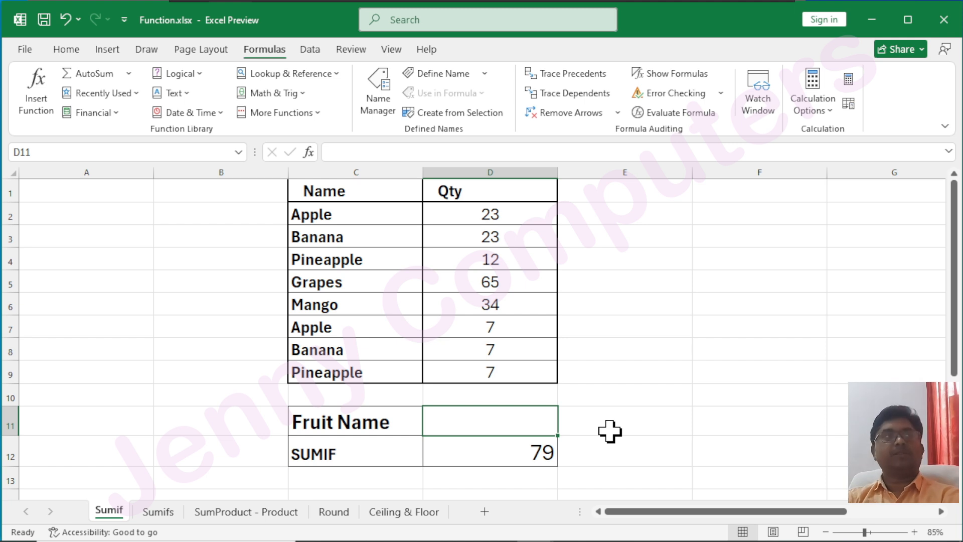
type("=sumif")
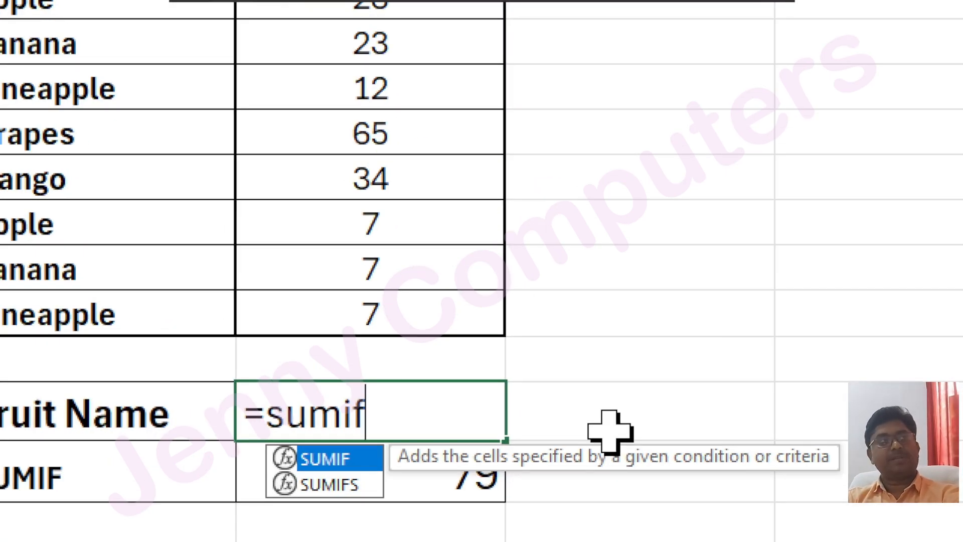
key("Tab")
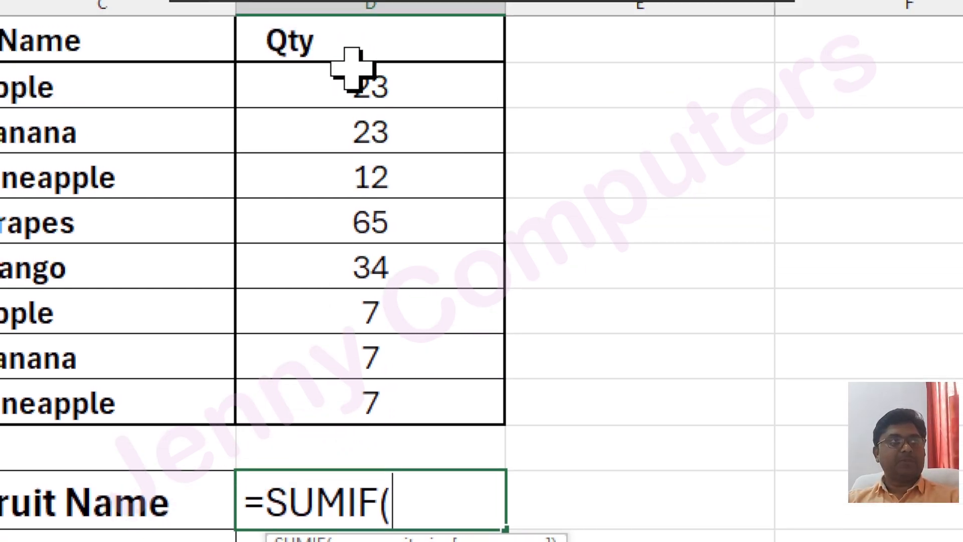
left_click_drag(337, 86, 357, 402)
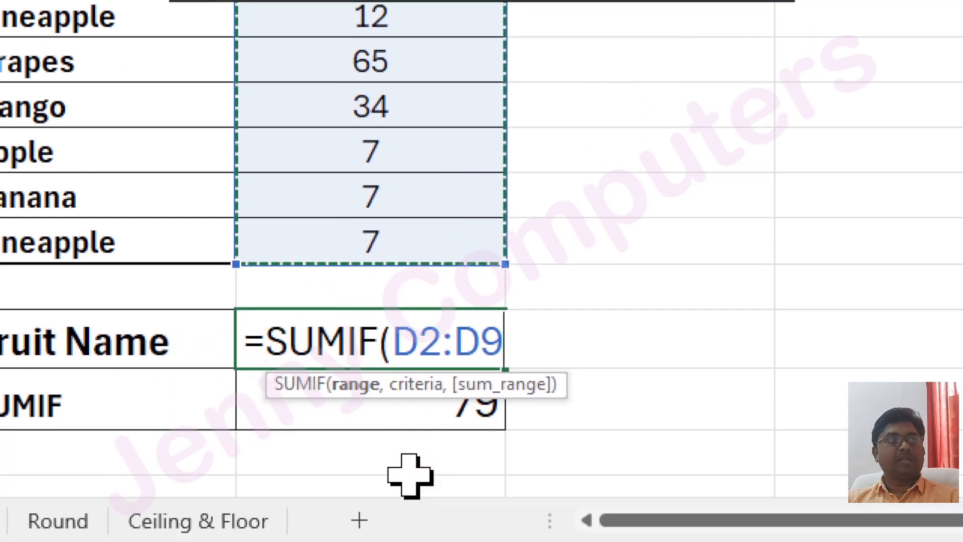
type(",")
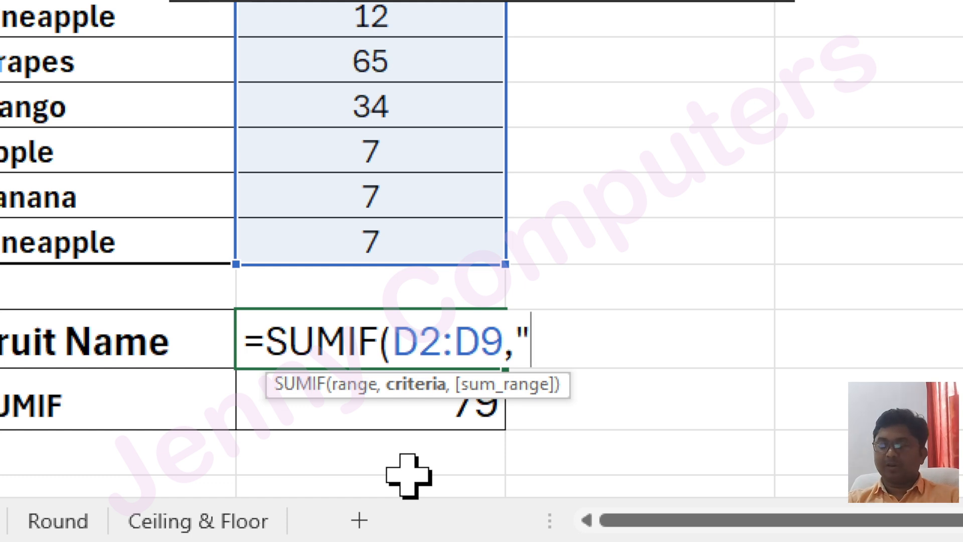
type("30")
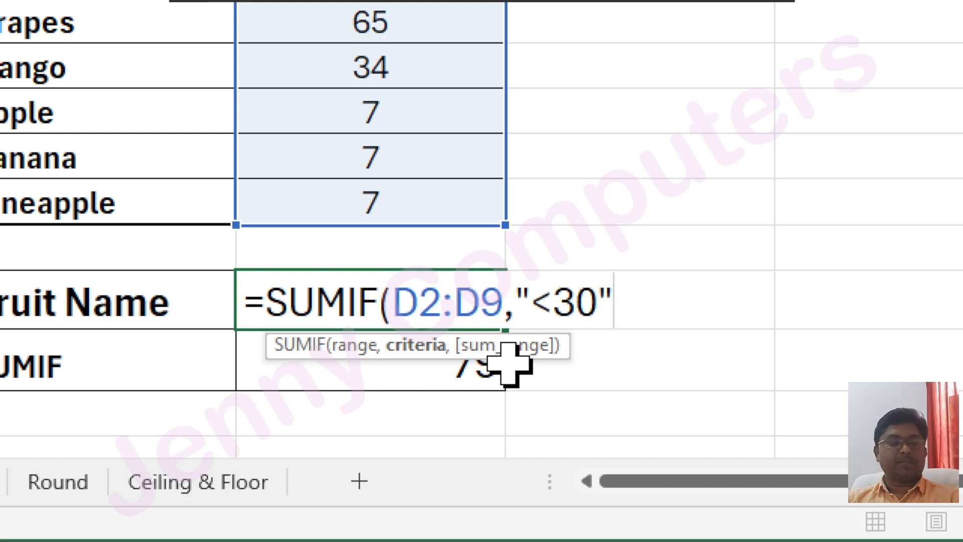
type(")")
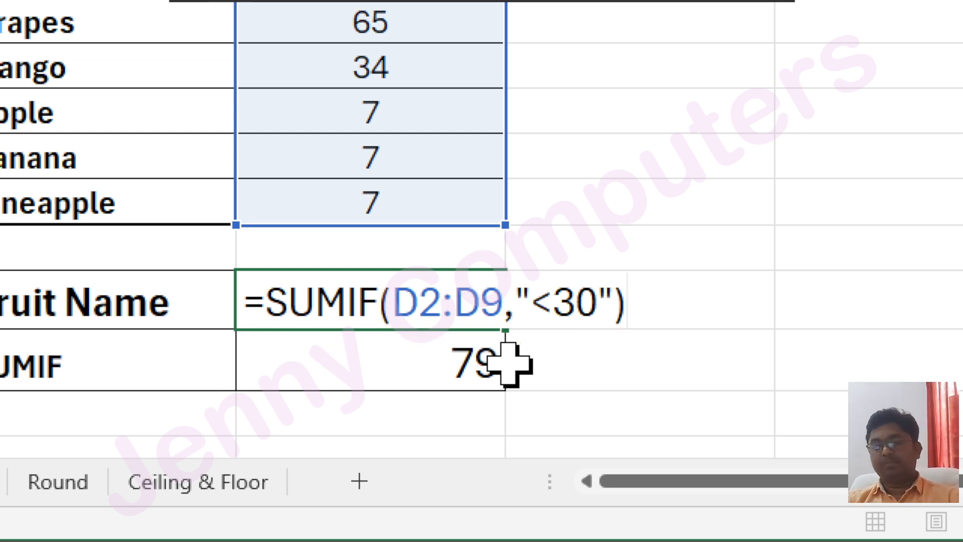
key("Return")
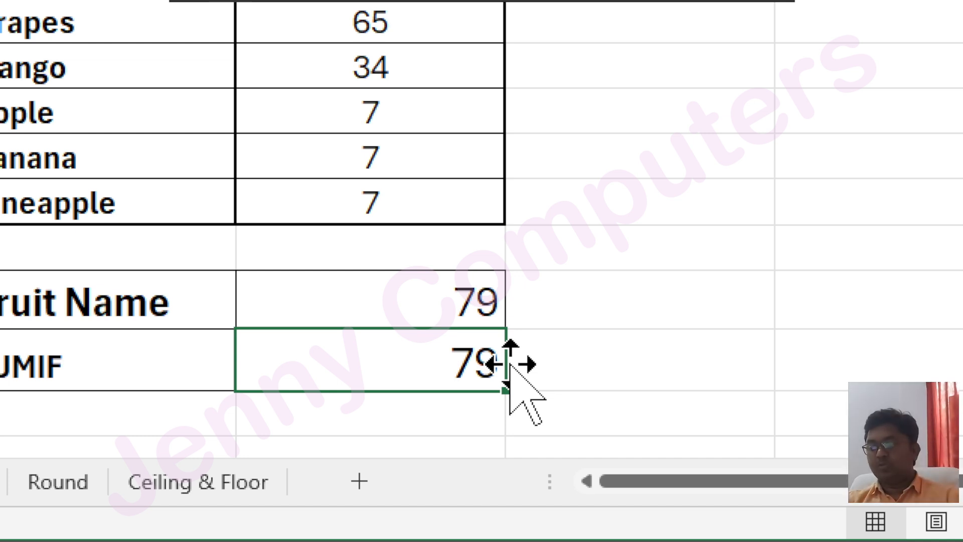
- Clear the SUMIF formulas from cells D11 and D12
key("Up")
key("Delete")
key("Down")
key("Delete")
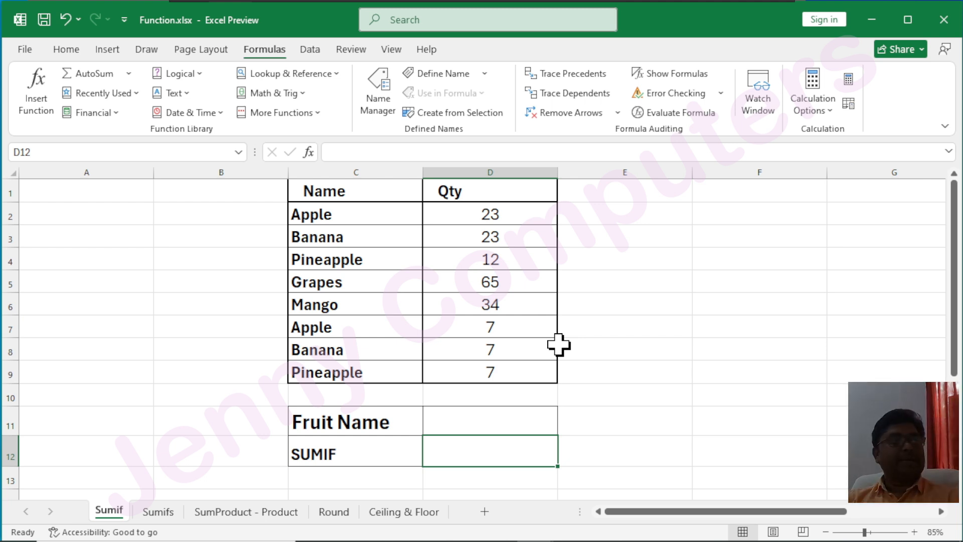
left_click(469, 422)
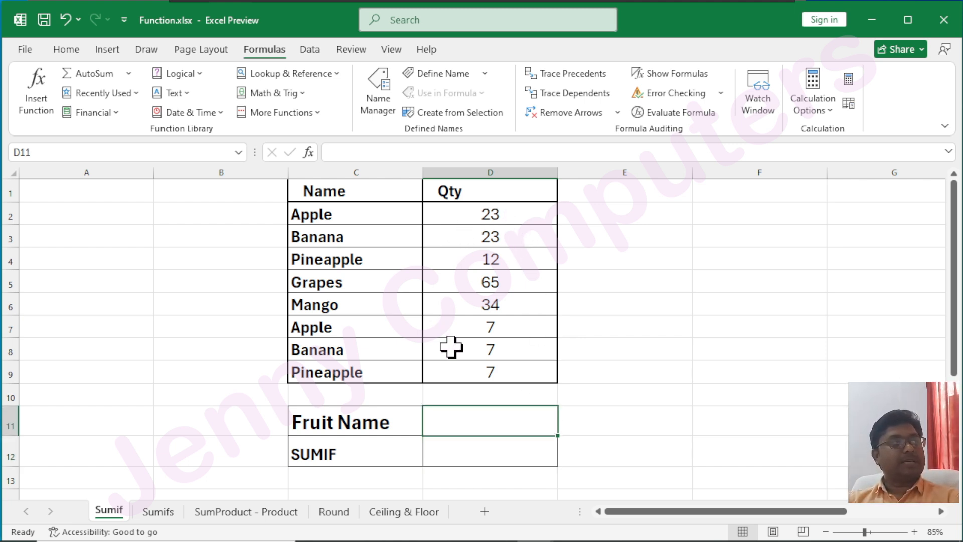
left_click(490, 448)
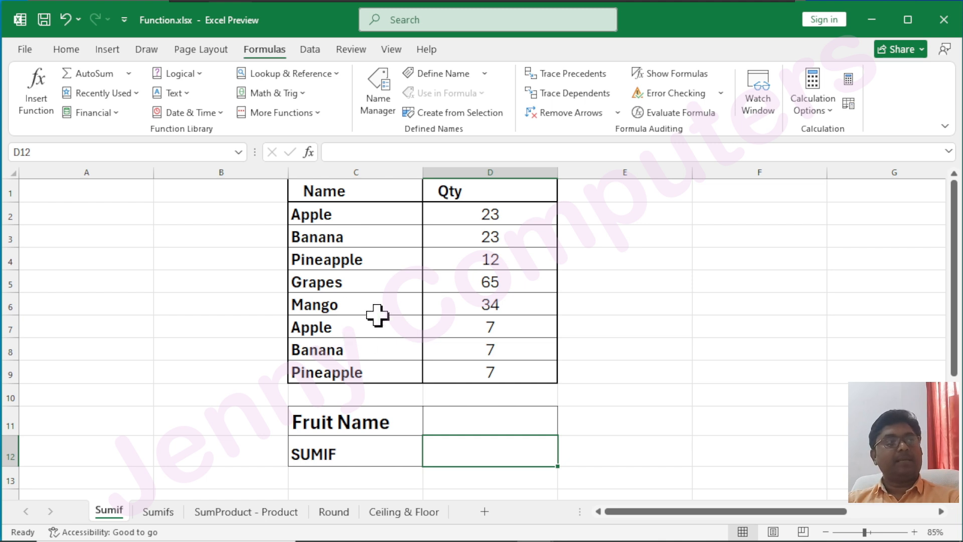
left_click(478, 416)
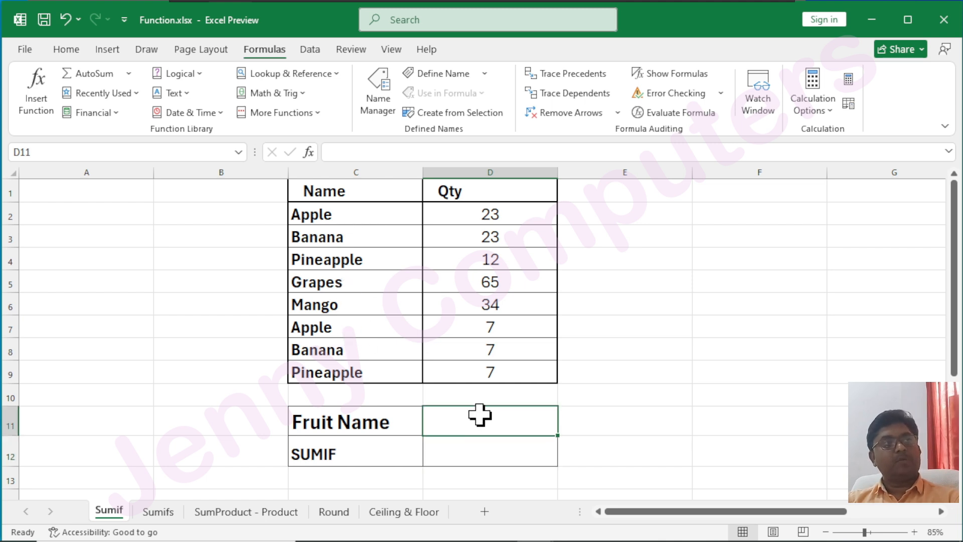
left_click(501, 451)
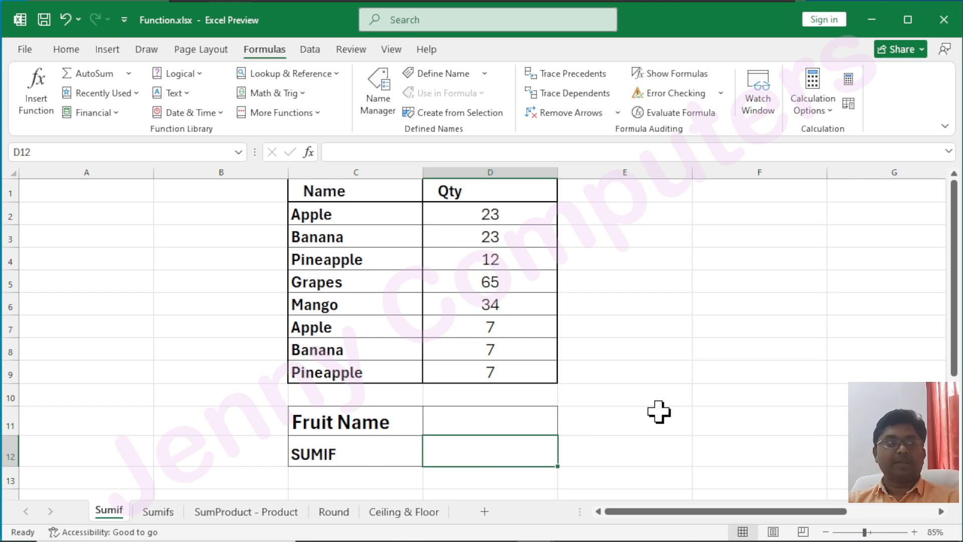
left_click(492, 418)
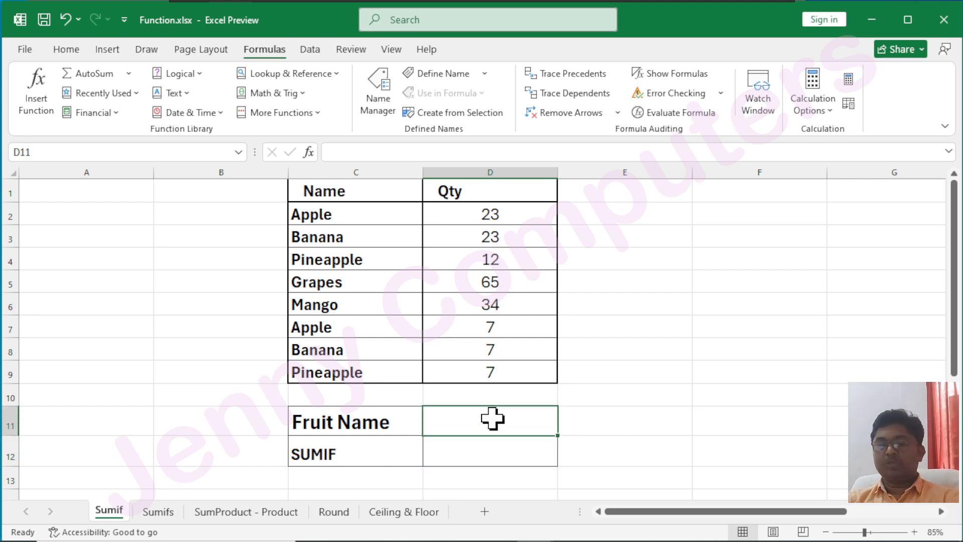
- Enter Apple as the fruit name in D11
type("App")
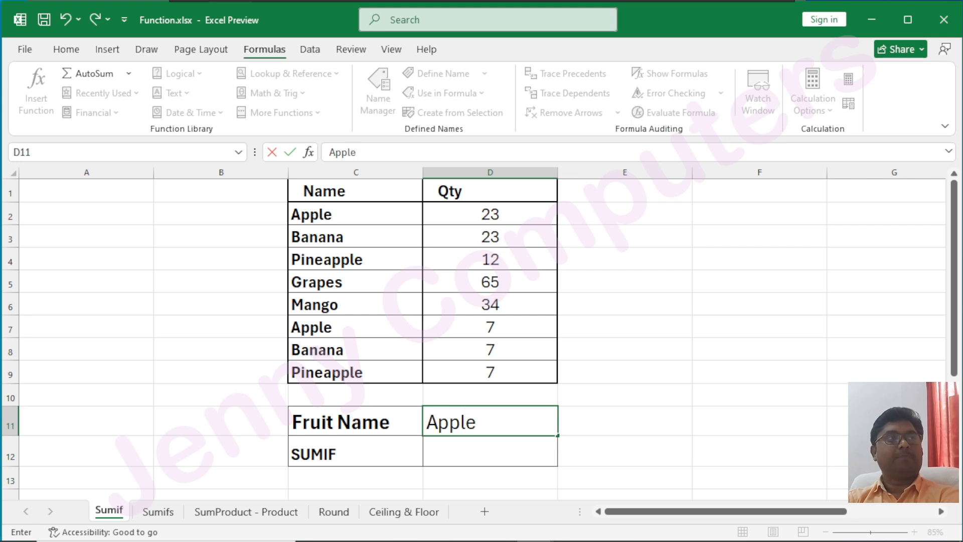
type("le")
key("Return")
left_click(492, 419)
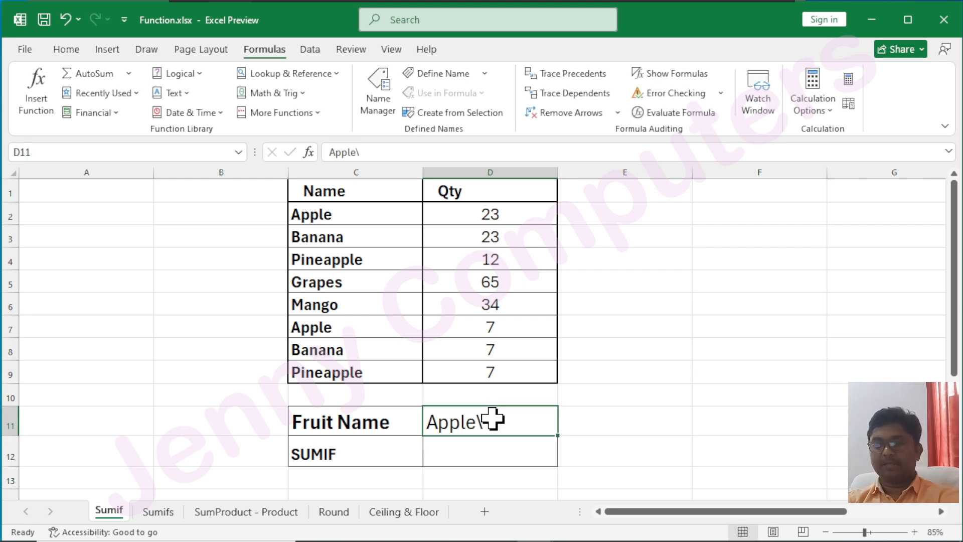
type("Ap")
key("Return")
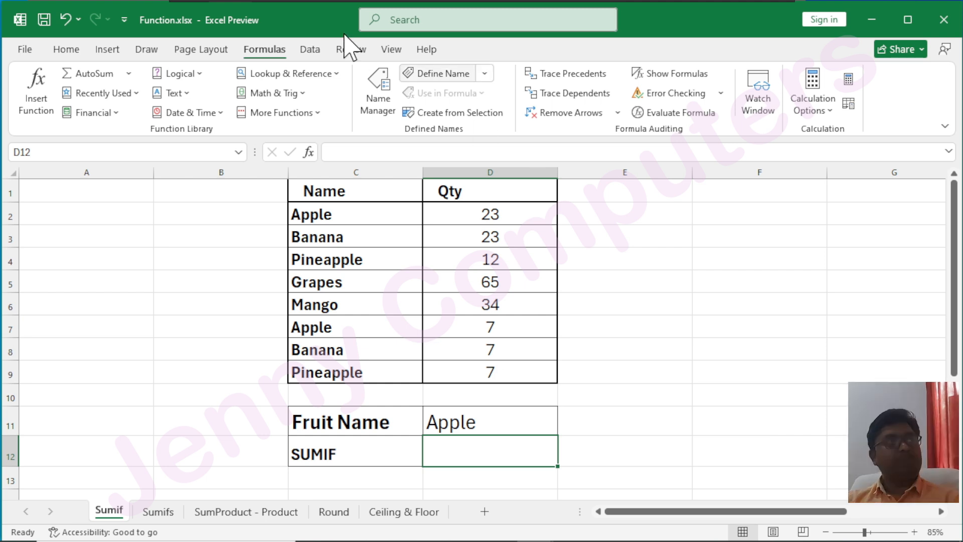
- Insert the SUMIF function in D12 and set its Range to the fruit names in C2:C9
left_click(40, 93)
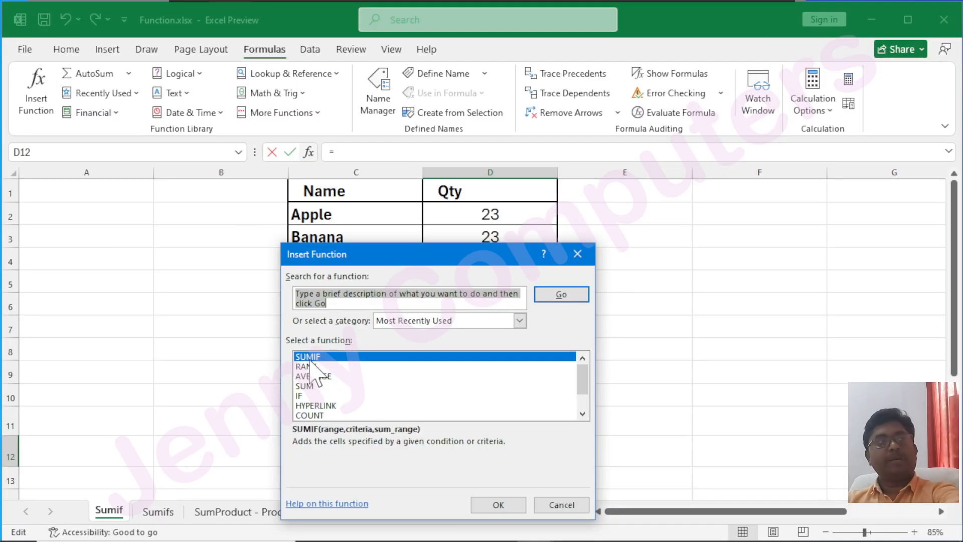
left_click(499, 505)
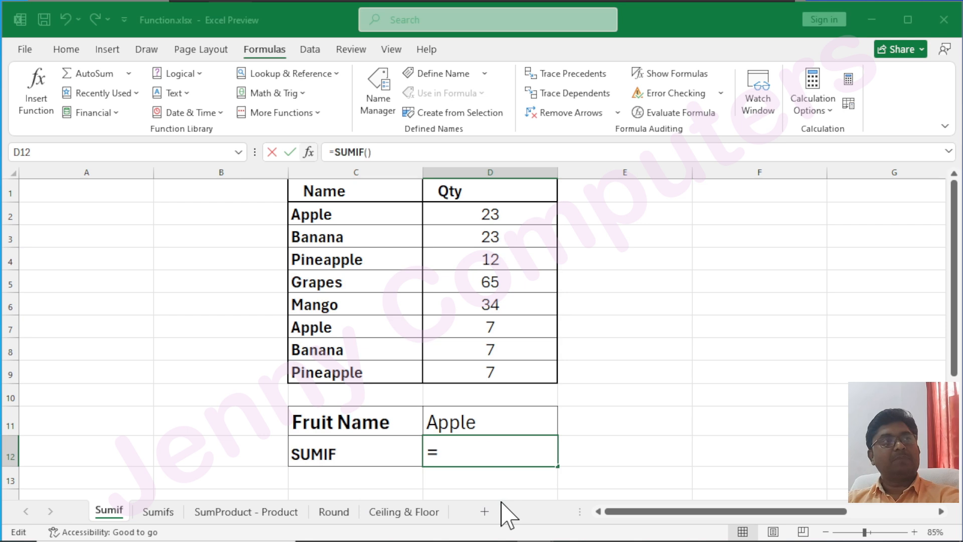
left_click_drag(433, 301, 719, 221)
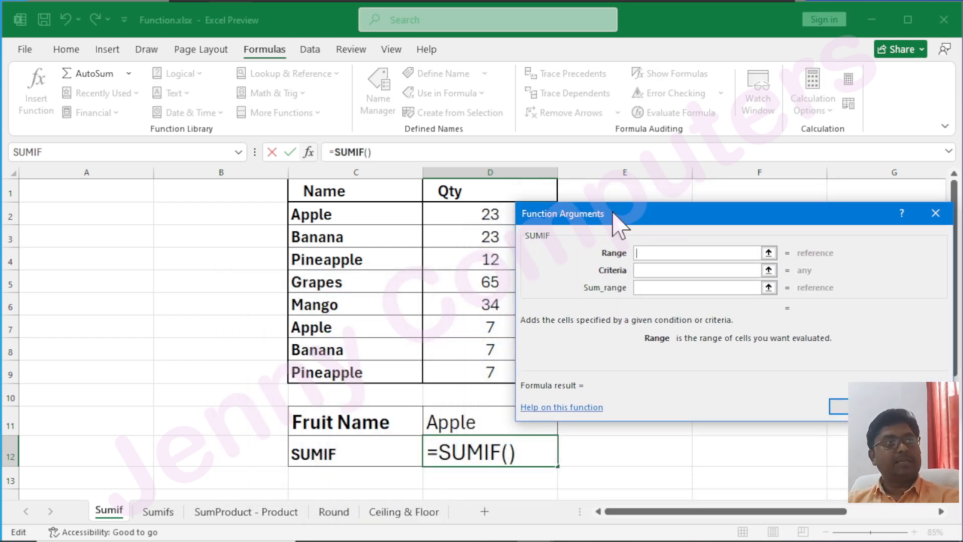
left_click_drag(614, 219, 519, 299)
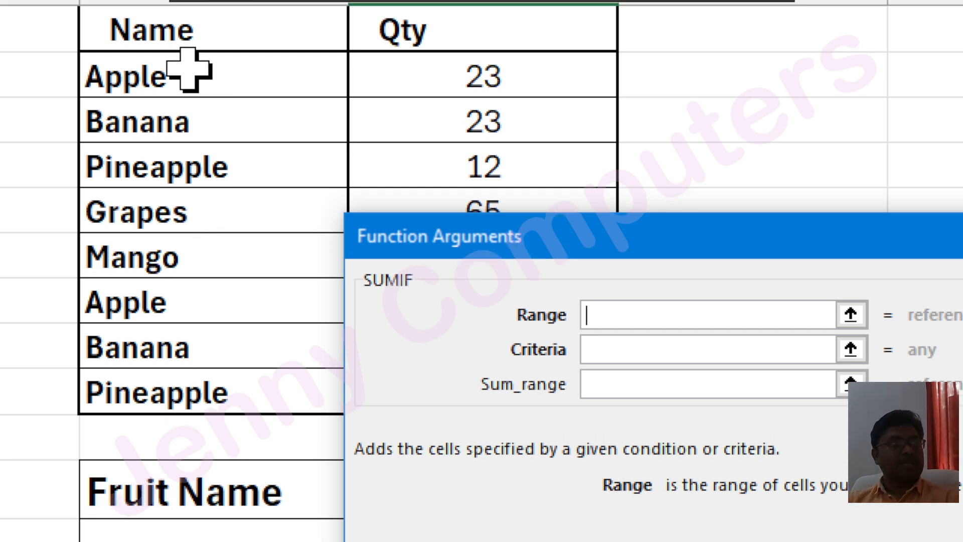
left_click_drag(189, 76, 189, 396)
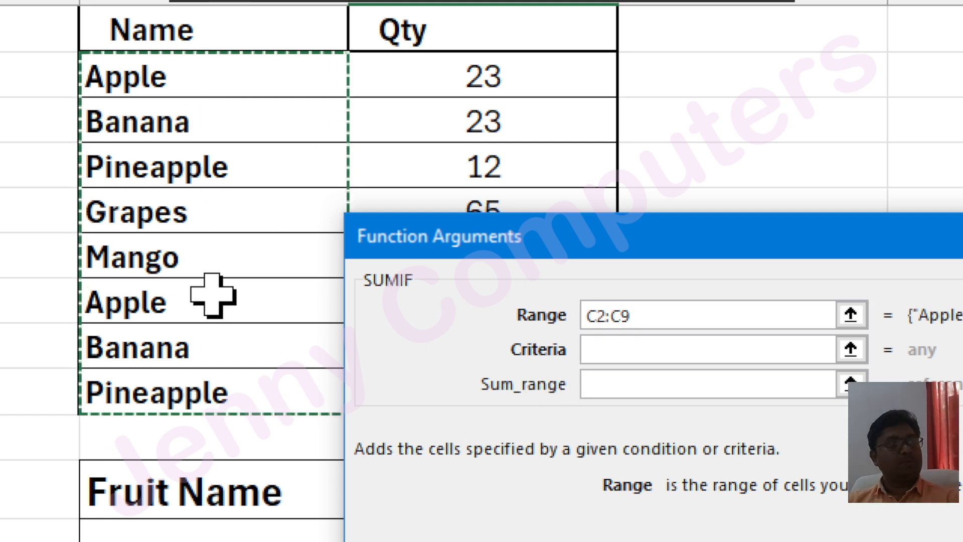
- Set the SUMIF Criteria to the fruit name cell D11
left_click(614, 357)
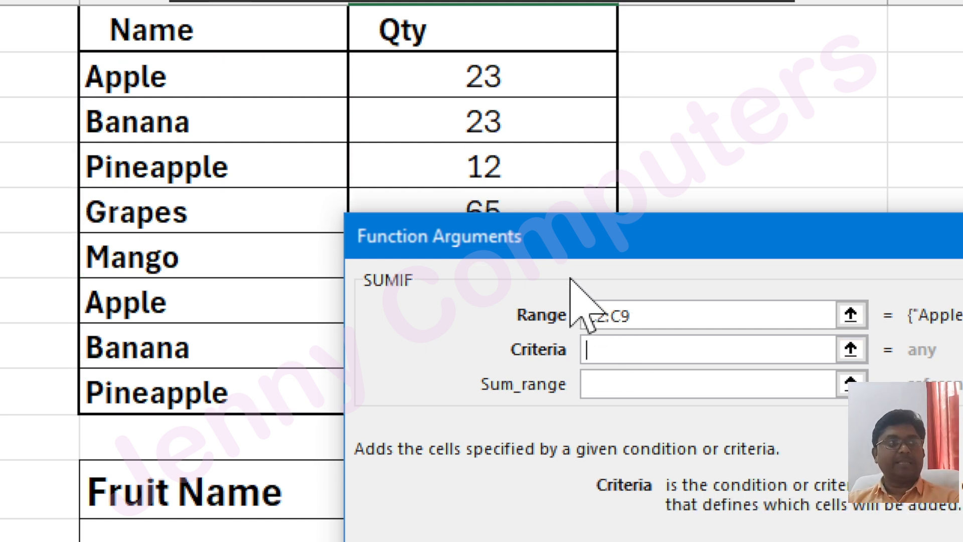
left_click_drag(530, 251, 836, 231)
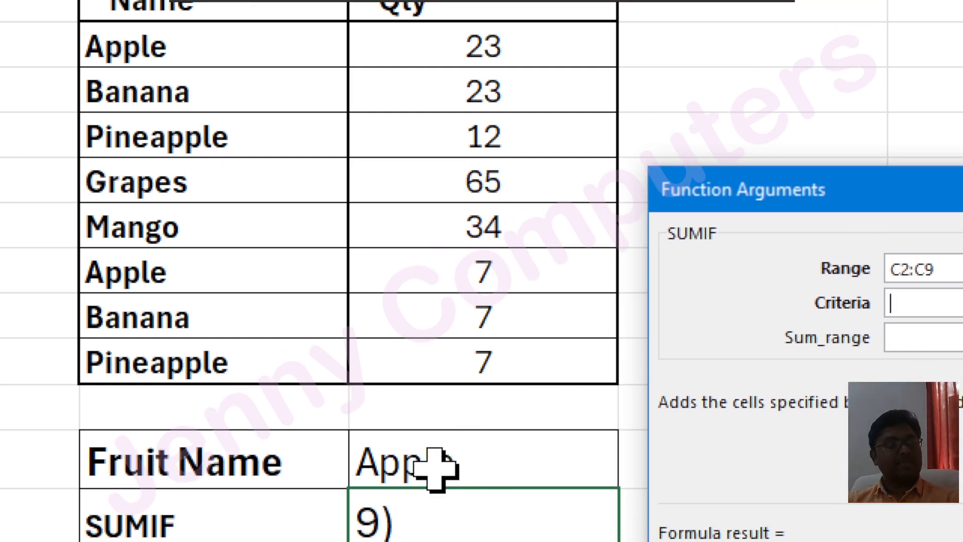
left_click(434, 466)
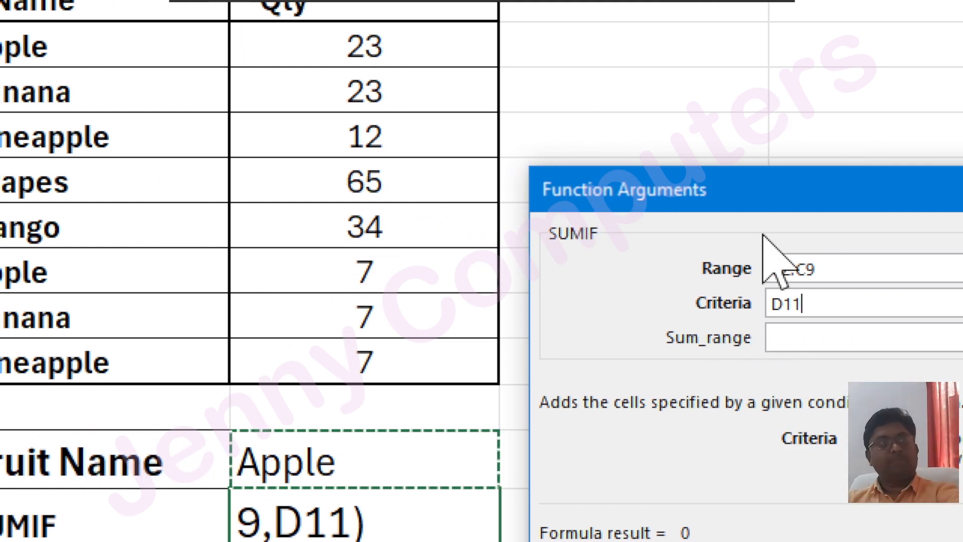
- Set the Sum_range to the quantities in D2:D9 and complete the SUMIF formula in D12
left_click_drag(808, 194, 636, 203)
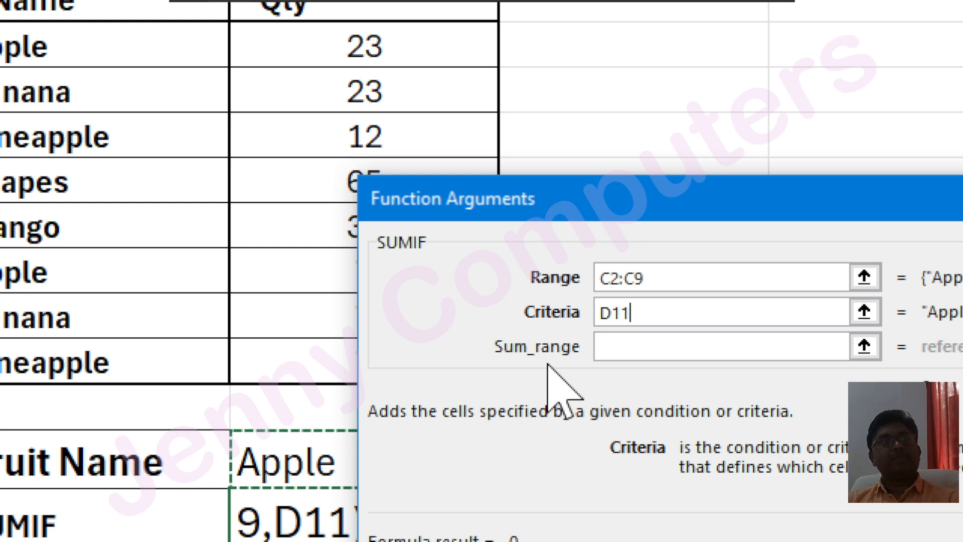
left_click(627, 351)
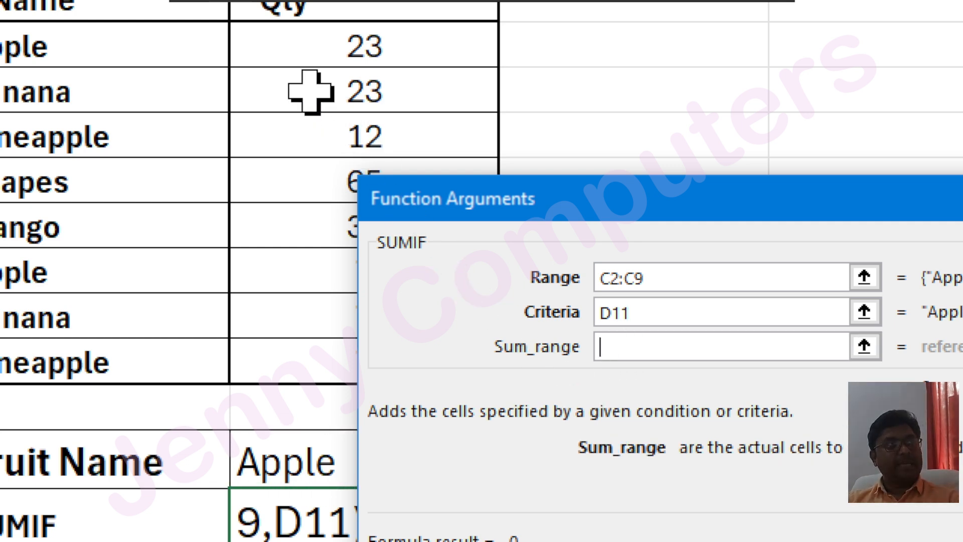
left_click_drag(284, 70, 293, 369)
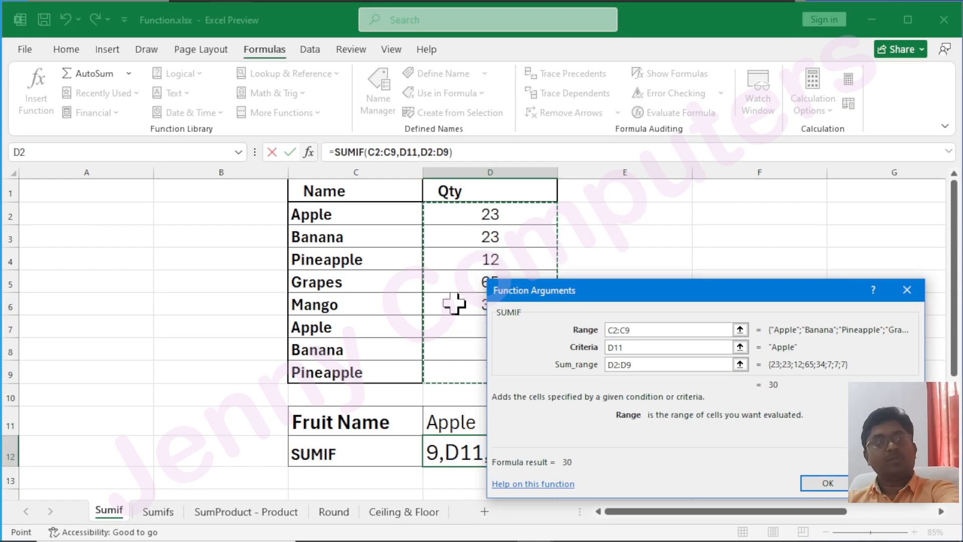
left_click_drag(830, 246, 694, 200)
left_click_drag(597, 268, 492, 199)
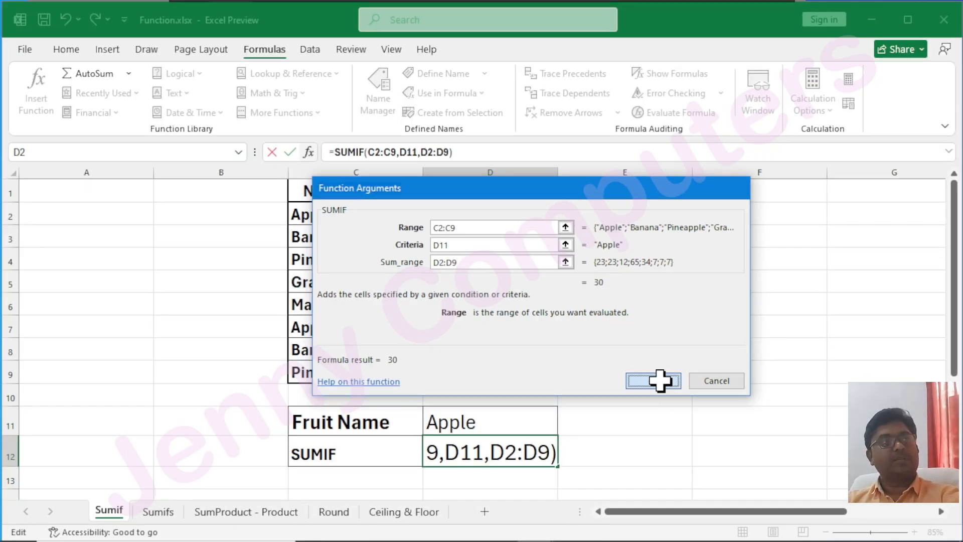
left_click(660, 381)
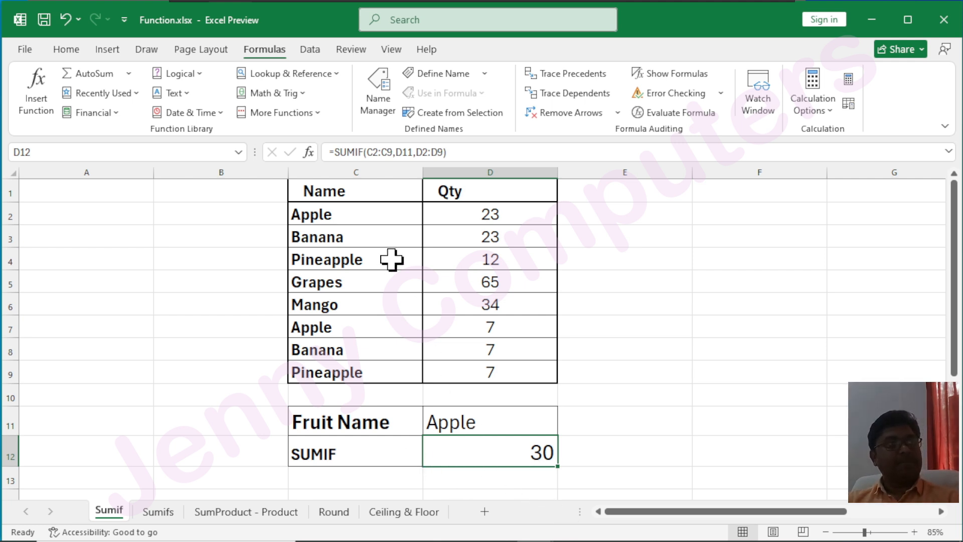
- Check the Apple quantities in D2 and D7 against the SUMIF result in D12
left_click(473, 213)
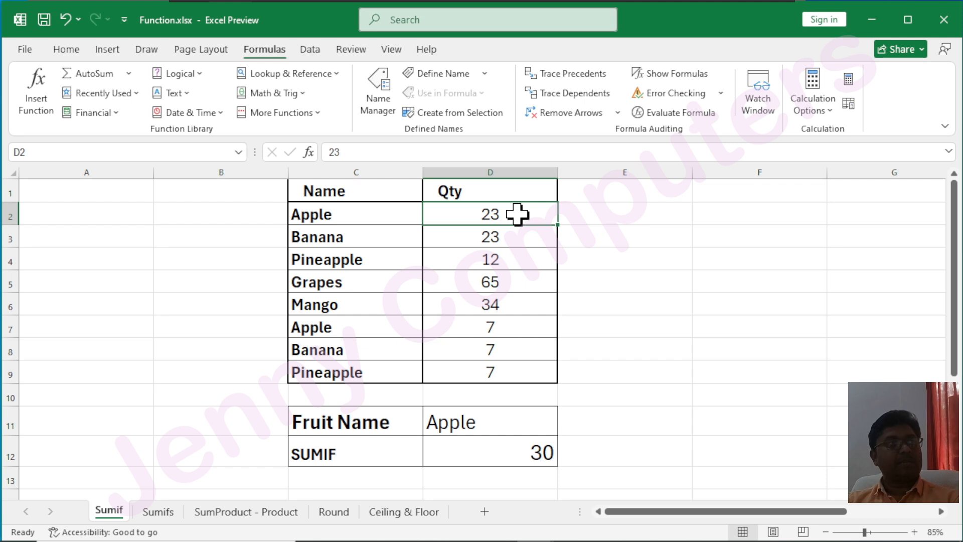
left_click(341, 329)
left_click(464, 329)
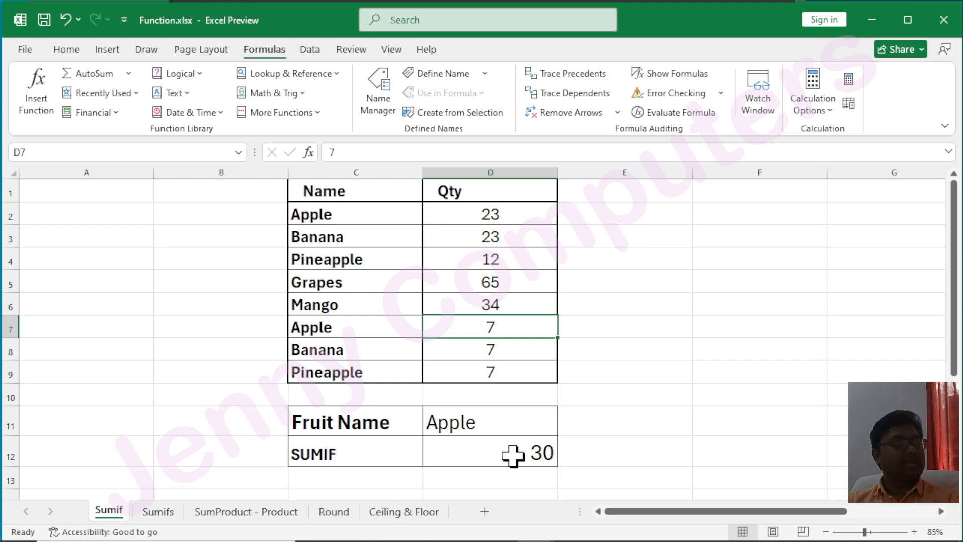
- Change the fruit name in D11 to Banana
left_click(494, 418)
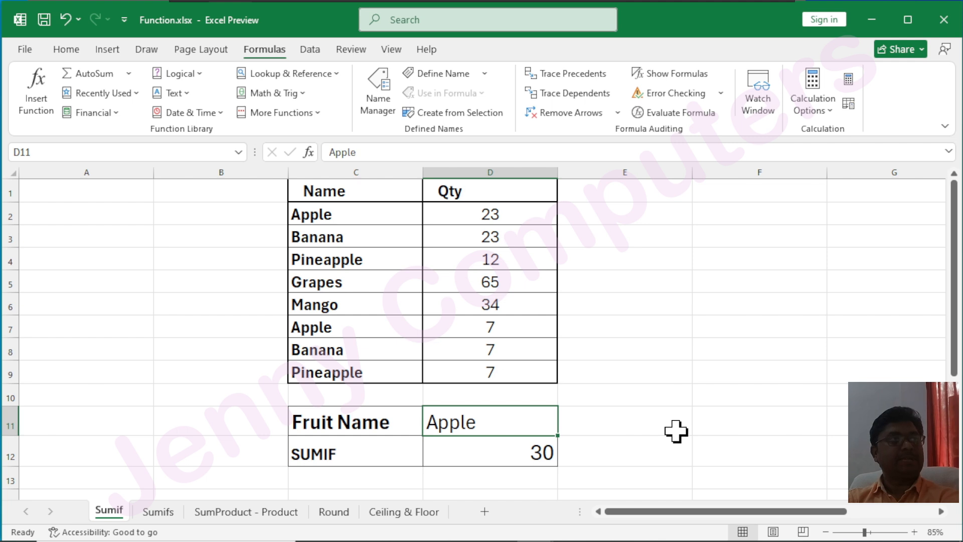
type("Ban")
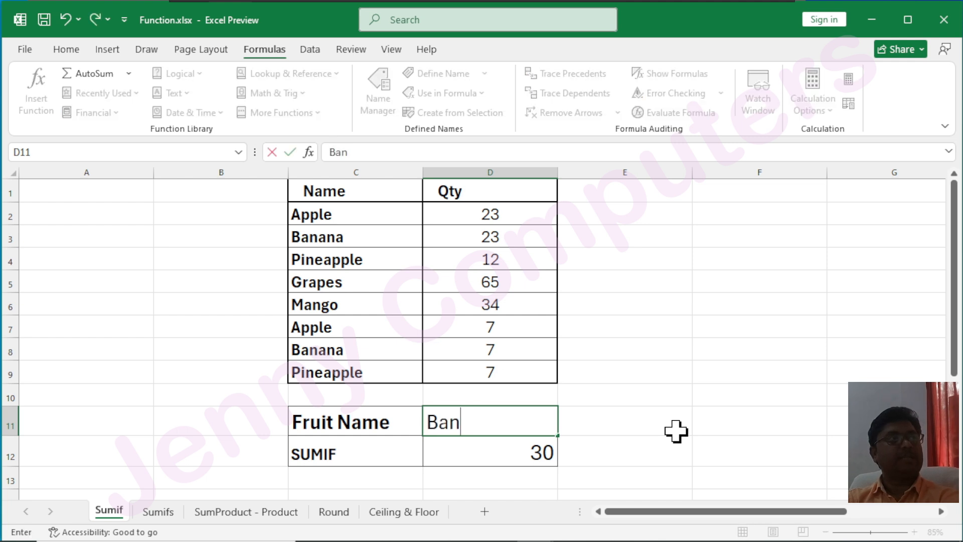
type("ana")
key("Return")
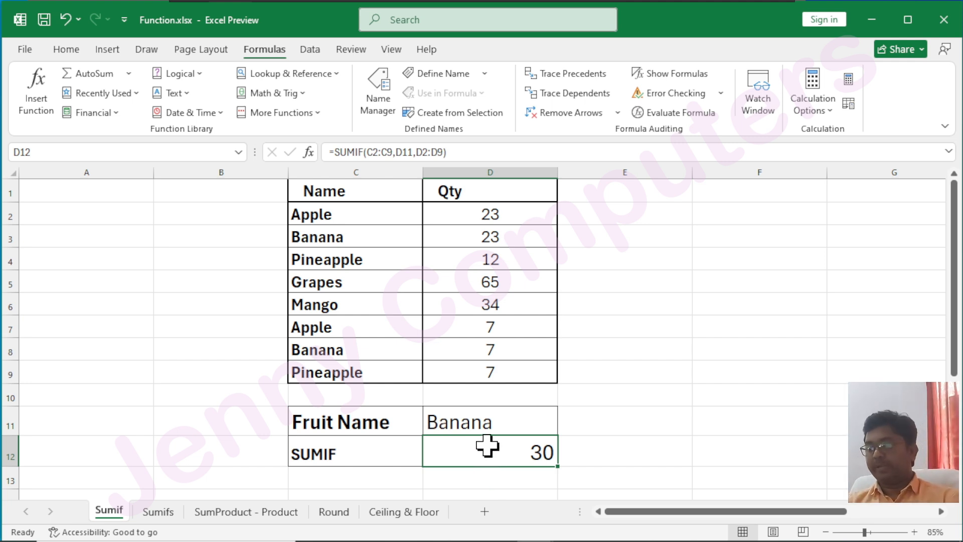
- Replace the contents of D12 with the directly entered formula =SUMIF(C2:C9,D11,D2:D9)
key("Delete")
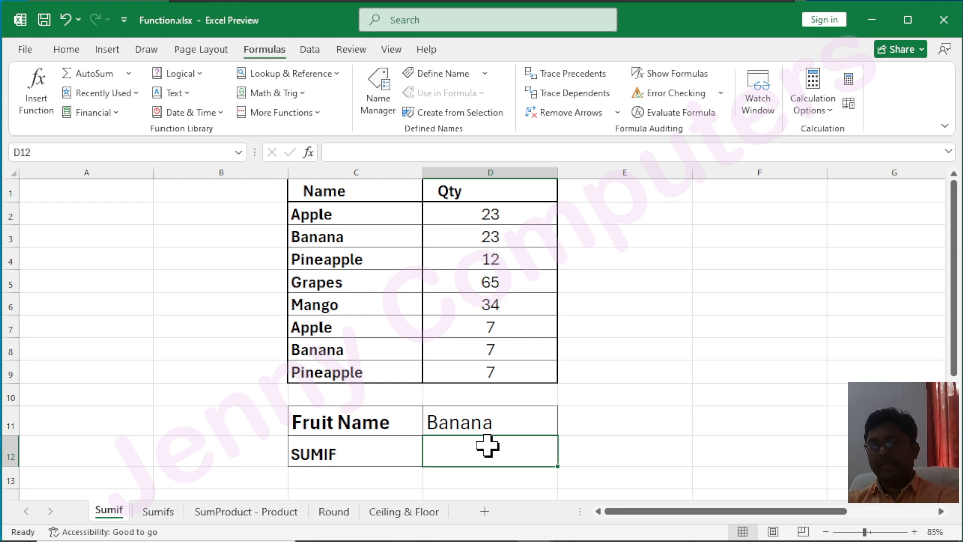
type("=")
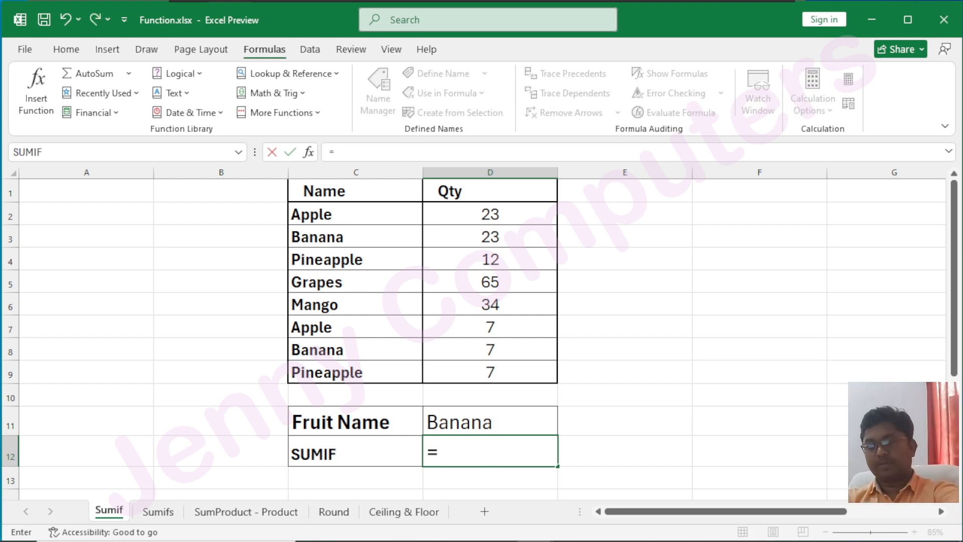
type("sumif")
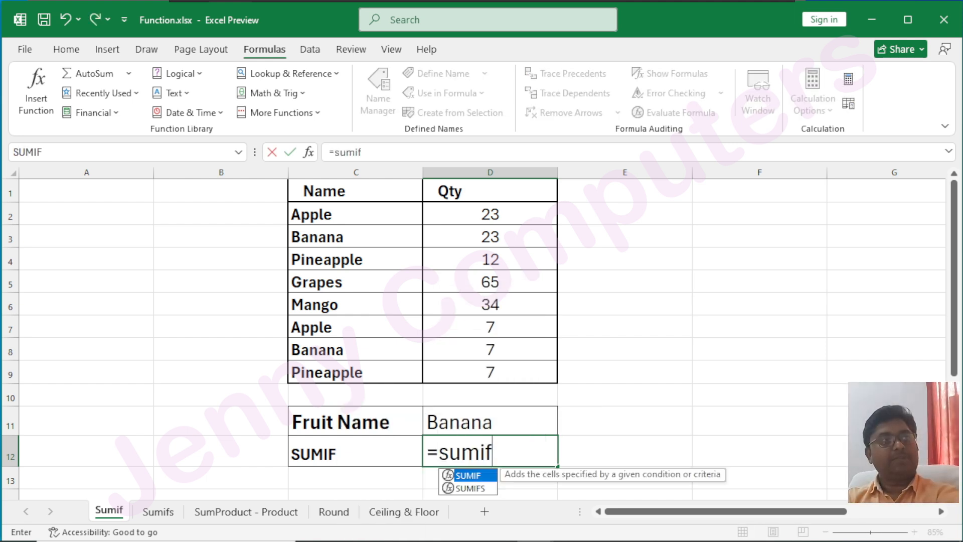
key("Tab")
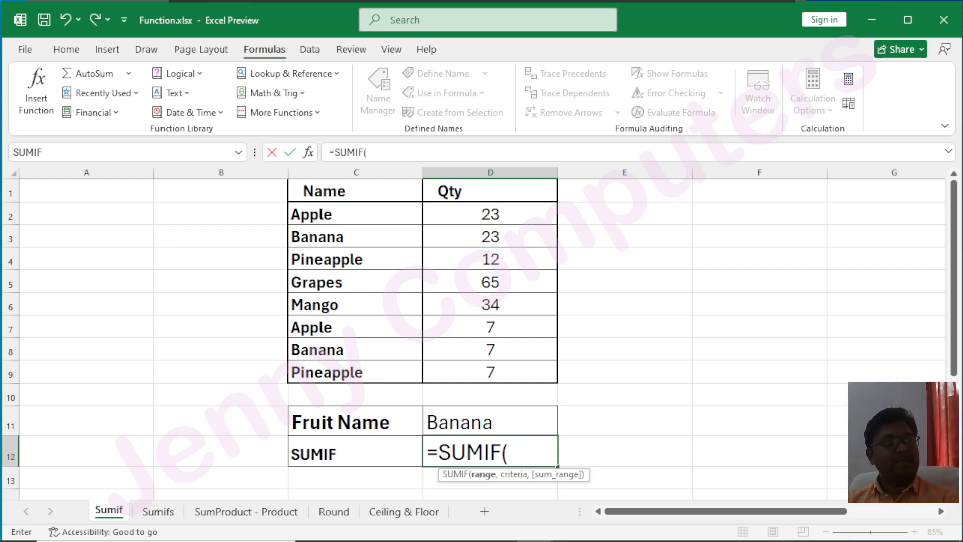
left_click_drag(326, 215, 348, 366)
type(",")
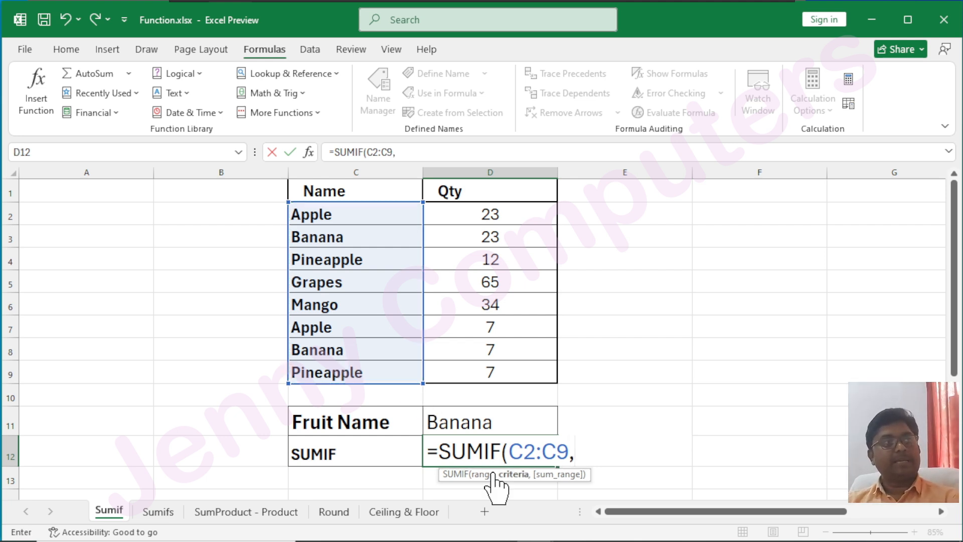
left_click(472, 422)
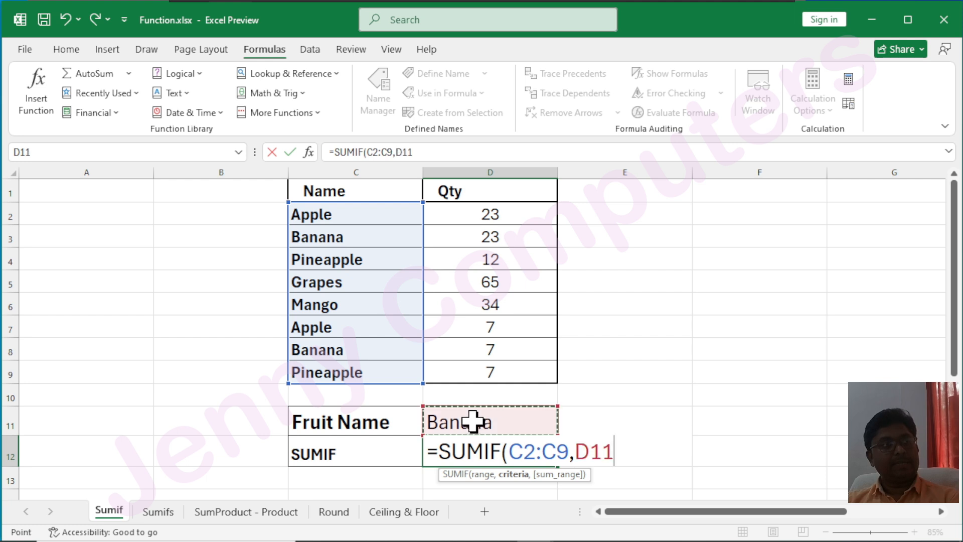
type(",")
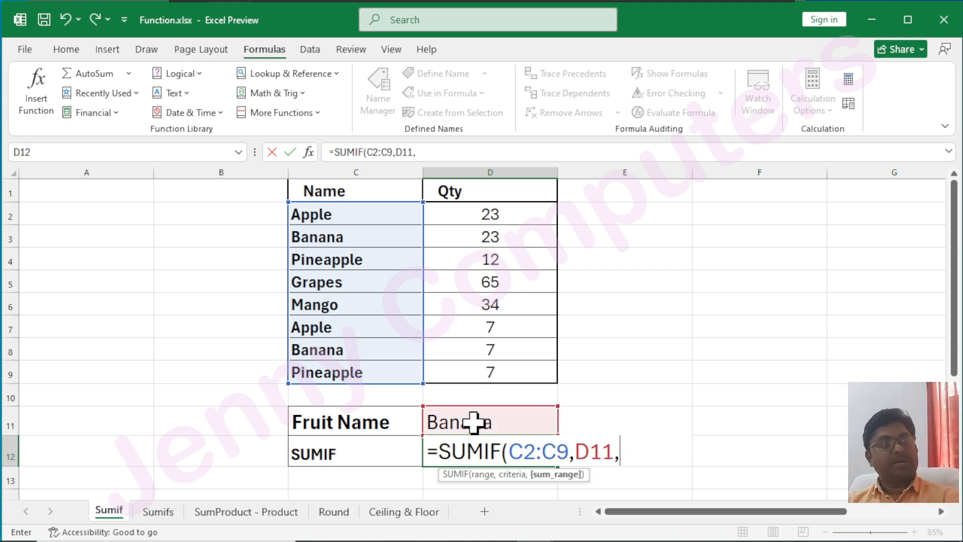
left_click_drag(467, 218, 492, 371)
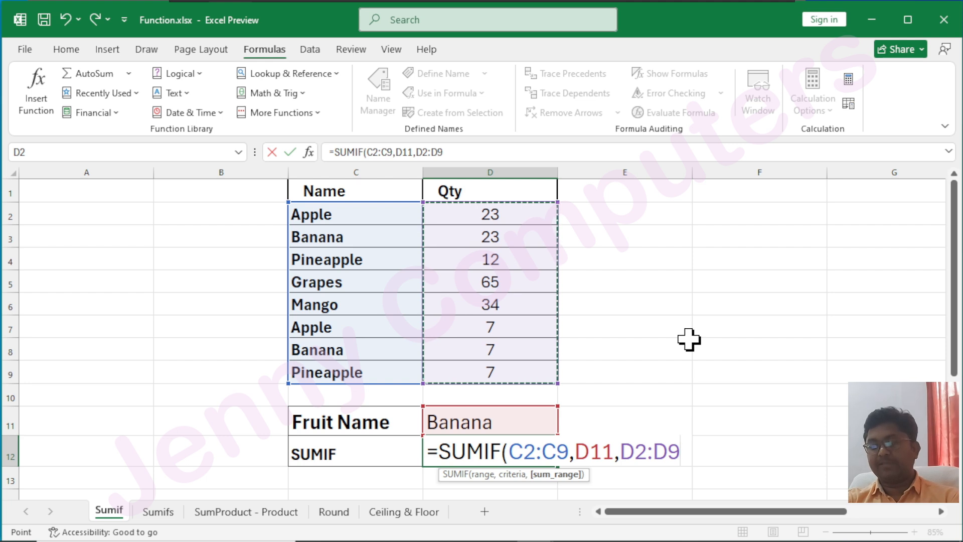
type(")")
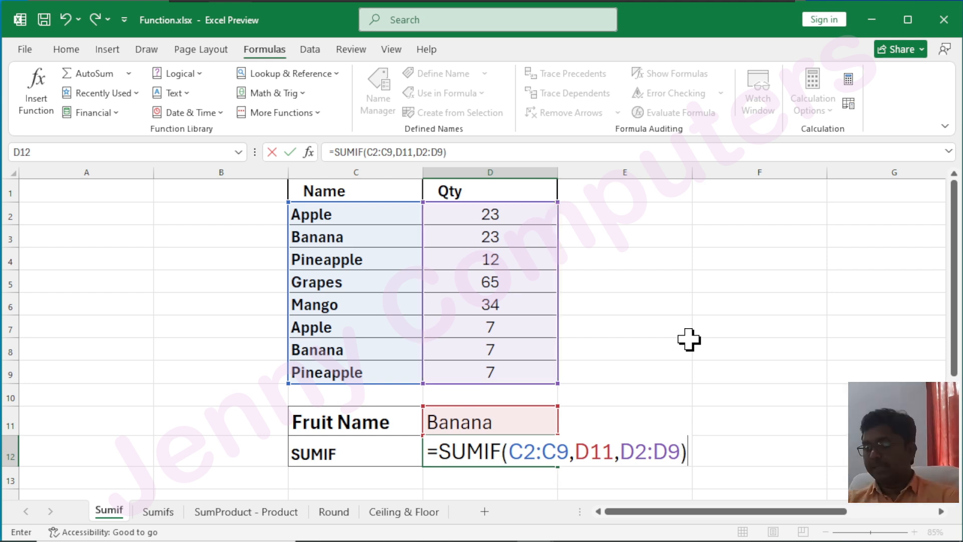
key("Return")
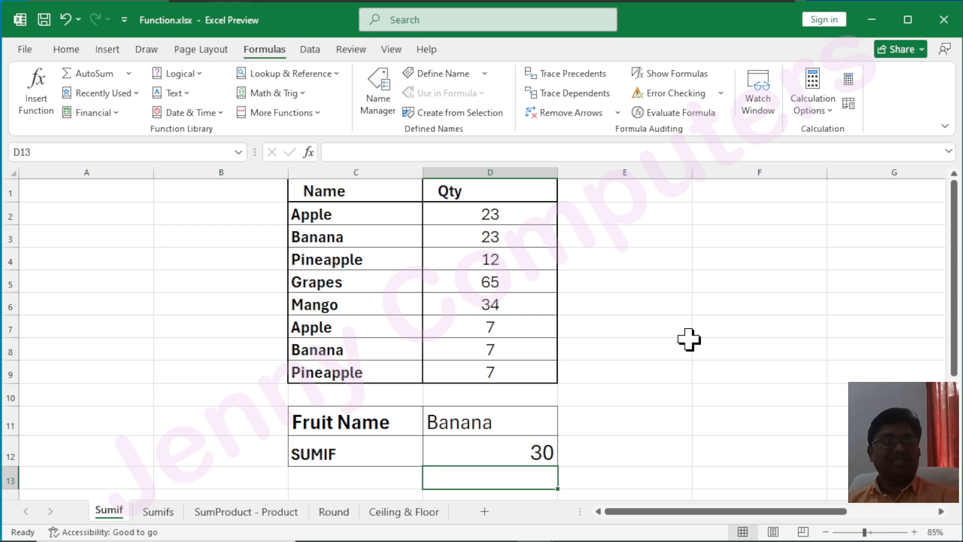
- Clear D12 and start a directly entered SUMIF formula there with the fruit names C2:C9 as the range
left_click(517, 454)
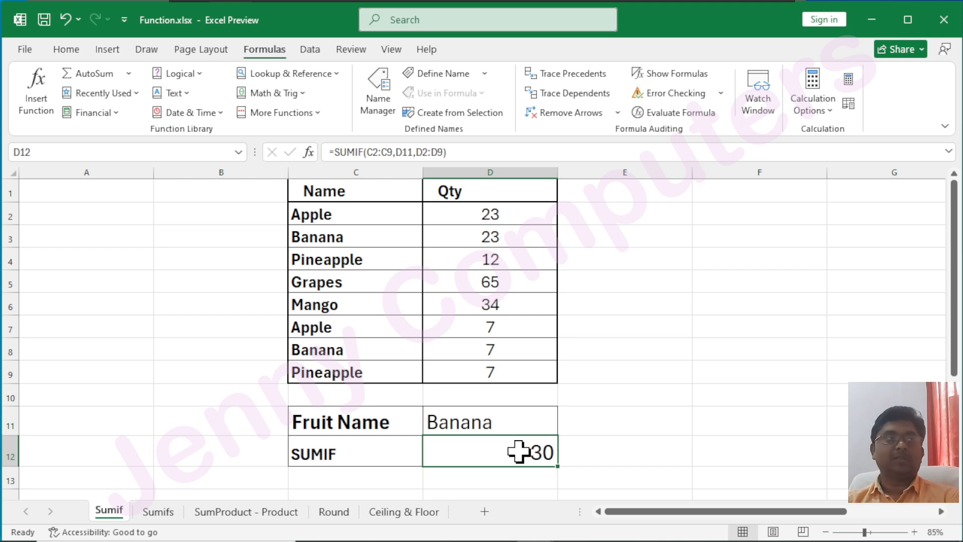
key("Delete")
type("=")
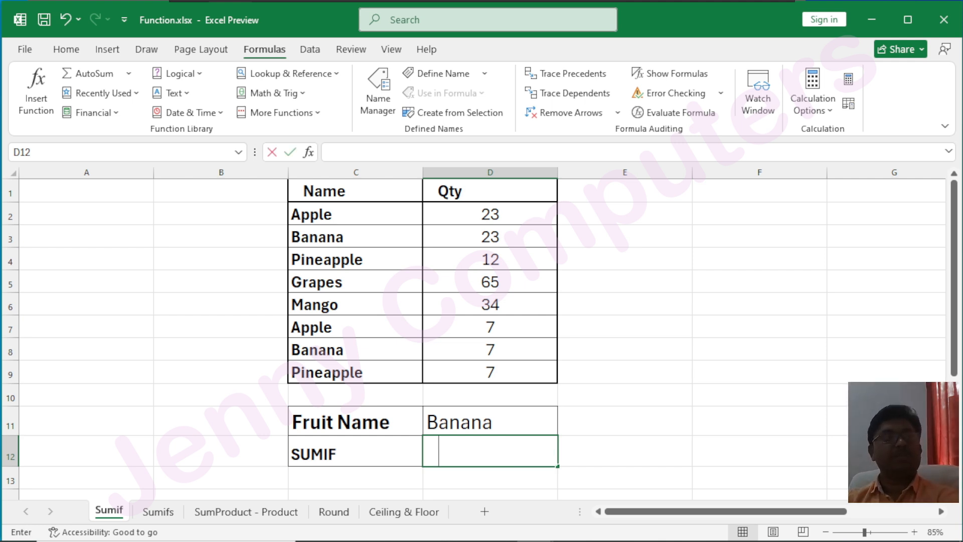
type("sumi")
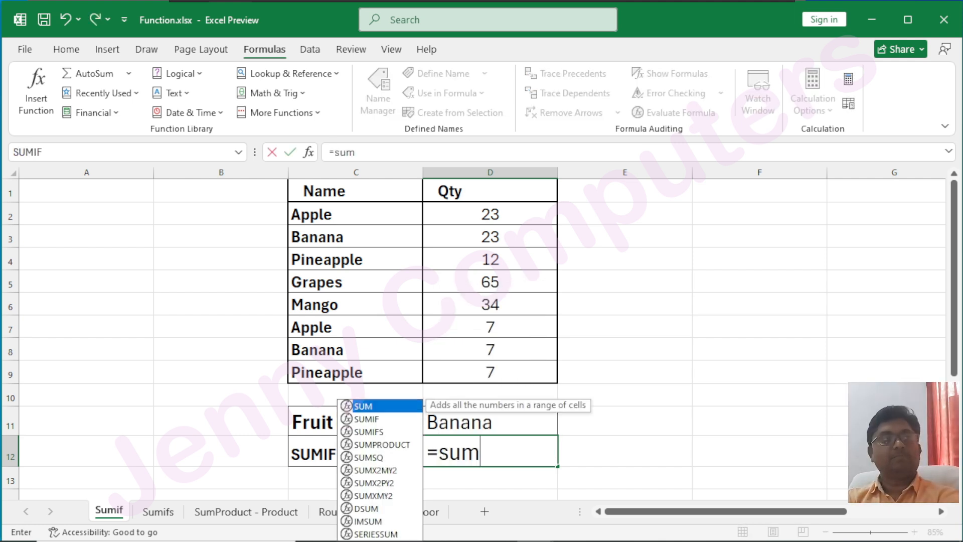
type("f")
key("Tab")
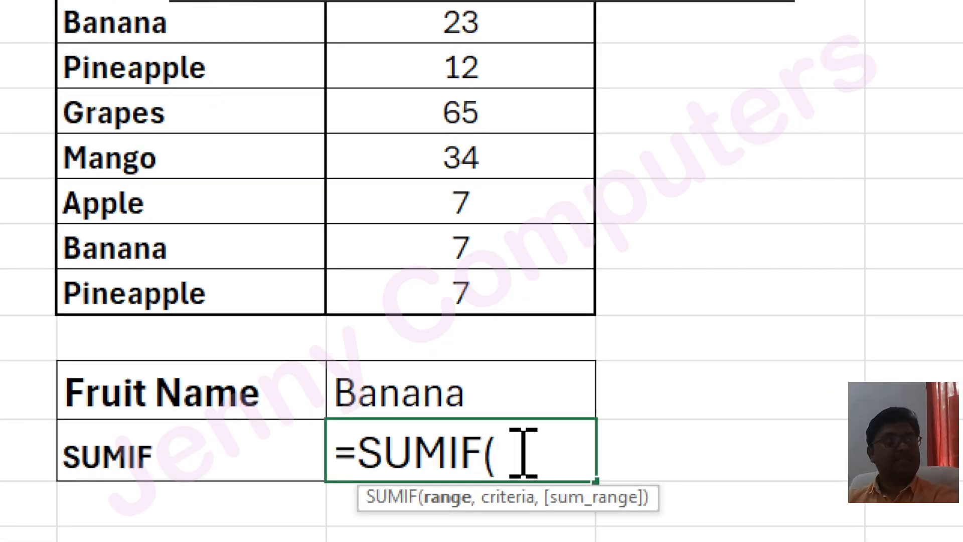
left_click(153, 103)
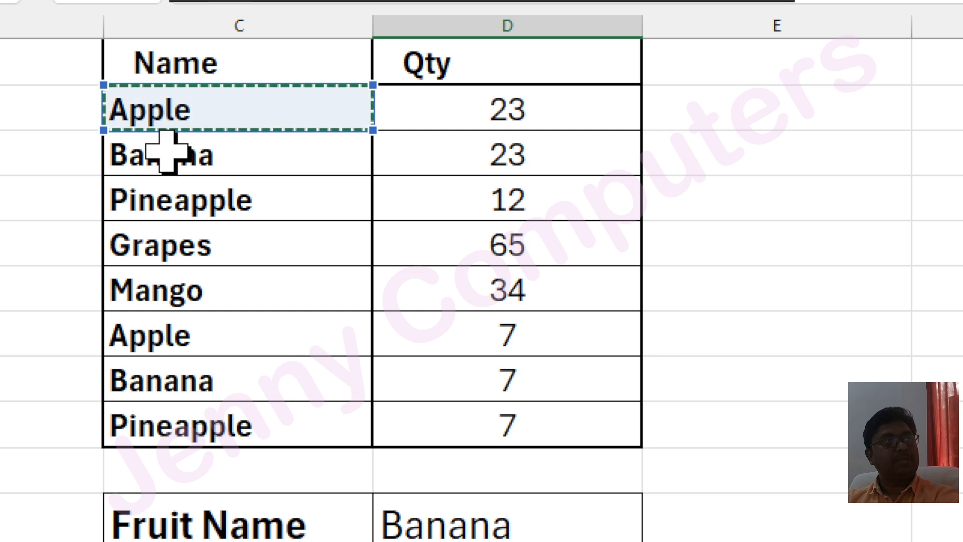
left_click_drag(166, 151, 216, 428)
type(",")
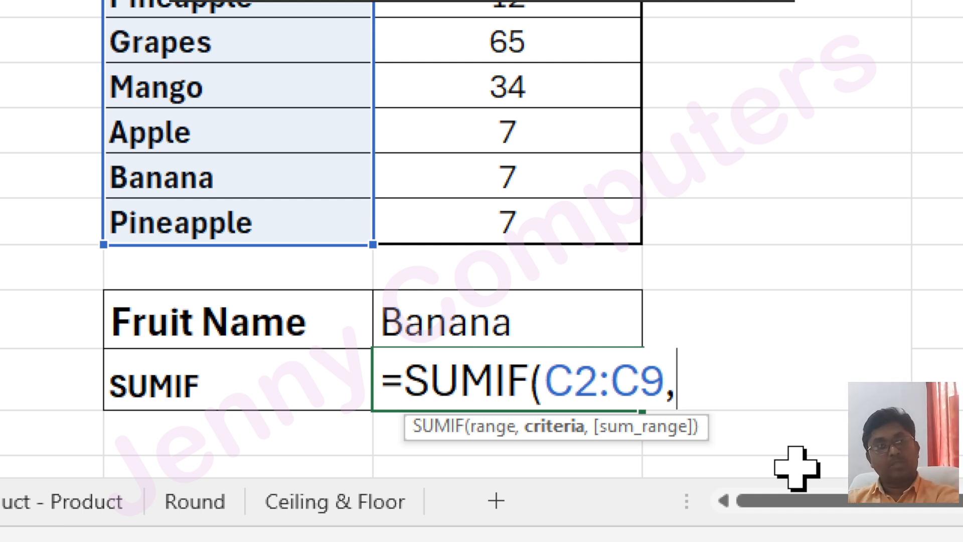
- Complete the SUMIF formula in D12 with the literal criterion "Apple" and the sum range D2:D9
type("\"")
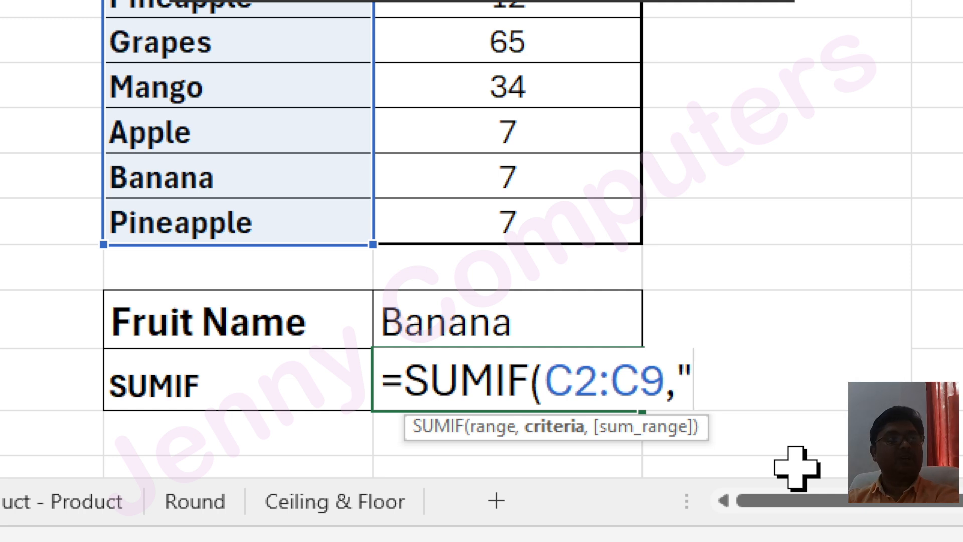
type("Apple")
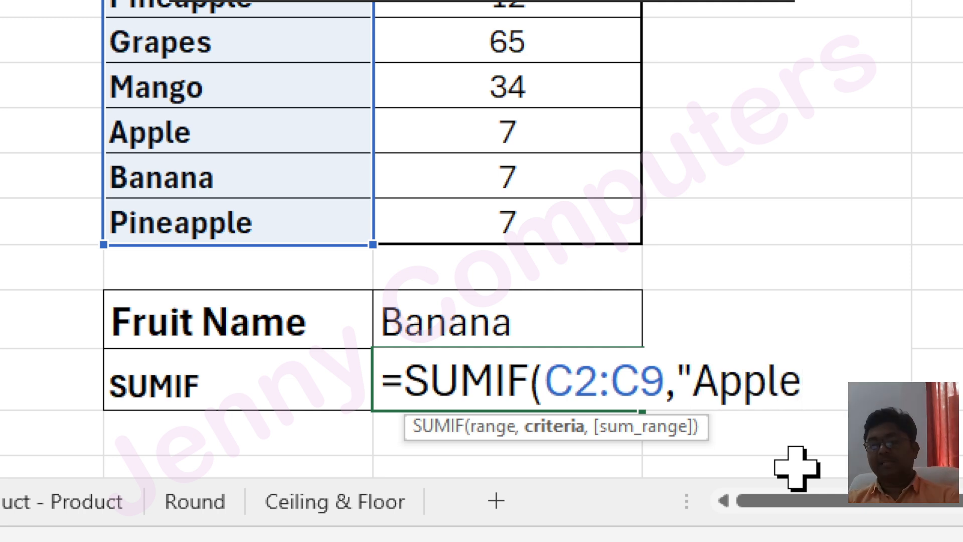
type("\"")
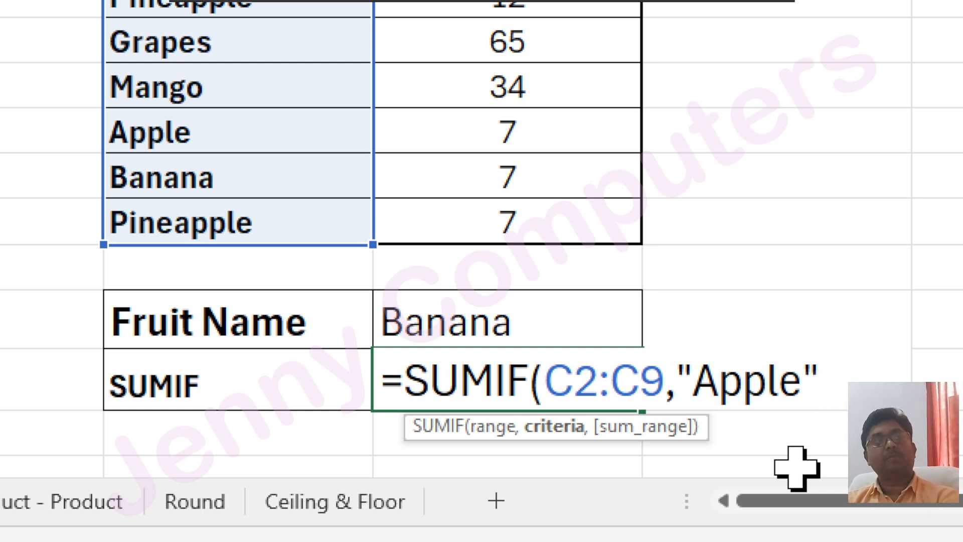
type(",")
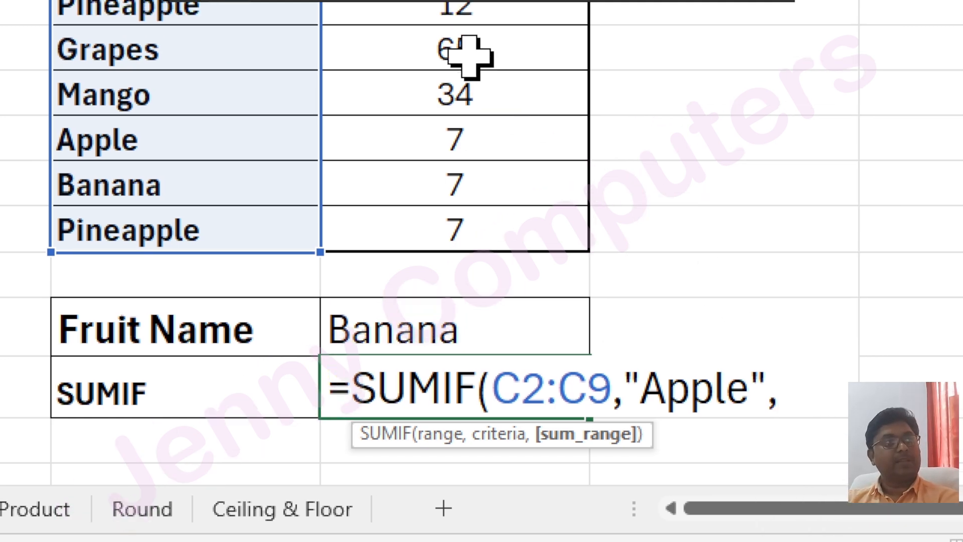
left_click_drag(462, 71, 486, 401)
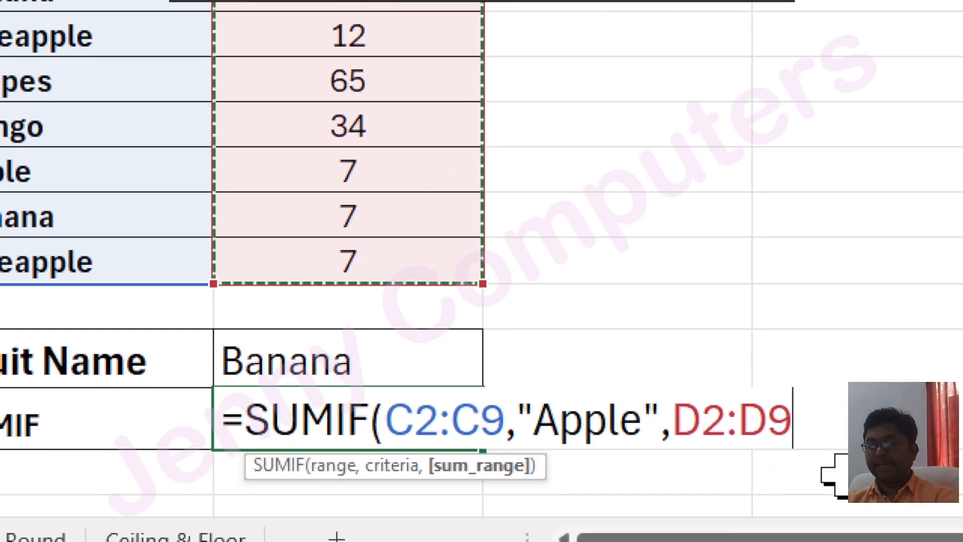
type(")")
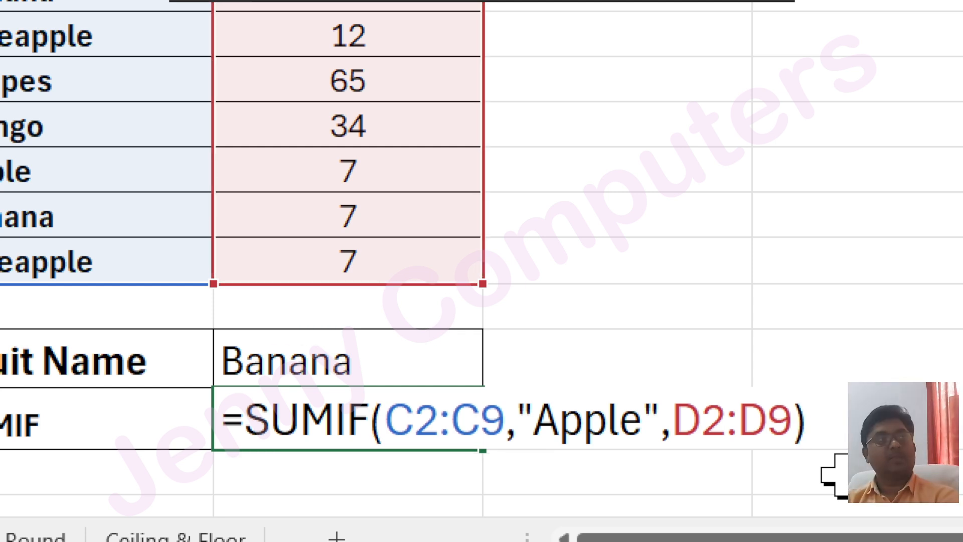
key("Return")
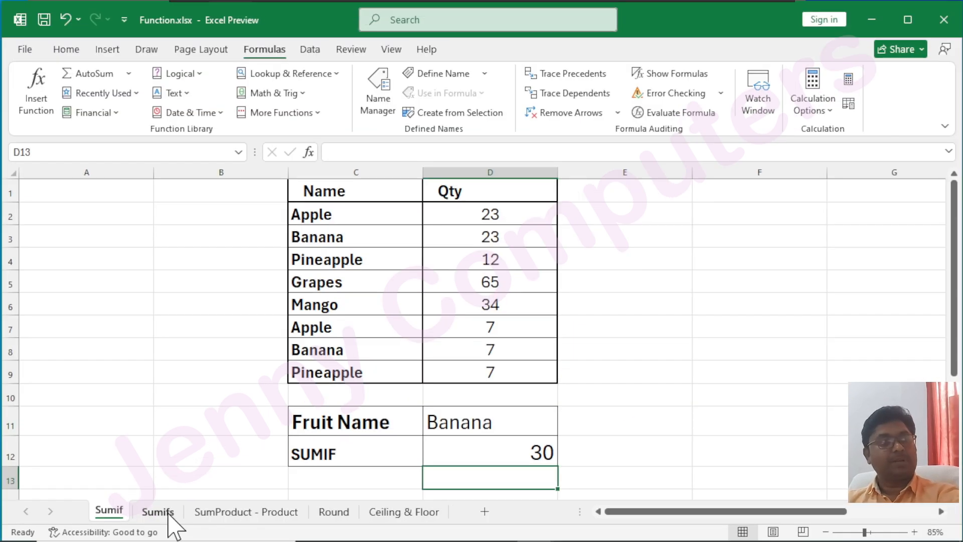
- Switch to the Sumifs sheet and examine the fruit name, color and location entries, comparing the locations of the Apple rows
left_click(177, 481)
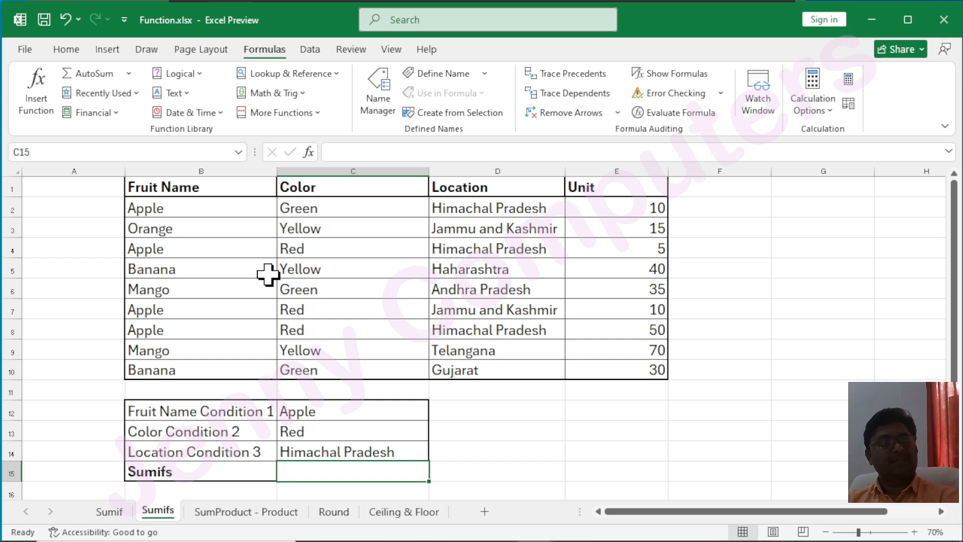
left_click_drag(204, 218, 234, 368)
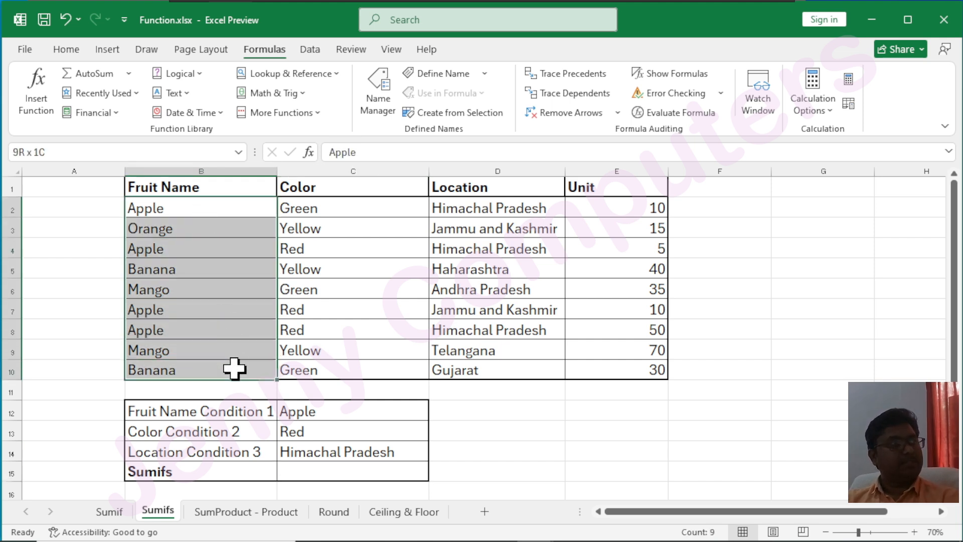
left_click(348, 208)
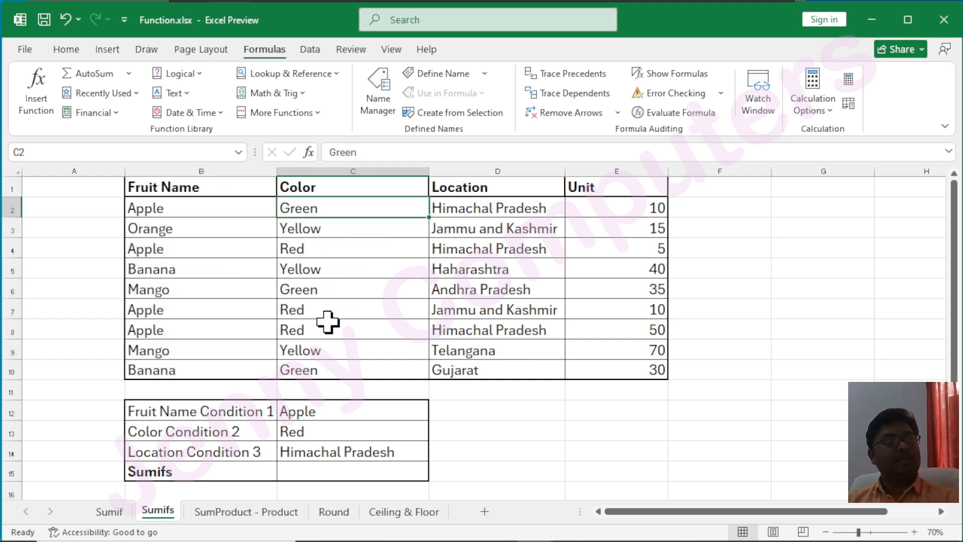
left_click(191, 207)
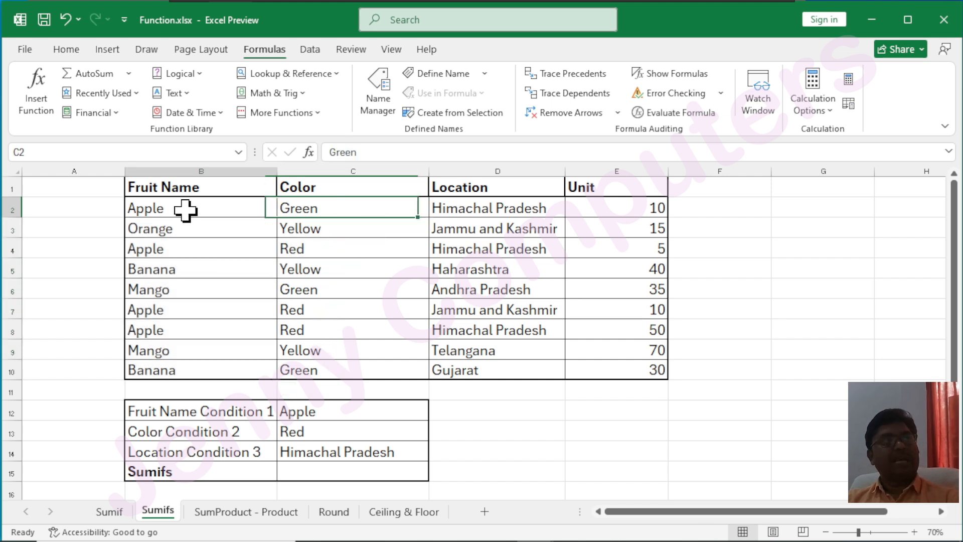
left_click(215, 247)
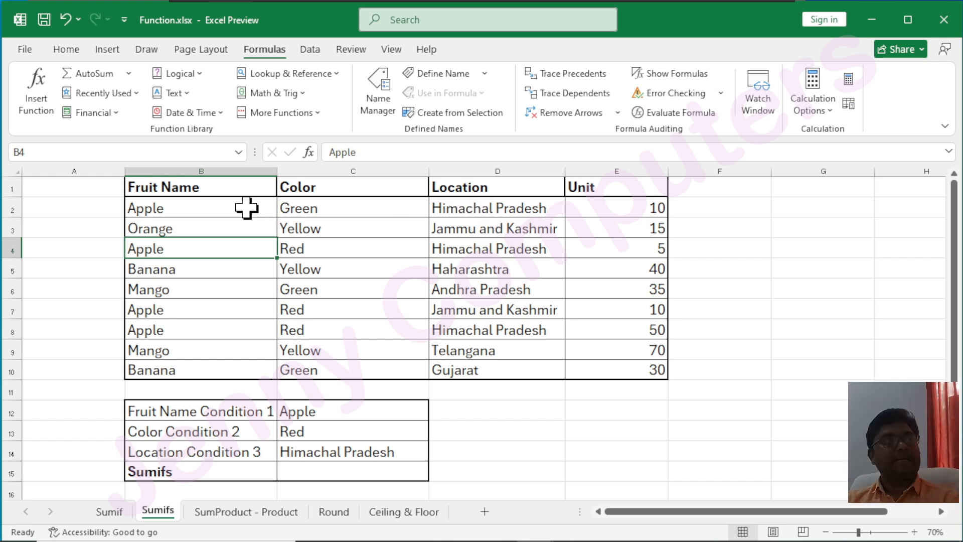
left_click(226, 210)
left_click(491, 205)
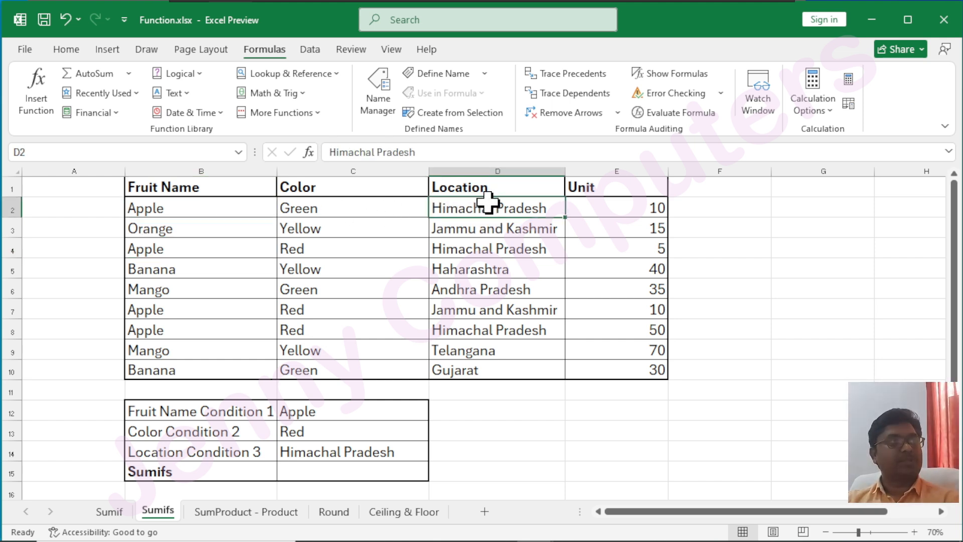
left_click(205, 249)
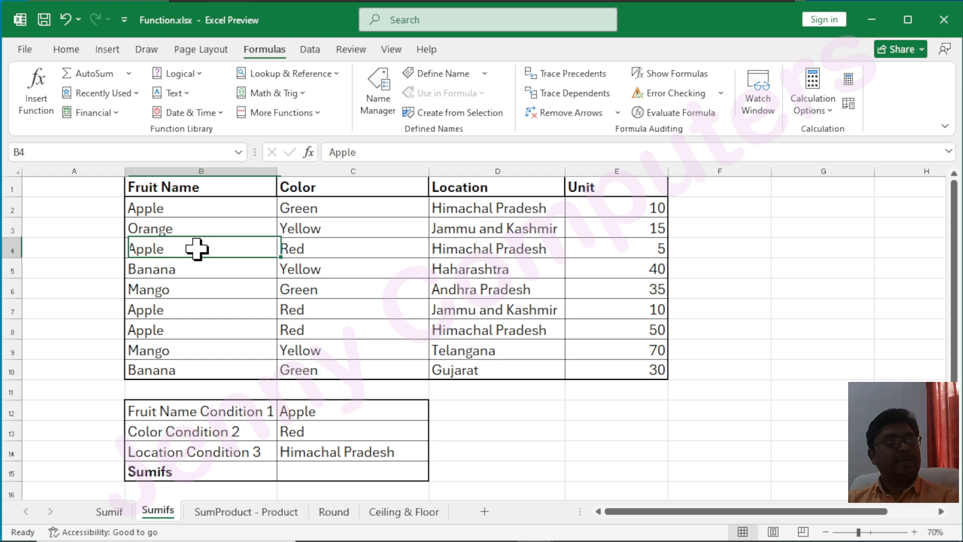
left_click(483, 250)
left_click(187, 308)
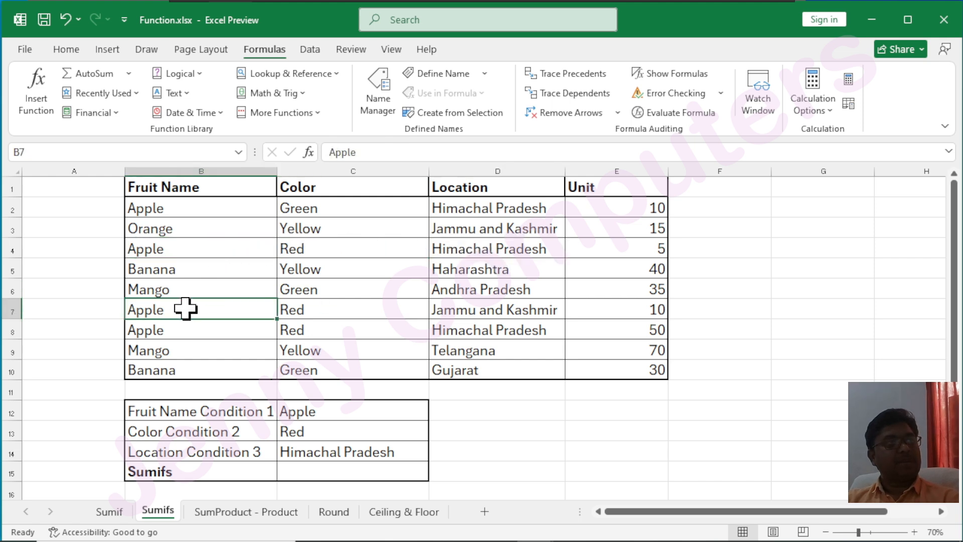
left_click(529, 308)
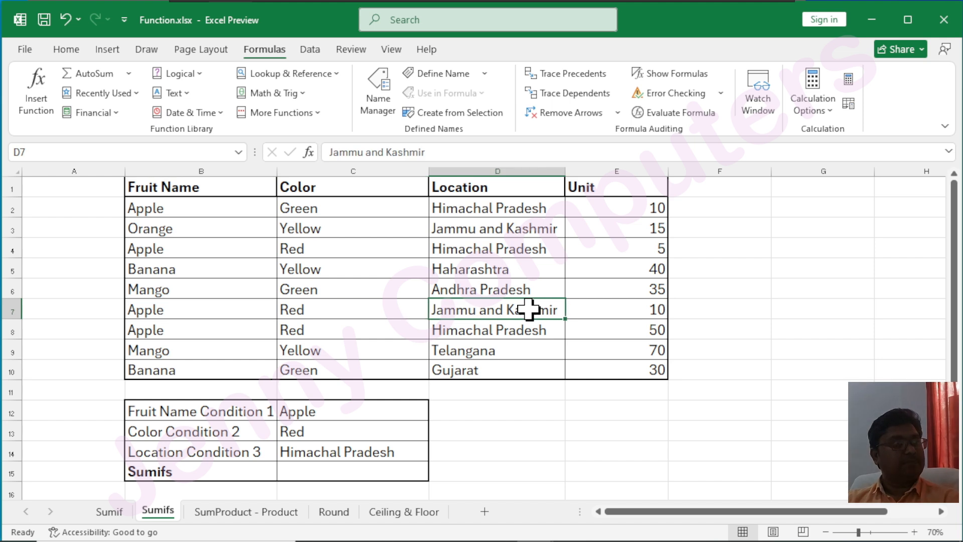
left_click(183, 329)
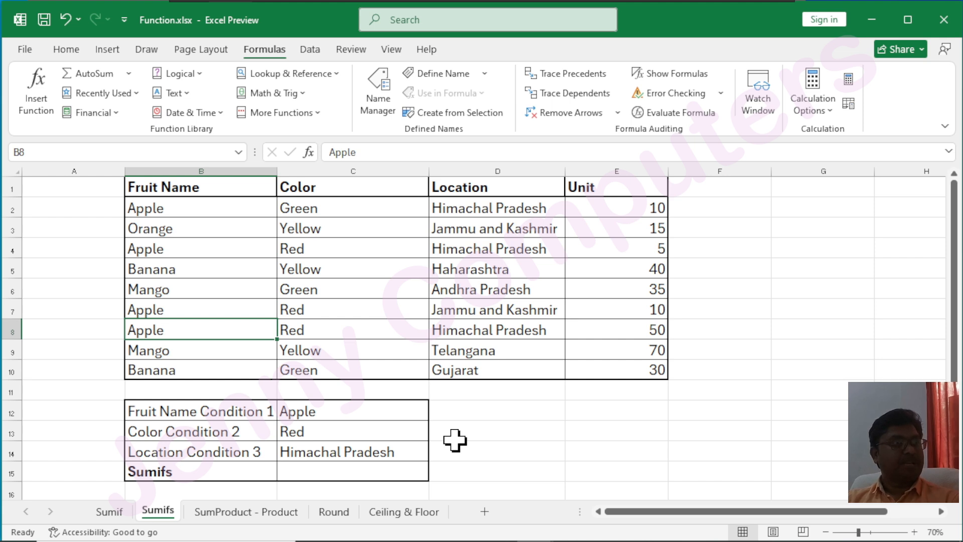
- Rename the Unit column header in E1 to Qty
left_click(601, 189)
type("Qt")
key("Return")
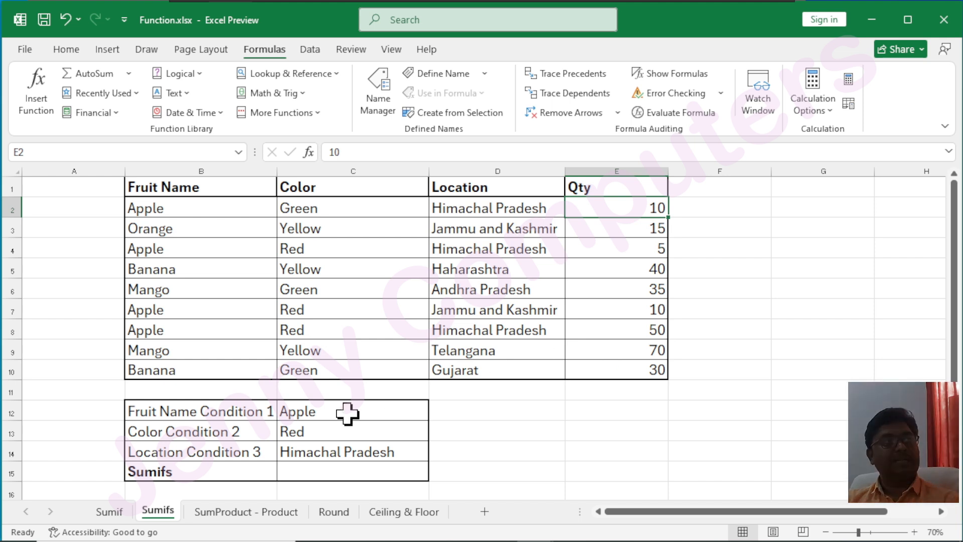
- Review the fruit name condition in row 12 and the color condition in row 13
left_click(321, 414)
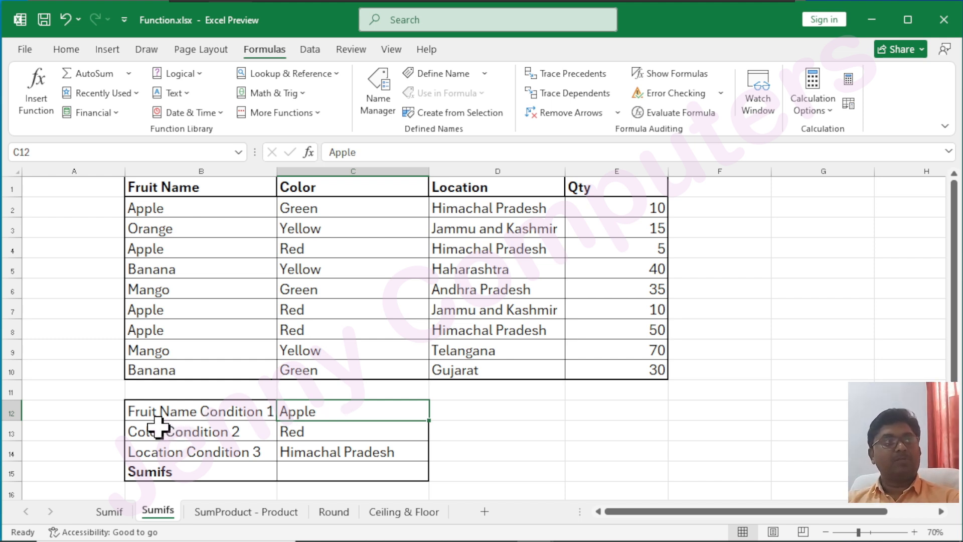
left_click(216, 433)
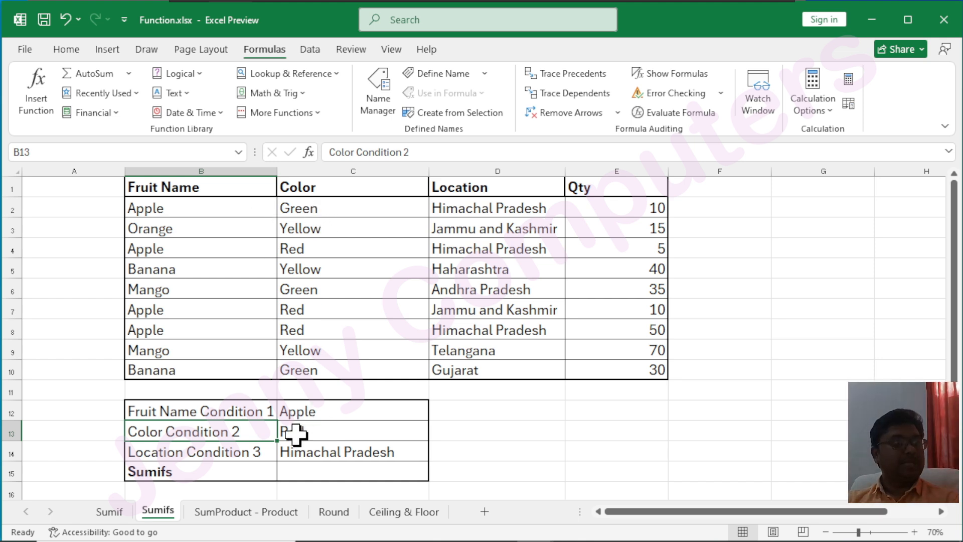
left_click(331, 411)
left_click(332, 432)
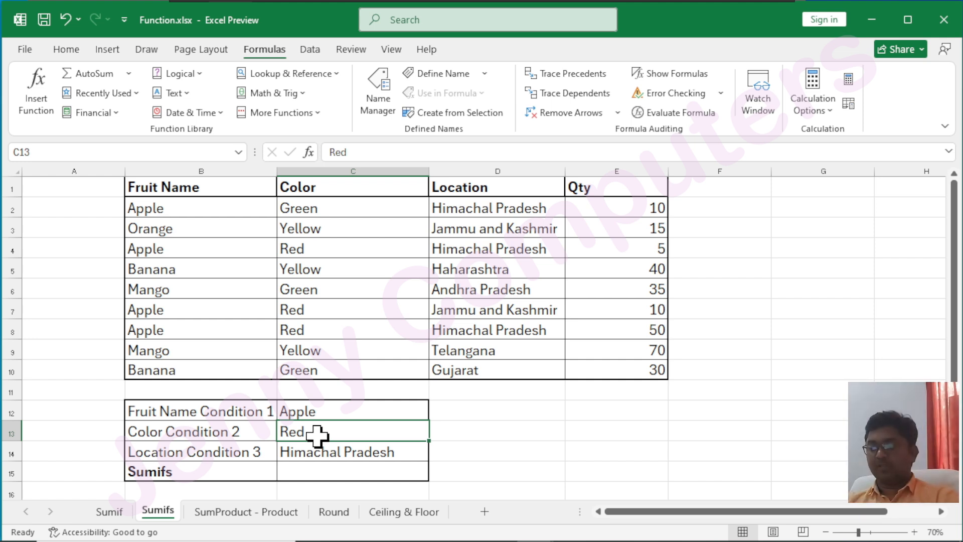
- Search for the SUMIFS function, insert it in C15, and move its arguments dialog off the table's header row
left_click(324, 472)
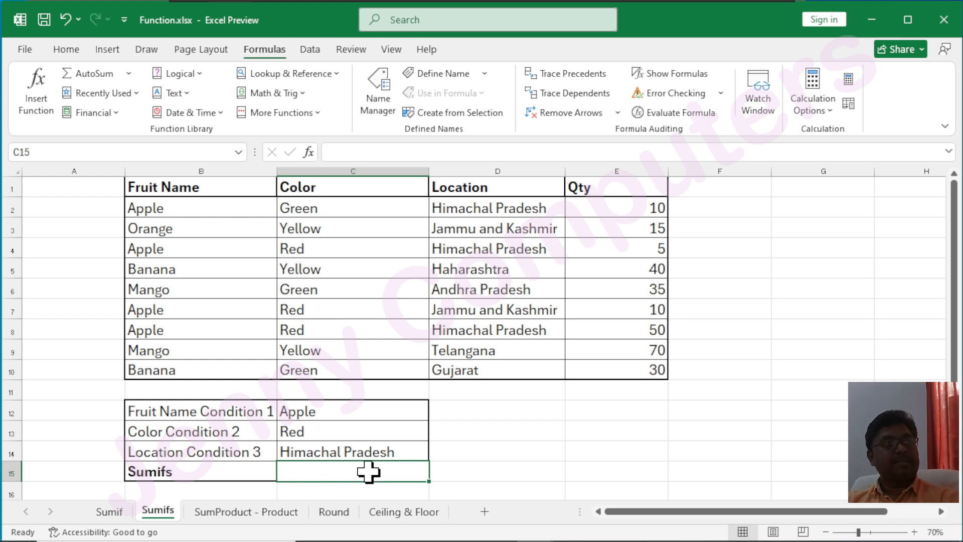
left_click(37, 114)
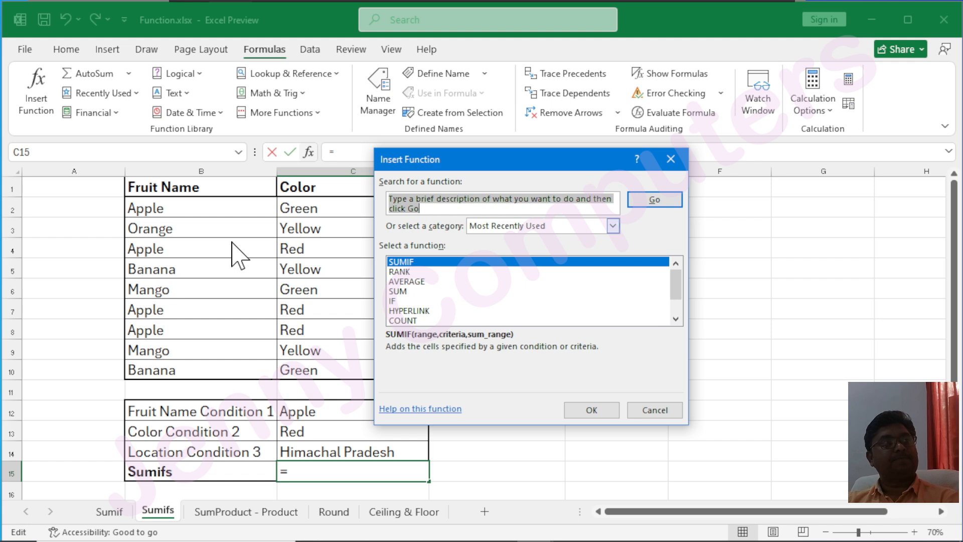
key("Escape")
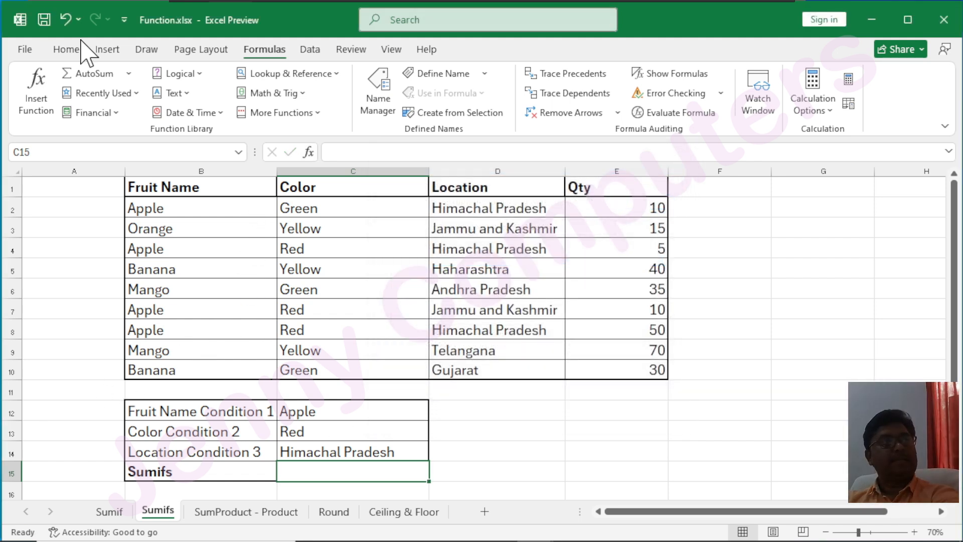
left_click(37, 115)
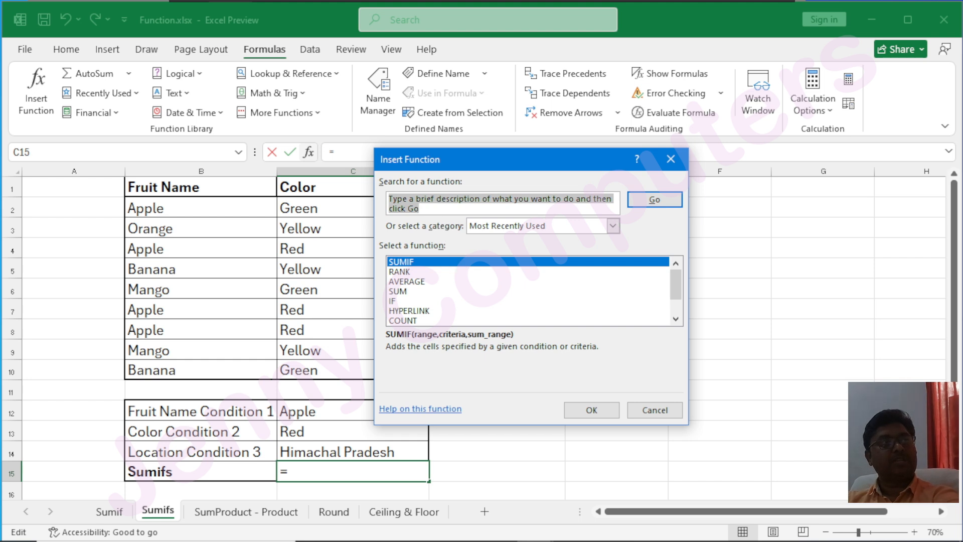
type("sumifs")
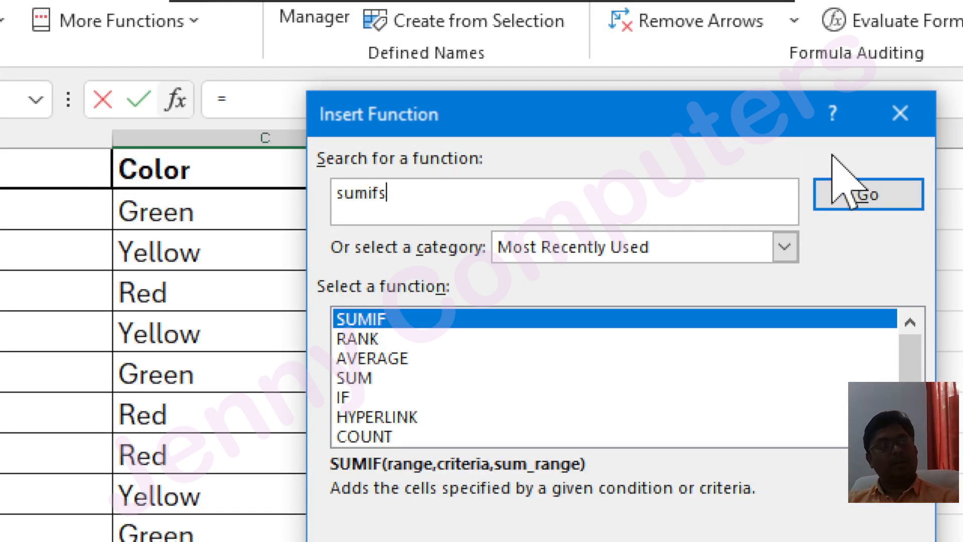
left_click(854, 200)
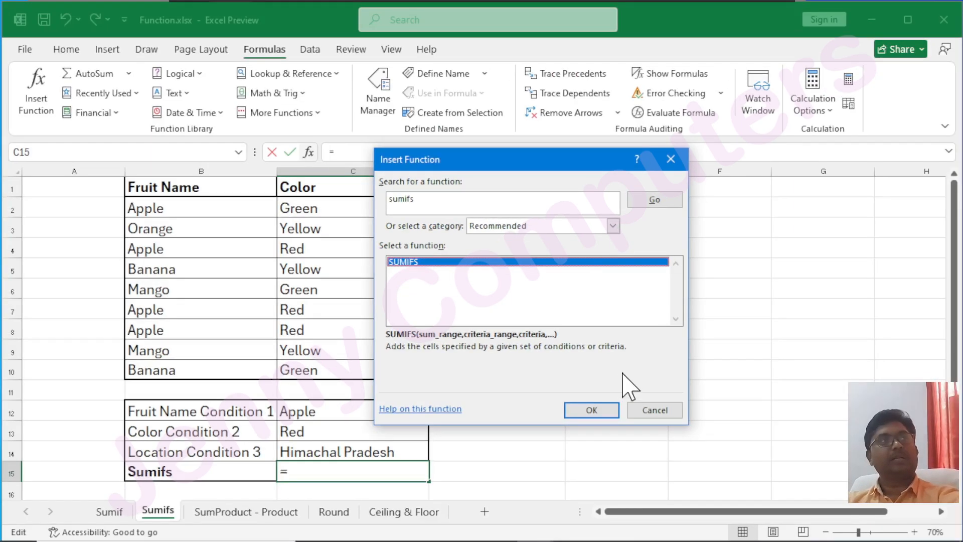
left_click(607, 412)
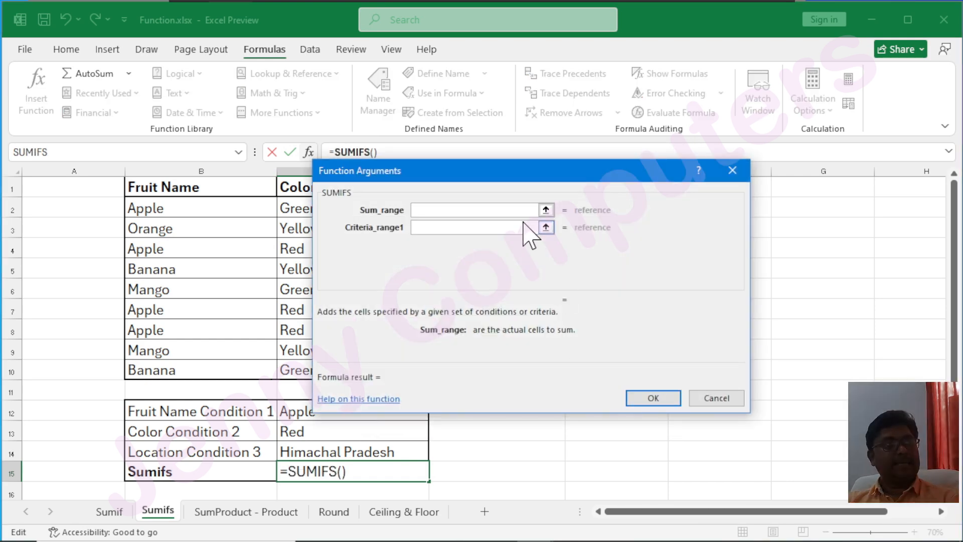
left_click_drag(479, 176, 452, 227)
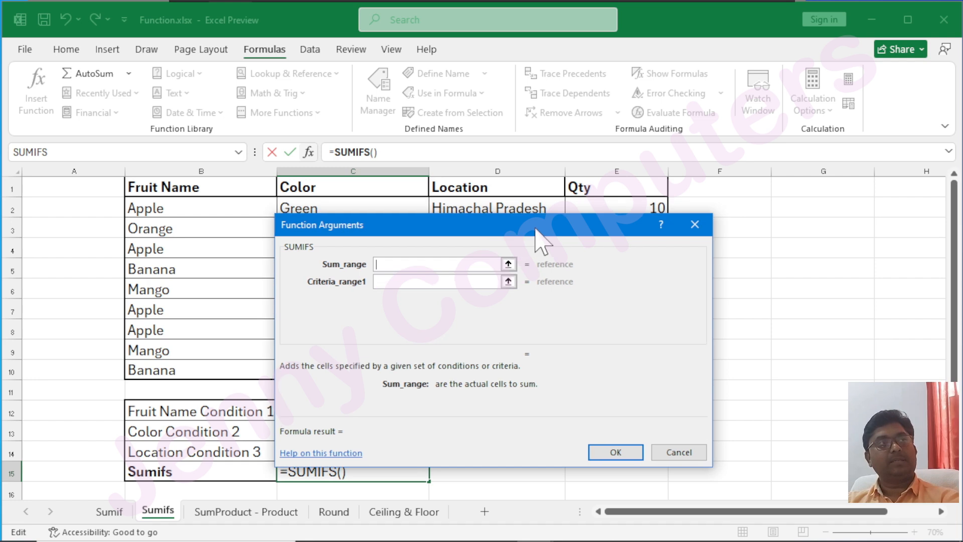
- Set the SUMIFS sum range to the Qty values E2:E10 and move the arguments dialog clear of the Fruit Name and Color columns
left_click_drag(682, 158, 326, 59)
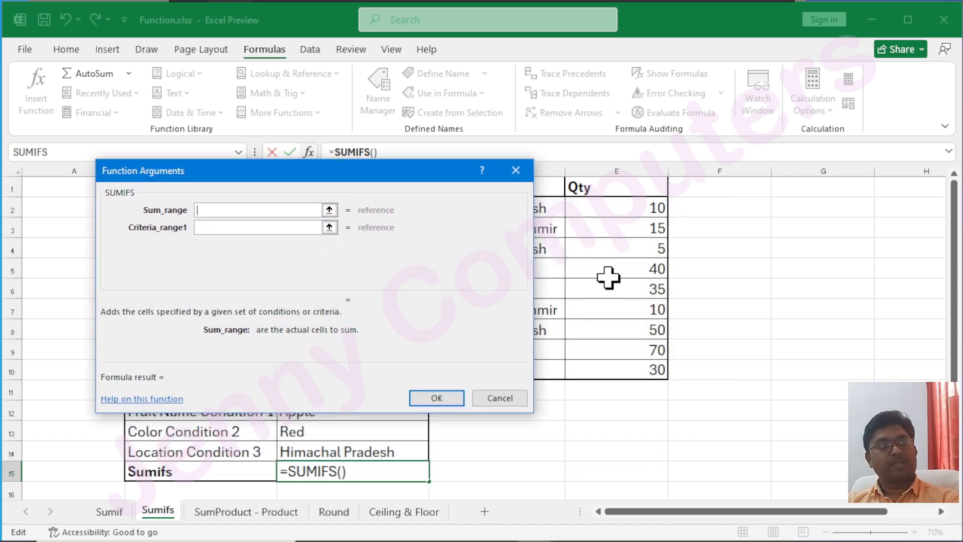
left_click_drag(630, 205, 645, 370)
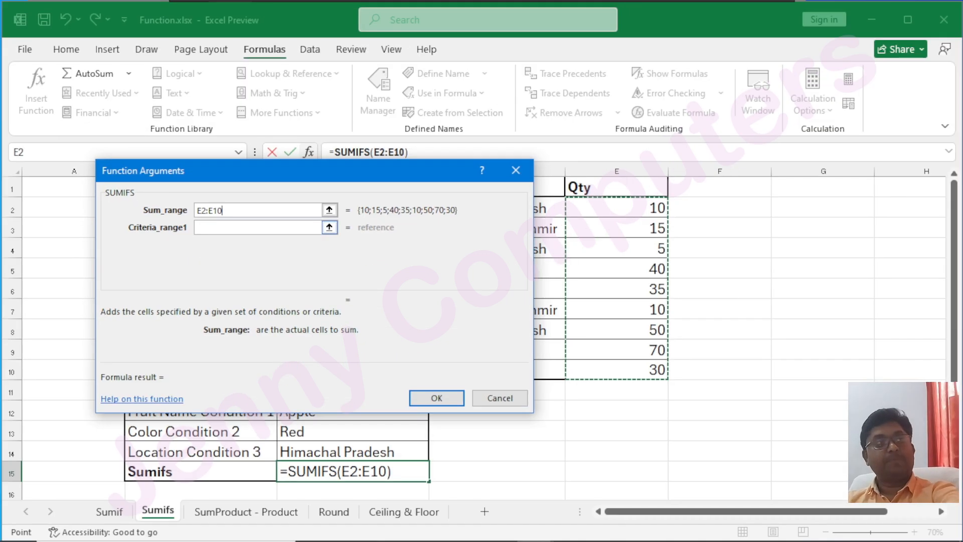
left_click_drag(410, 97, 911, 173)
left_click_drag(547, 208, 627, 185)
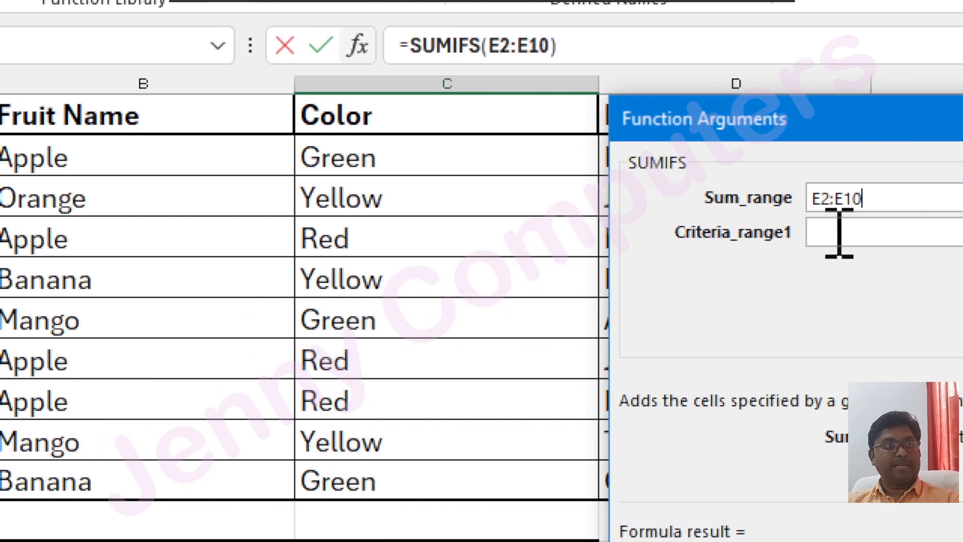
- Set the first criteria range to the fruit names B2:B10 and its criterion to the Apple condition in C12
left_click(839, 232)
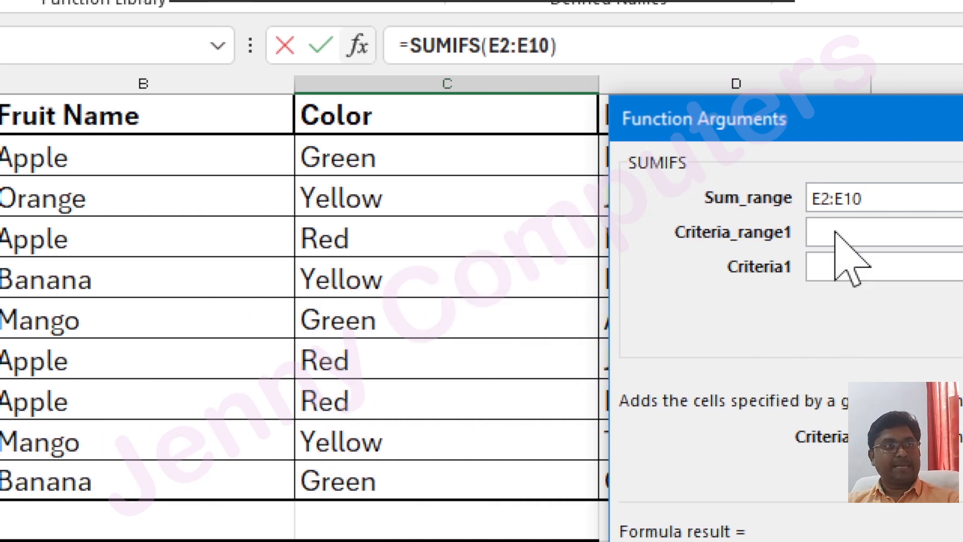
left_click_drag(119, 147, 141, 472)
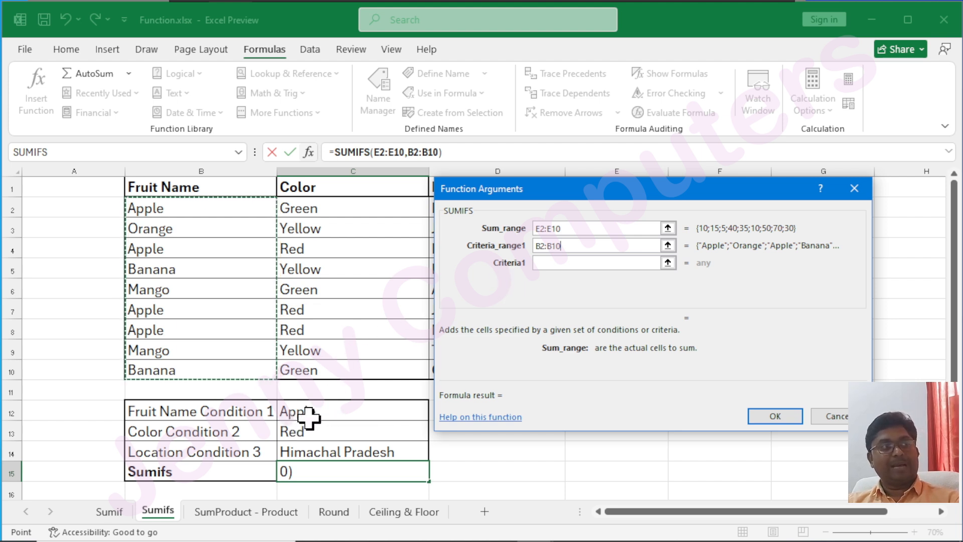
left_click(334, 411)
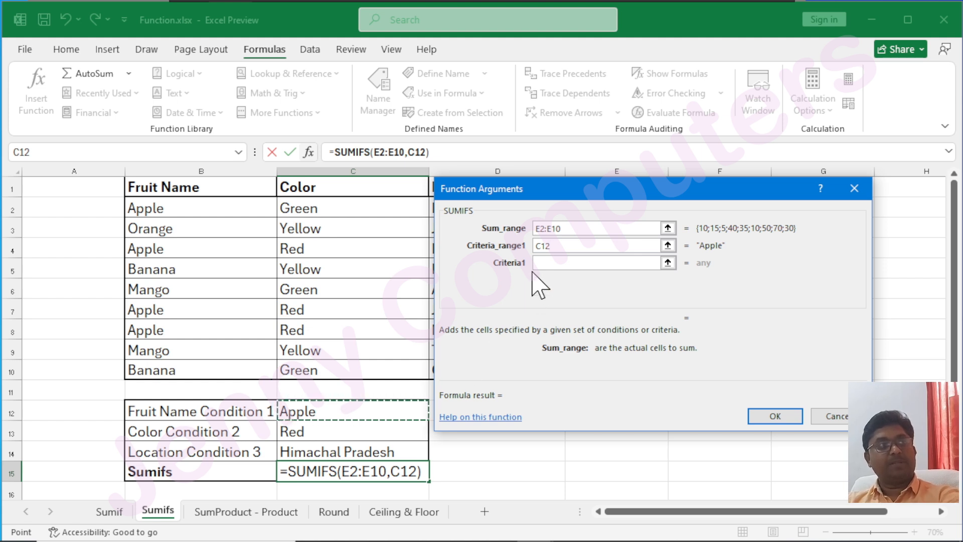
key("BackSpace")
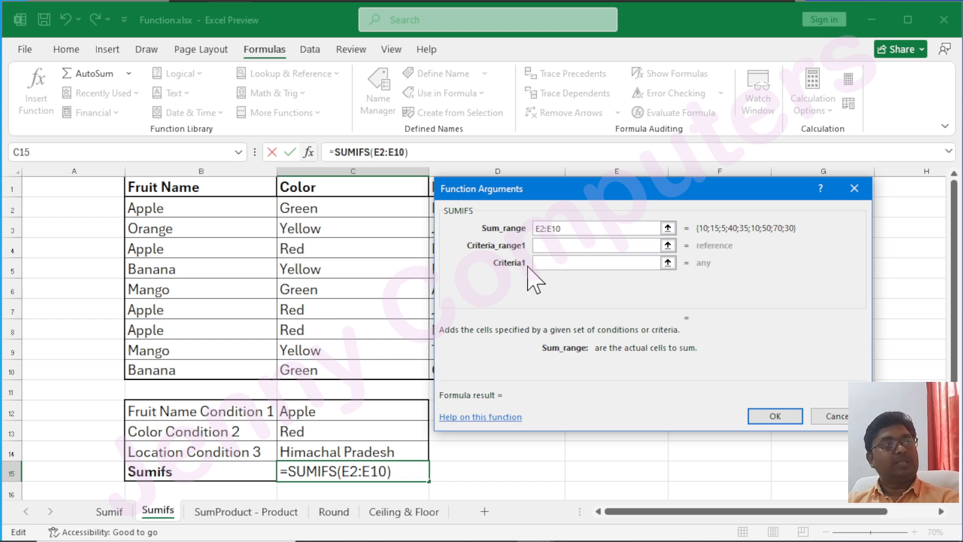
left_click_drag(163, 214, 179, 371)
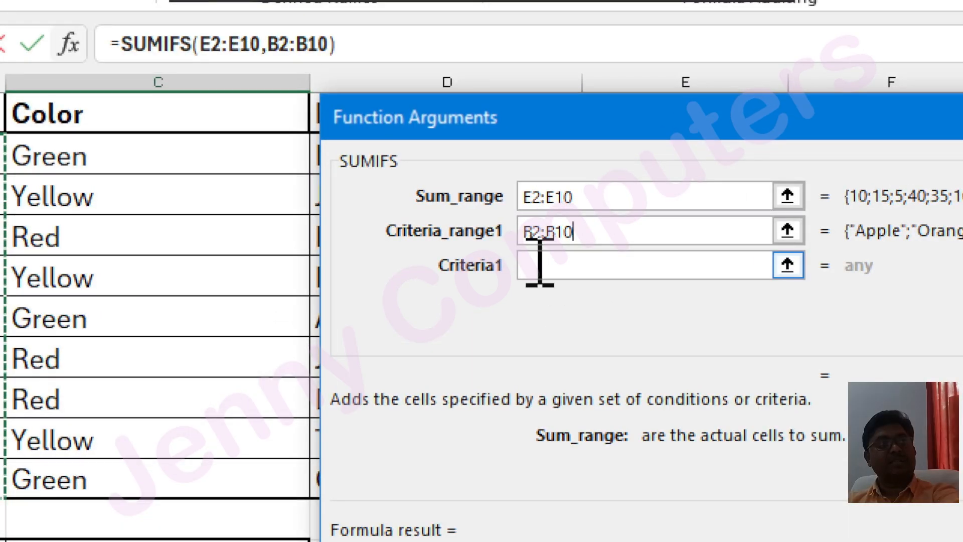
left_click(538, 265)
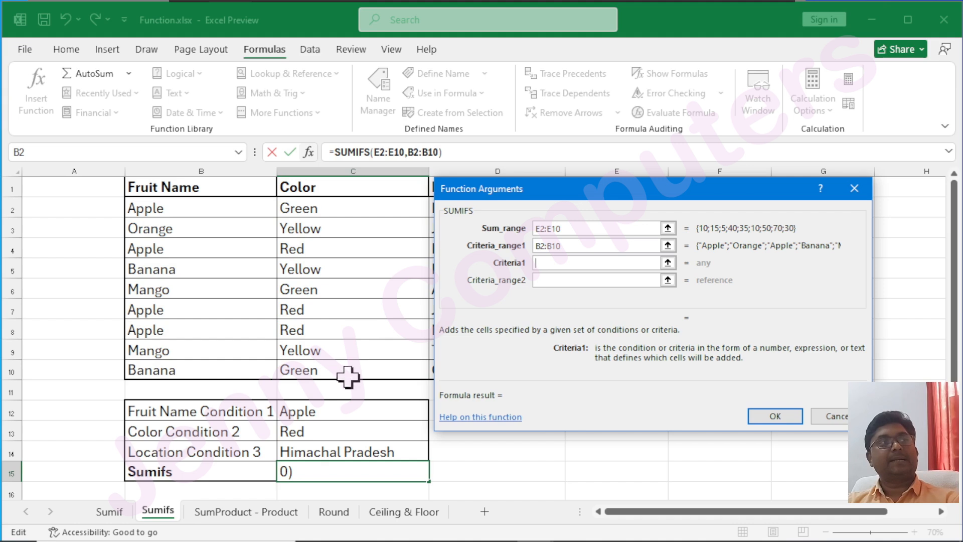
left_click(326, 412)
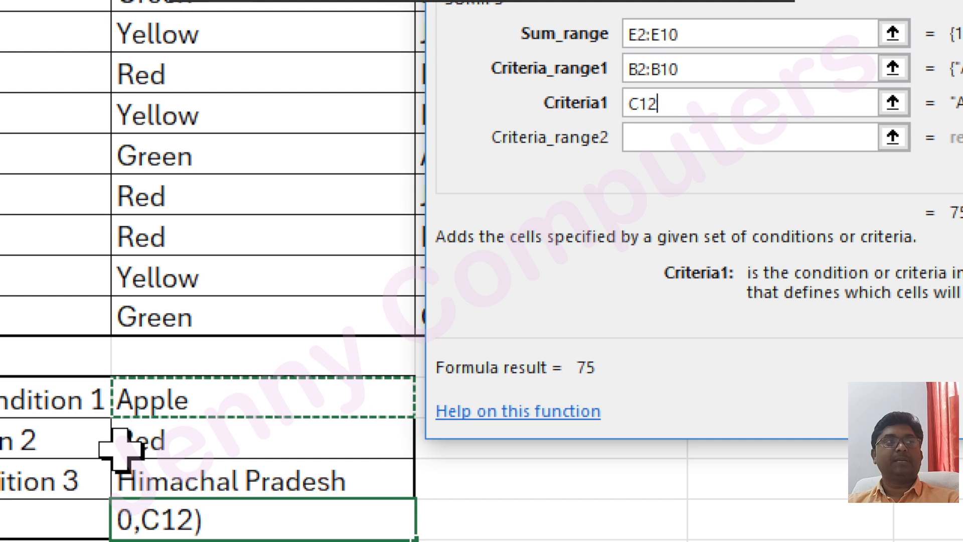
- Set the second criteria range to the colors C2:C10 and its criterion to the Red condition in C13
left_click(670, 138)
left_click(663, 145)
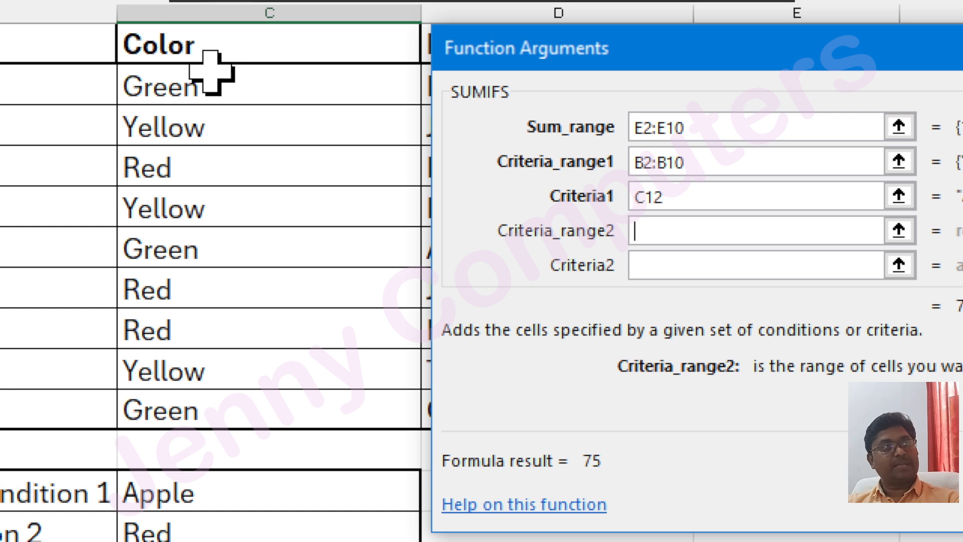
left_click_drag(204, 85, 240, 394)
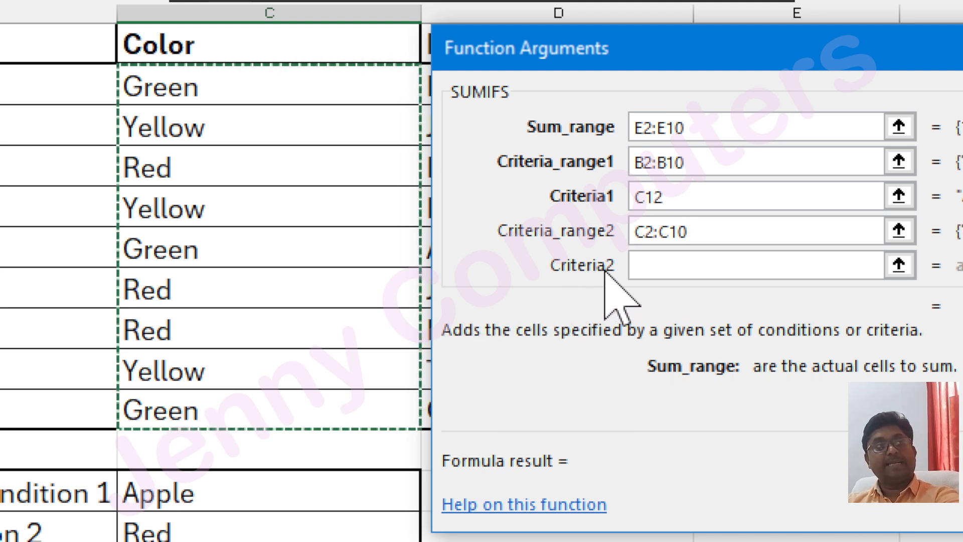
left_click(684, 266)
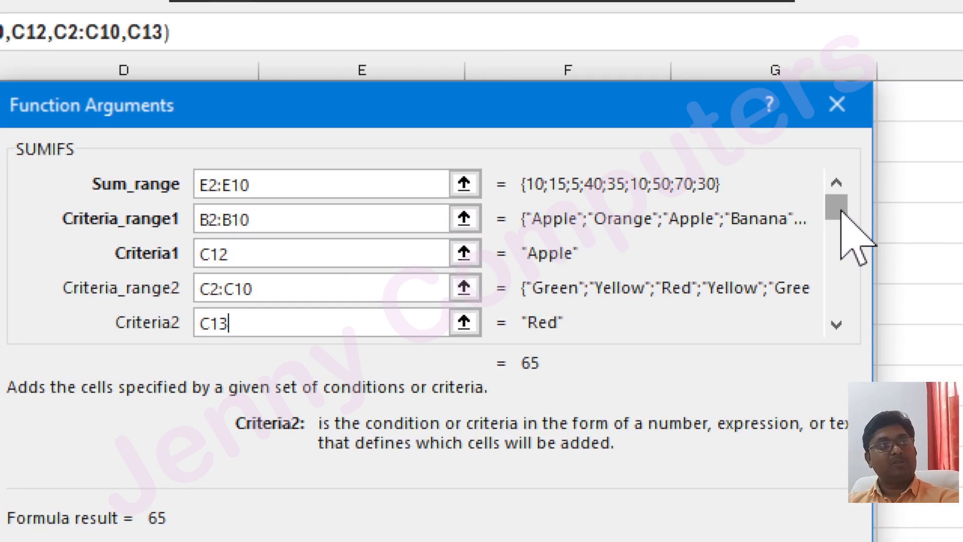
- Look through the additional criteria range and criteria arguments that SUMIFS offers, and return to the first arguments
left_click_drag(842, 211, 845, 254)
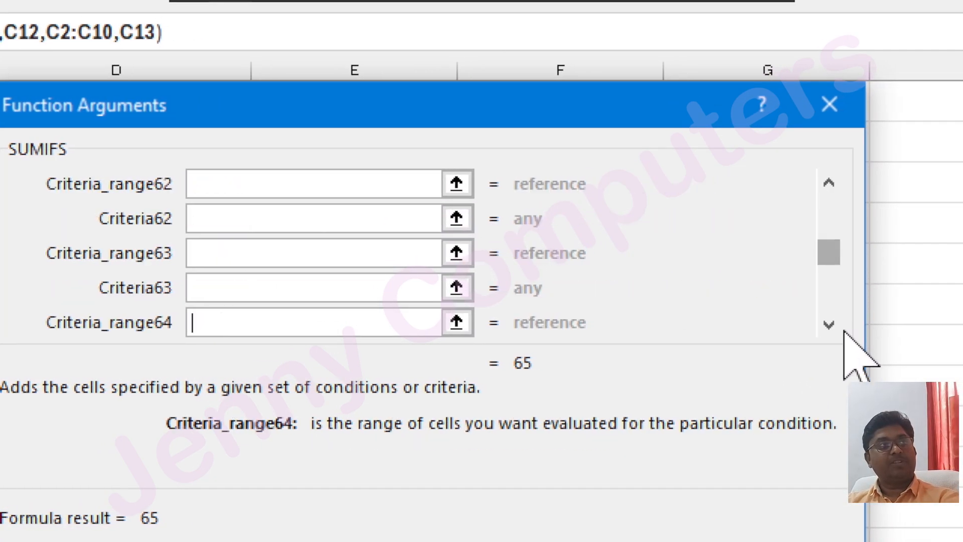
left_click(829, 183)
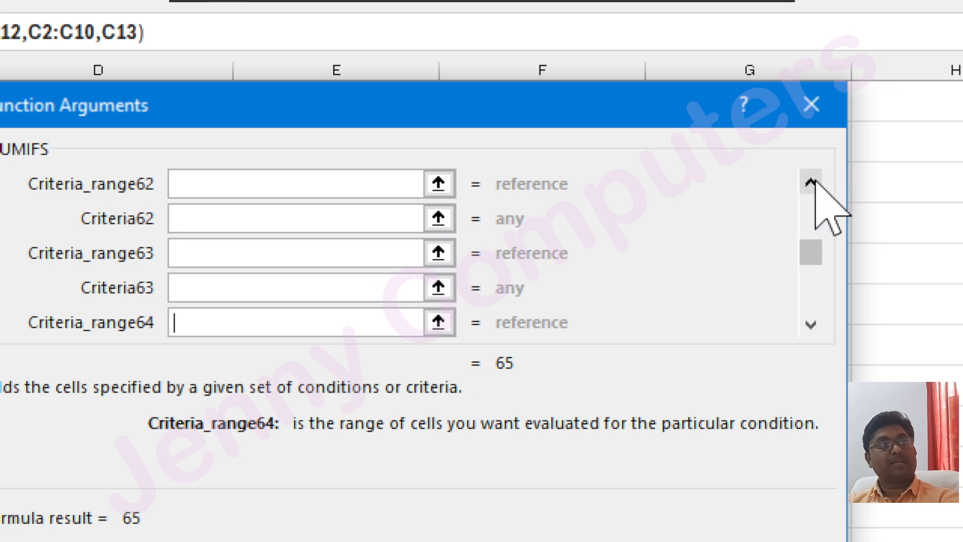
left_click(815, 181)
left_click(815, 182)
left_click(815, 181)
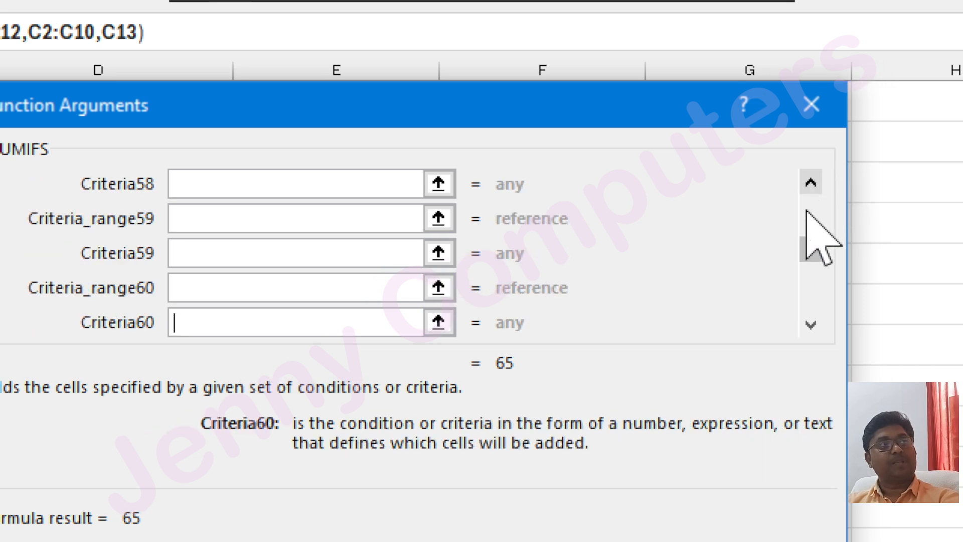
left_click_drag(815, 249, 817, 188)
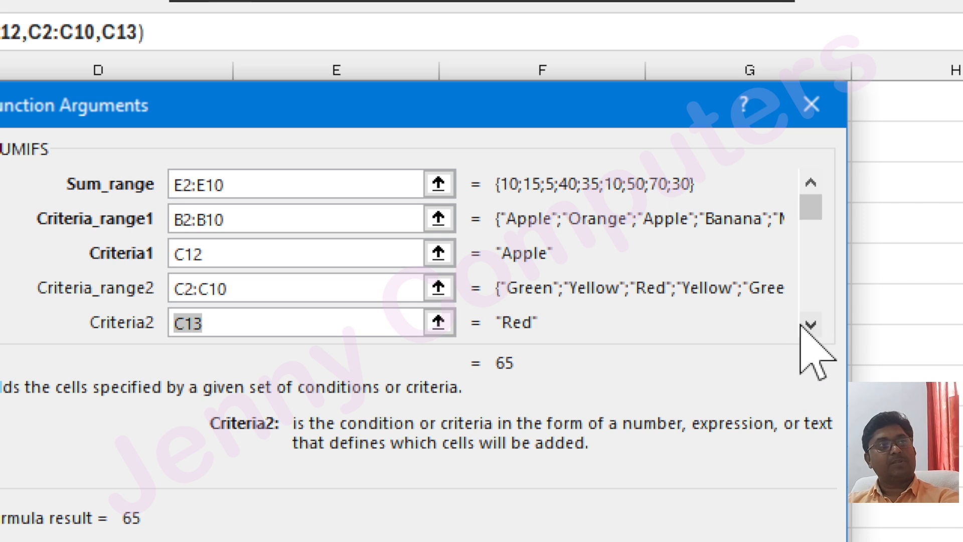
- Bring up the third criteria range and criterion arguments and move the dialog off the Location column
left_click(811, 324)
left_click(811, 324)
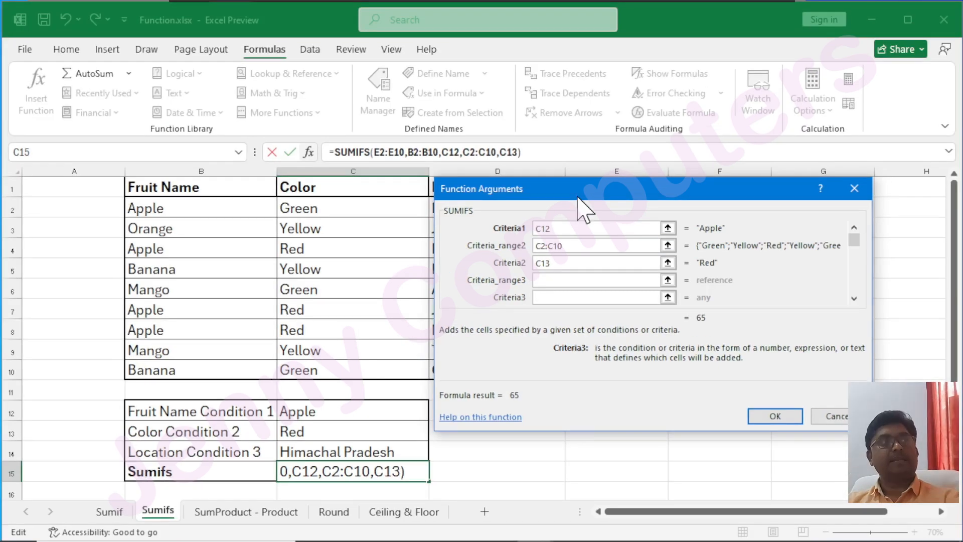
left_click_drag(581, 196, 726, 184)
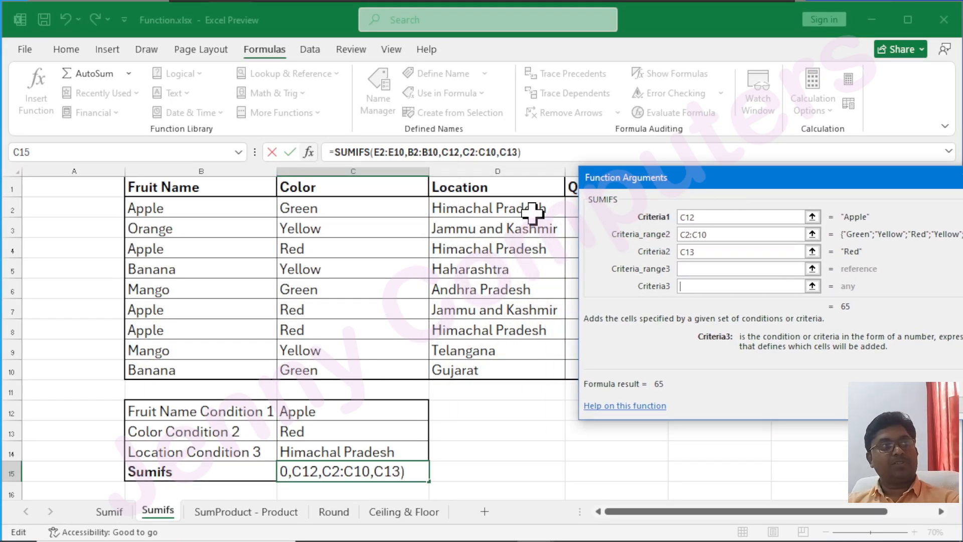
left_click_drag(498, 205, 507, 366)
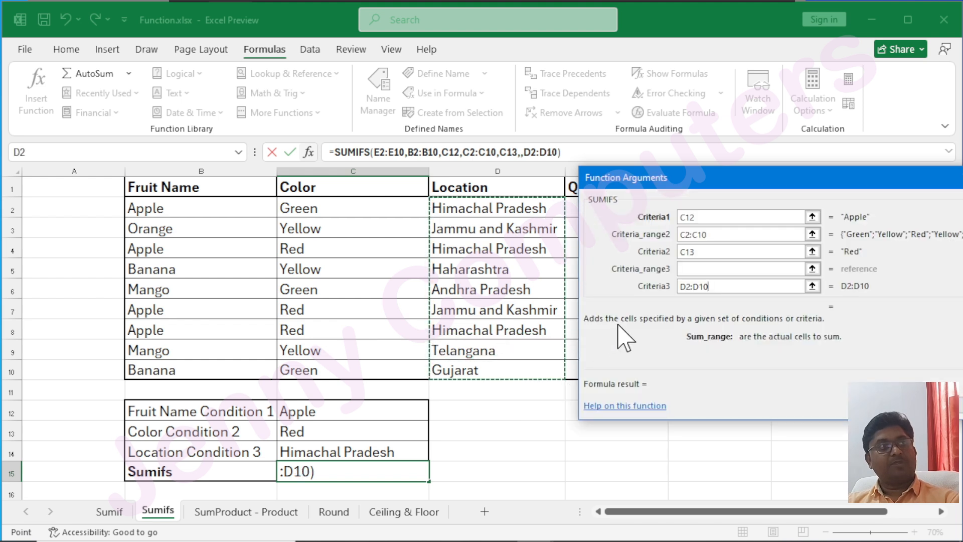
key("BackSpace")
key("BackSpace")
key("BackSpace")
key("BackSpace")
key("BackSpace")
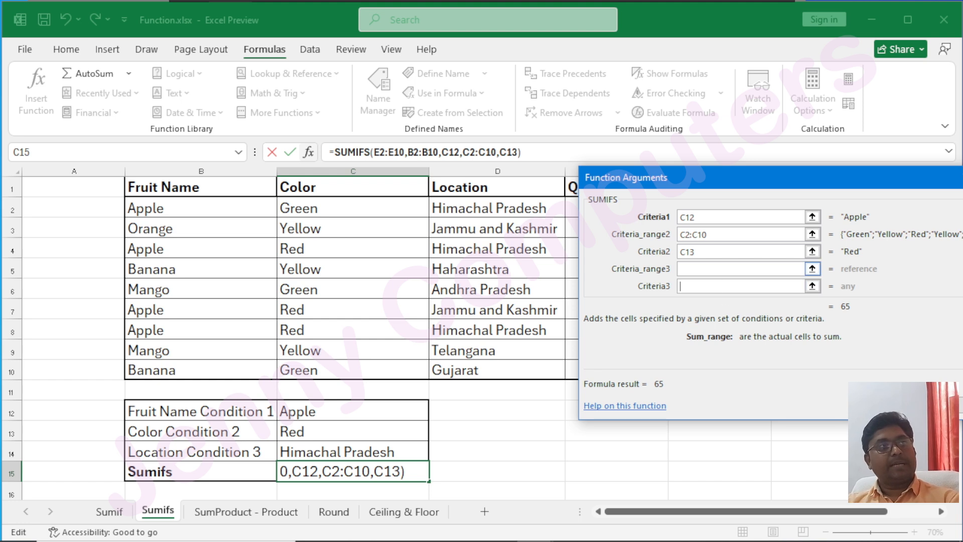
- Set the third criteria range to the locations D2:D10 and its criterion to C14, and complete the SUMIFS formula
left_click(703, 271)
left_click_drag(502, 208, 506, 365)
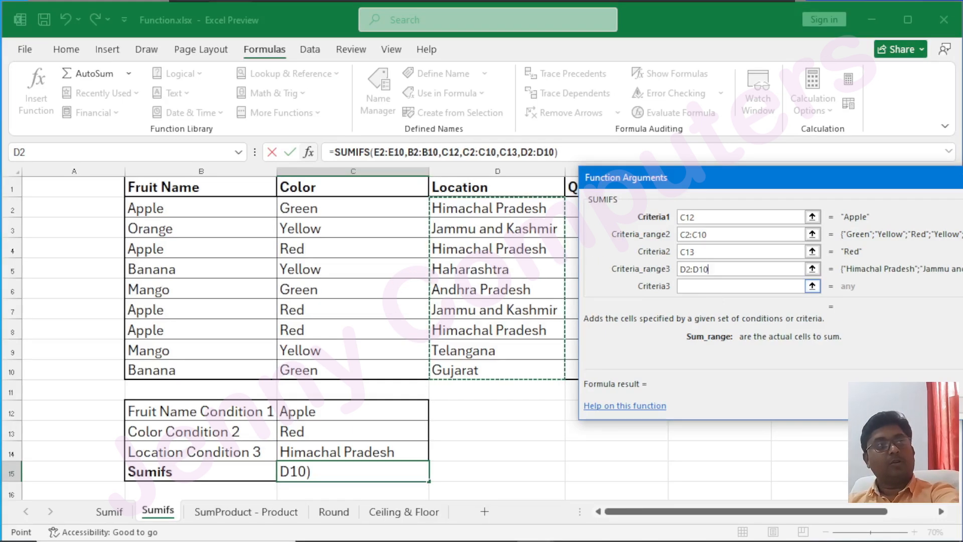
left_click(705, 290)
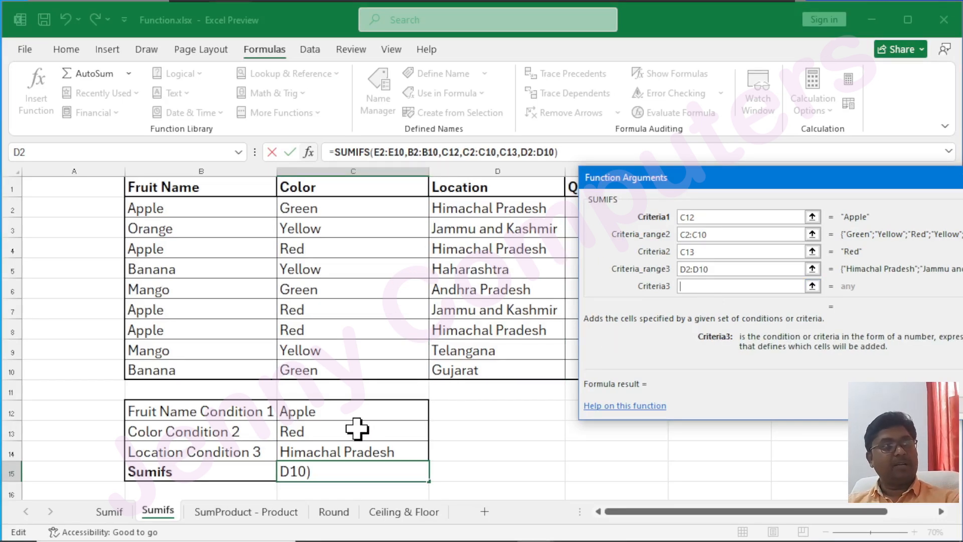
left_click(328, 450)
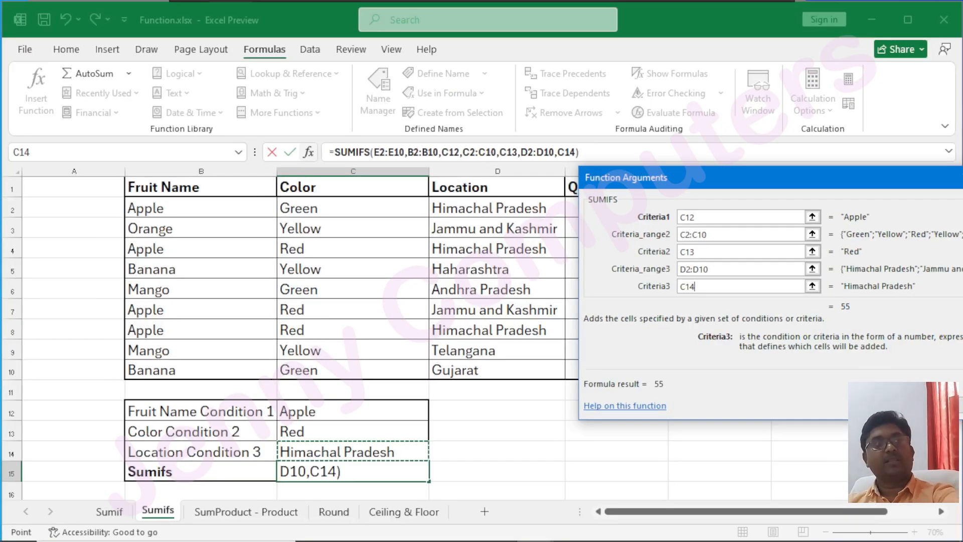
key("Return")
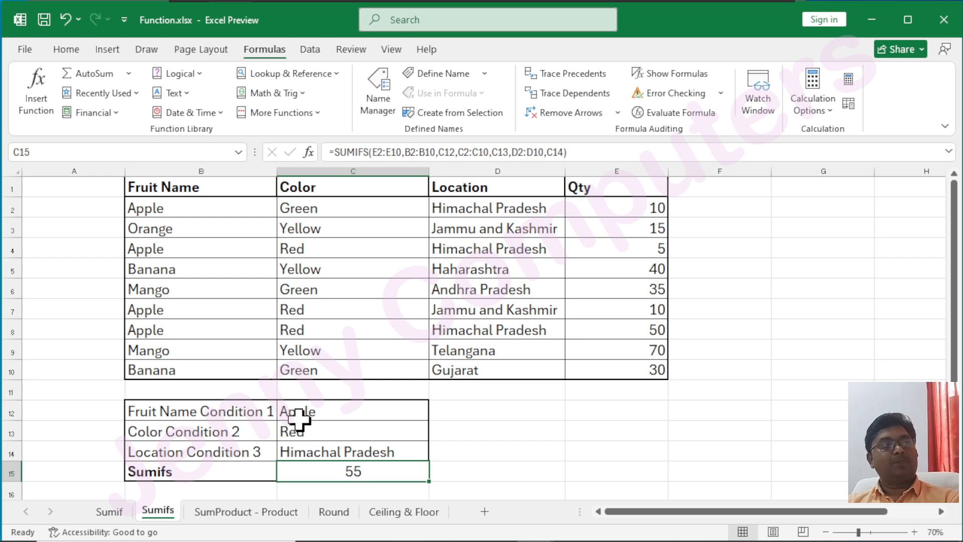
- Fill the fruit name and color cells of the red Apple rows, B4:C4, B7:C7 and B8:C8, with orange
left_click_drag(142, 208, 304, 210)
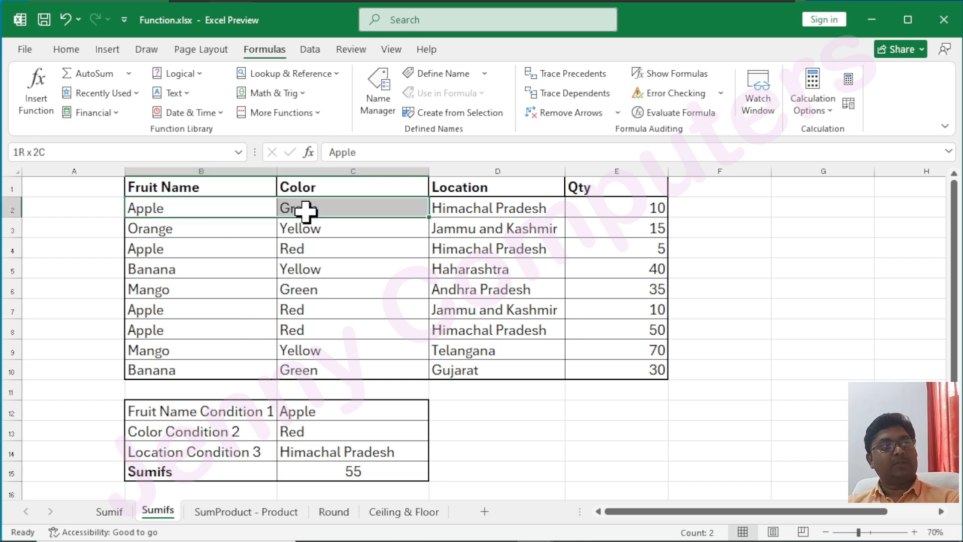
left_click_drag(153, 249, 409, 248)
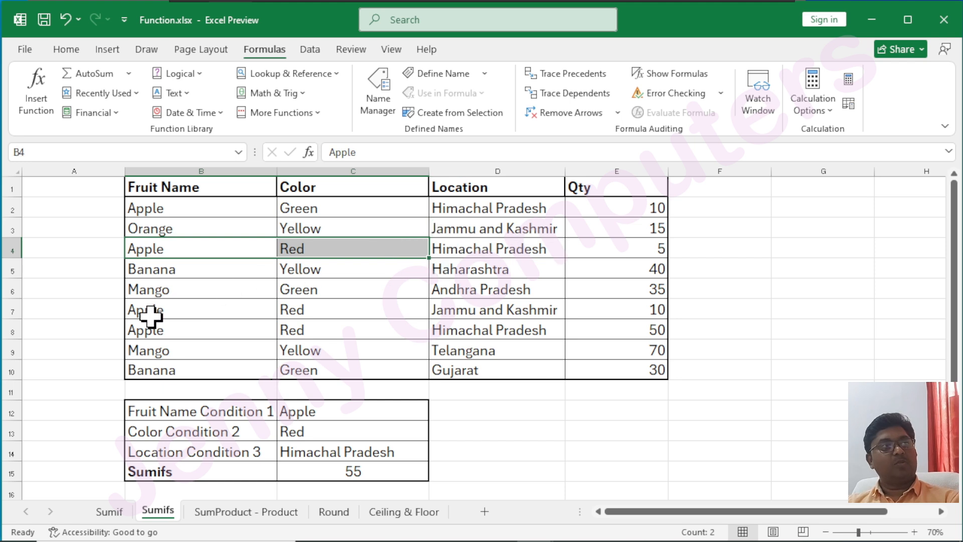
left_click(66, 50)
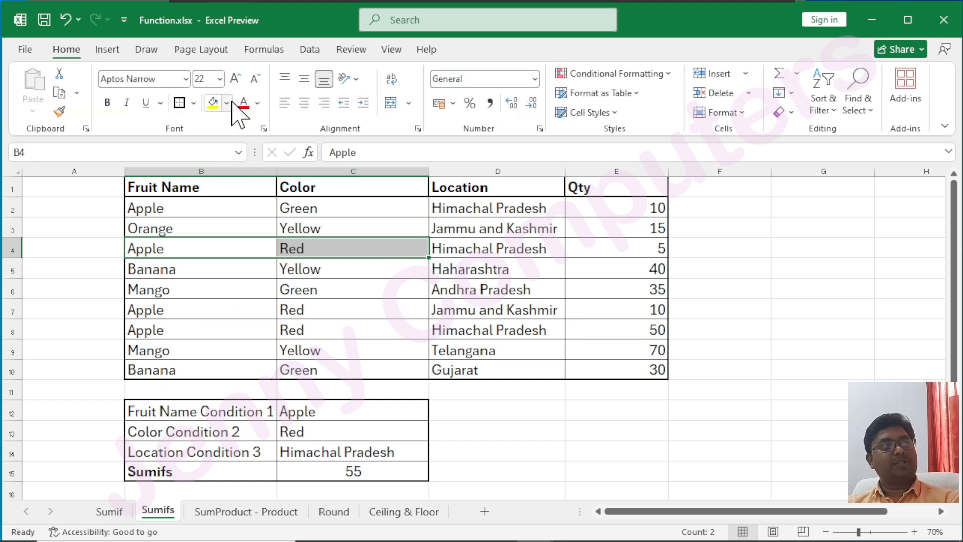
left_click(227, 103)
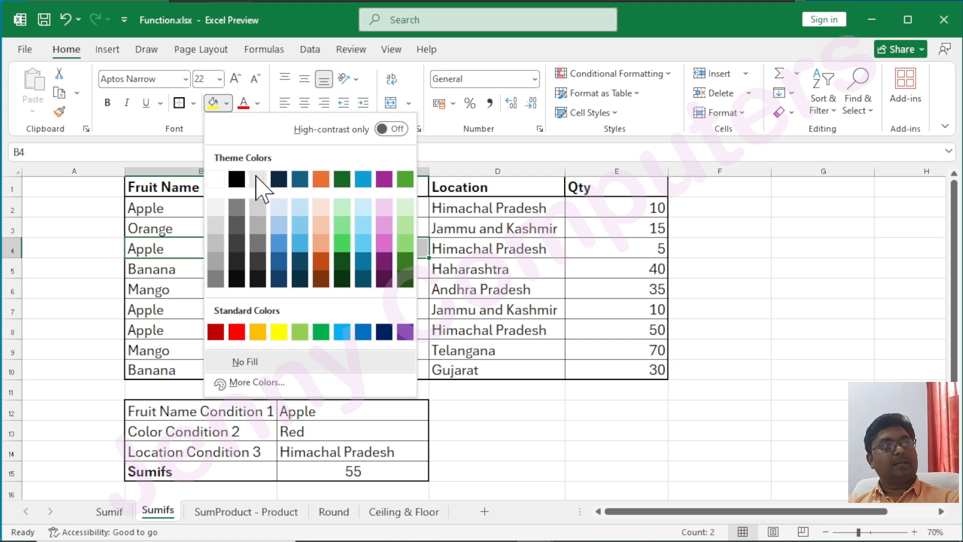
left_click(321, 179)
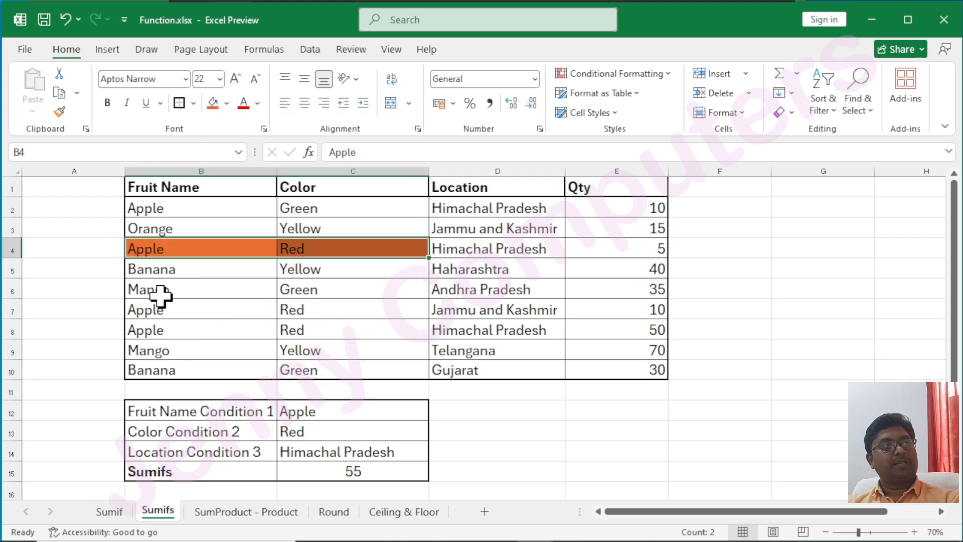
left_click_drag(151, 311, 340, 307)
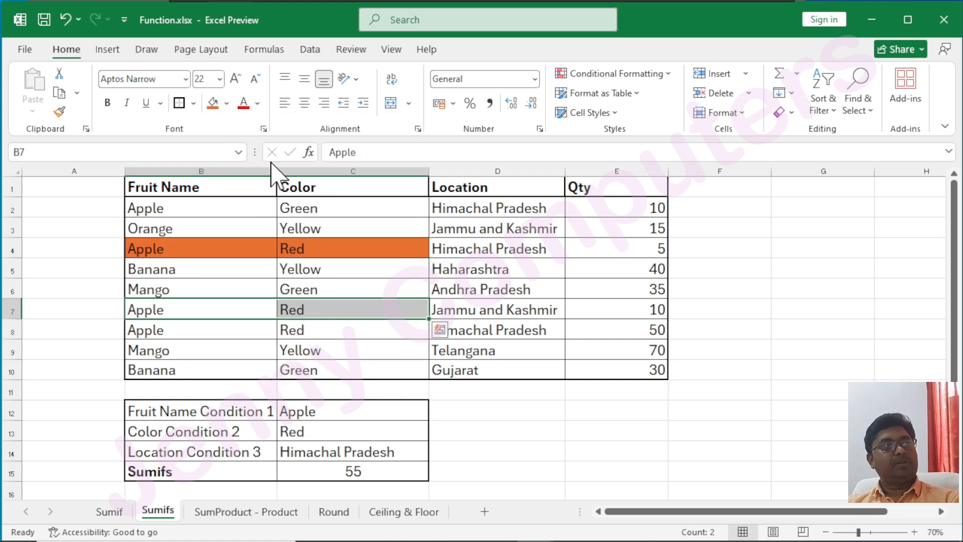
left_click(213, 102)
left_click_drag(188, 328, 333, 328)
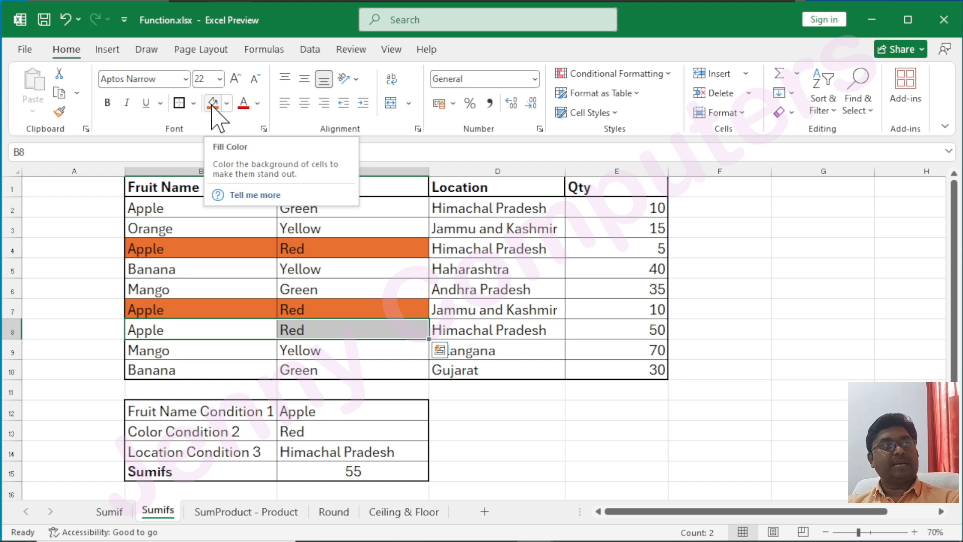
left_click(211, 104)
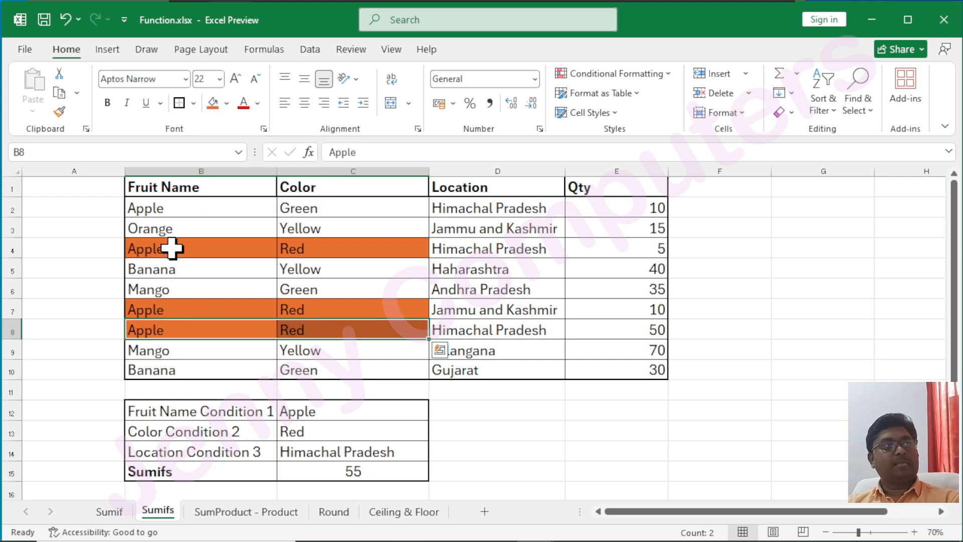
- Fill the Apple cell B2 and the Himachal Pradesh cells D4 and D8 of the red Apple rows with light green
left_click(146, 208)
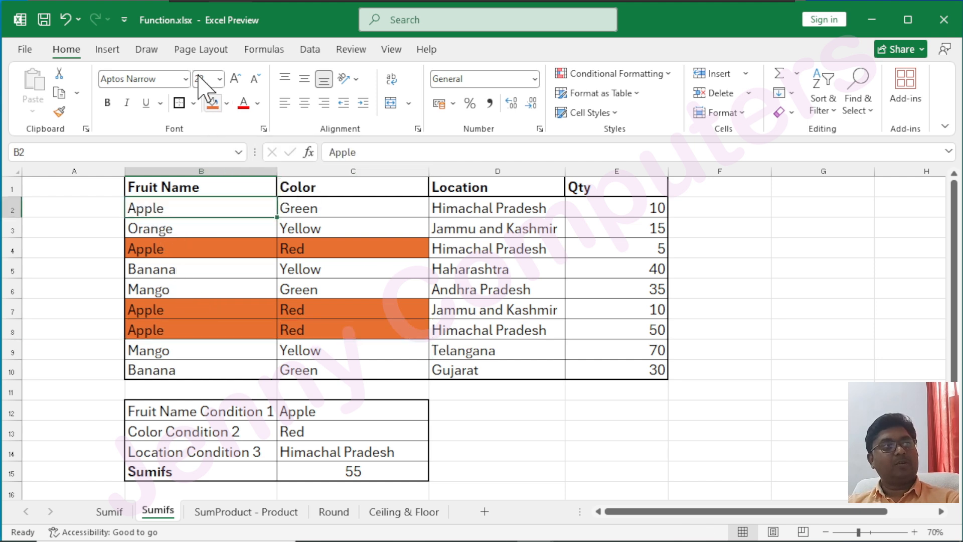
left_click(227, 103)
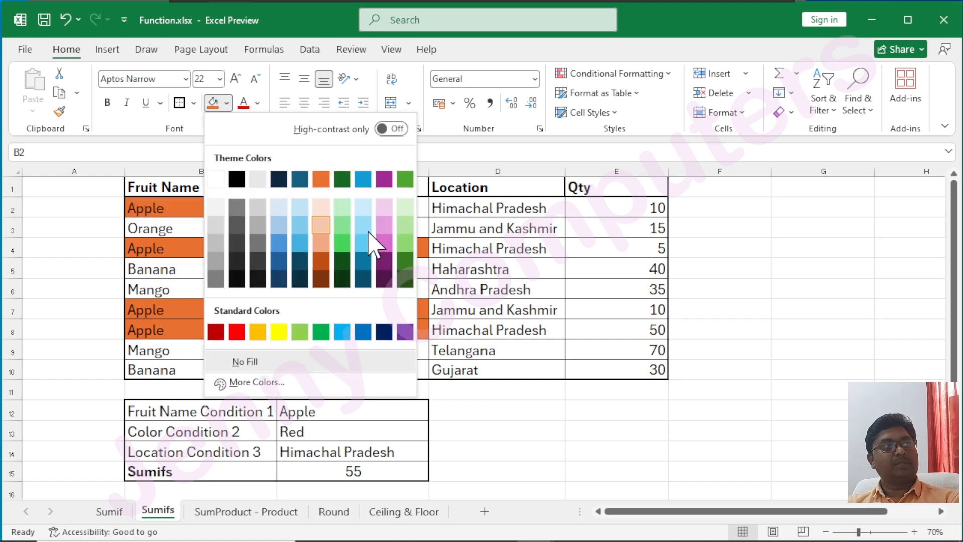
left_click(342, 221)
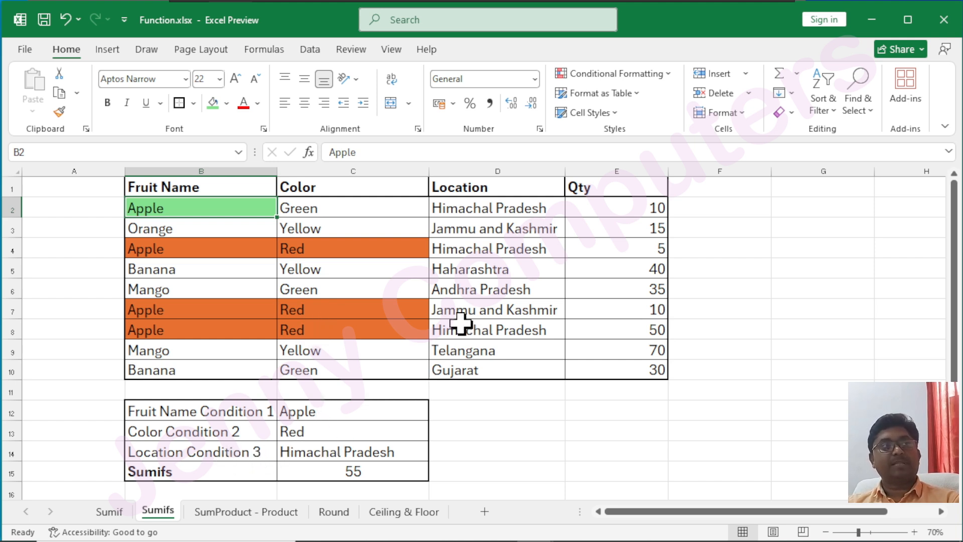
left_click(457, 247)
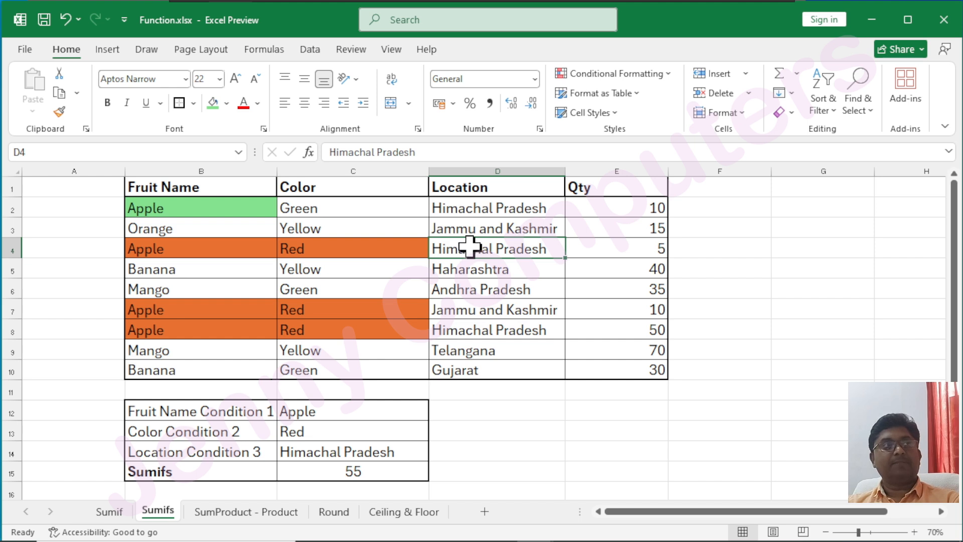
left_click(213, 104)
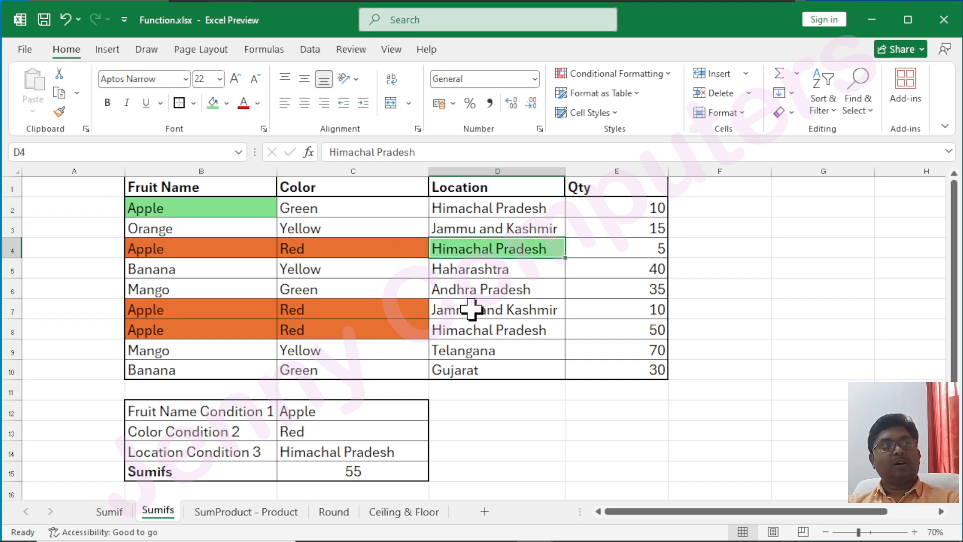
left_click(473, 332)
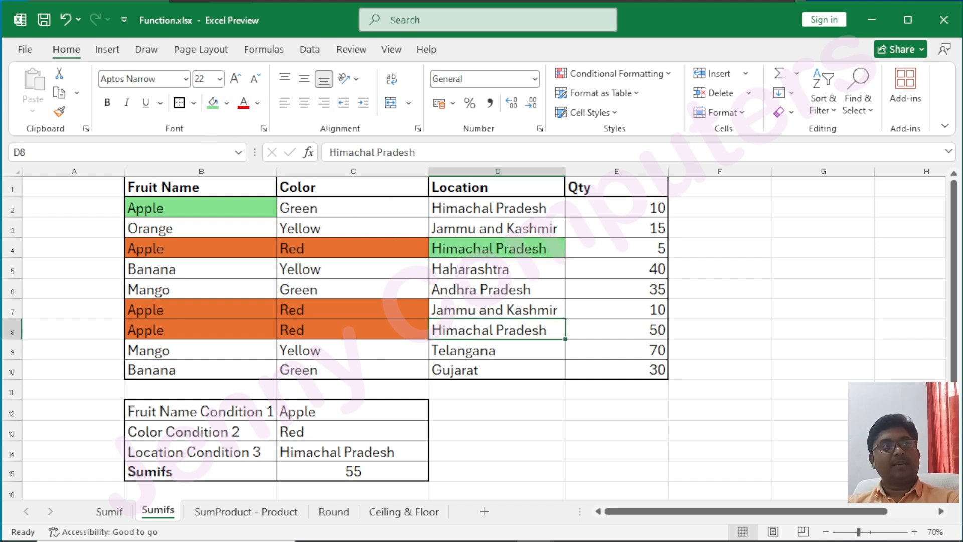
left_click(213, 104)
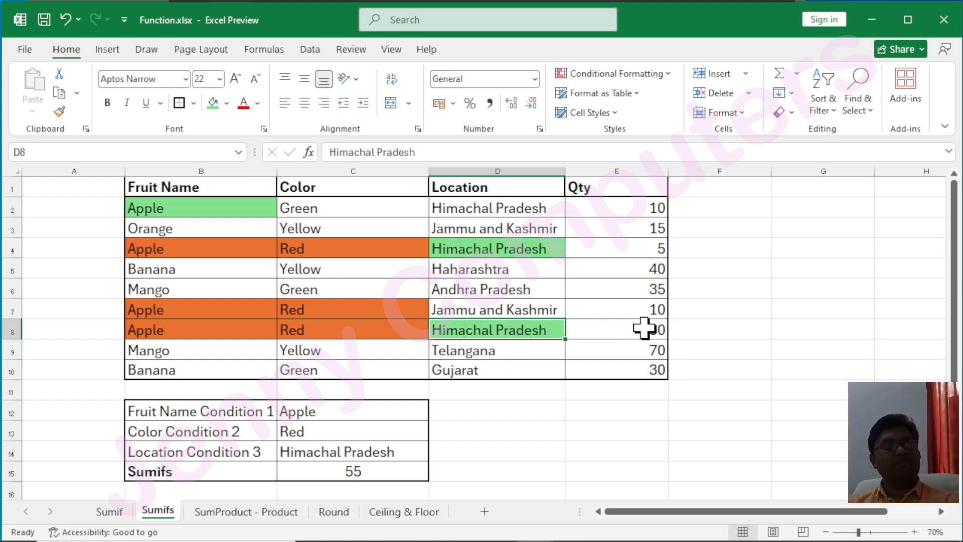
- Compare the quantities of the matching rows in E8 and E4 with the SUMIFS result in C15
left_click(667, 330)
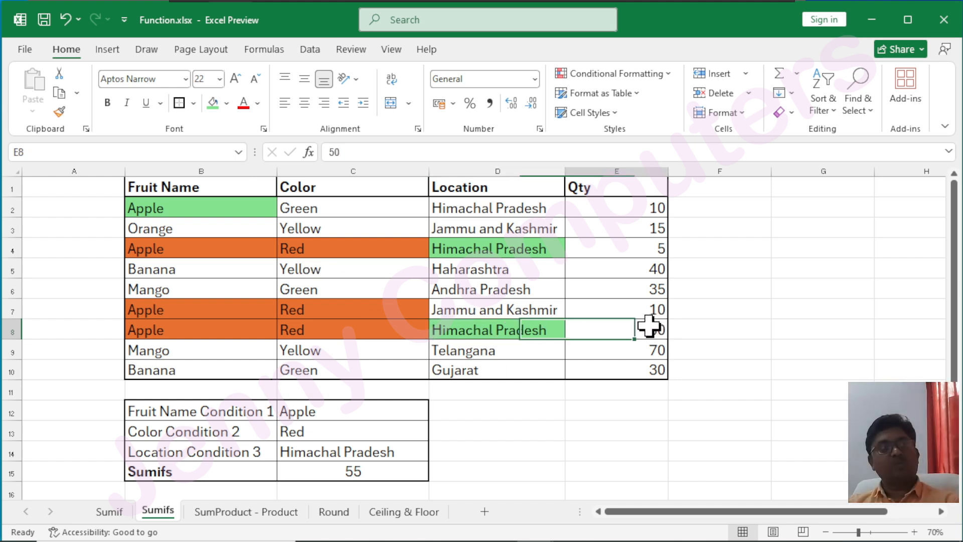
left_click(622, 247)
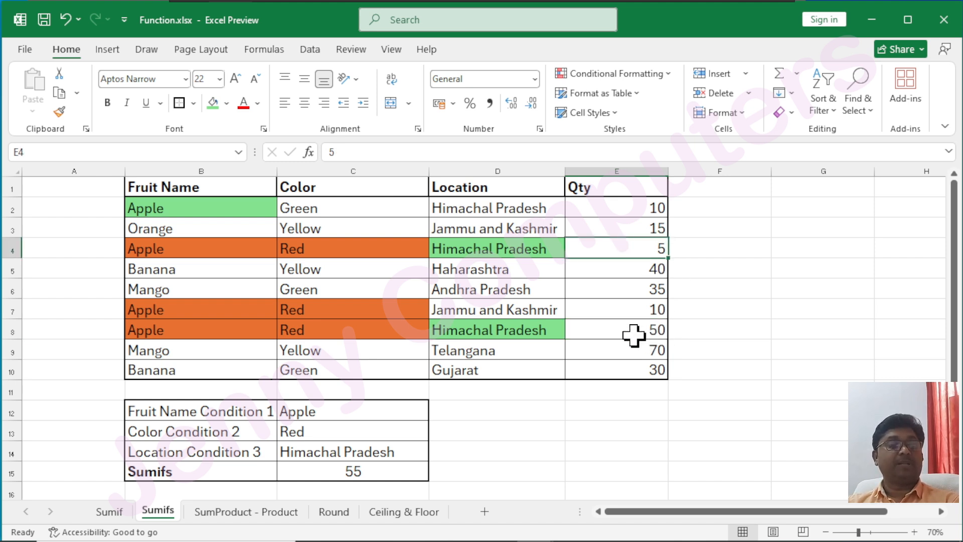
left_click(368, 472)
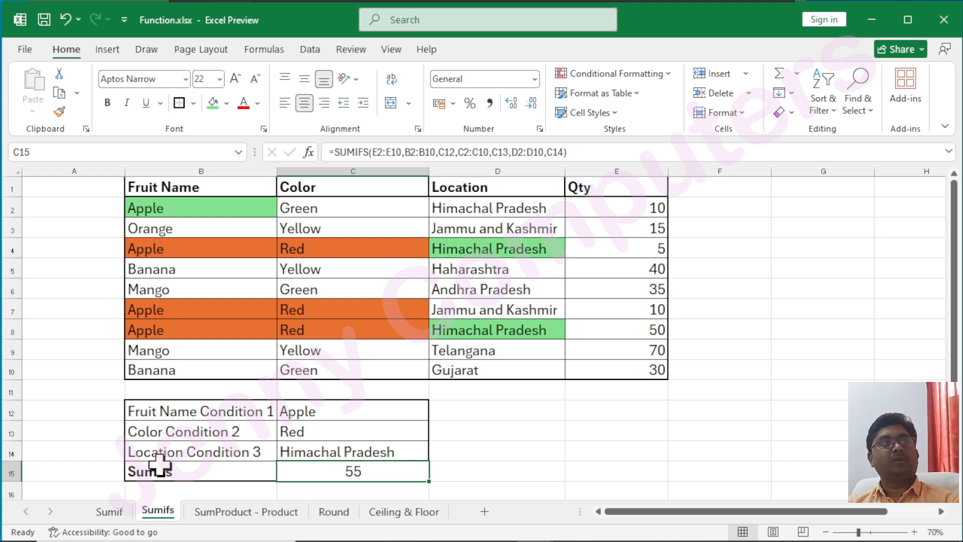
left_click(116, 516)
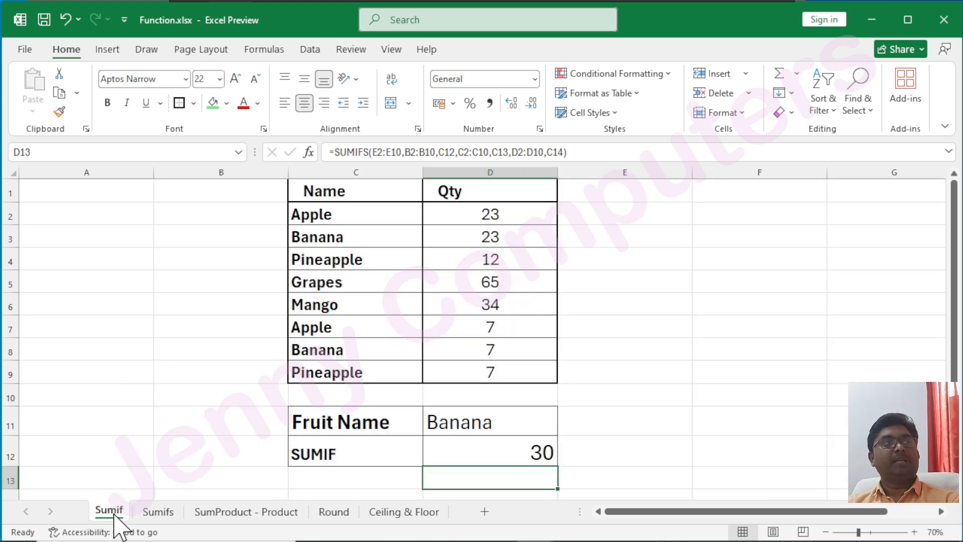
left_click(309, 449)
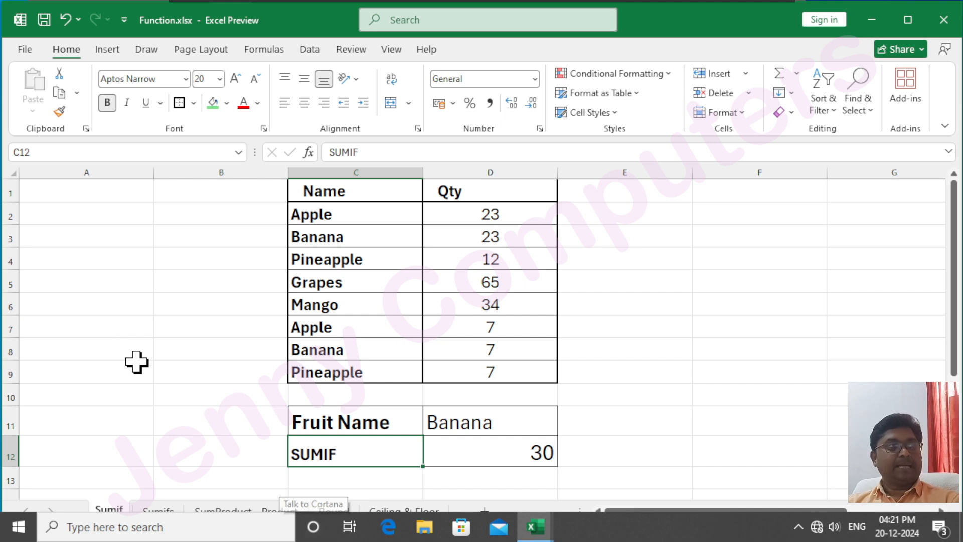
left_click(221, 281)
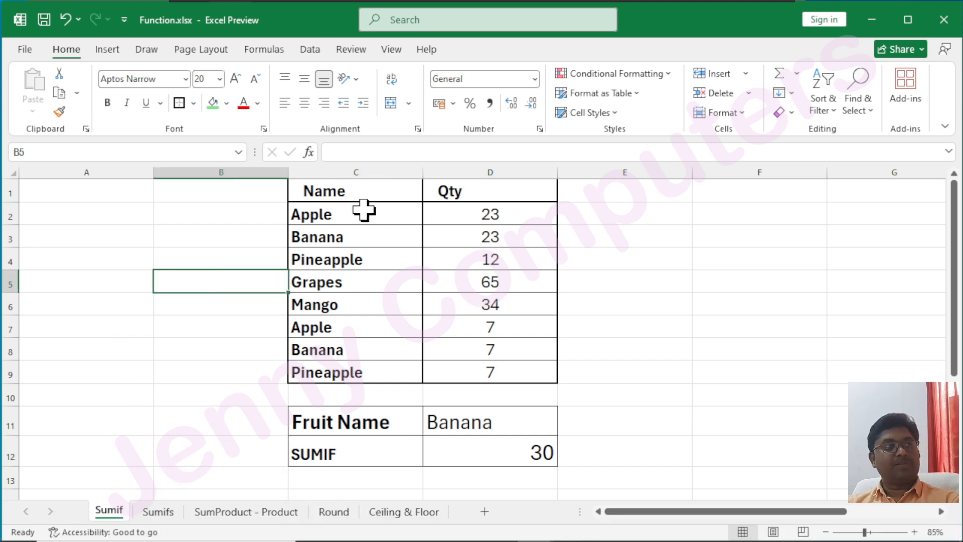
left_click(251, 424)
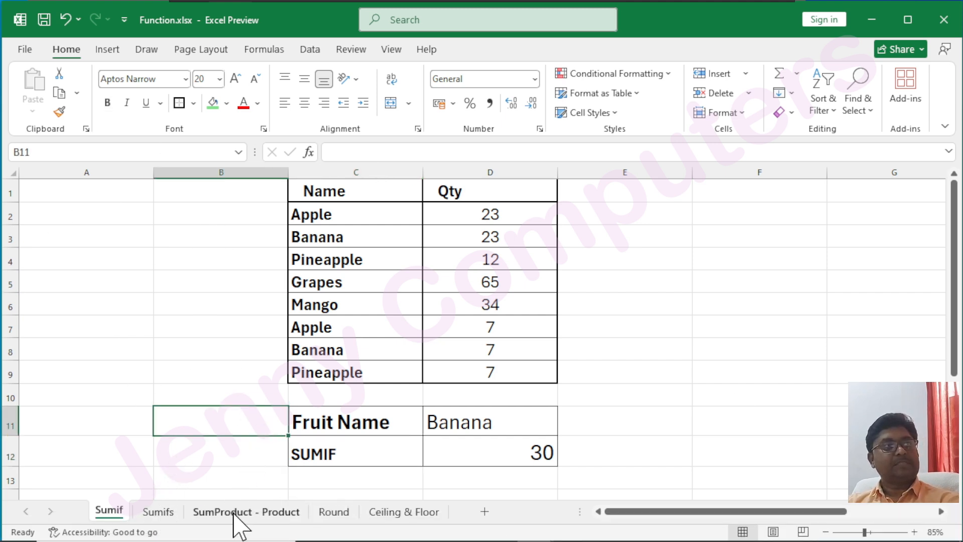
left_click(215, 456)
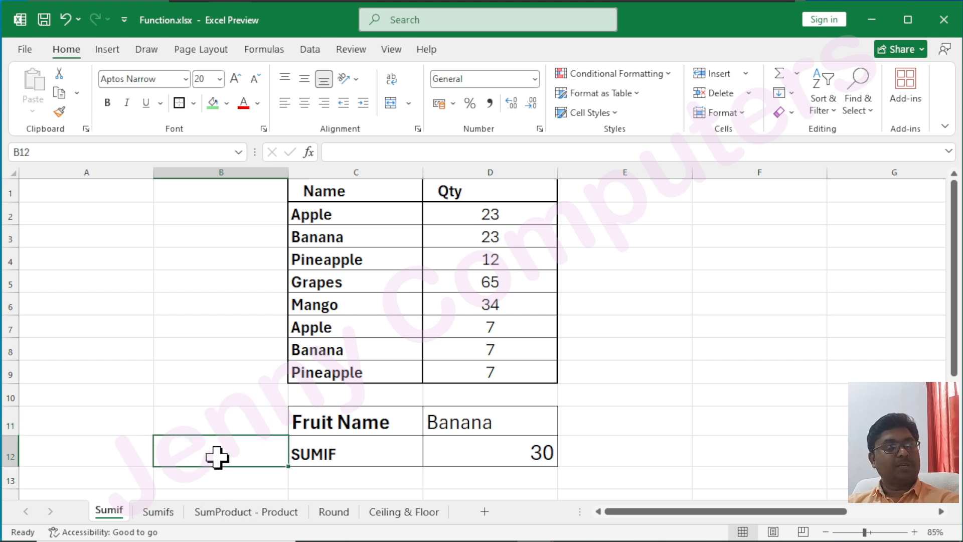
- Open the SumProduct - Product sheet and go over the product names, costs and units sold in rows 2 to 8
left_click(235, 512)
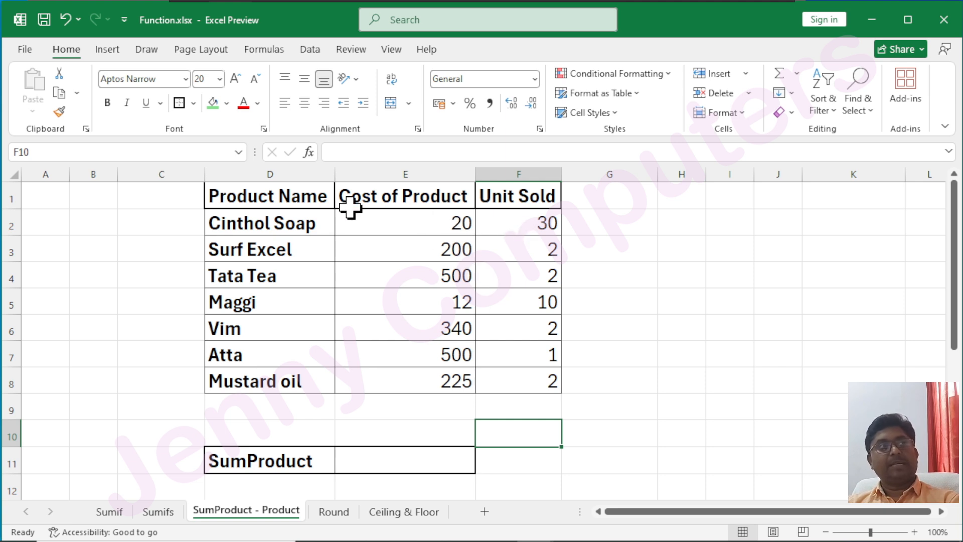
left_click_drag(268, 216, 295, 374)
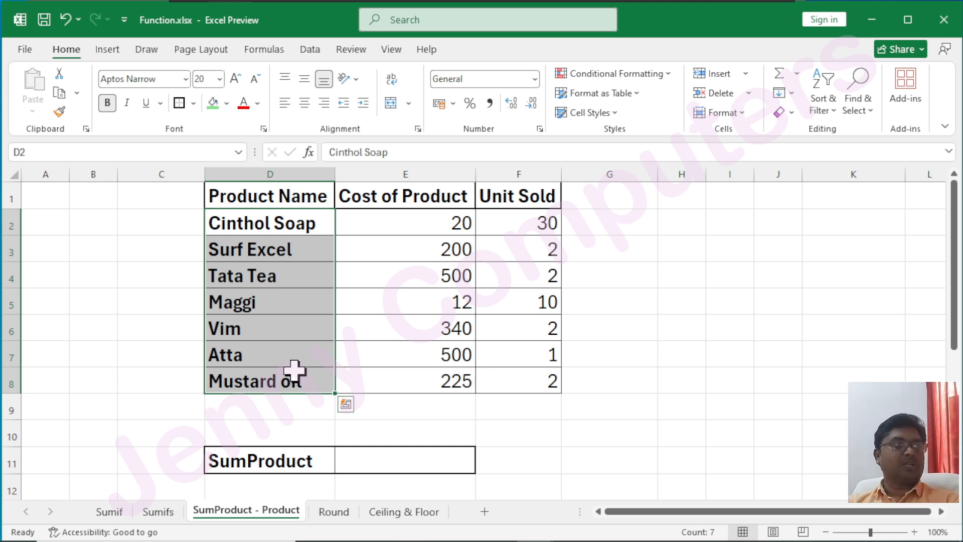
left_click_drag(266, 222, 280, 371)
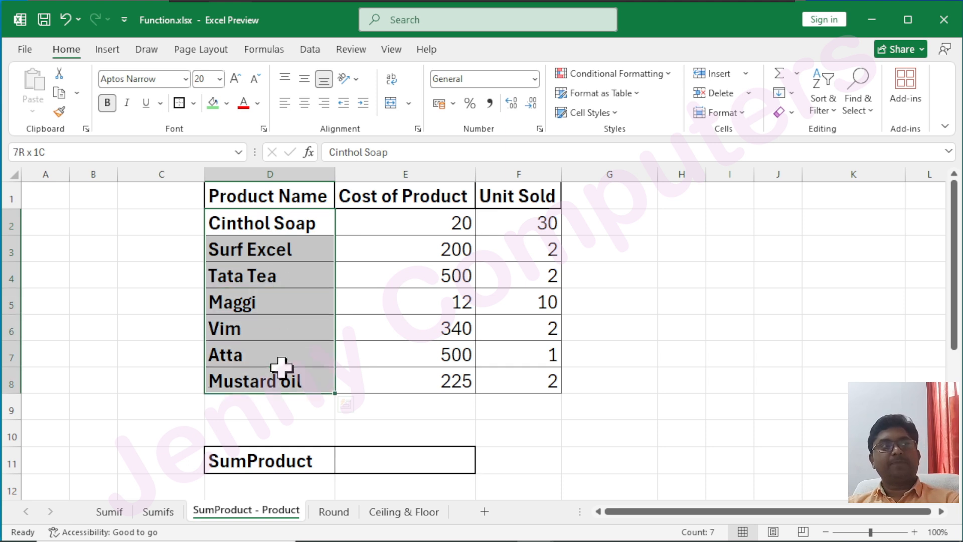
left_click(404, 224)
left_click_drag(419, 233, 416, 374)
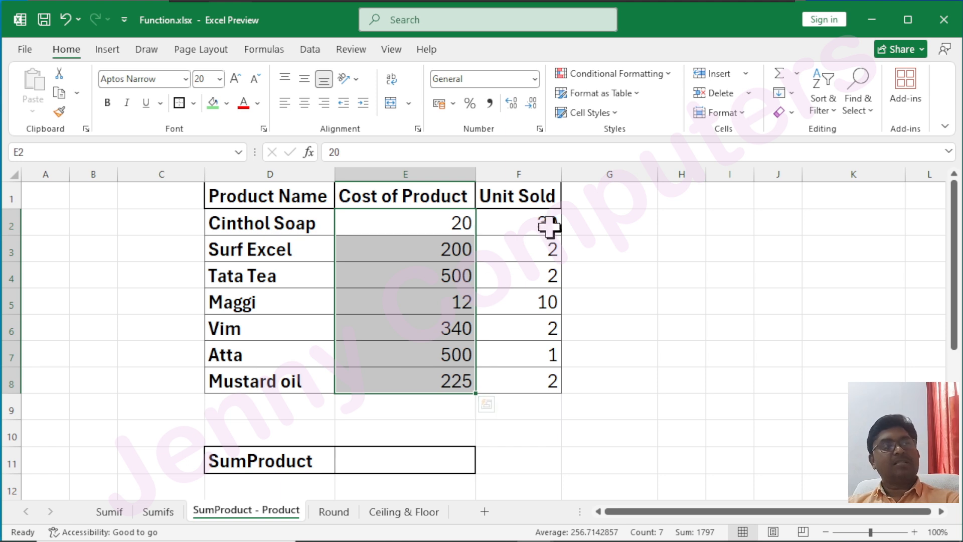
left_click_drag(526, 220, 534, 385)
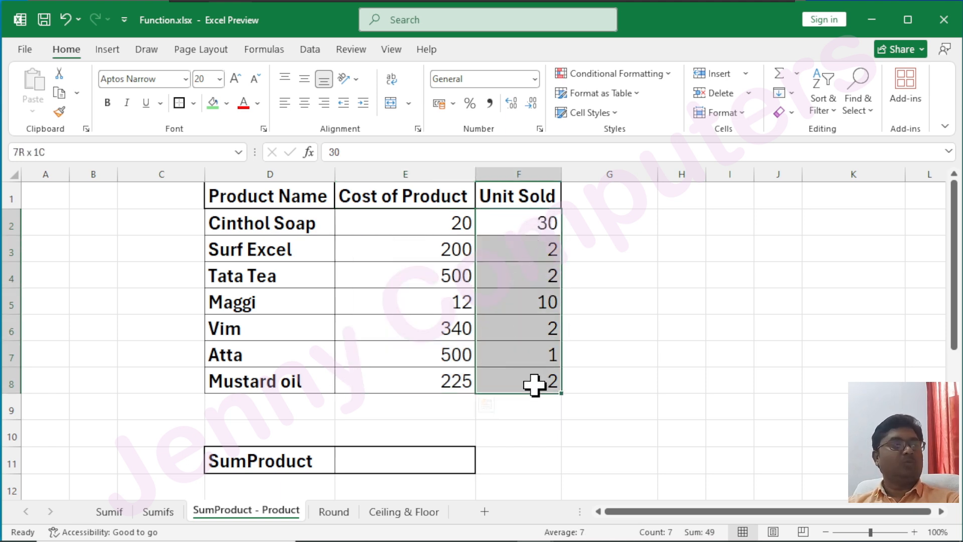
- Examine the Cinthol Soap row's cost in E2, units sold in F2 and the empty cell G2 beside them
left_click(618, 223)
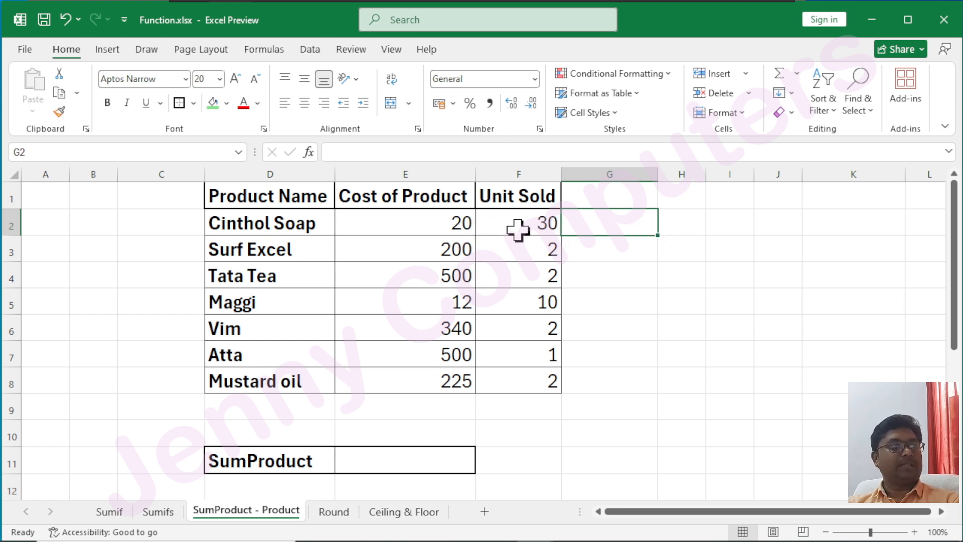
left_click_drag(444, 227, 543, 224)
left_click(441, 224)
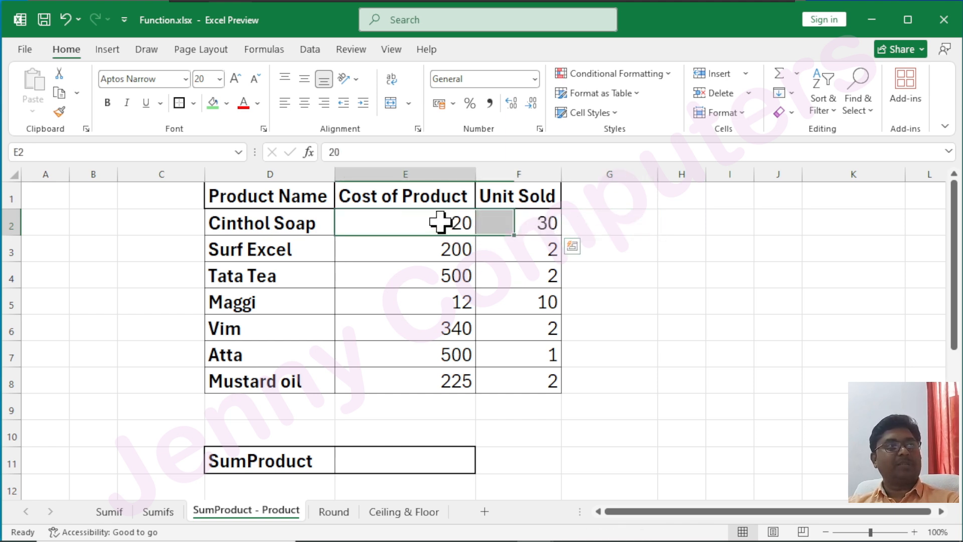
left_click(518, 226)
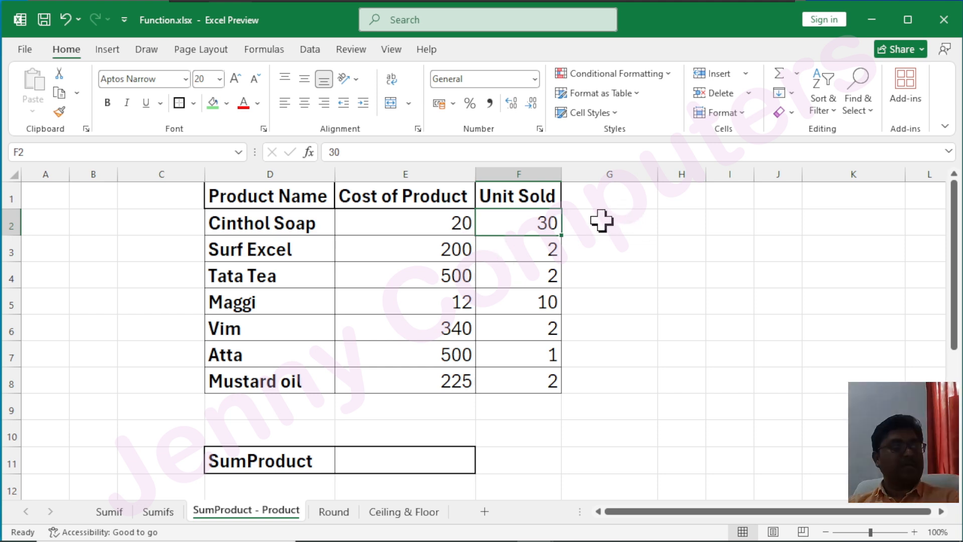
left_click(603, 221)
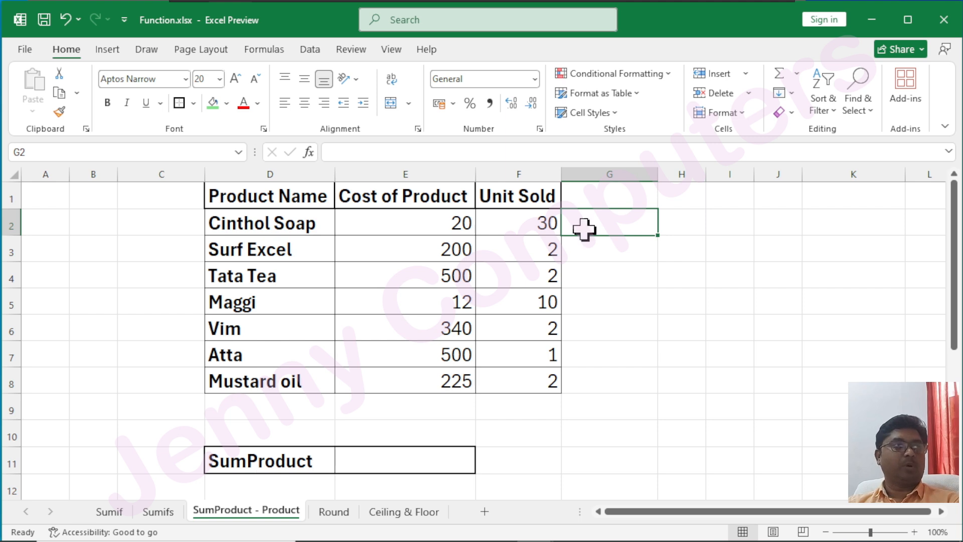
- Enter the heading Product in cell G1, beside Unit Sold
left_click(621, 200)
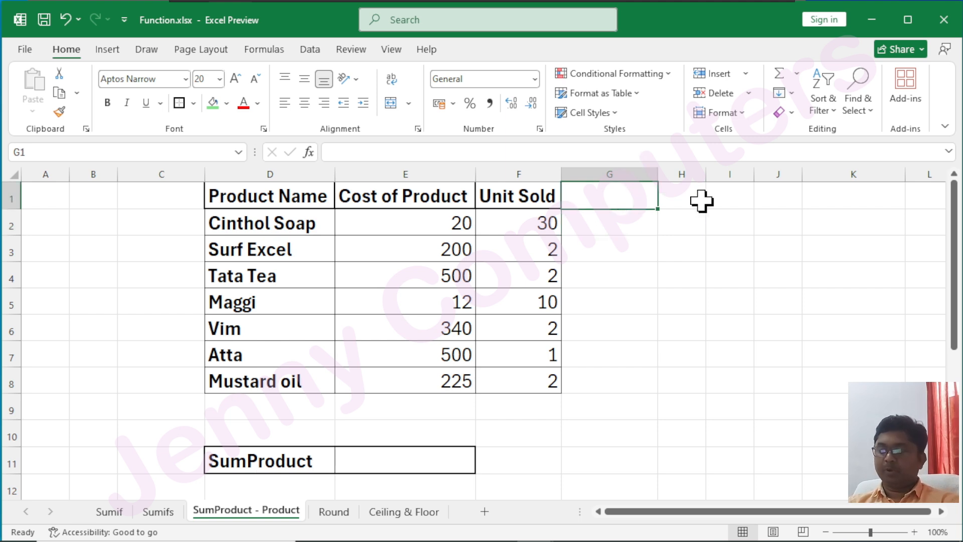
type("Pr")
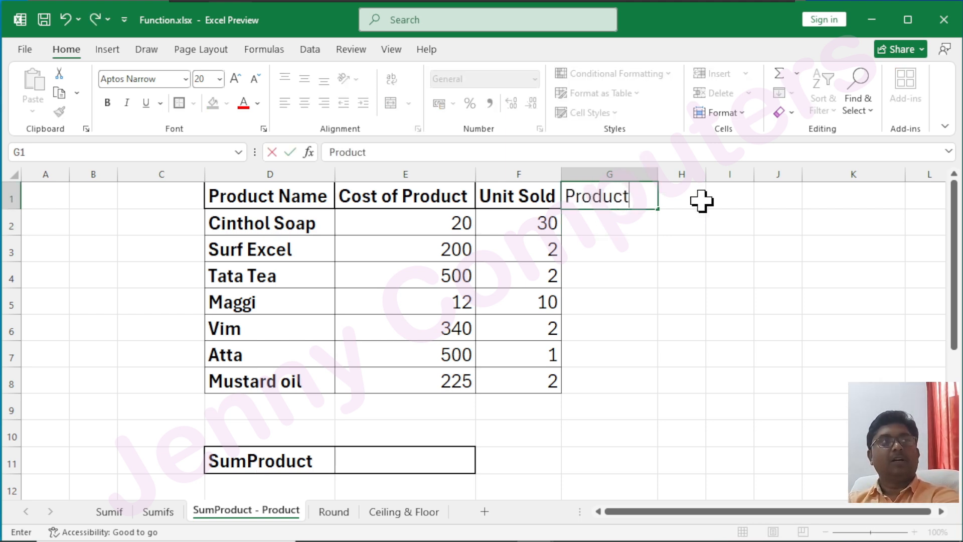
type("oduct")
key("Return")
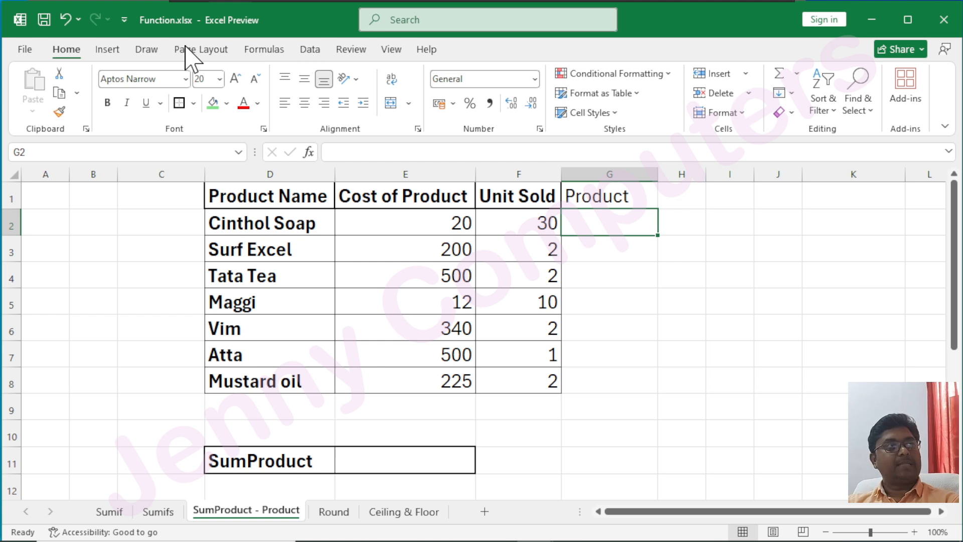
- Start inserting a function in G2, move the dialog toward the table and search the functions for Product
left_click(109, 50)
left_click(261, 49)
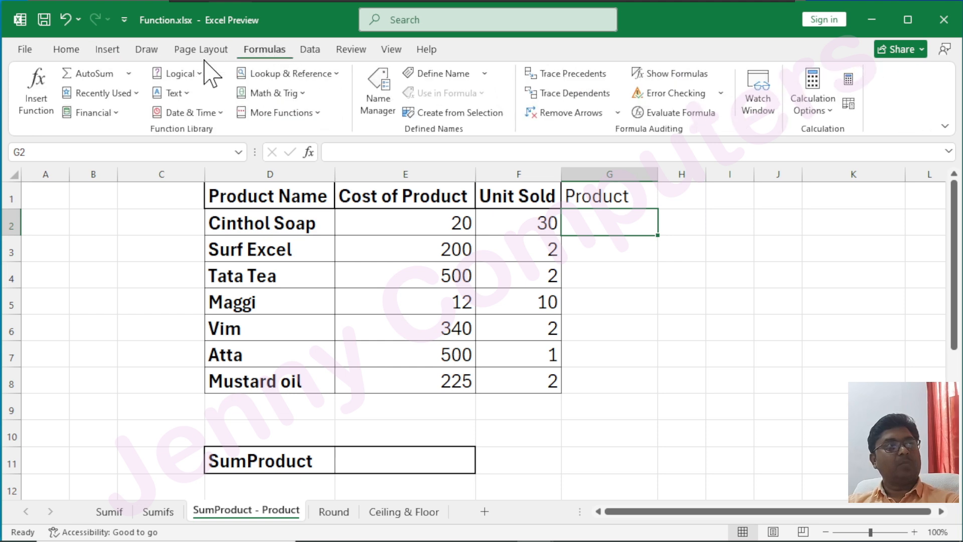
left_click(50, 109)
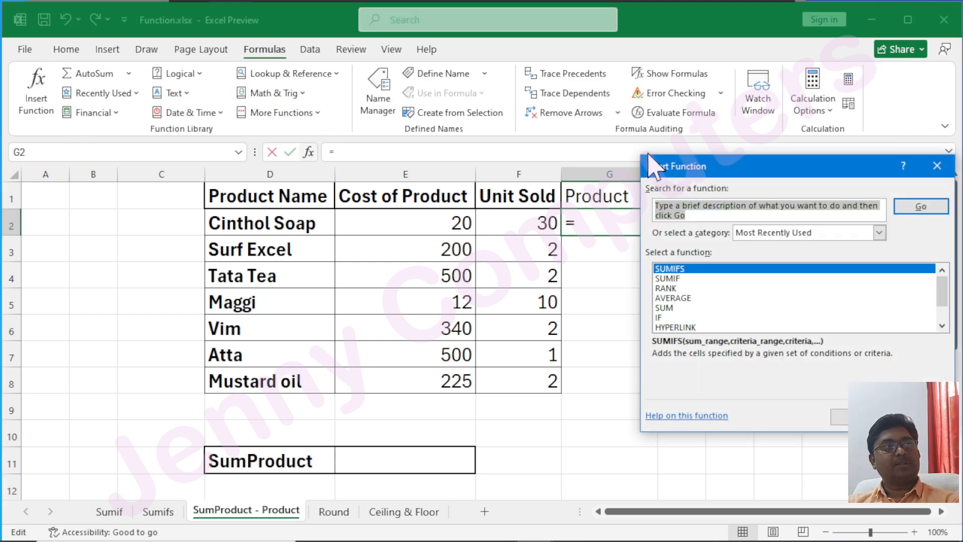
left_click_drag(683, 168, 462, 186)
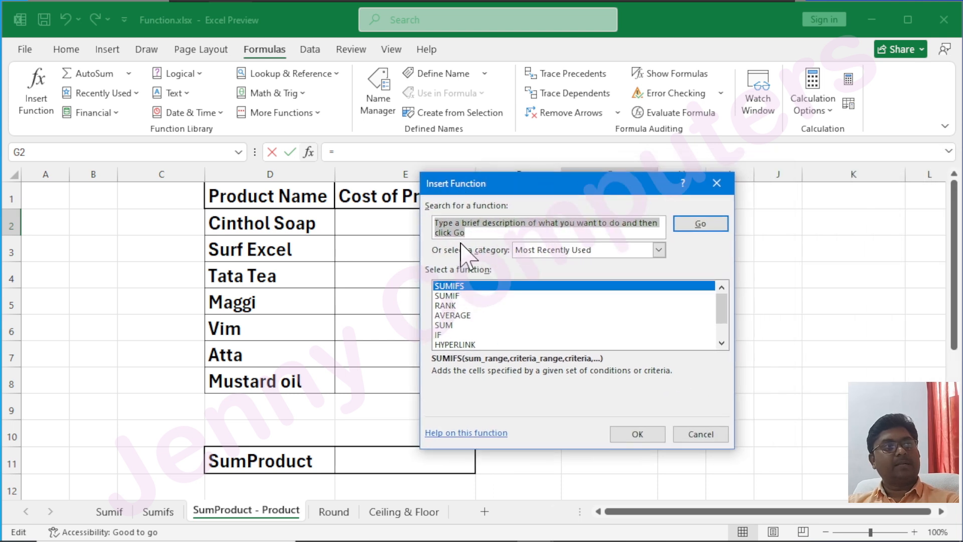
type("Product")
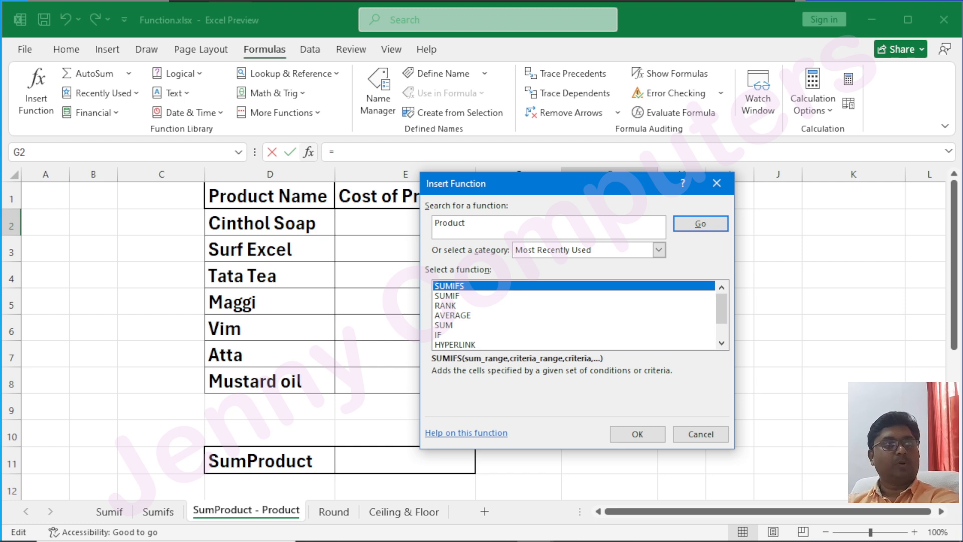
left_click(675, 224)
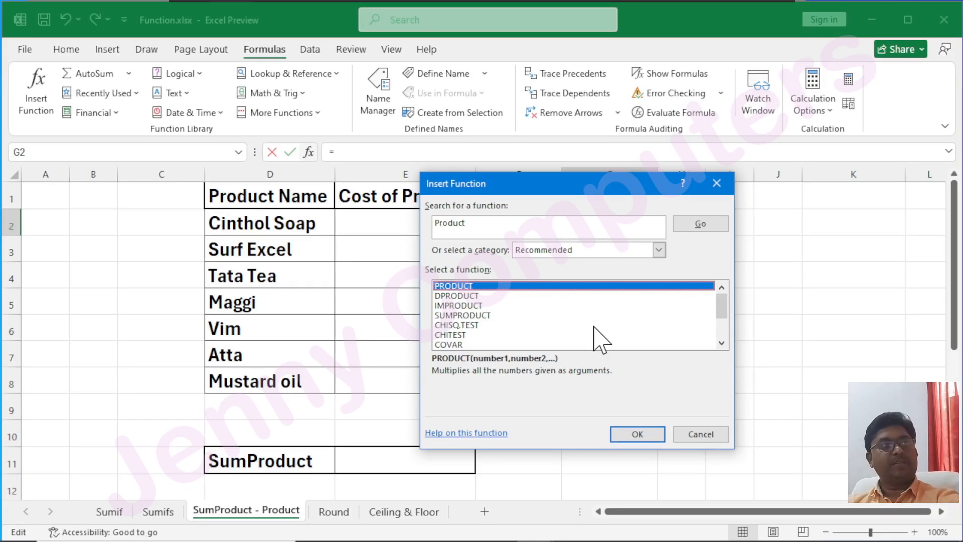
- Insert the PRODUCT function in G2 with the cost and units range E2:F2 as Number1
left_click(638, 434)
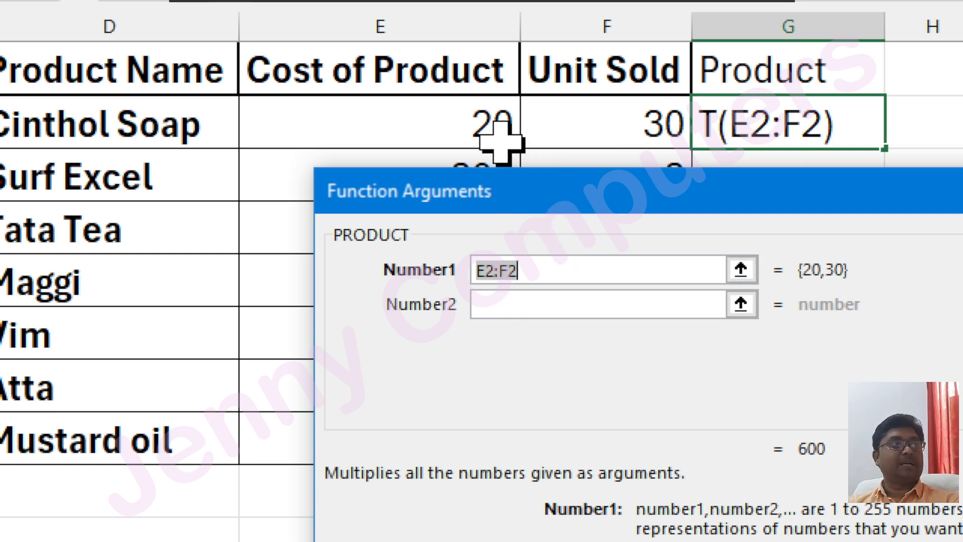
left_click_drag(383, 100, 548, 122)
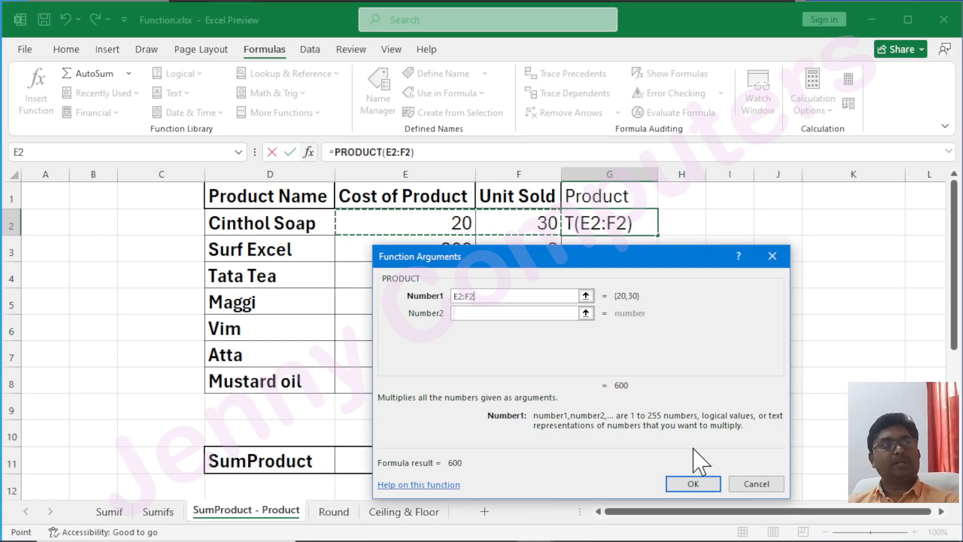
left_click(704, 485)
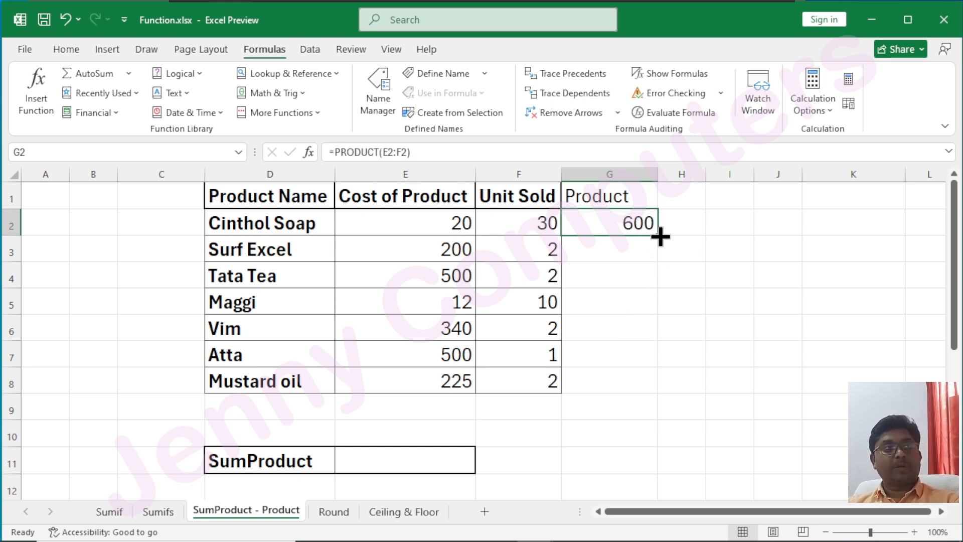
- Fill the PRODUCT formula in G2 down to G8 for the remaining products
left_click_drag(660, 236, 671, 389)
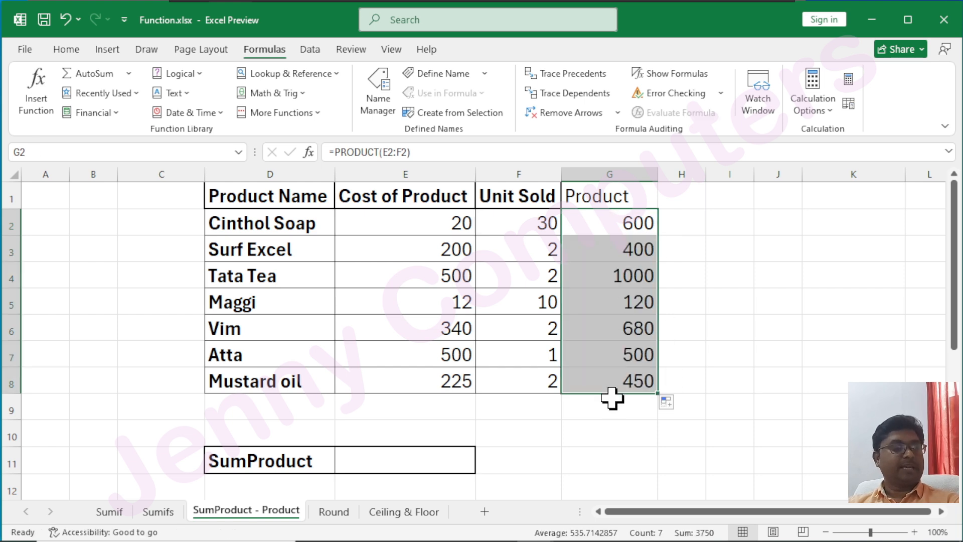
left_click(431, 226)
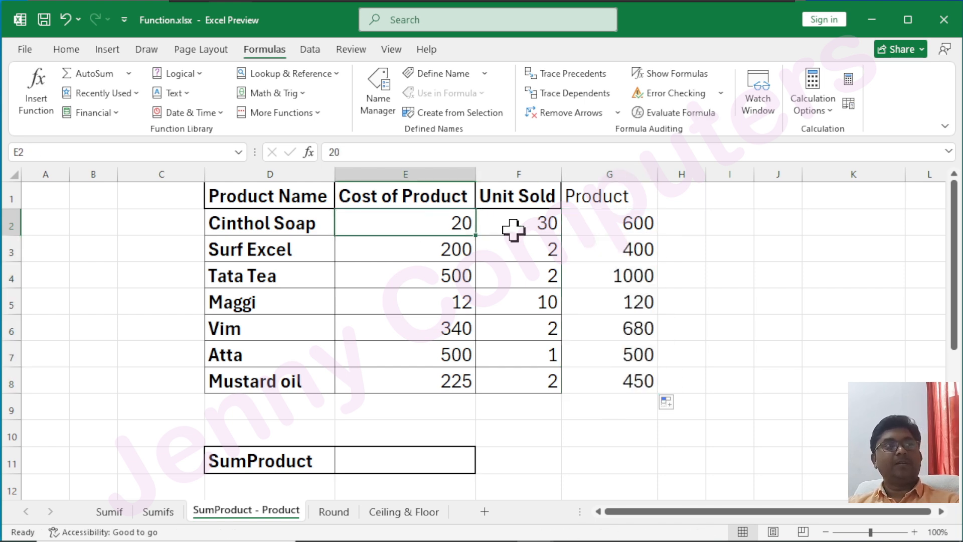
left_click(587, 196)
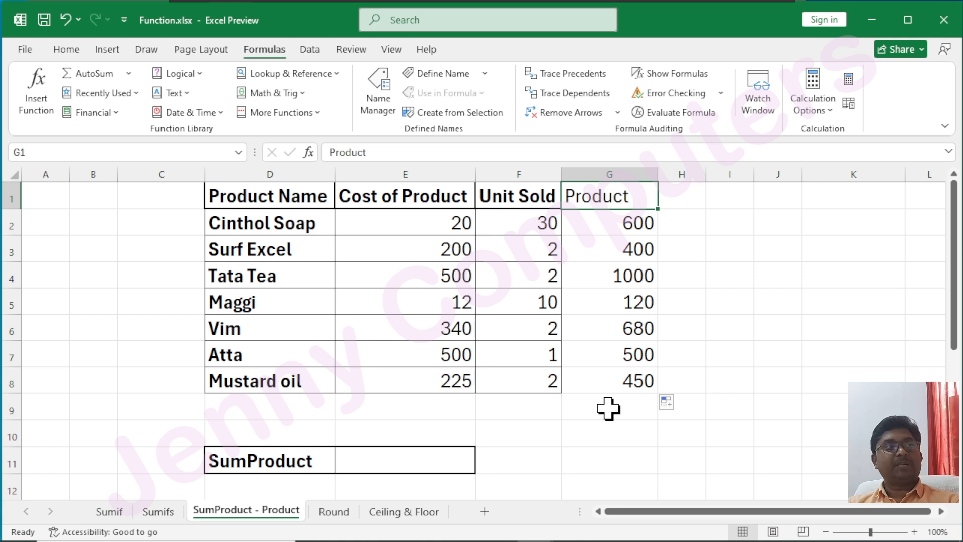
- Enter the label Total Amt in F9, below the Unit Sold column
left_click(512, 412)
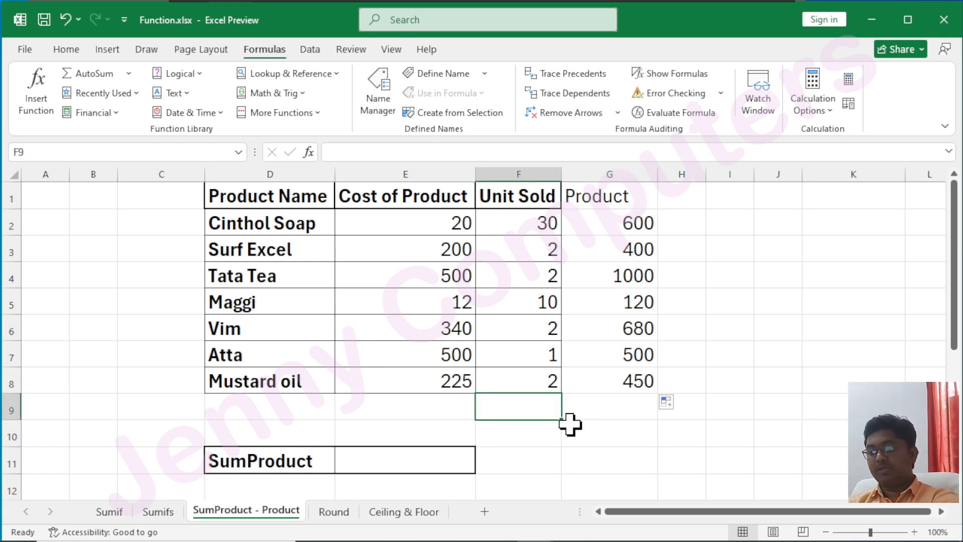
type("Total Amt")
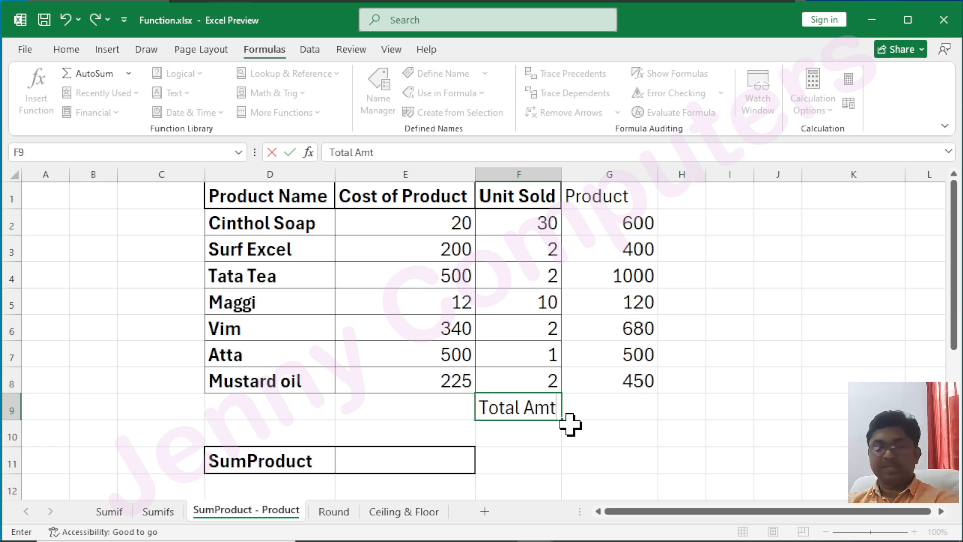
key("Return")
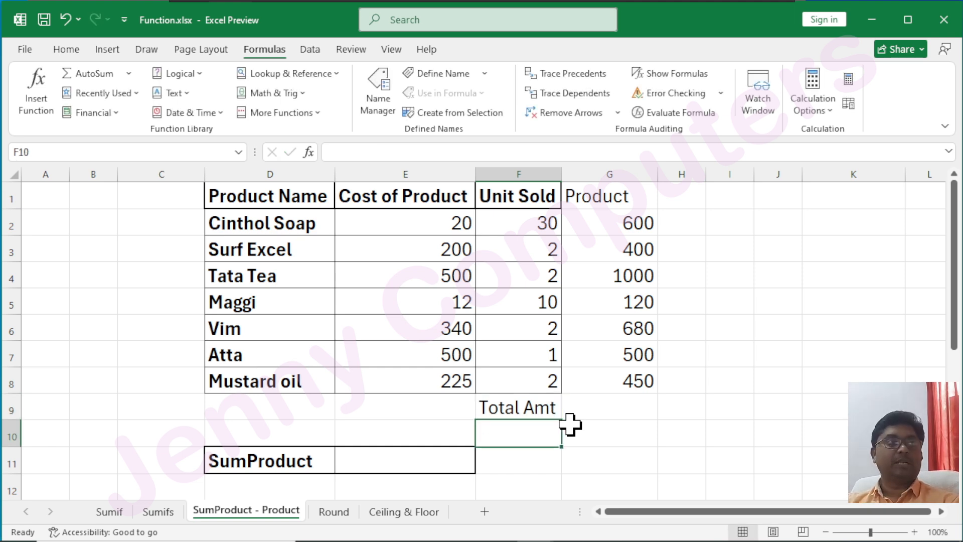
- Sum the product values G2:G8 in G9 beside the Total Amt label
left_click(609, 407)
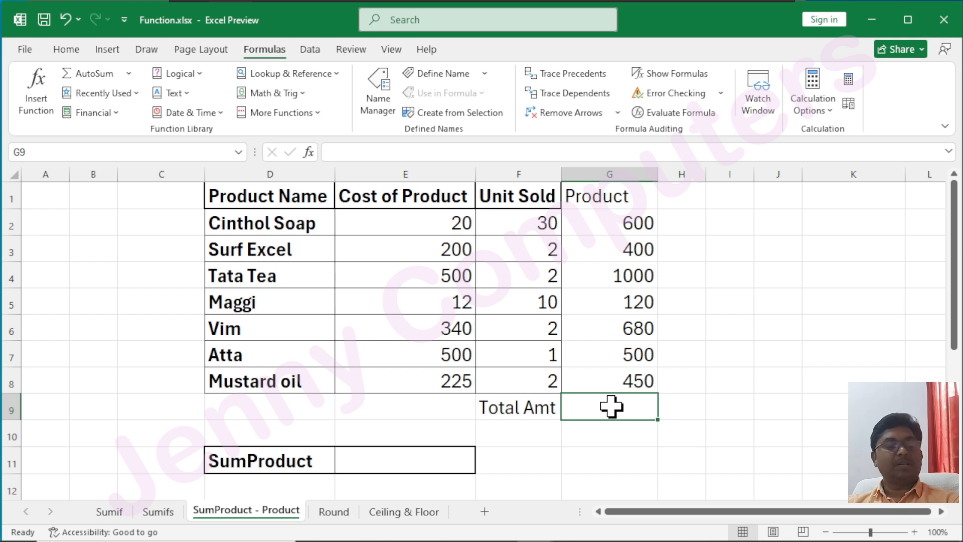
type("=sum")
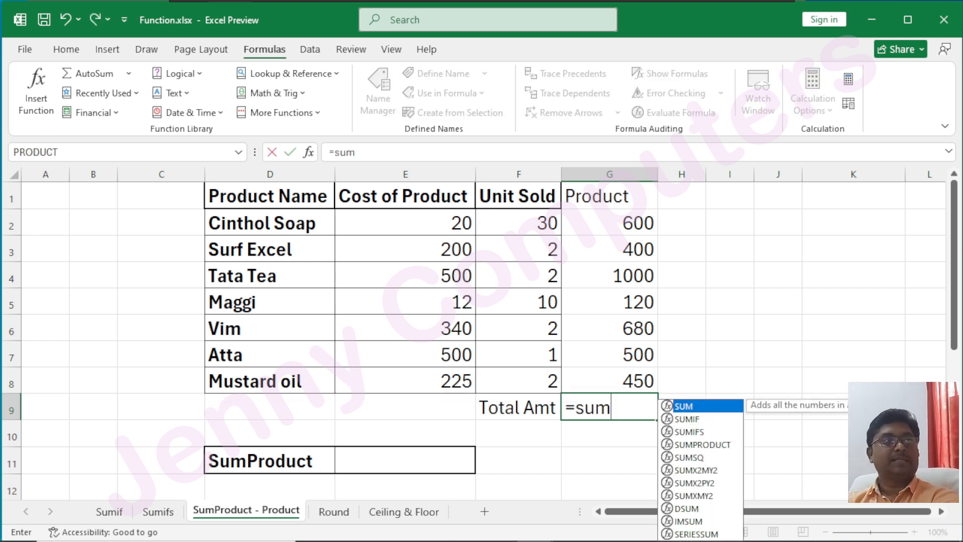
key("Tab")
left_click_drag(621, 221, 633, 381)
type(")")
key("Return")
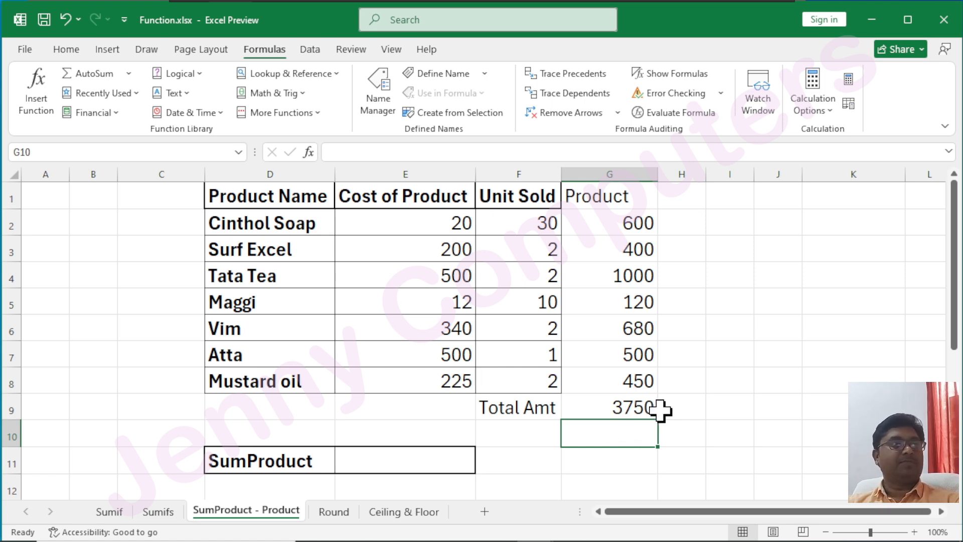
- Review the Product column, its total in G9 and the SumProduct label in D11
left_click(596, 227)
left_click_drag(636, 221, 644, 400)
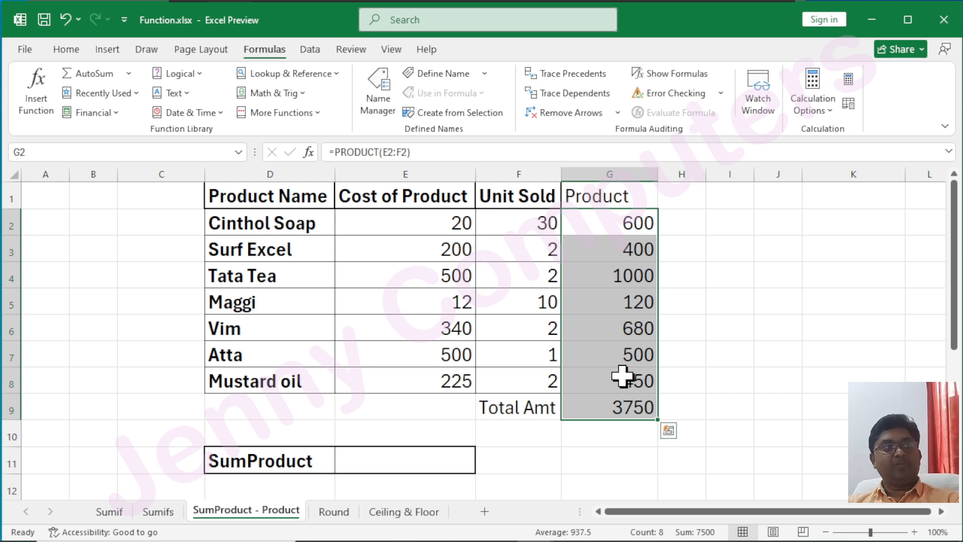
left_click(255, 462)
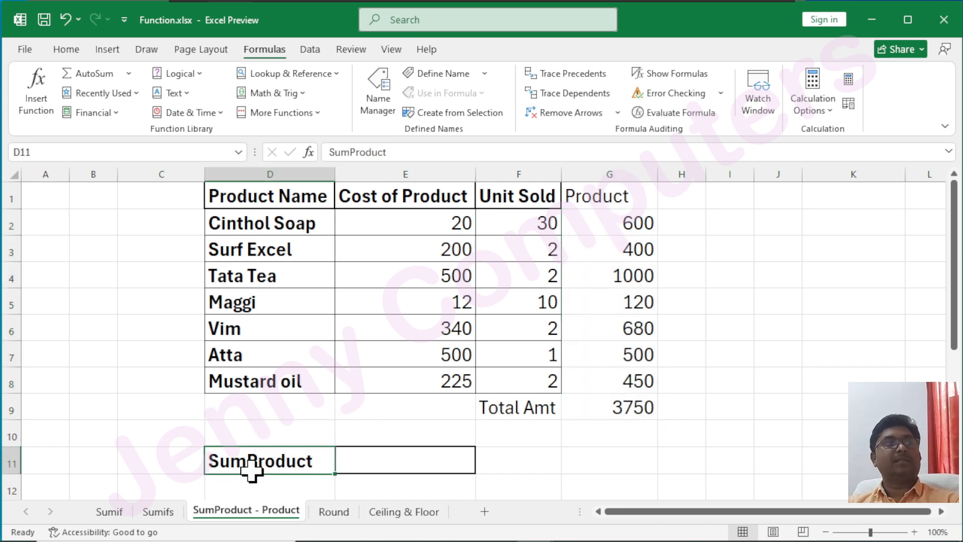
left_click_drag(631, 225, 622, 385)
left_click(621, 406)
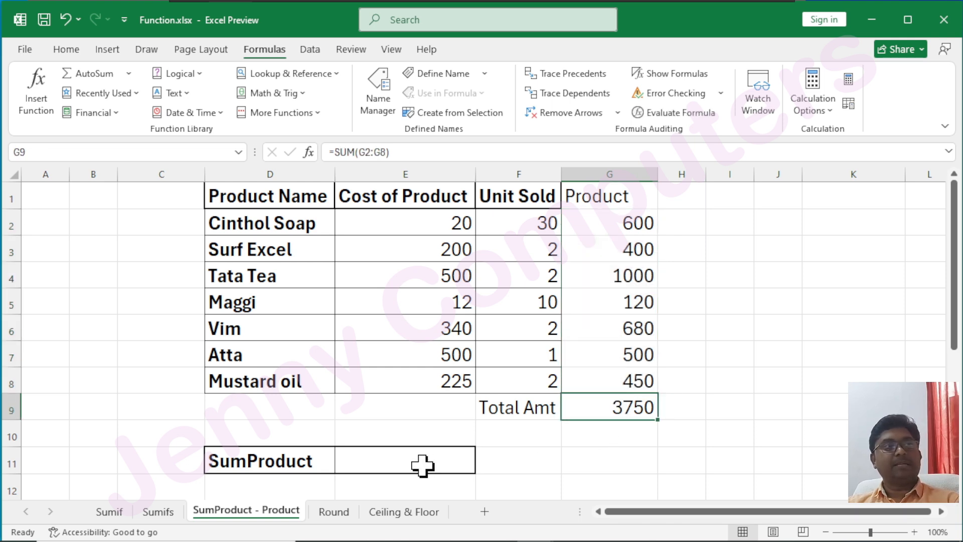
- Search the function library for sumproduct and start inserting SUMPRODUCT in E11
left_click(400, 461)
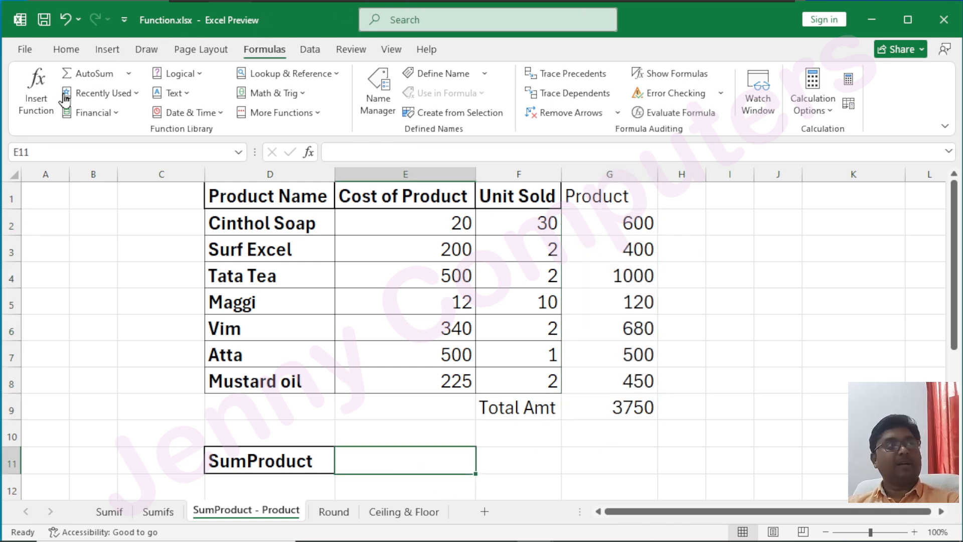
left_click(27, 112)
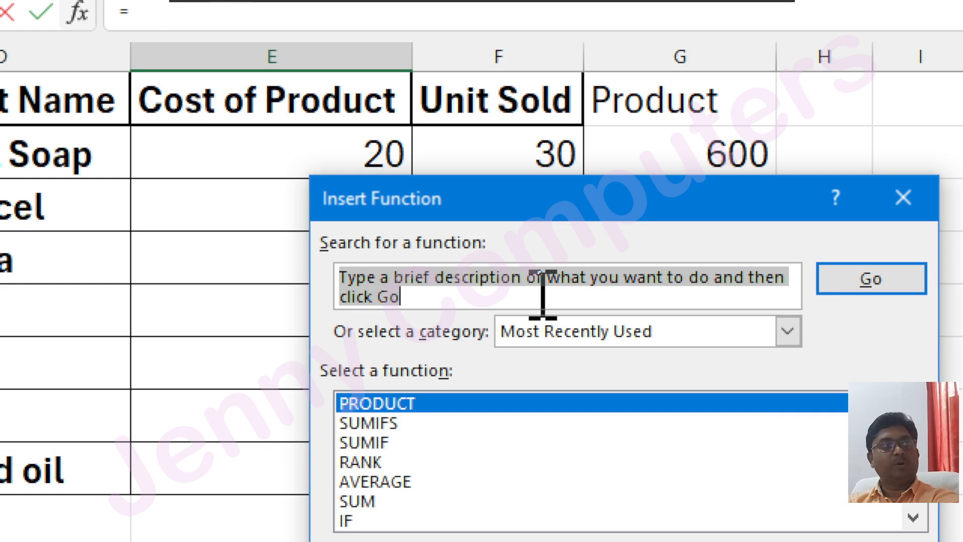
type("sumproduct")
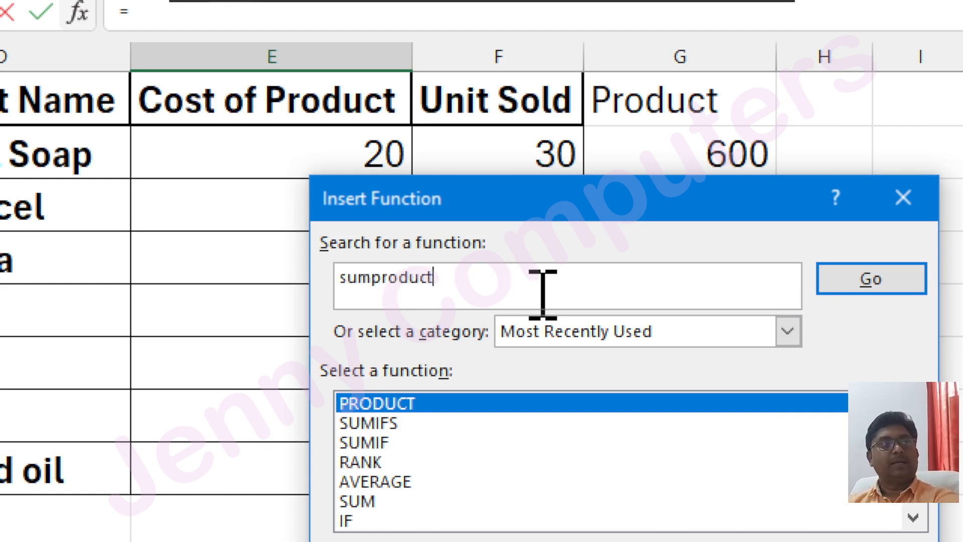
left_click(898, 287)
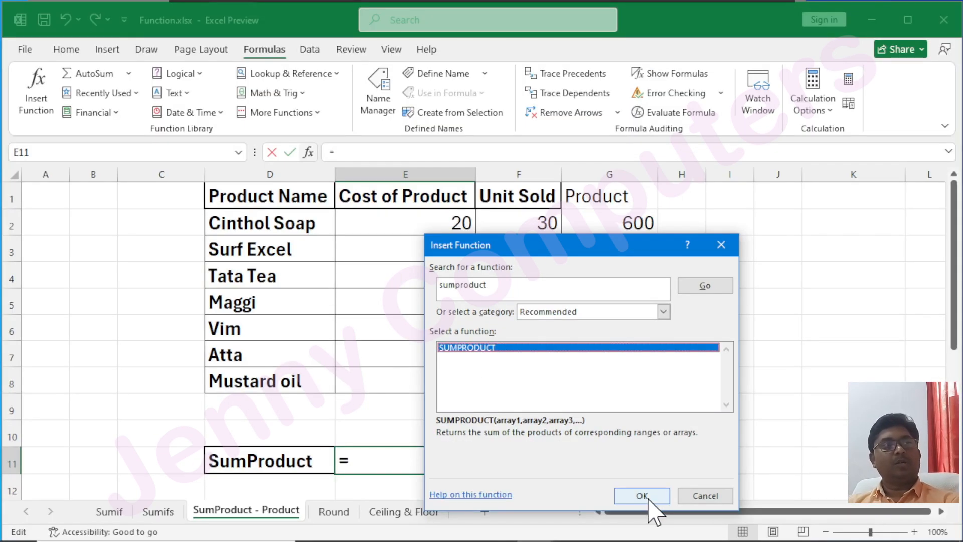
left_click(650, 496)
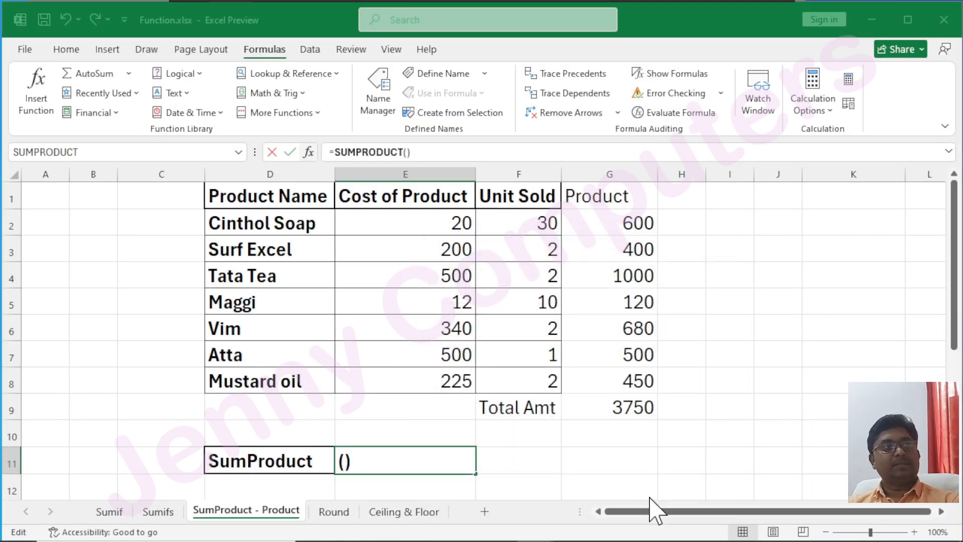
- Complete the SUMPRODUCT function with costs E2:E8 as Array1 and units sold F2:F8 as Array2
left_click_drag(567, 258, 560, 232)
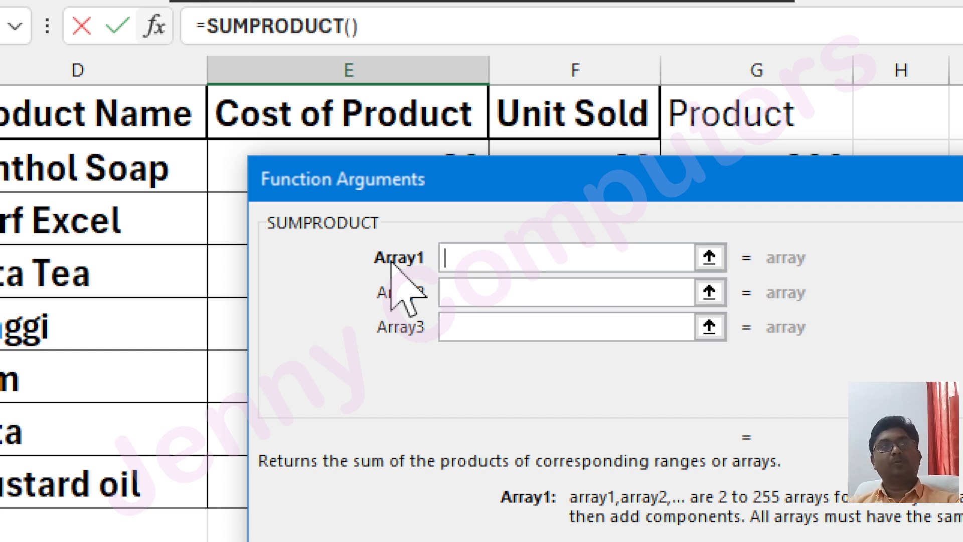
left_click_drag(470, 190, 819, 118)
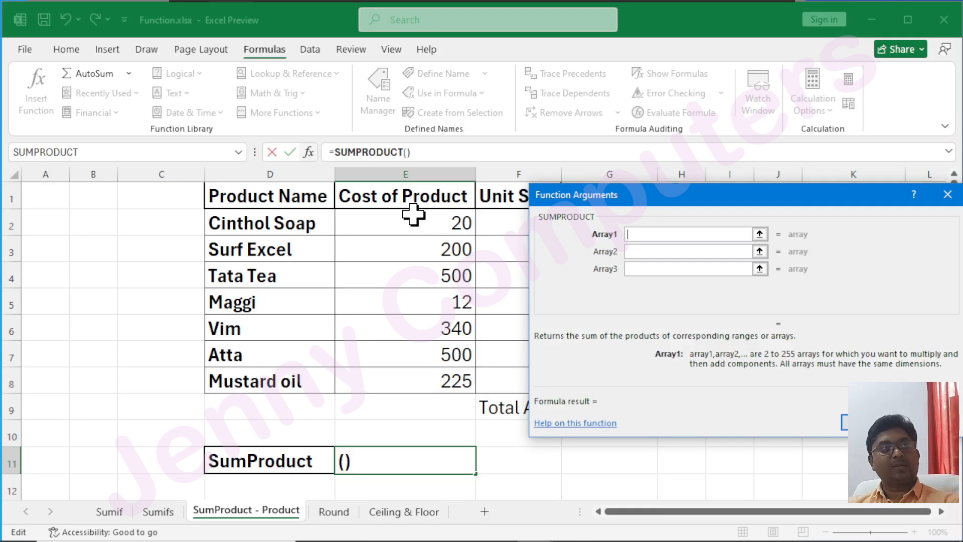
left_click_drag(413, 215, 398, 372)
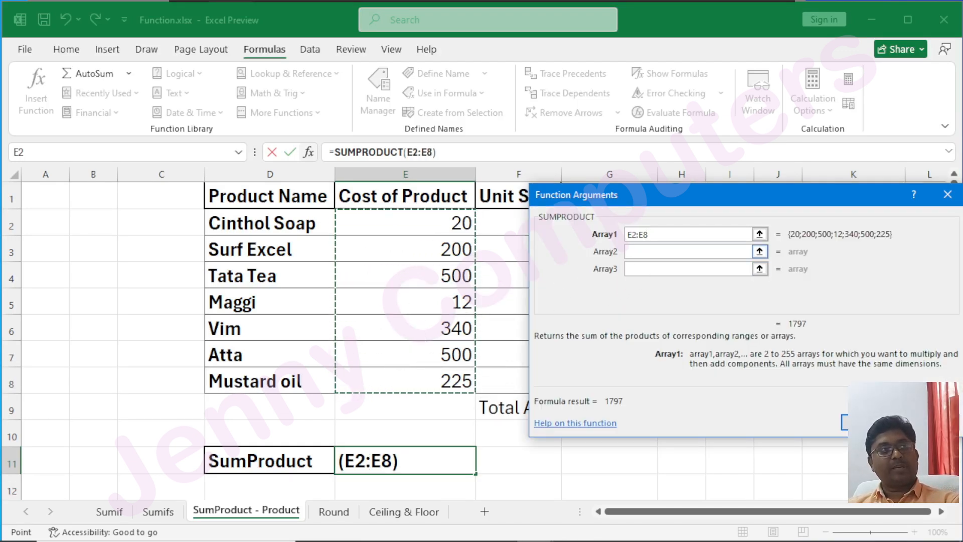
left_click(637, 252)
left_click_drag(622, 198, 730, 193)
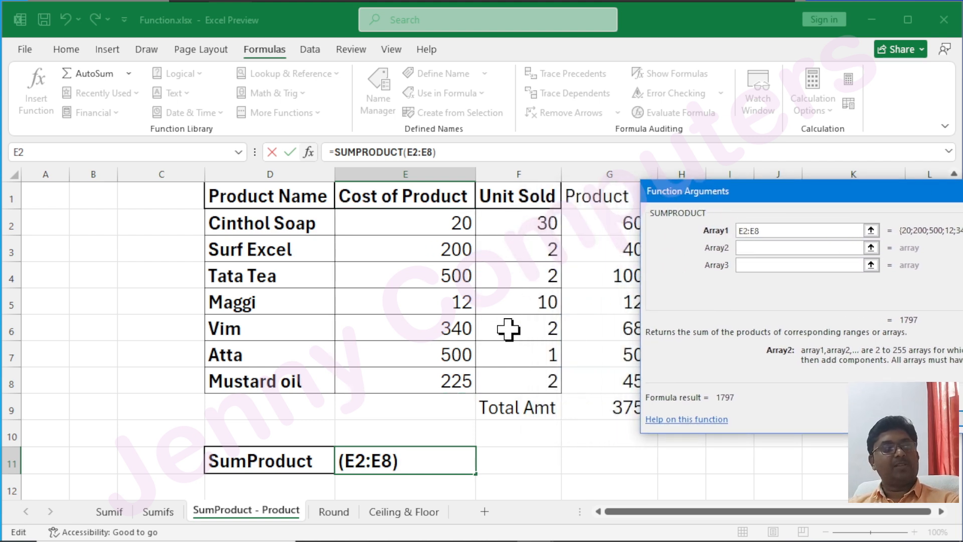
left_click_drag(521, 221, 529, 381)
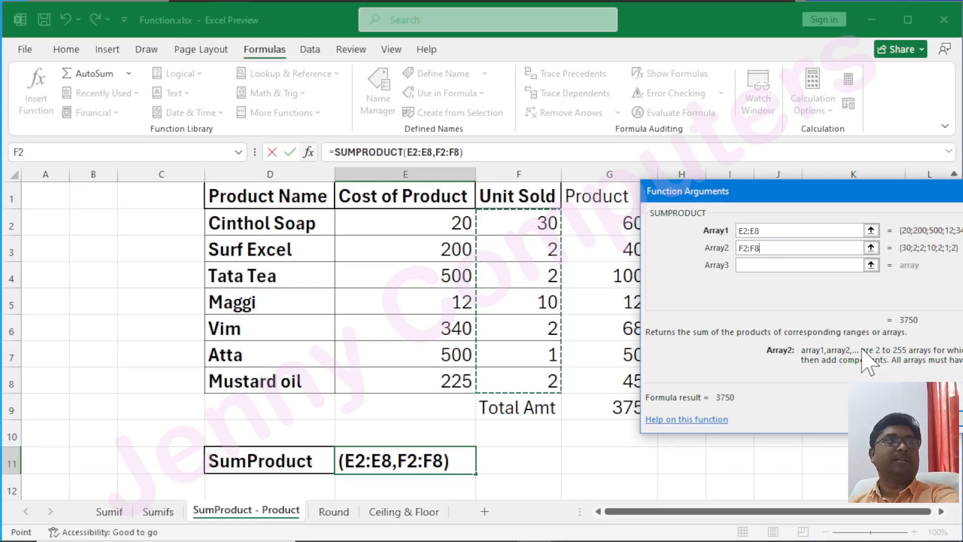
left_click_drag(853, 193, 644, 156)
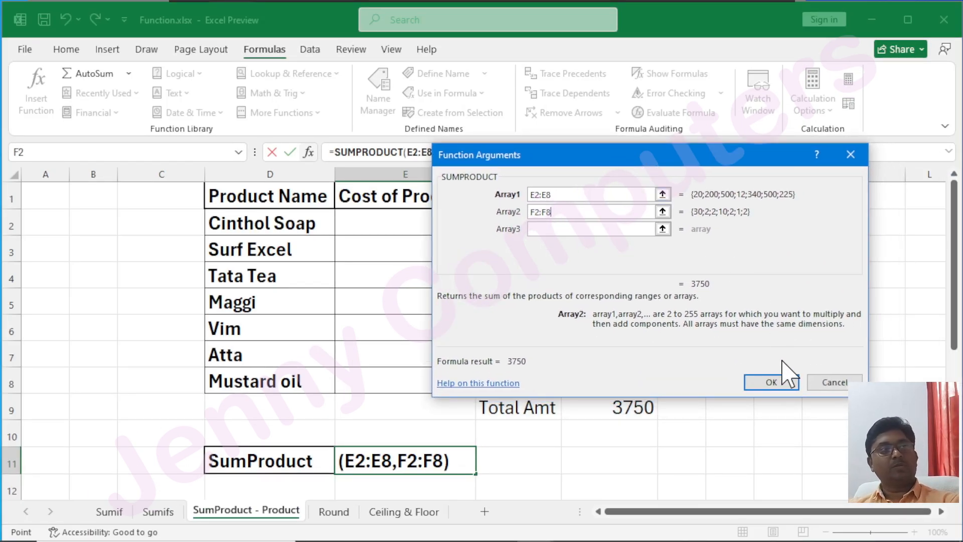
left_click(776, 378)
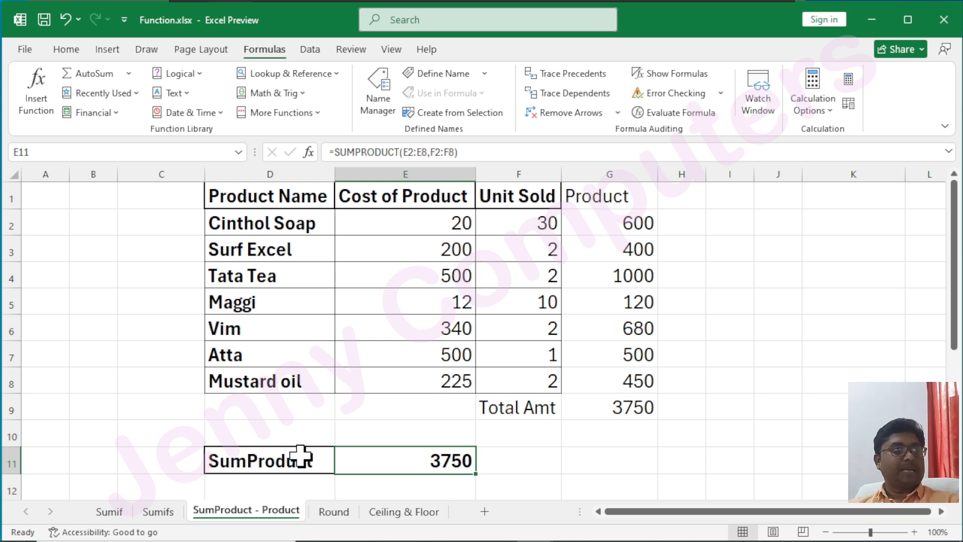
- Clear E11 and write the formula =SUMPRODUCT(E2:E8,F2:F8) directly in the cell
key("Delete")
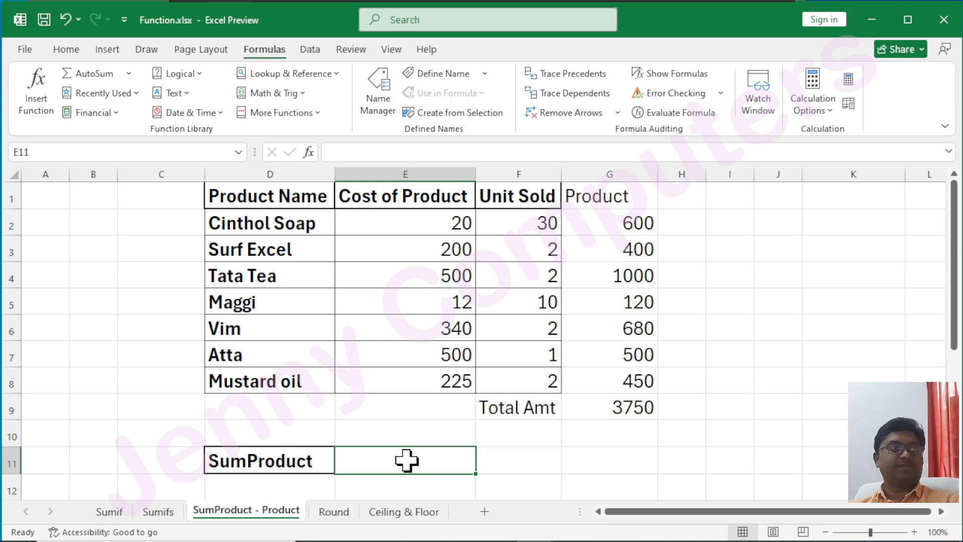
type("=")
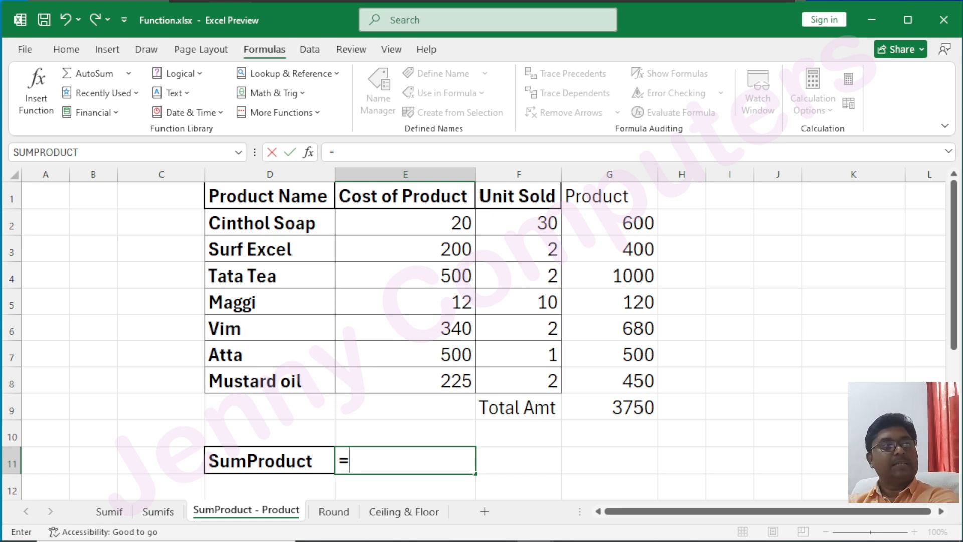
type("sumpro")
key("Tab")
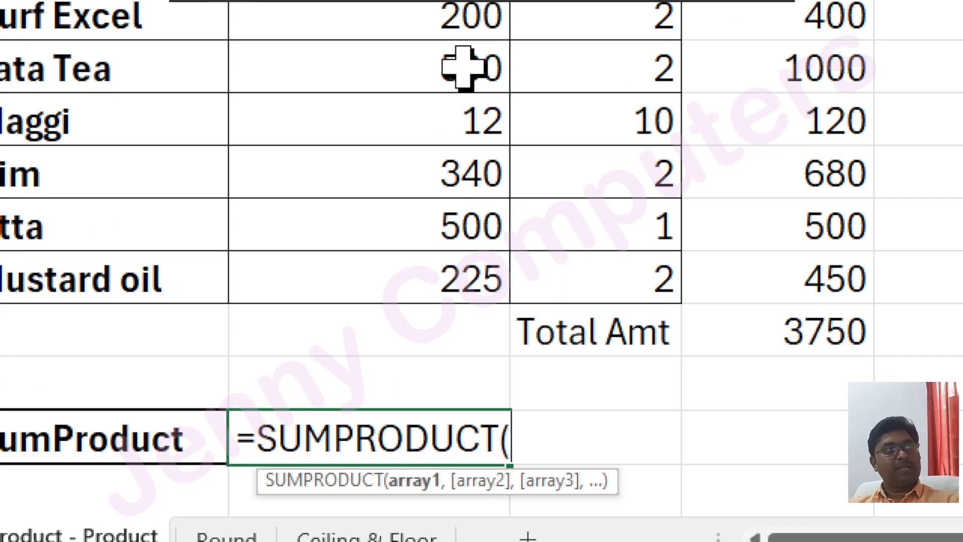
left_click_drag(450, 23, 472, 232)
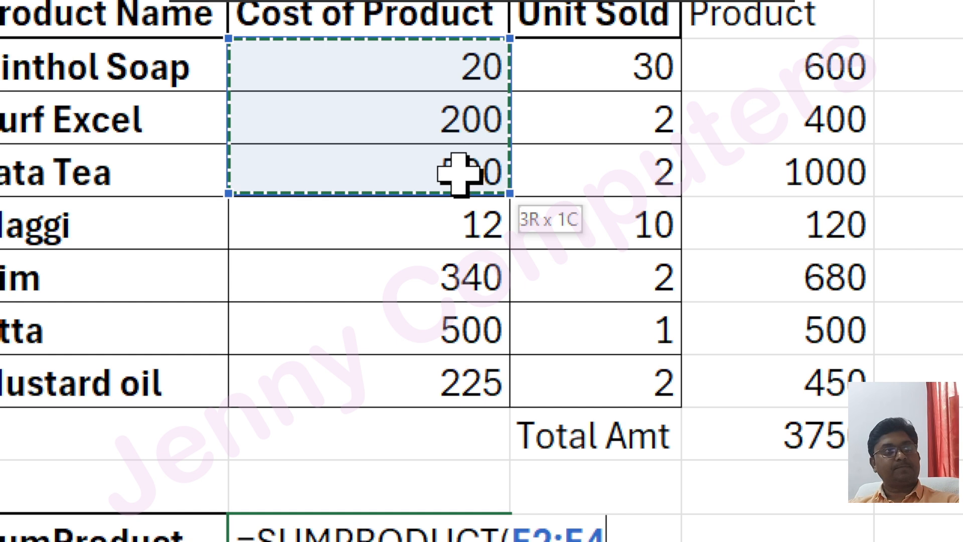
left_click_drag(472, 273, 471, 383)
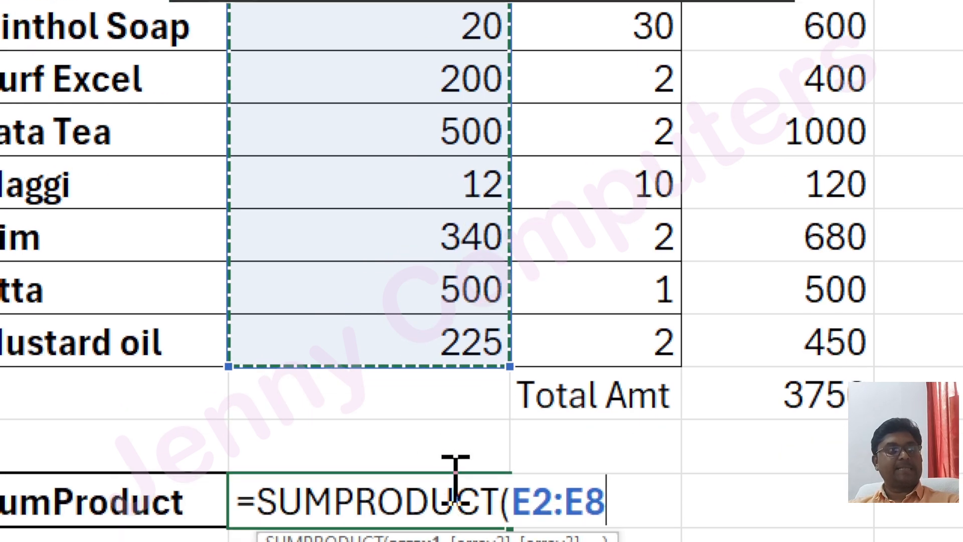
type(",")
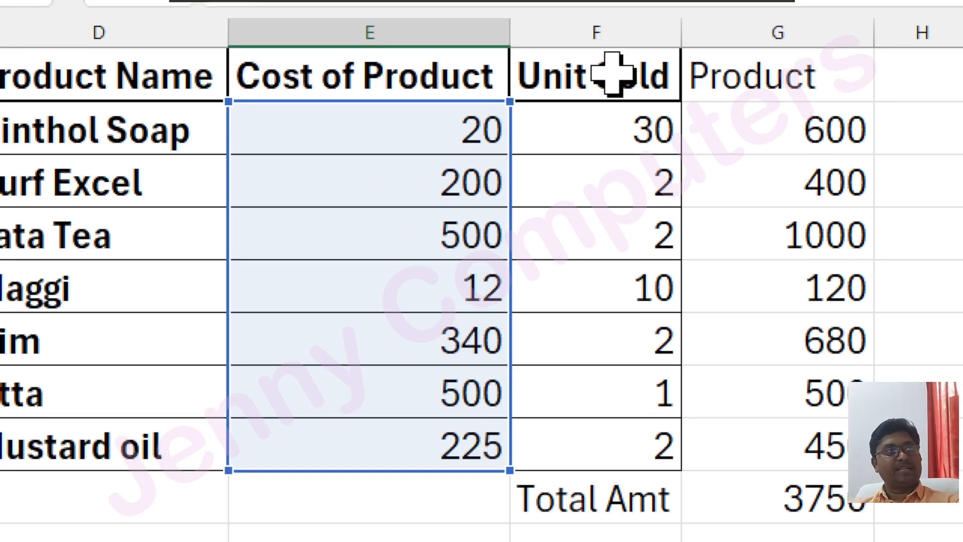
left_click_drag(610, 119, 633, 211)
left_click_drag(642, 361, 655, 436)
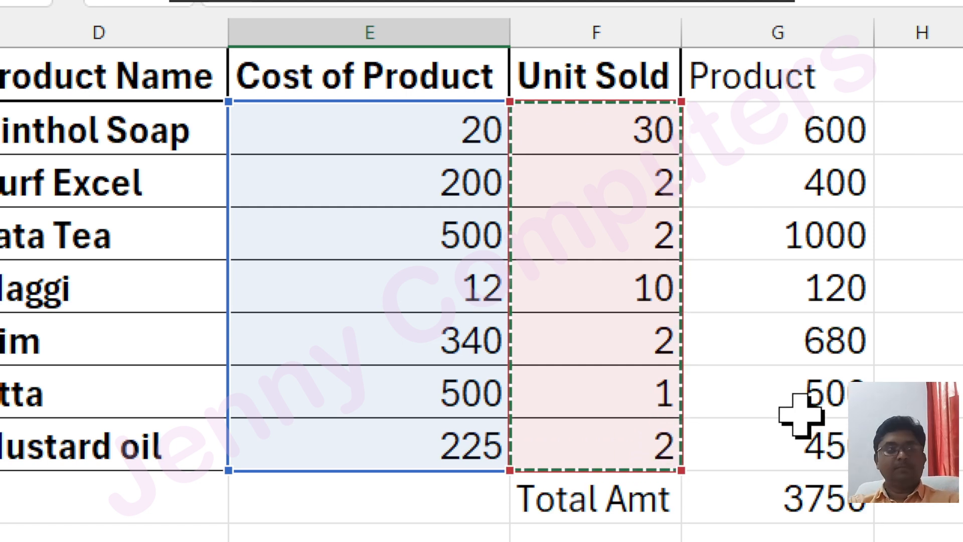
type(")")
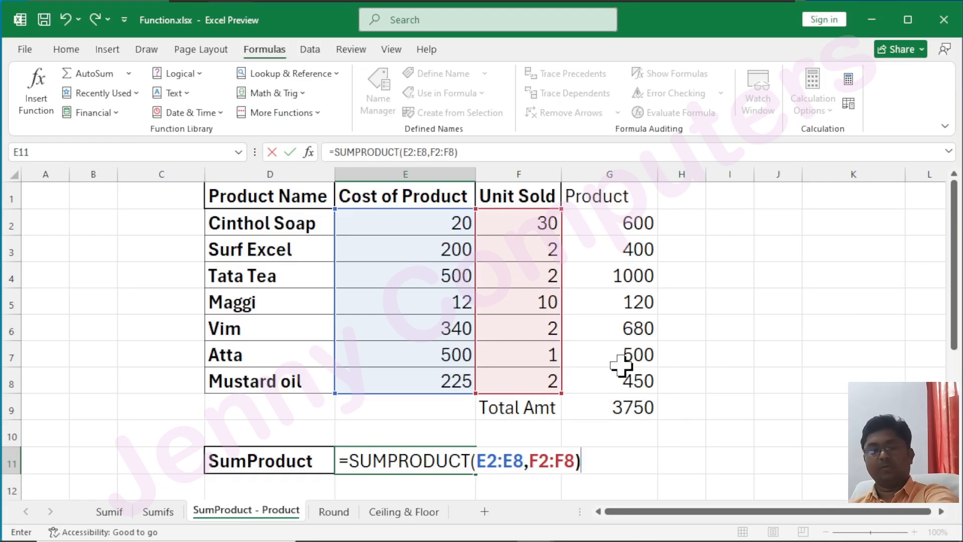
key("Return")
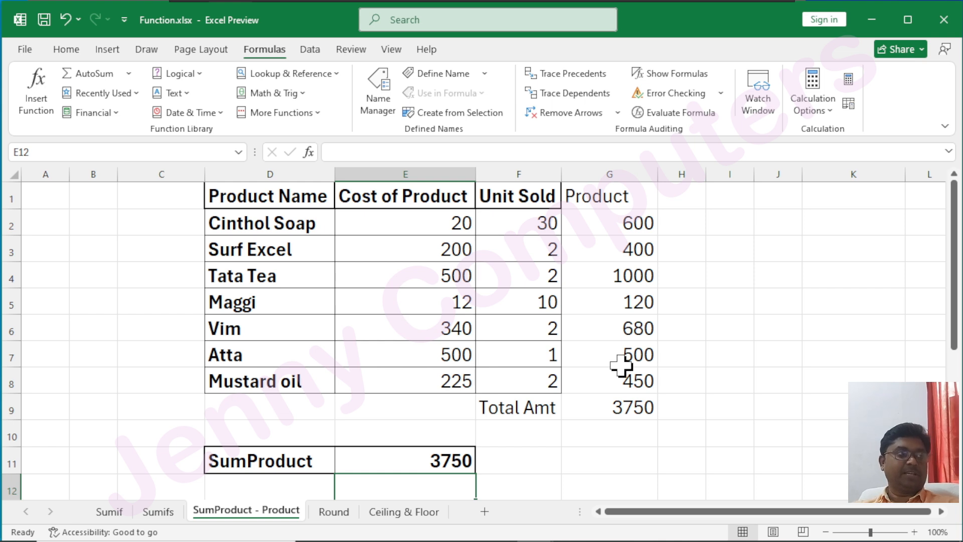
- Revisit the Sumif sheet and the Sumifs sheet to review their completed examples
left_click(108, 511)
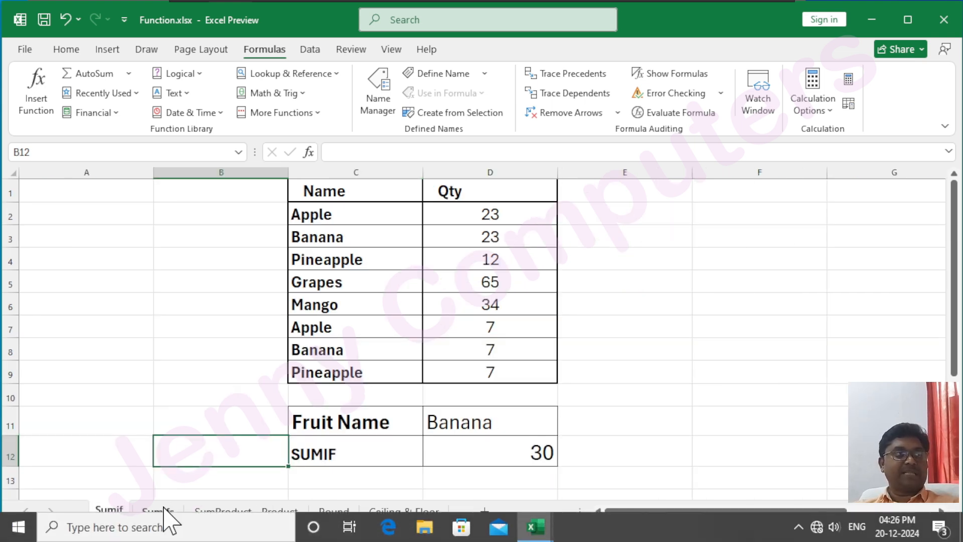
left_click(170, 510)
left_click(477, 451)
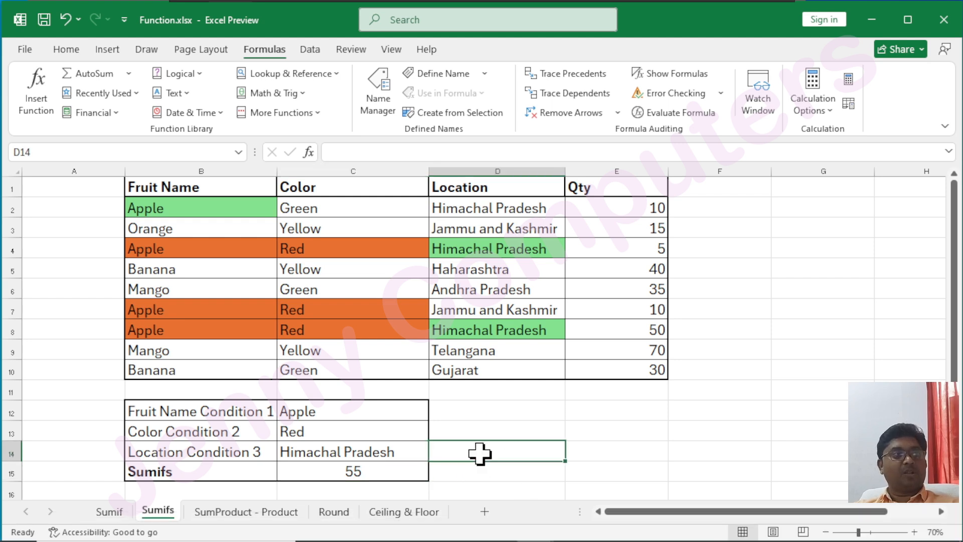
- Return to the Sumifs sheet and clear the existing SUMIFS formula from C15
left_click(217, 514)
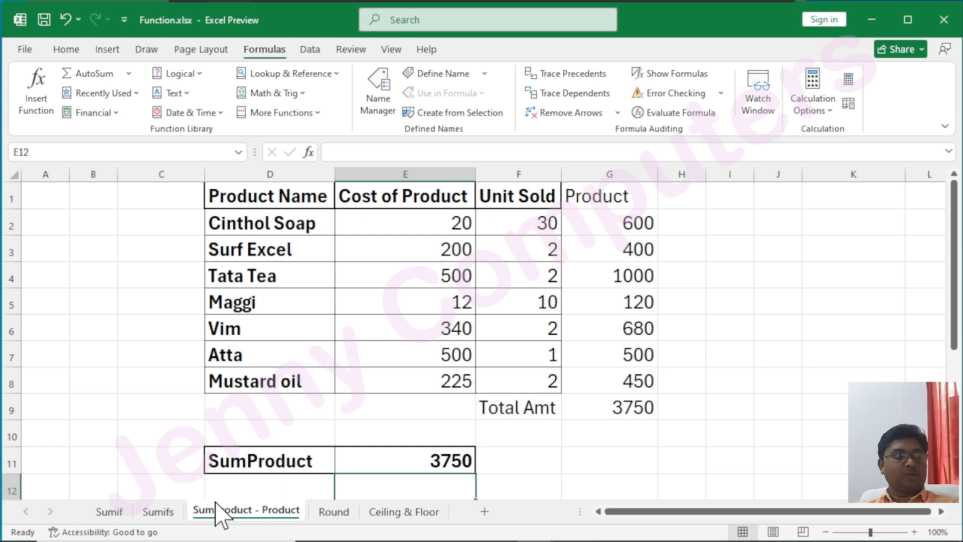
left_click(163, 513)
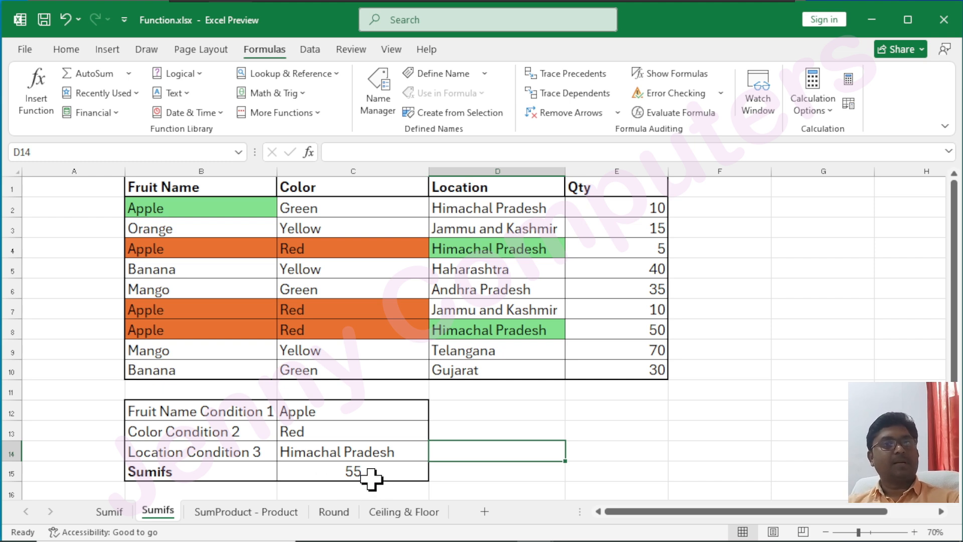
left_click(346, 471)
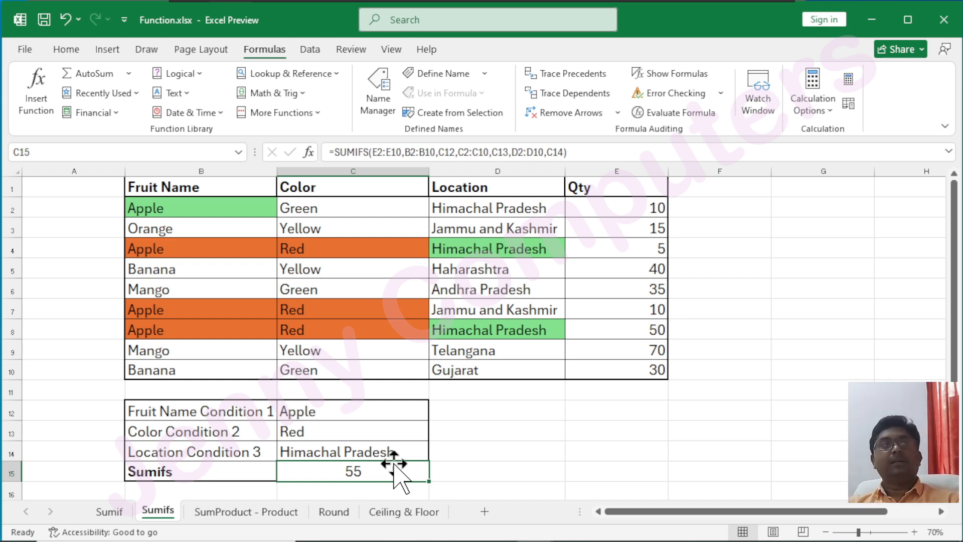
key("Delete")
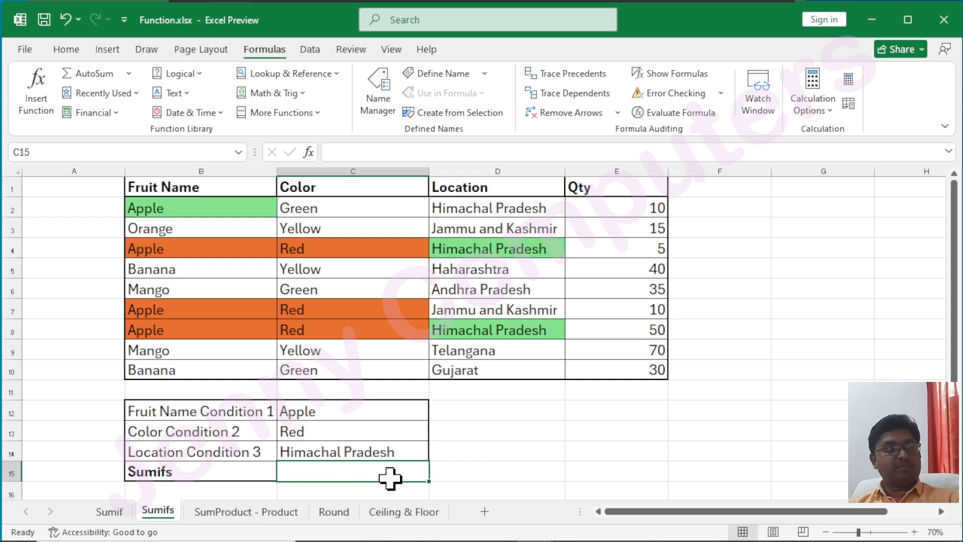
- Begin a SUMIFS formula directly in C15 with the quantities E2:E10 as the sum range
scroll(329, 477, "up", 3)
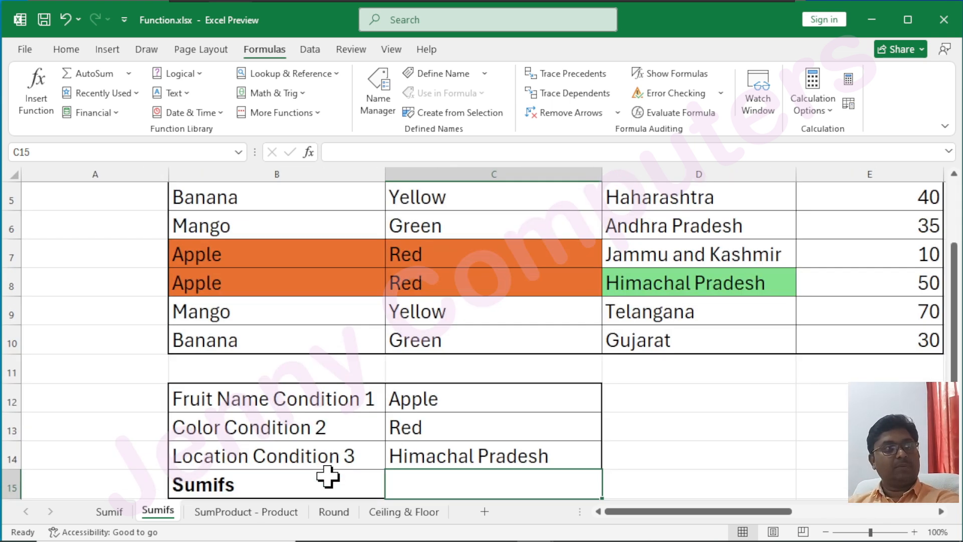
scroll(339, 466, "down", 1)
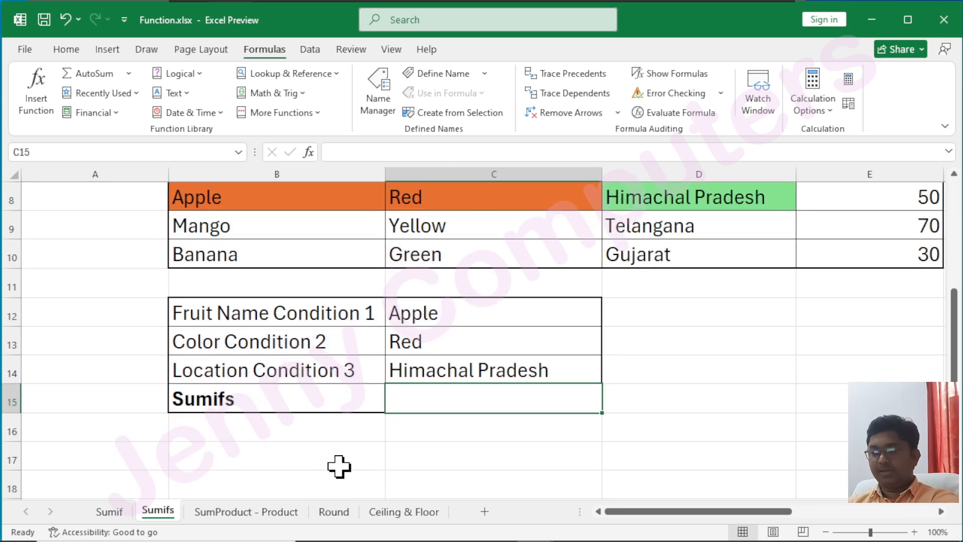
type("=su")
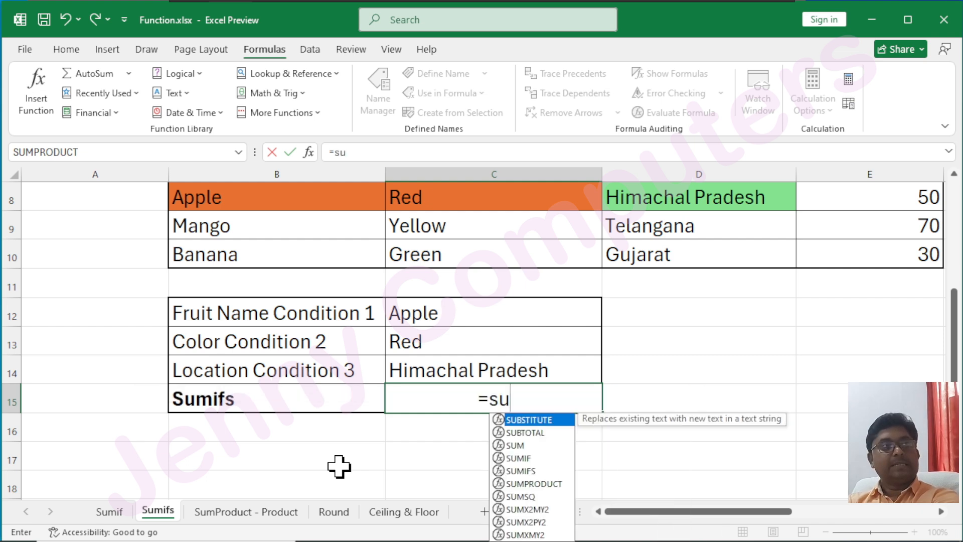
type("mifs")
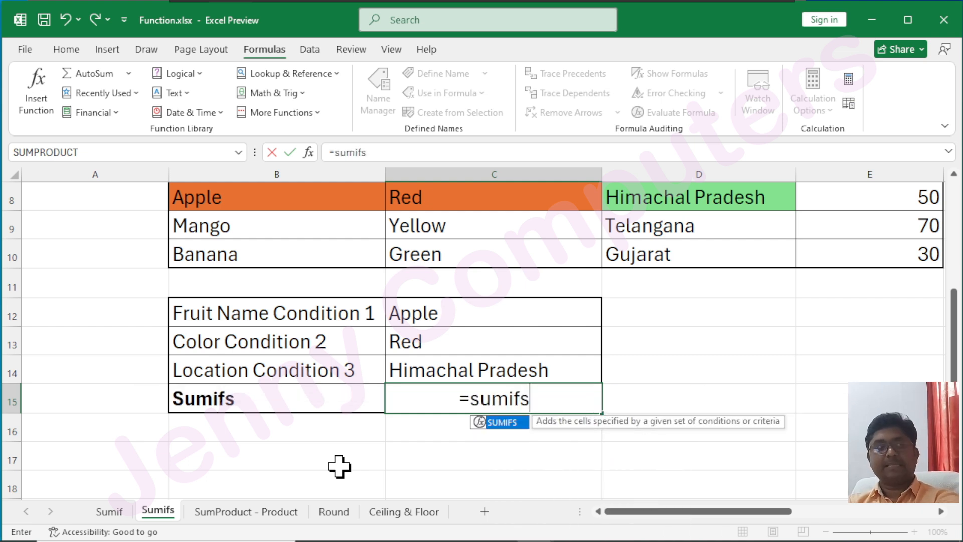
key("Tab")
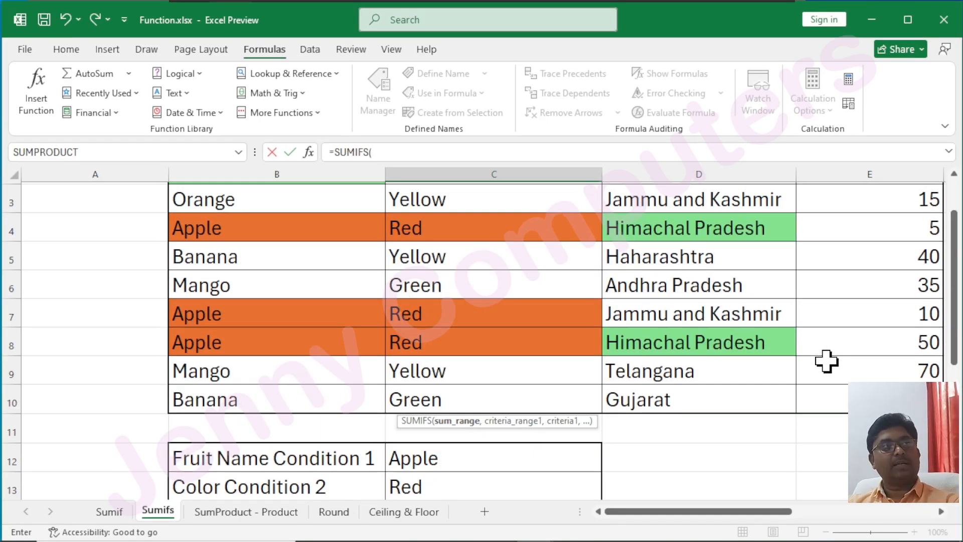
scroll(832, 351, "up", 2)
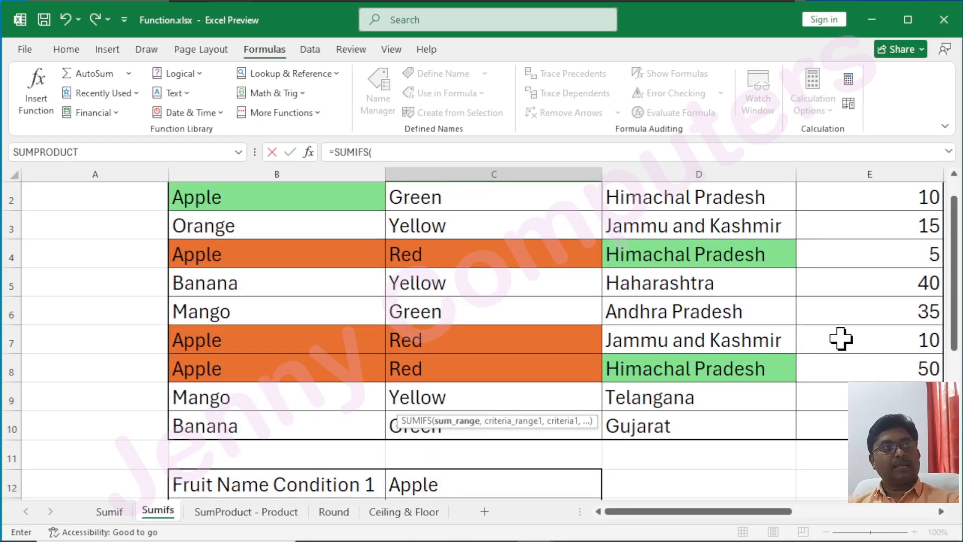
left_click(888, 228)
left_click_drag(886, 243, 862, 453)
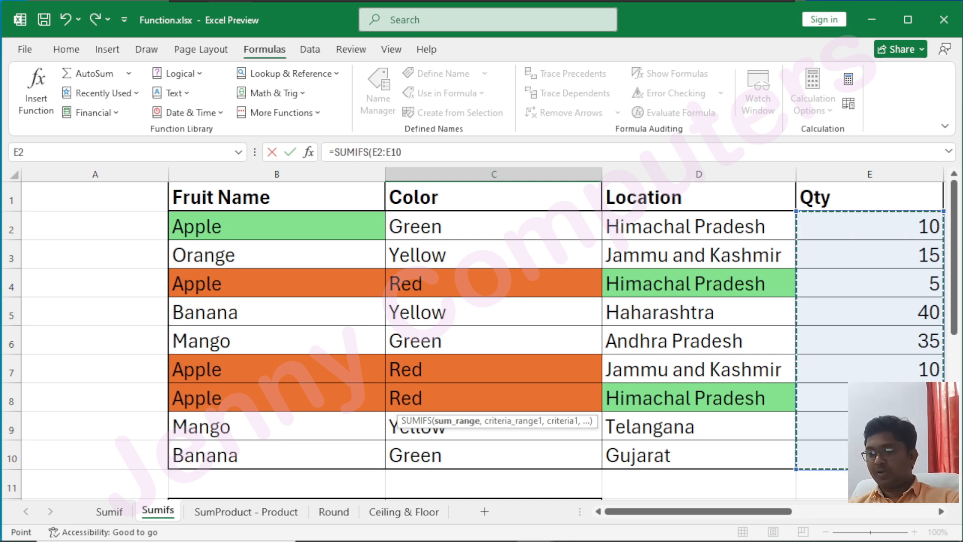
type(",")
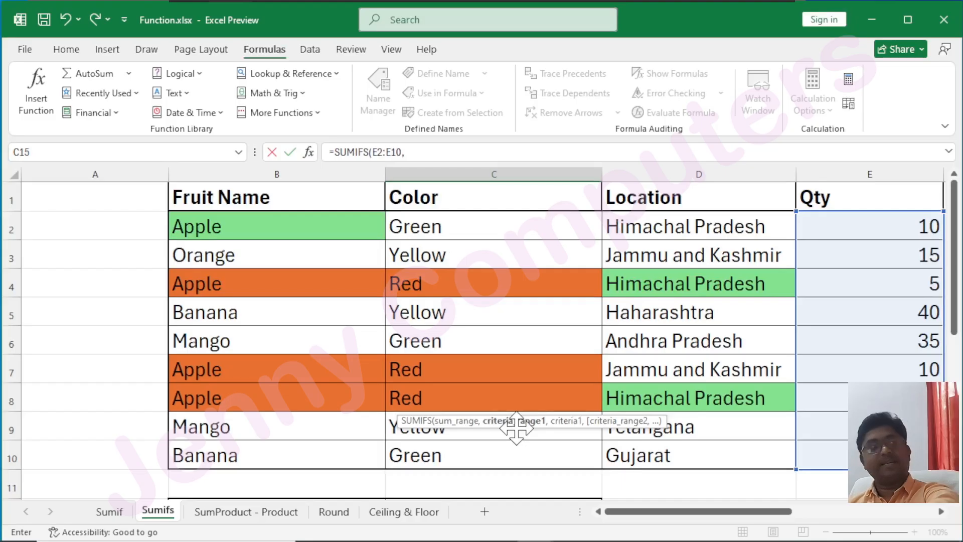
- Add the fruit names B2:B10 as the first criteria range and C12 as its criterion in the SUMIFS formula
left_click_drag(232, 221, 253, 456)
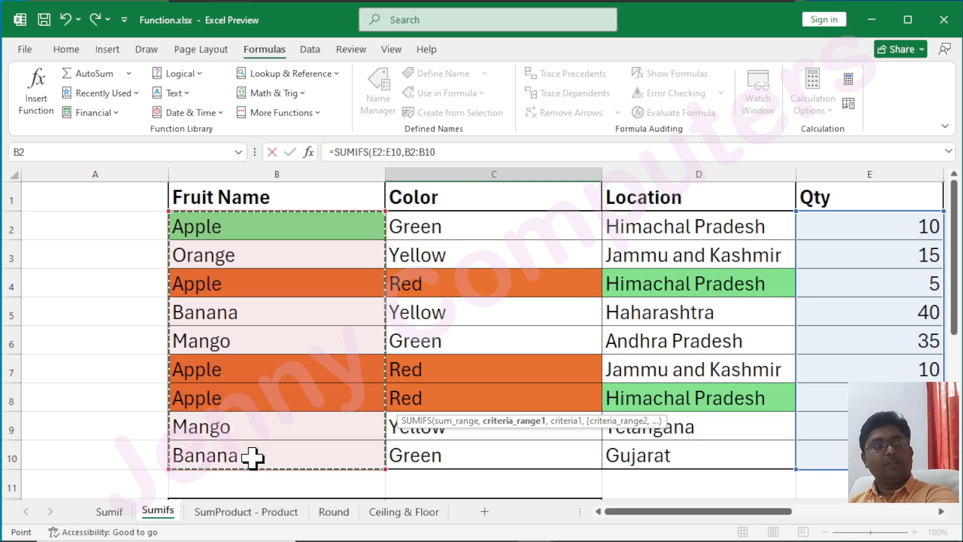
type(",")
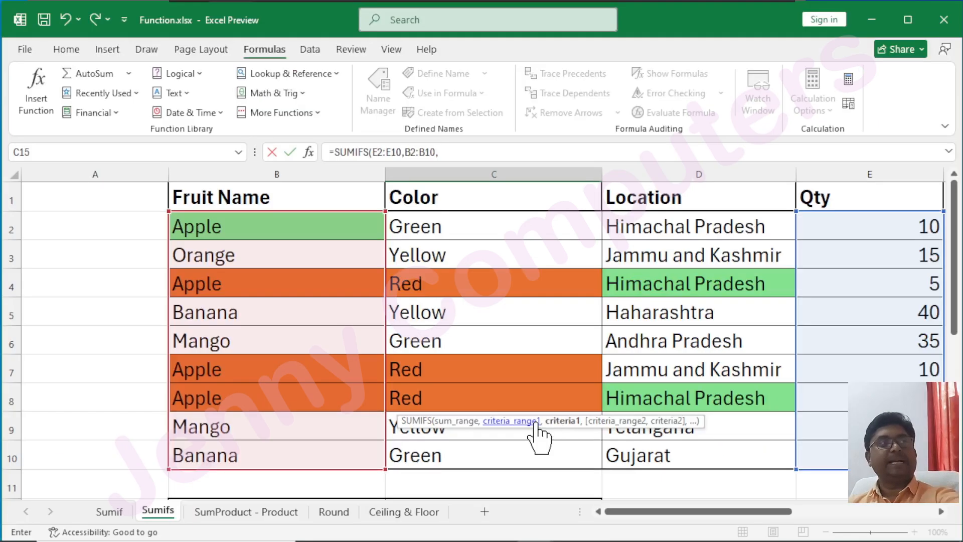
scroll(340, 455, "down", 2)
left_click(434, 346)
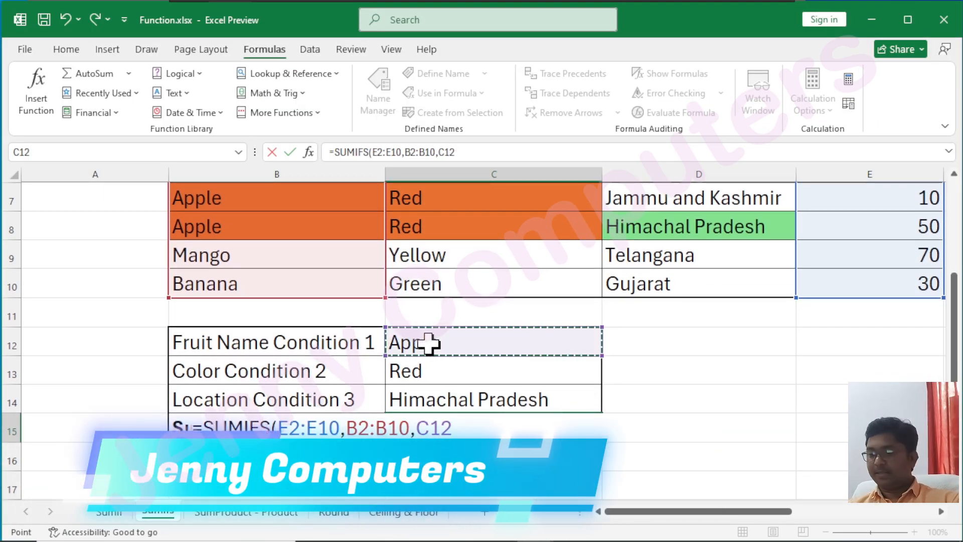
type(",")
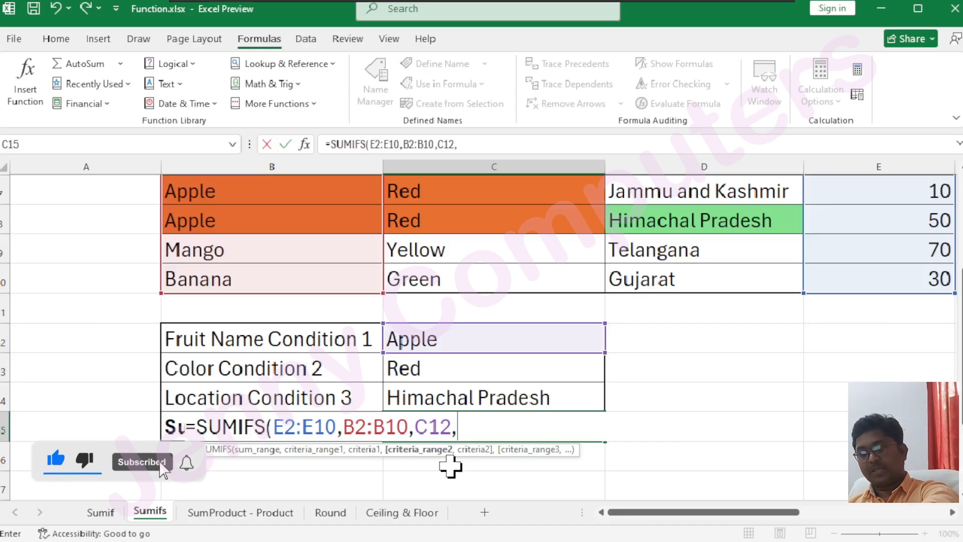
- Add the colors C2:C10 as the second criteria range and C13 as its criterion
scroll(457, 246, "up", 2)
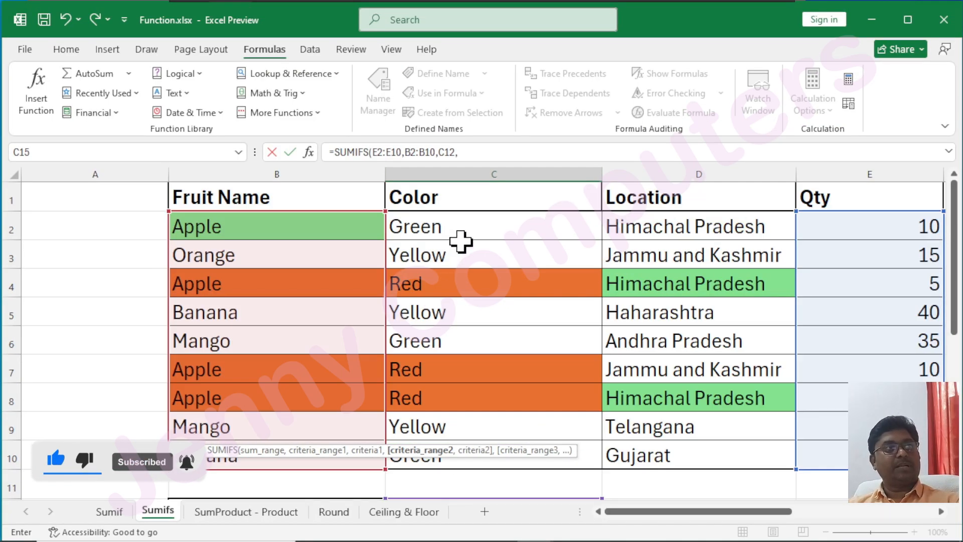
left_click_drag(460, 227, 466, 451)
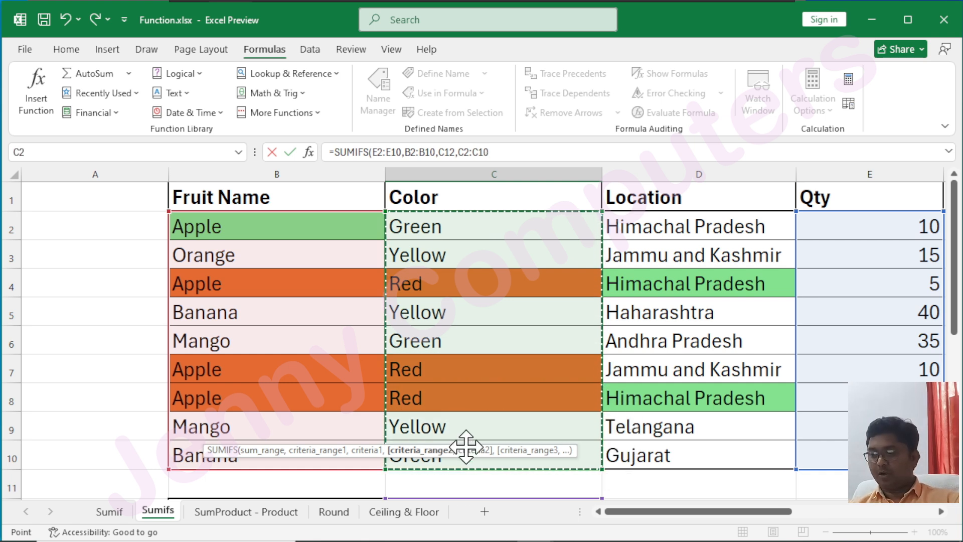
type(",")
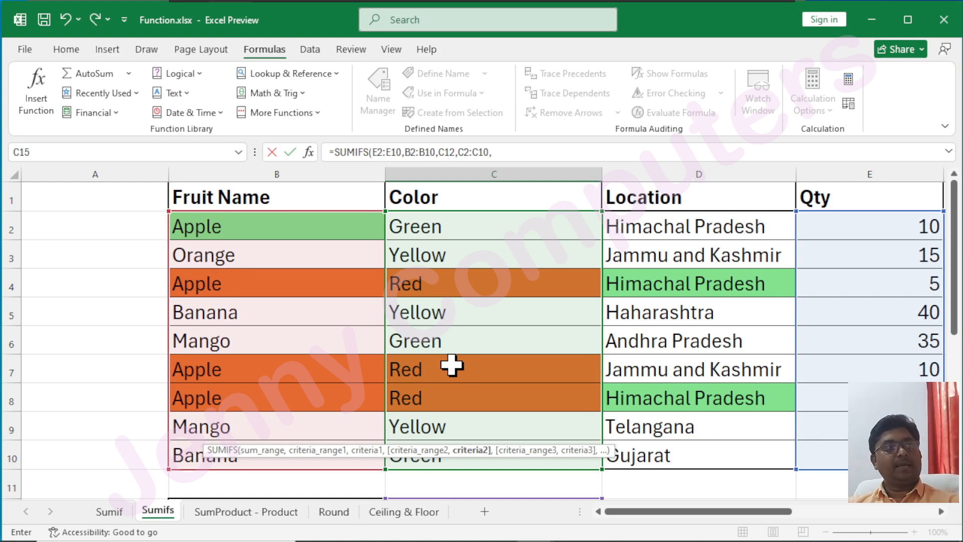
scroll(451, 372, "down", 2)
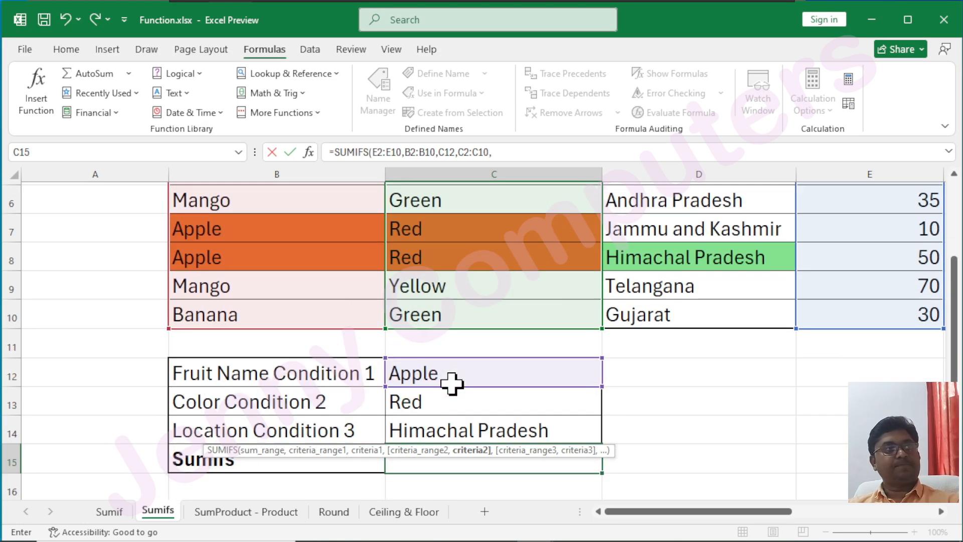
scroll(451, 383, "down", 1)
left_click(431, 371)
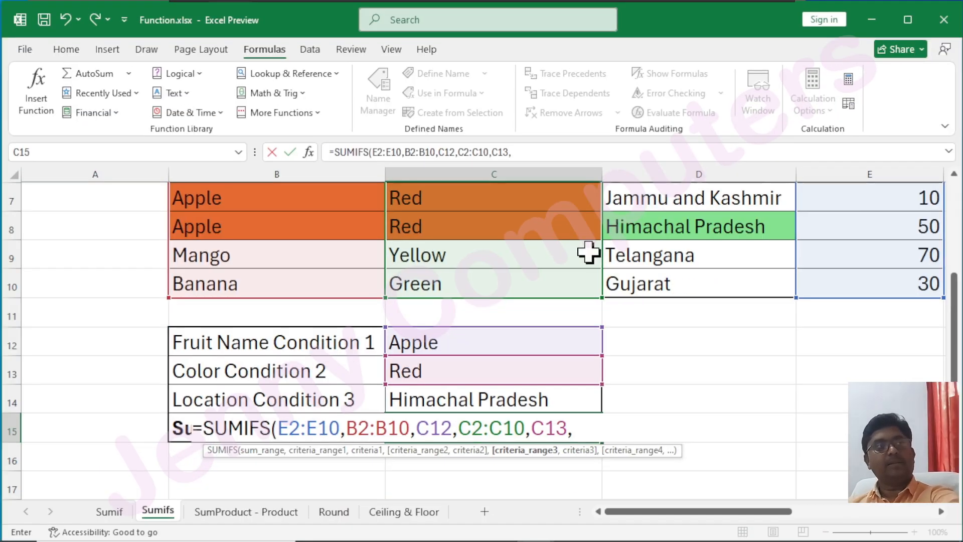
- Add the locations D2:D10 as the third criteria range with C14 as its criterion, and complete the SUMIFS formula
scroll(667, 356, "up", 2)
left_click_drag(692, 223, 672, 455)
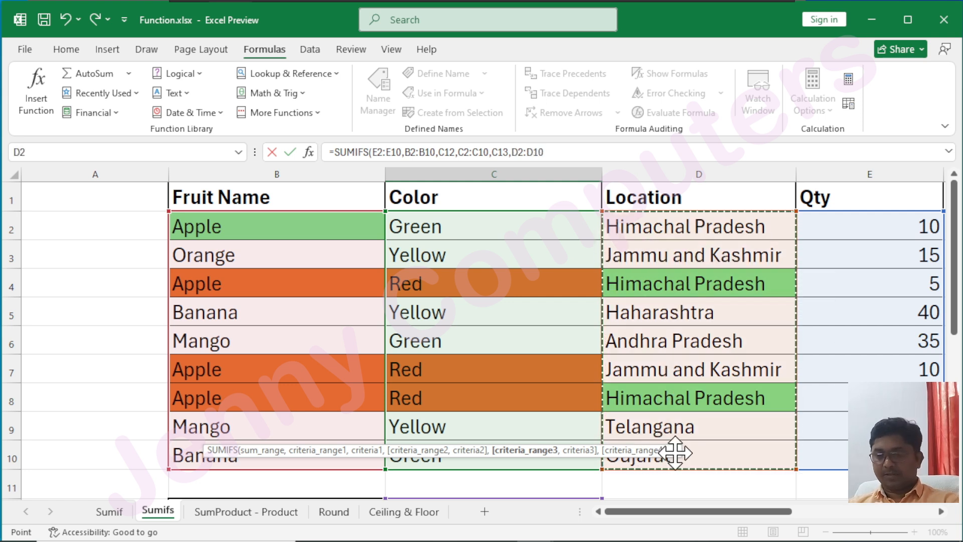
type(",")
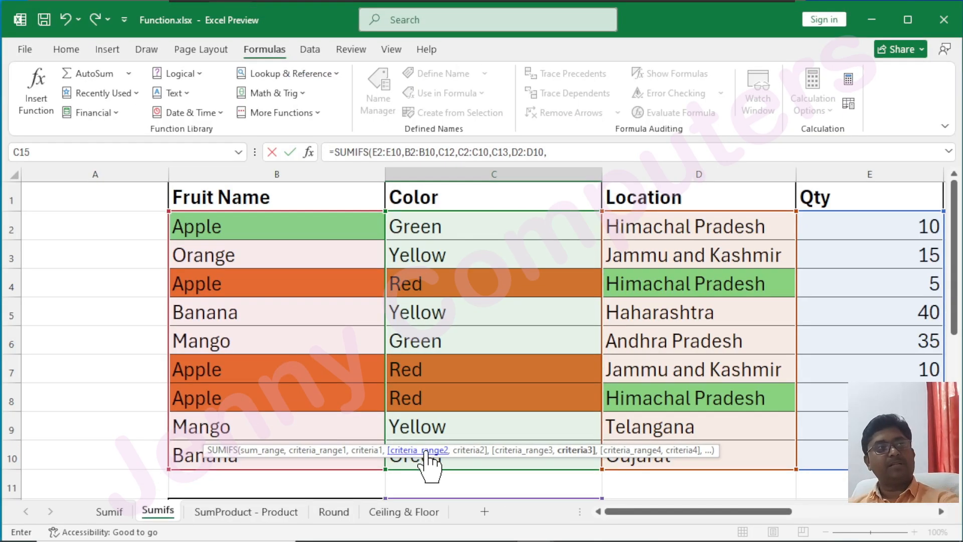
scroll(431, 461, "down", 3)
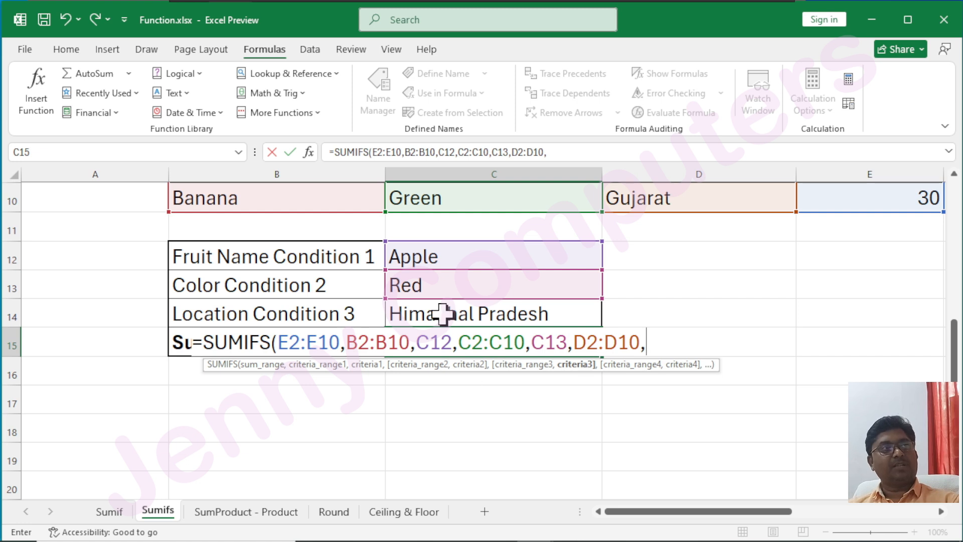
left_click(458, 315)
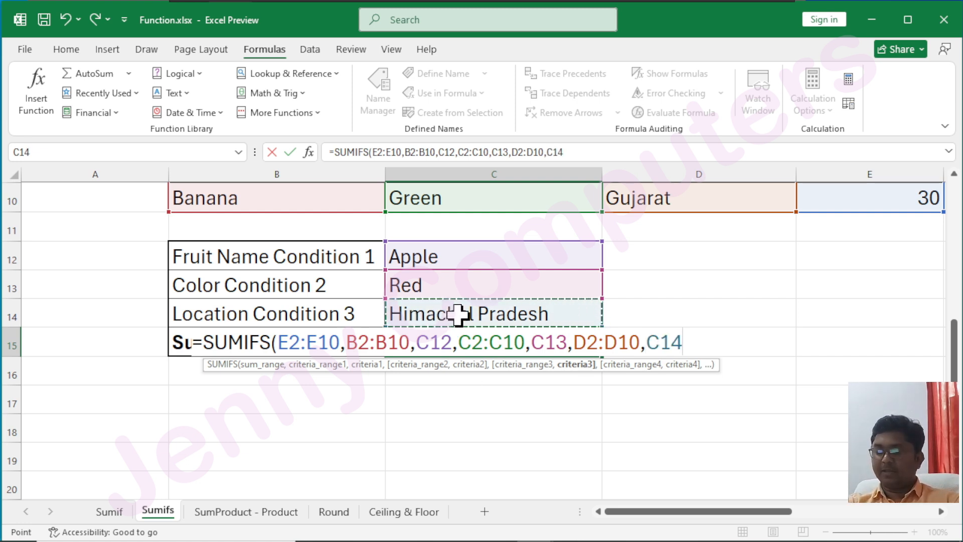
type(")")
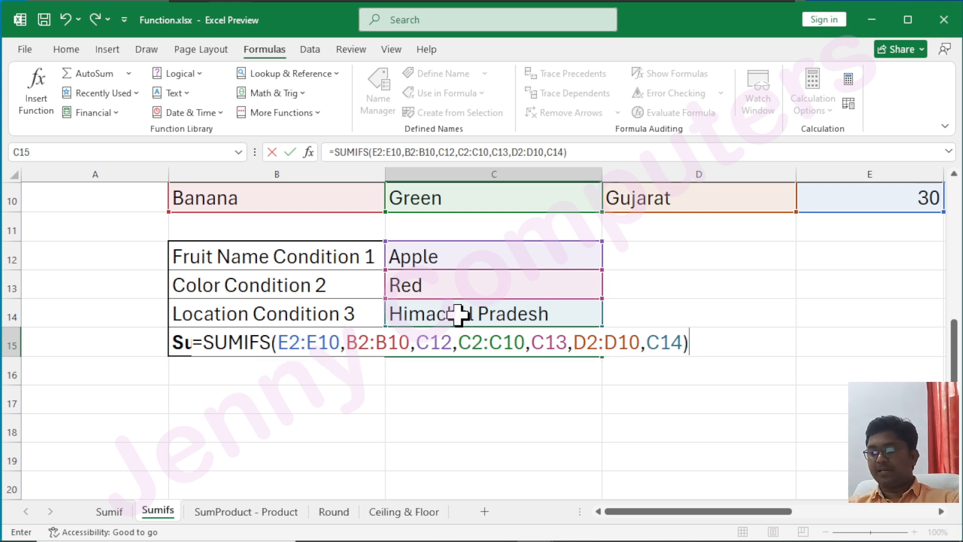
key("Return")
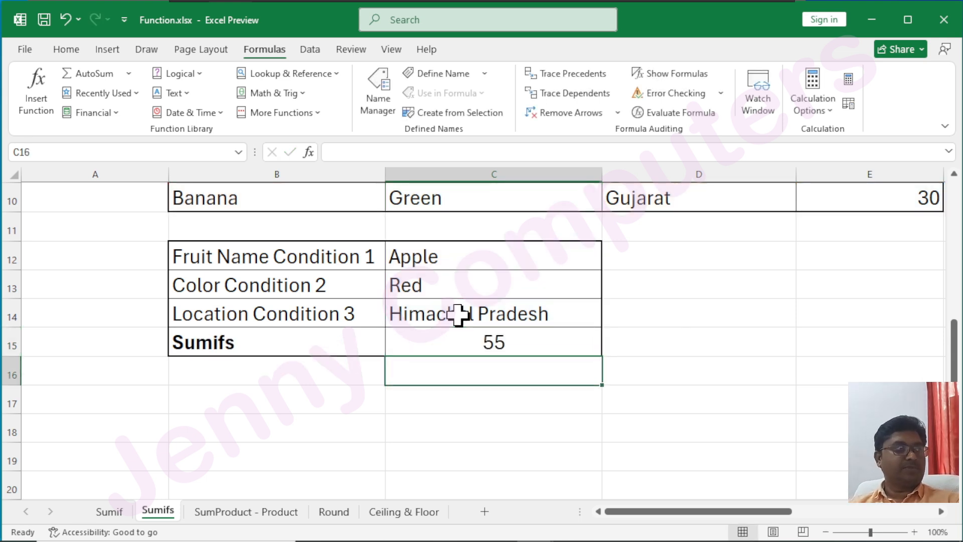
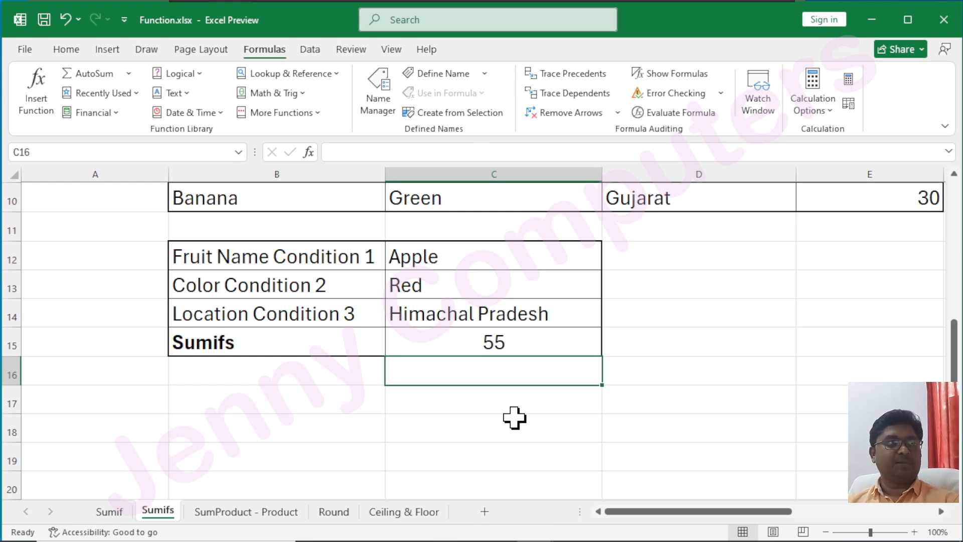
- Add a new blank worksheet after the Sumifs sheet and select all of its cells
left_click(485, 511)
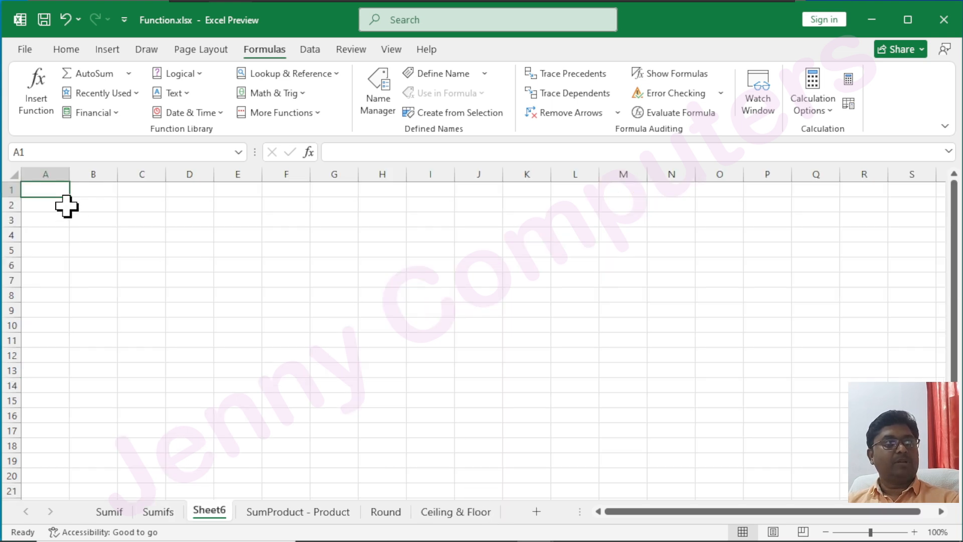
left_click(10, 175)
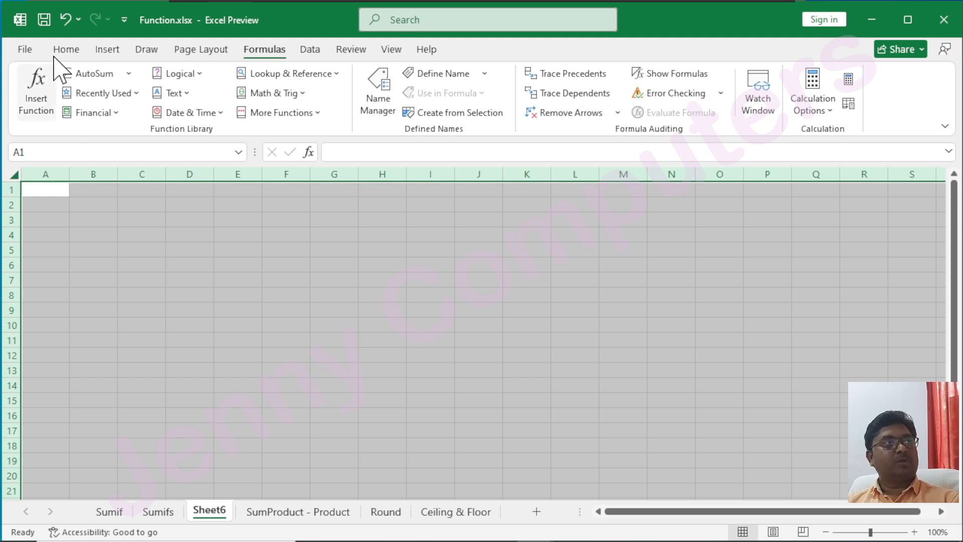
- Increase the font size of the whole selected sheet to 24
left_click(68, 50)
left_click(234, 79)
left_click(234, 79)
left_click(235, 78)
left_click(234, 79)
left_click(235, 79)
left_click(235, 78)
left_click(234, 79)
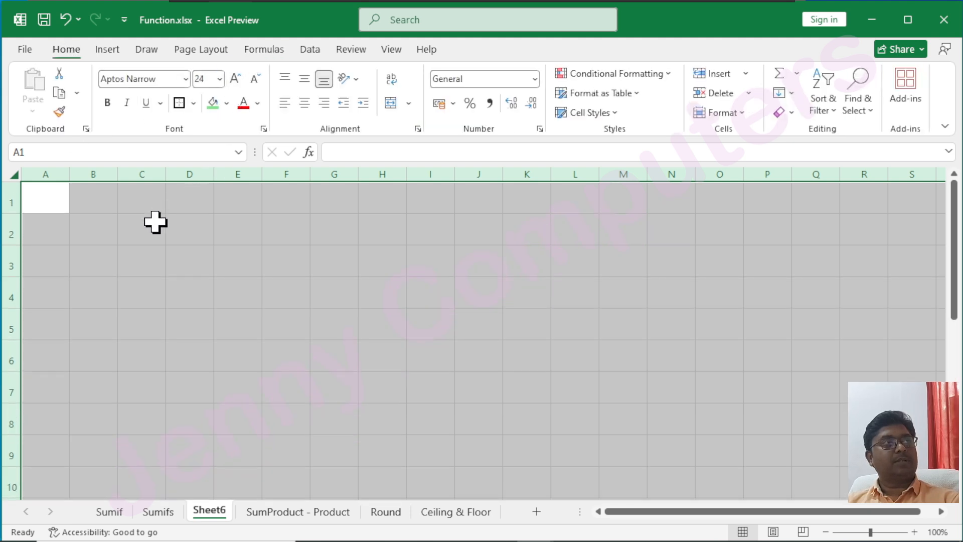
- Enter the label "Power" in cell A2 and fit column A's width to the text
left_click(63, 234)
type("P")
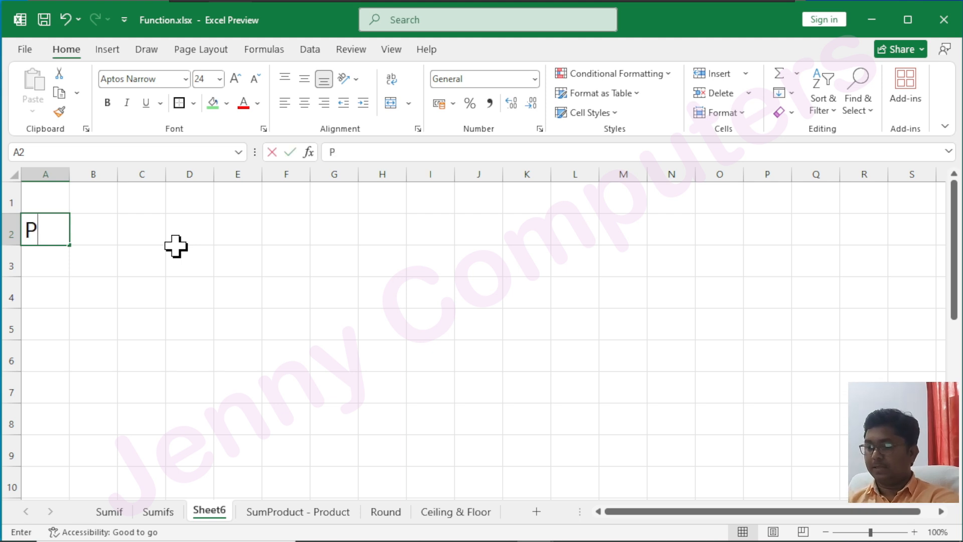
type("ower")
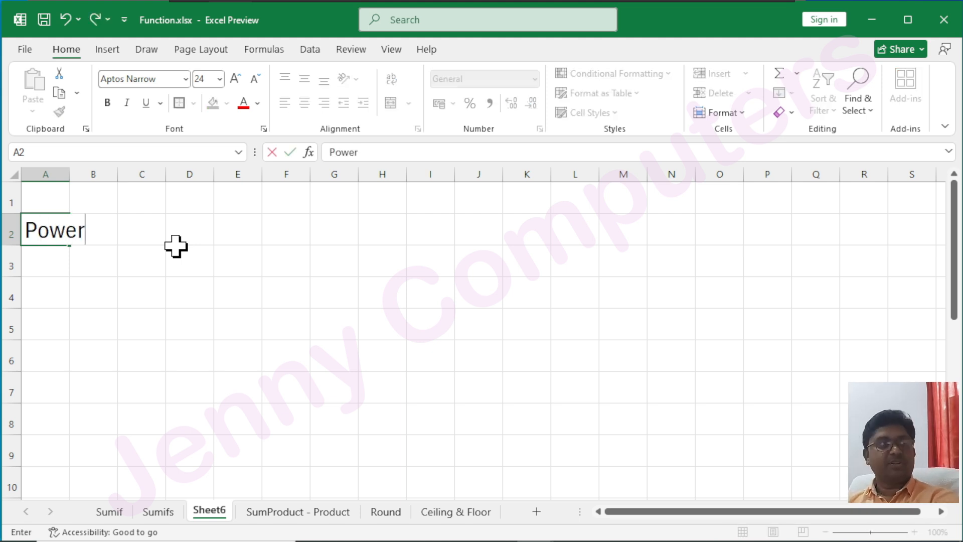
key("Tab")
double_click(70, 174)
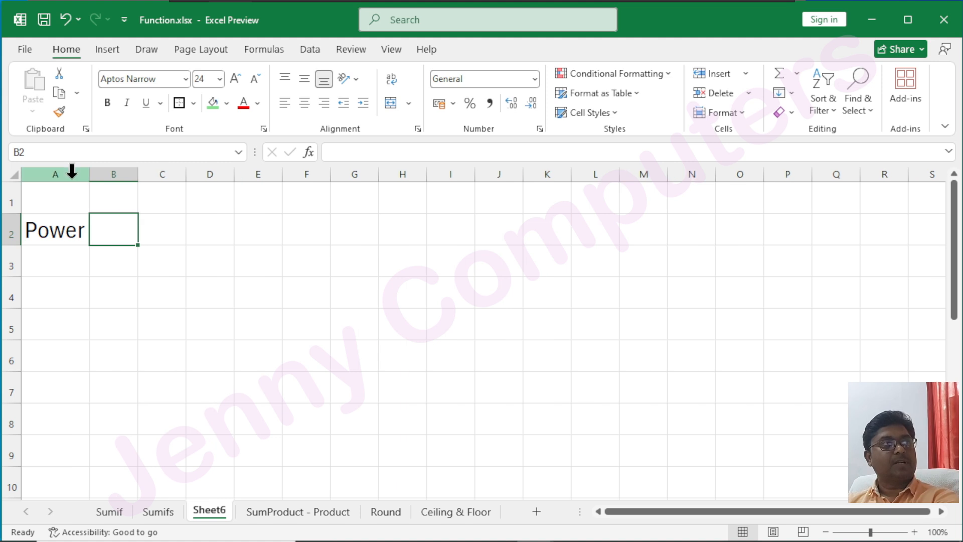
- Enter 2 in C2, 2 in D2 and the example result 4 in F2
left_click(164, 231)
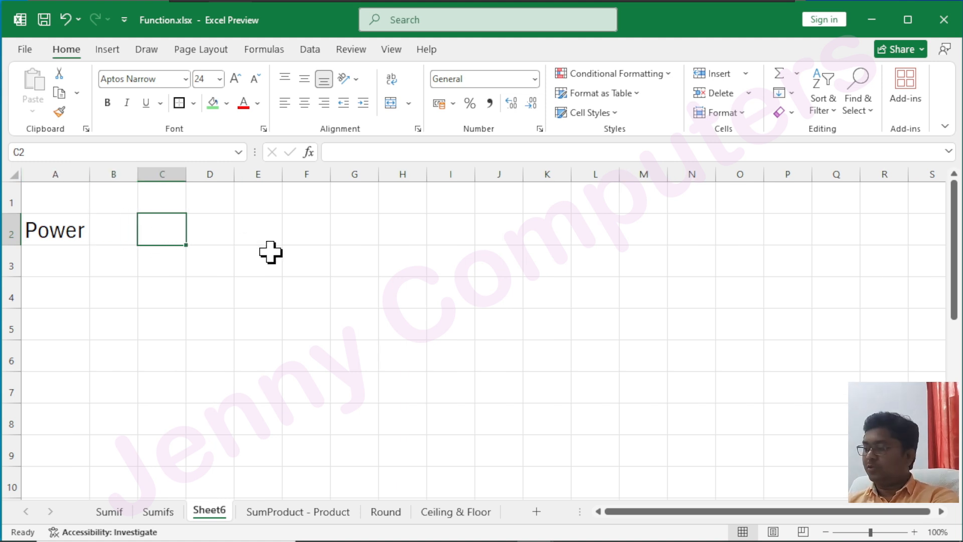
type("2")
key("Tab")
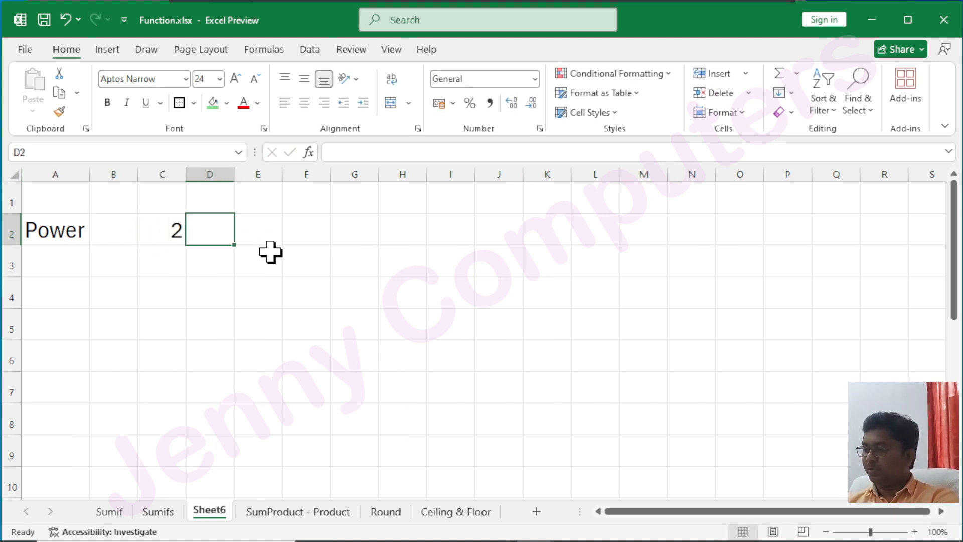
type("2")
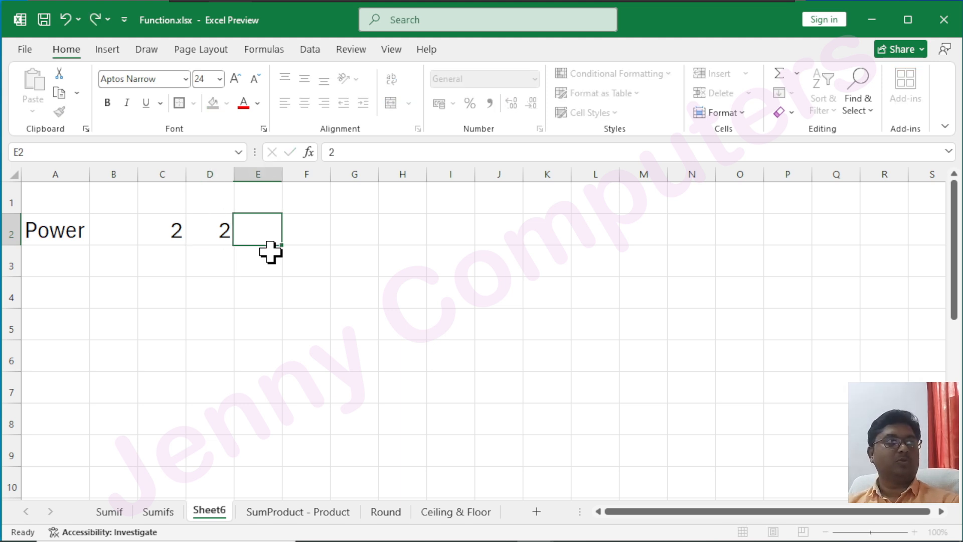
key("Tab")
key("Tab")
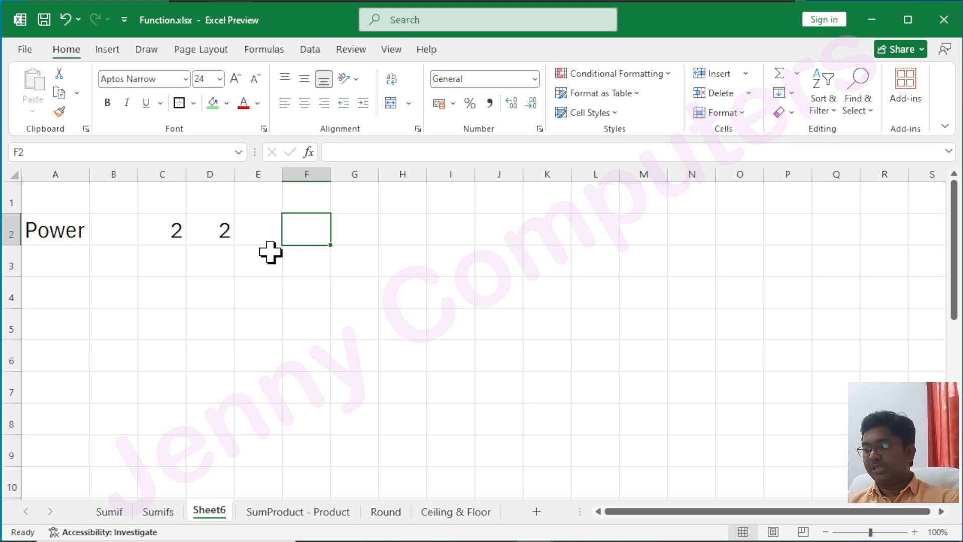
type("4")
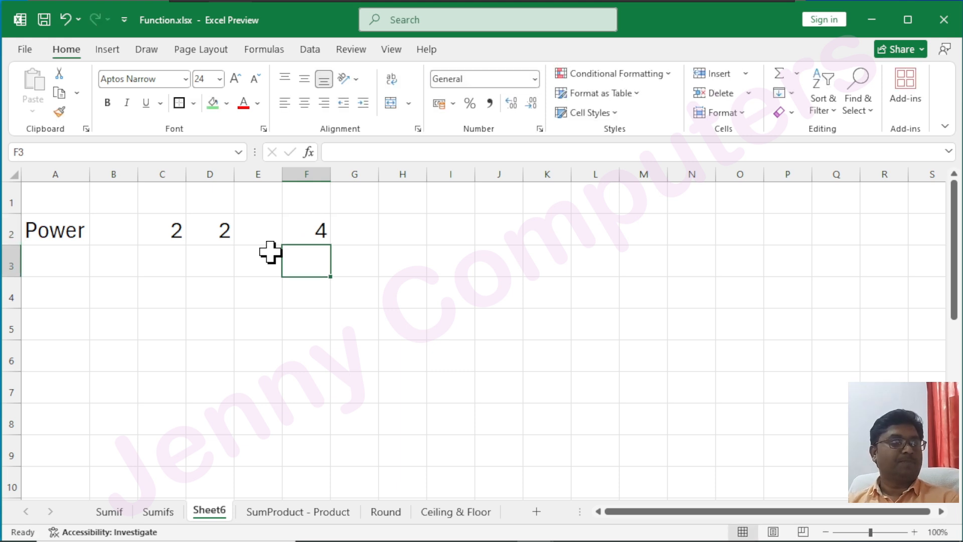
- Change the exponent in D2 to 3 and clear the example result in F2
left_click(270, 252)
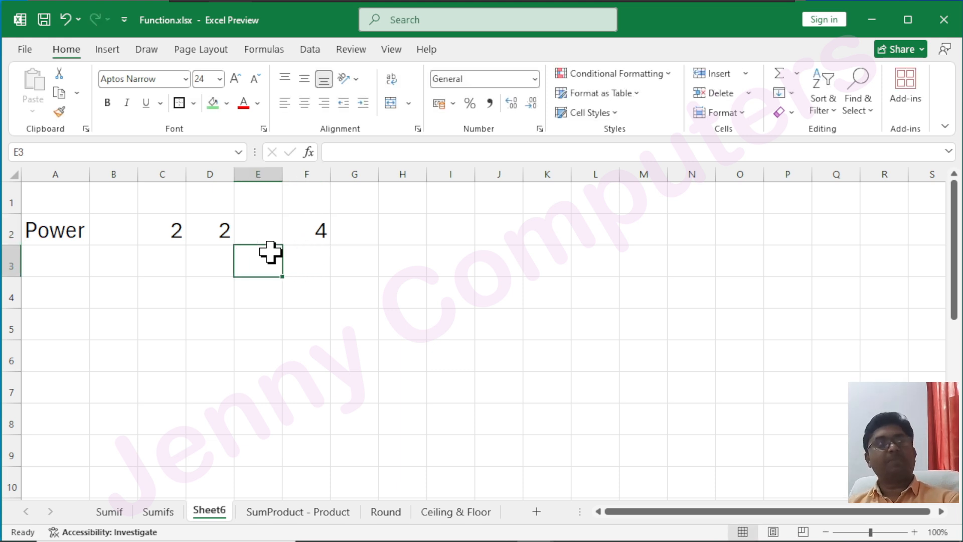
key("Up")
key("Left")
type("3")
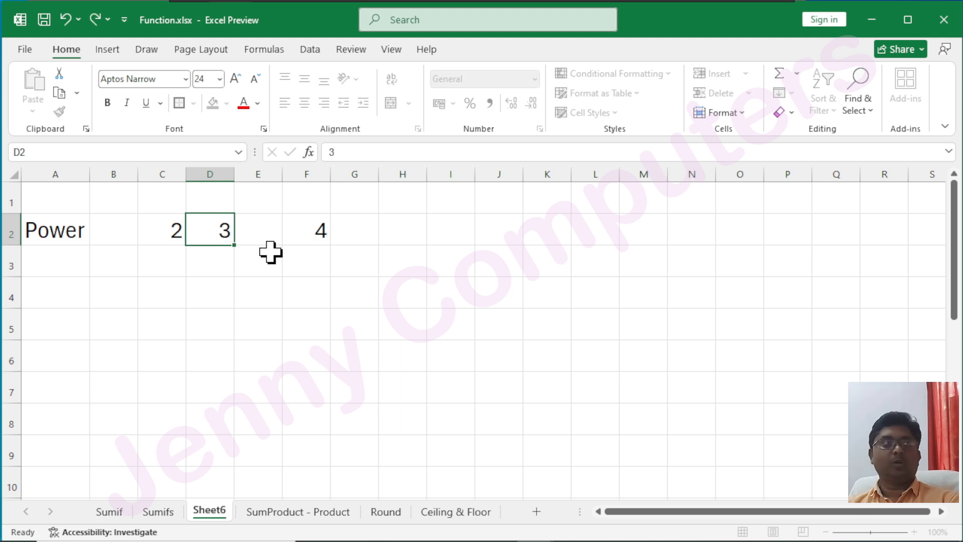
key("Tab")
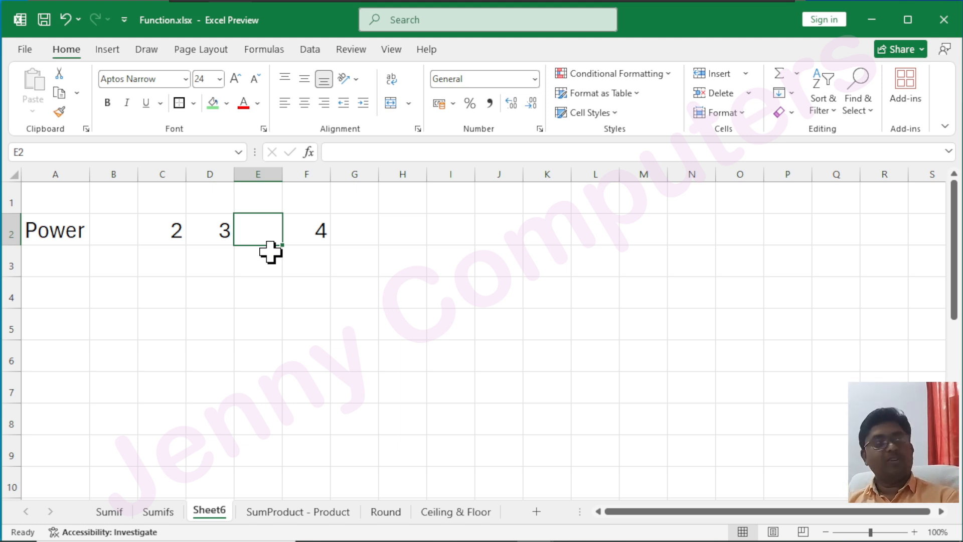
key("Right")
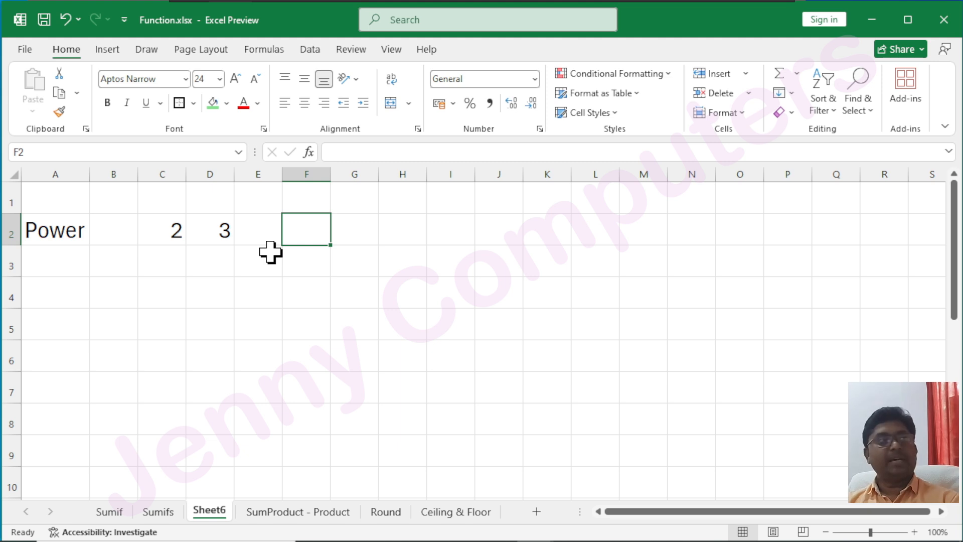
- Search the function library for "power" and insert the POWER function in cell F2
left_click(108, 50)
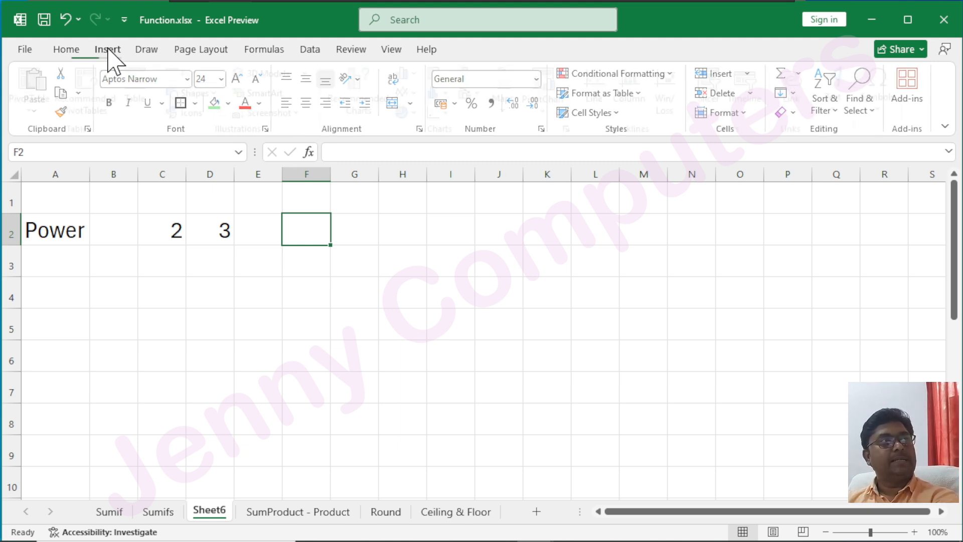
left_click(265, 50)
left_click(28, 98)
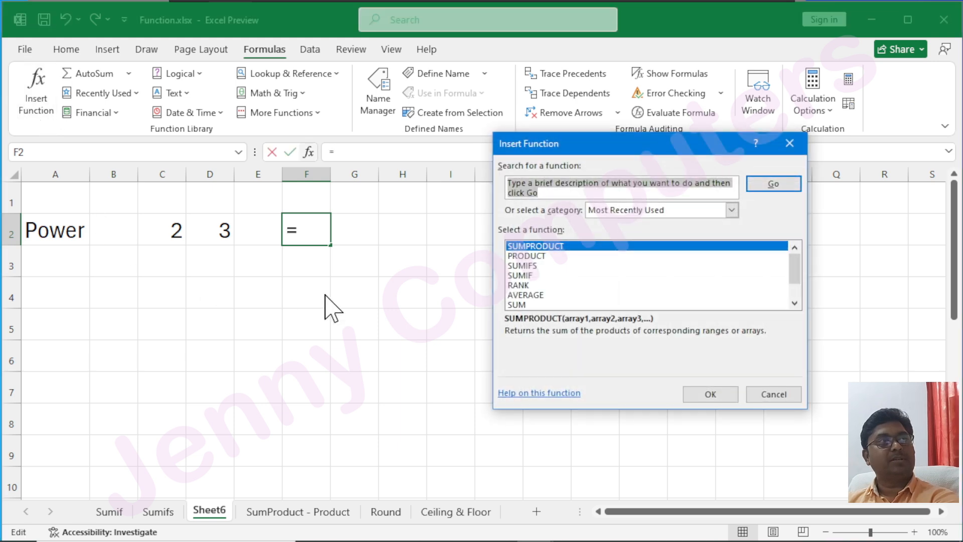
type("power")
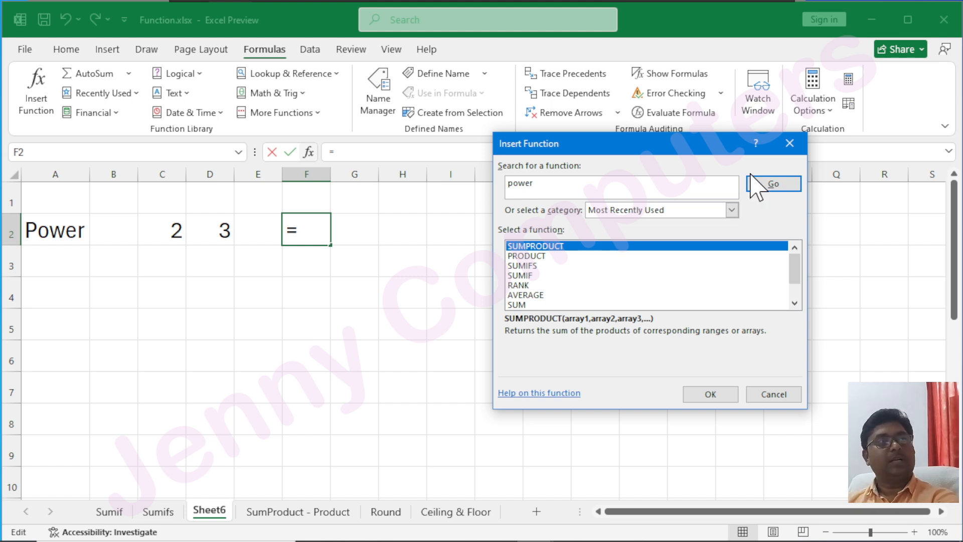
left_click(766, 184)
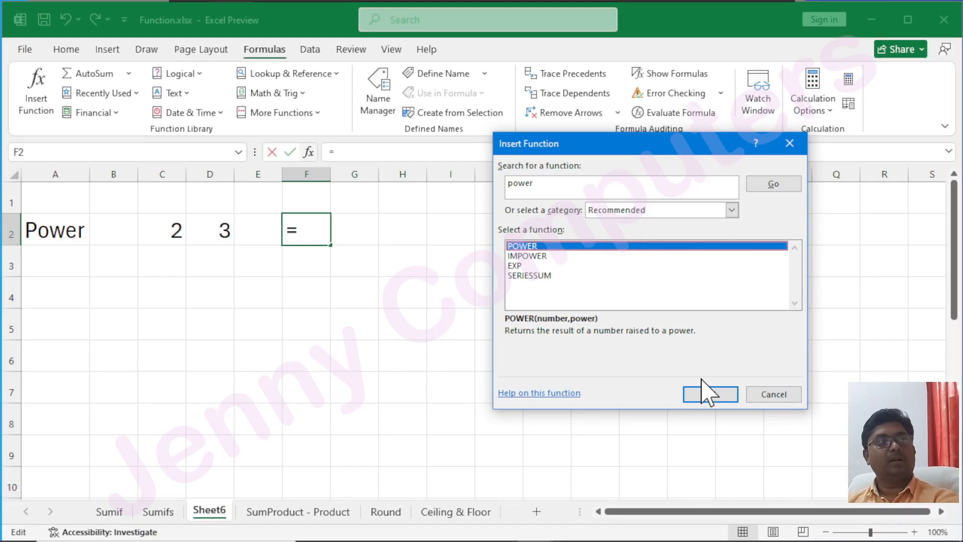
left_click(706, 395)
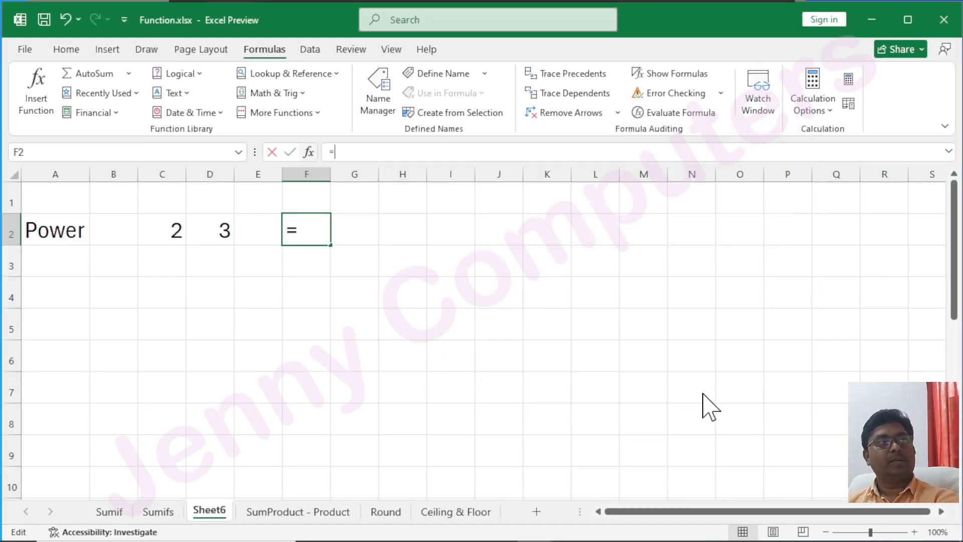
- Set the POWER function's Number argument to C2 and its Power argument to D2, and complete the formula
left_click_drag(581, 183, 532, 243)
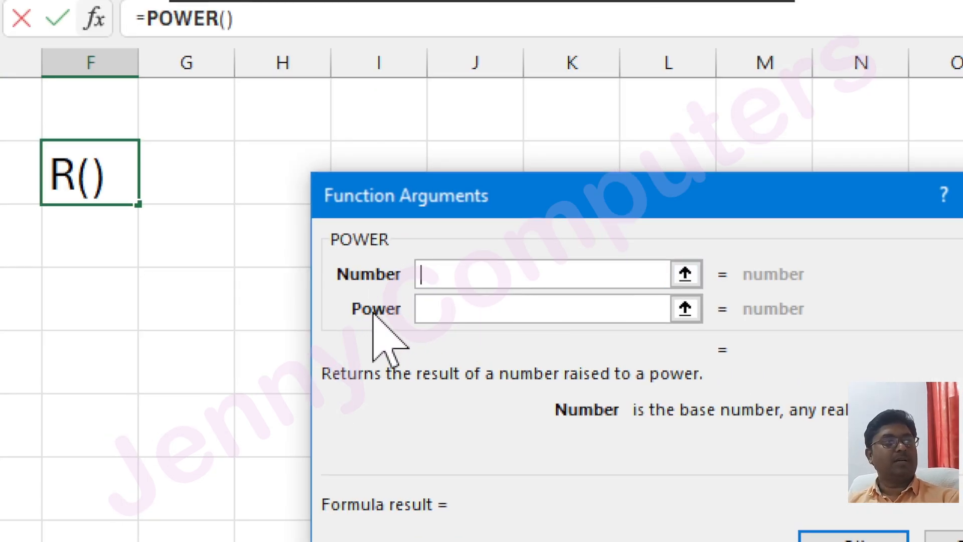
left_click(121, 185)
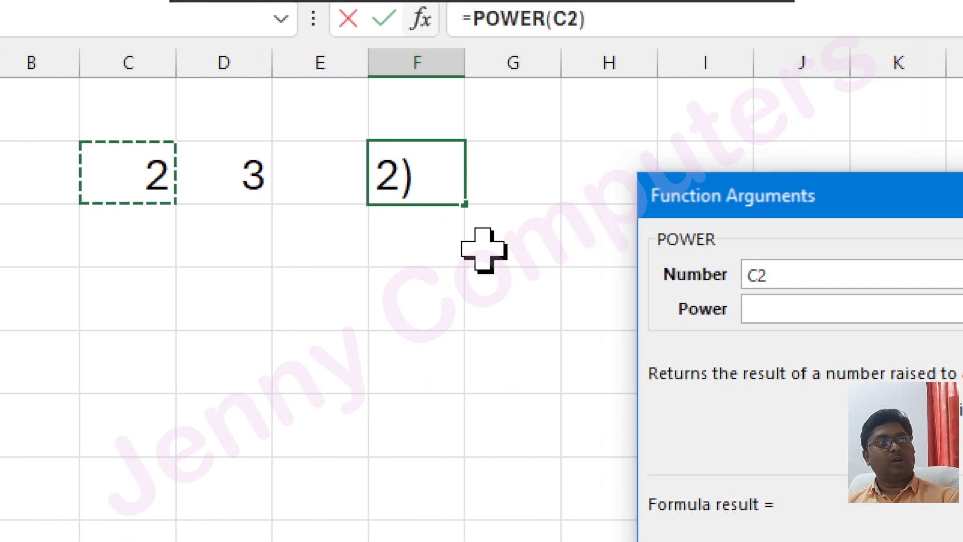
left_click(775, 319)
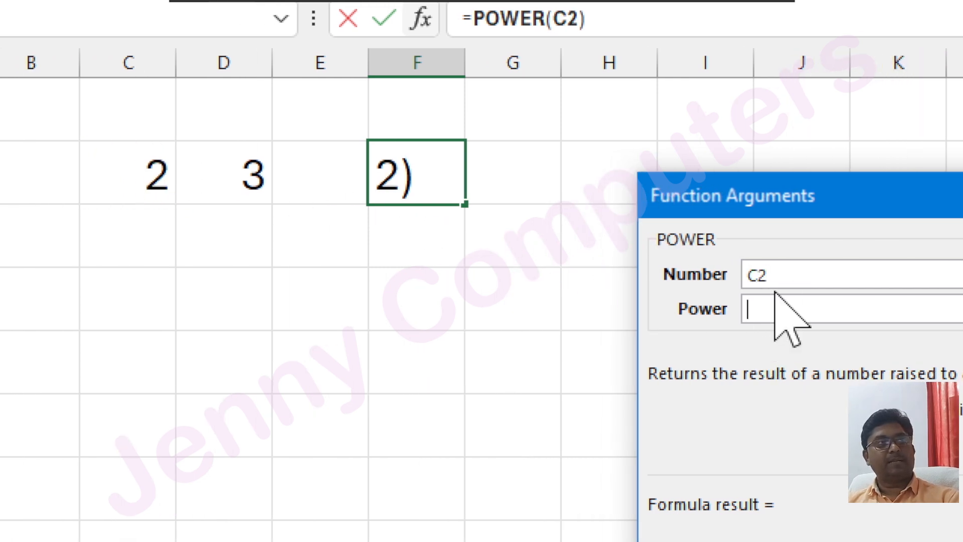
left_click(236, 183)
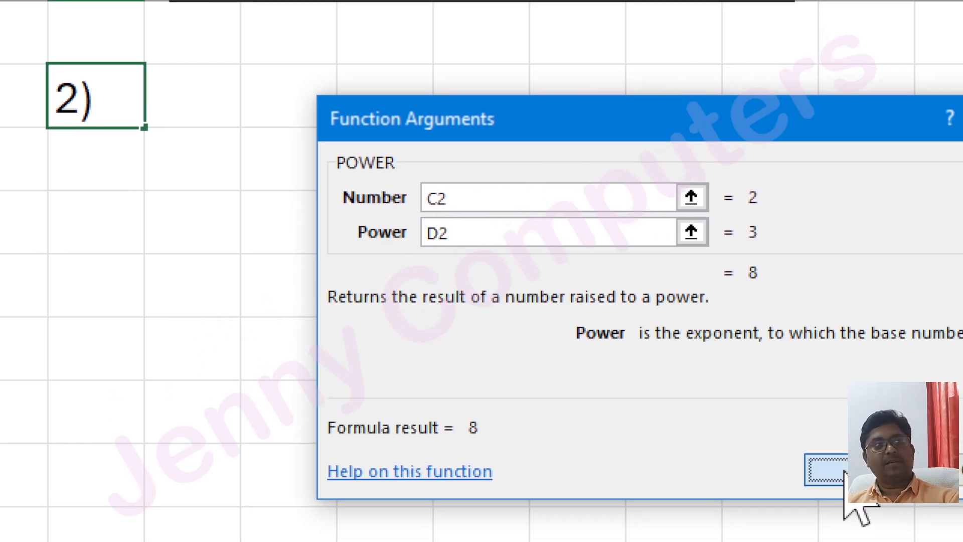
left_click(846, 474)
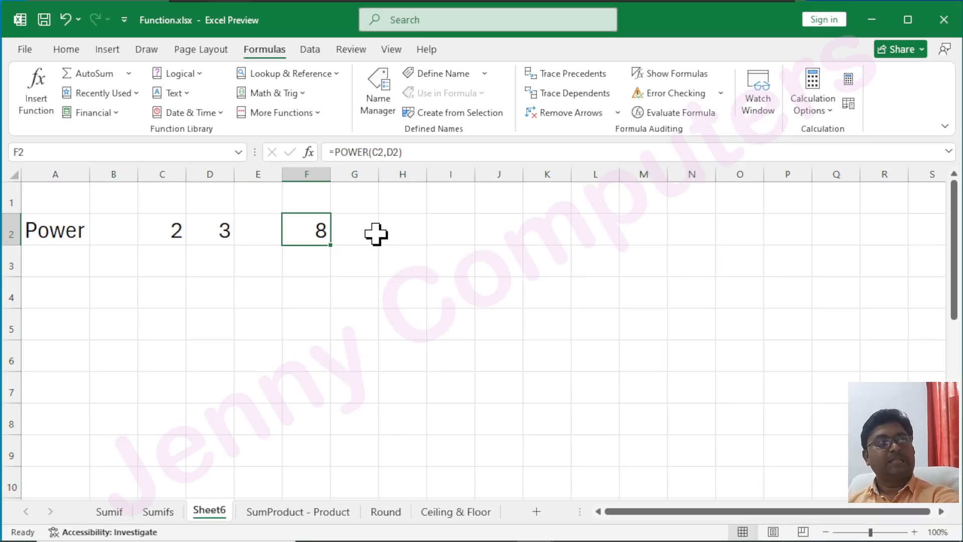
- Write the formula =POWER(C2,D2) directly in cell H2
left_click(315, 100)
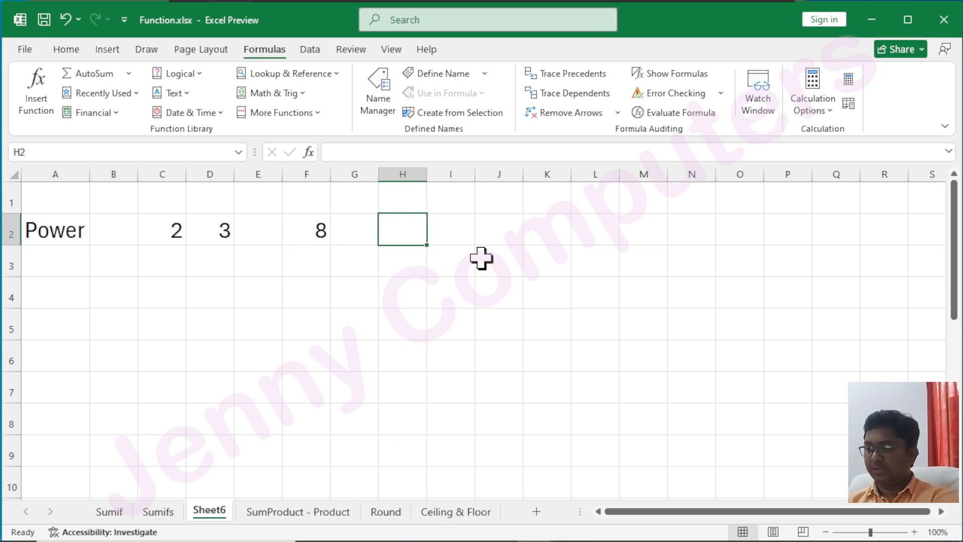
type("=poweer")
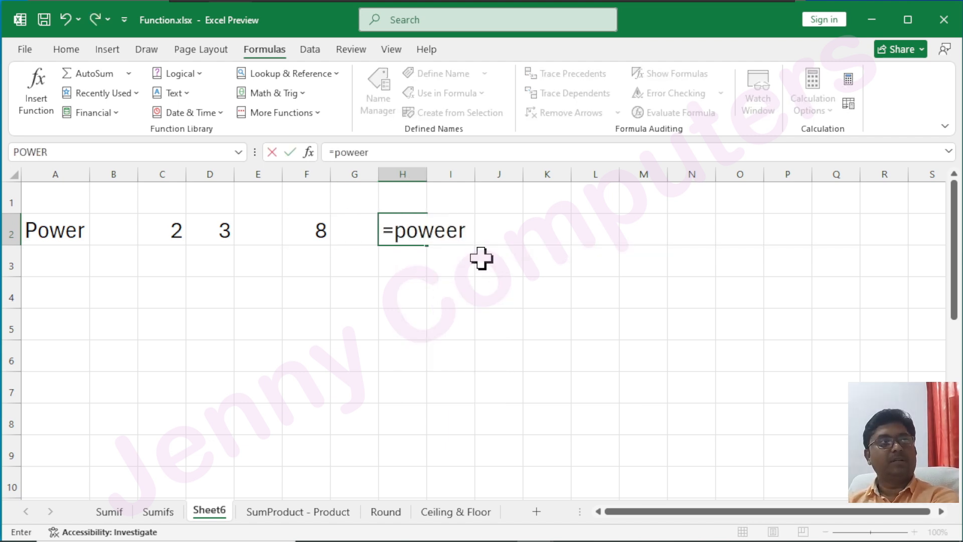
key("BackSpace")
key("BackSpace")
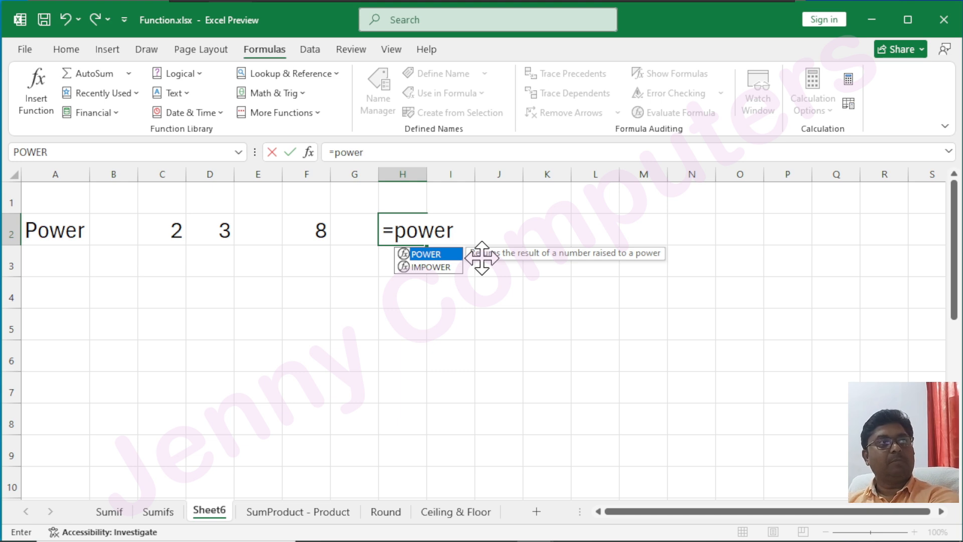
type("r")
key("Tab")
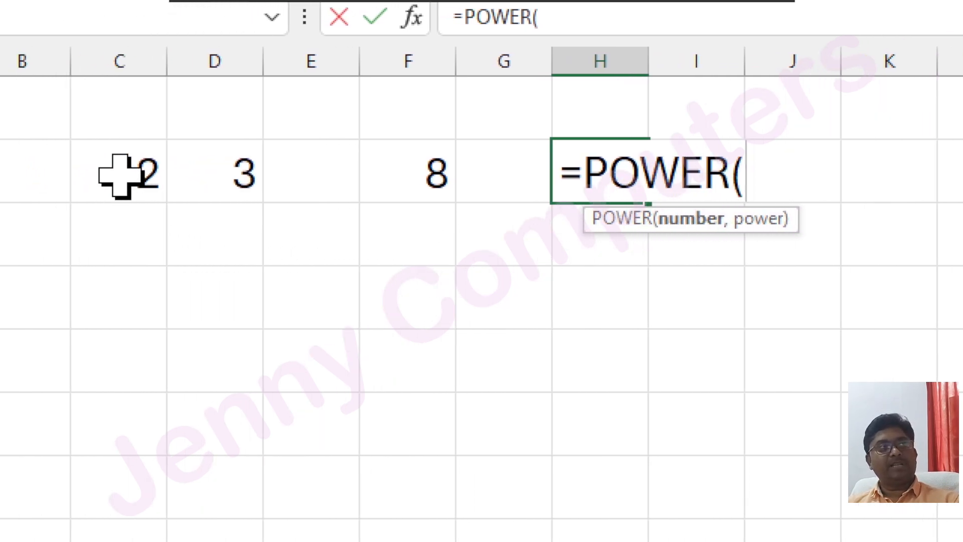
left_click(120, 170)
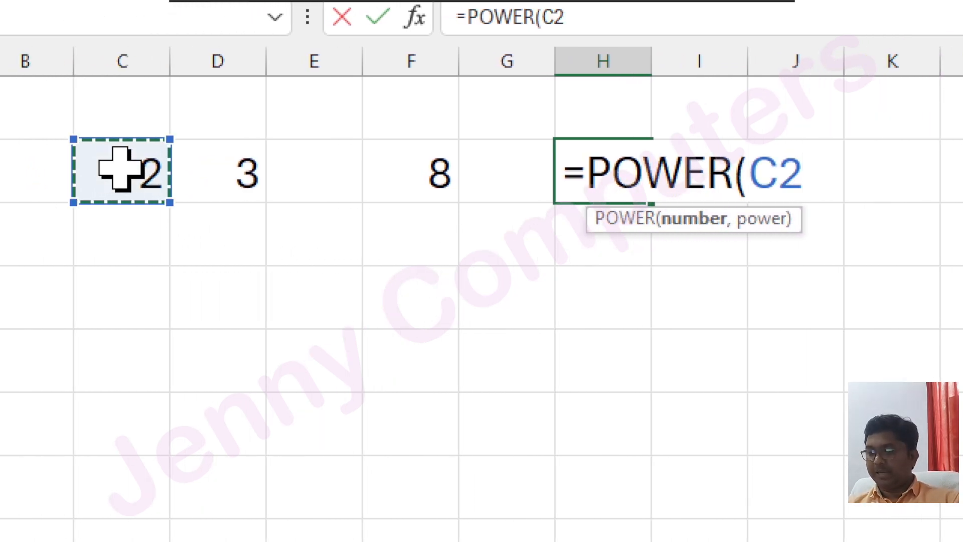
type(",")
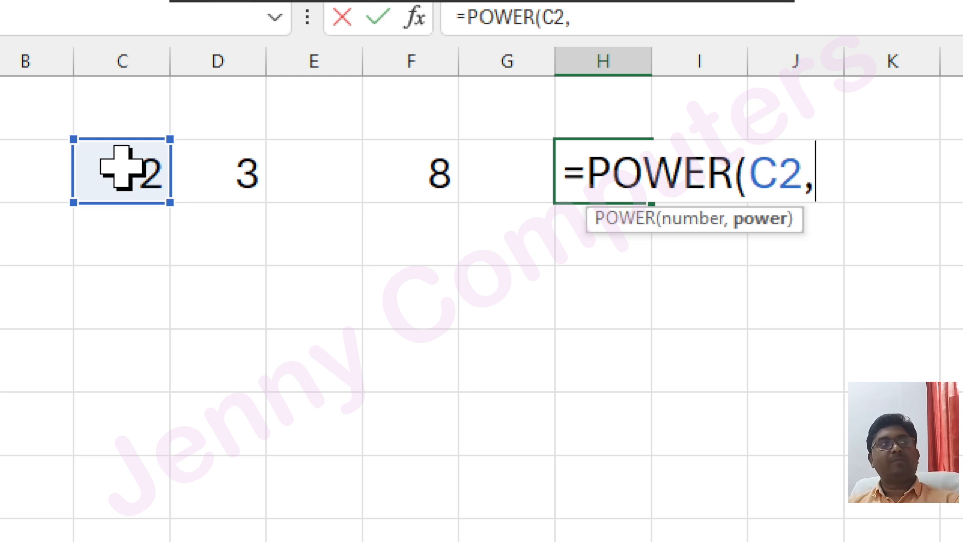
left_click(209, 164)
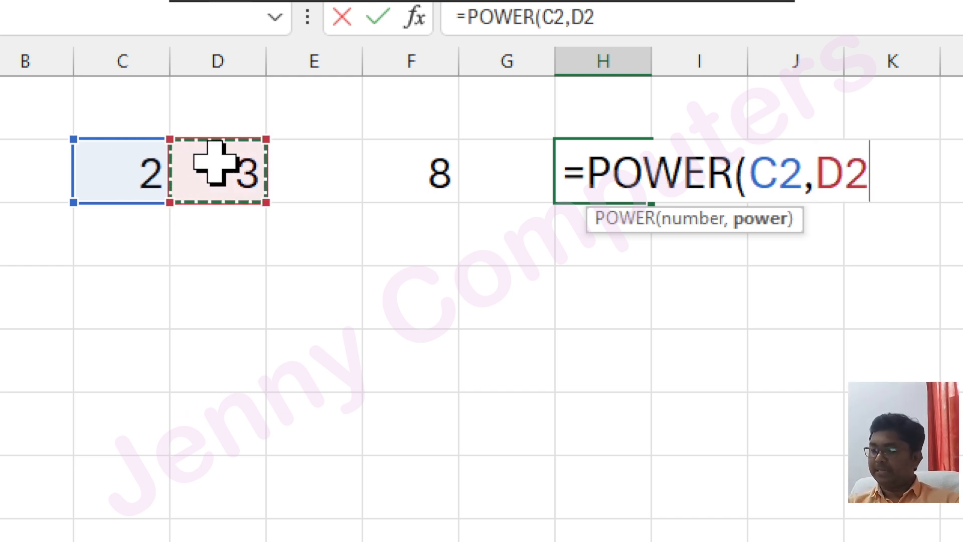
type(")")
key("Return")
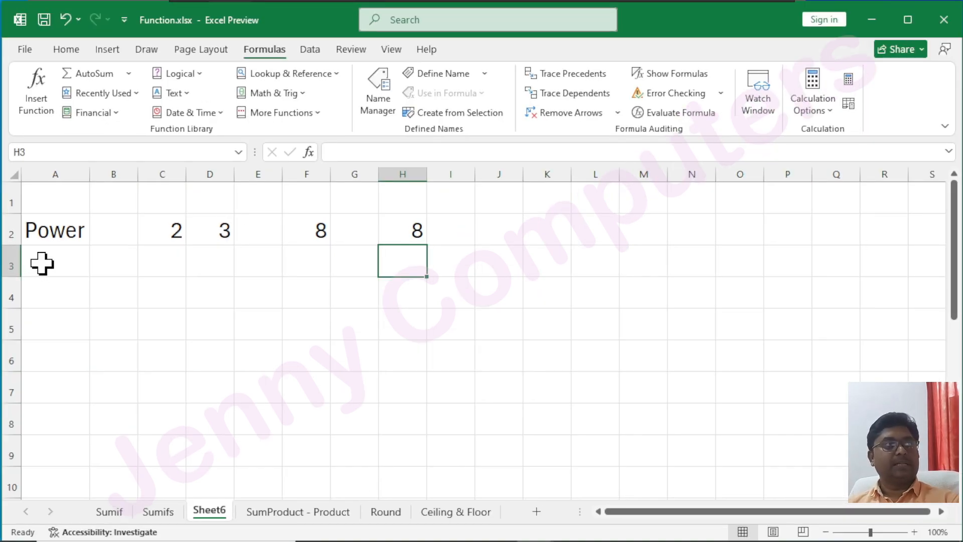
- Widen column A and enter the label "Sqrt" in cell A3
left_click(41, 261)
left_click_drag(91, 174, 135, 174)
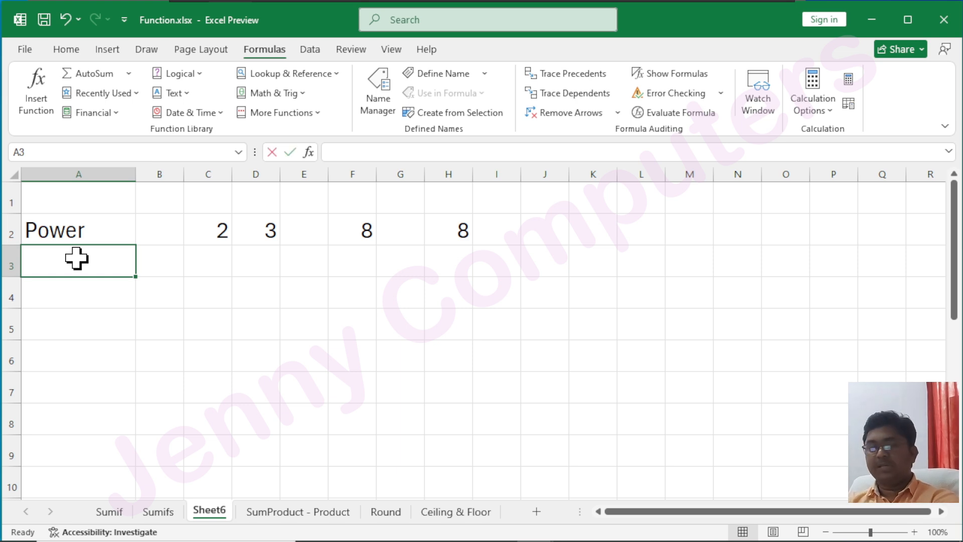
type("Sqrt")
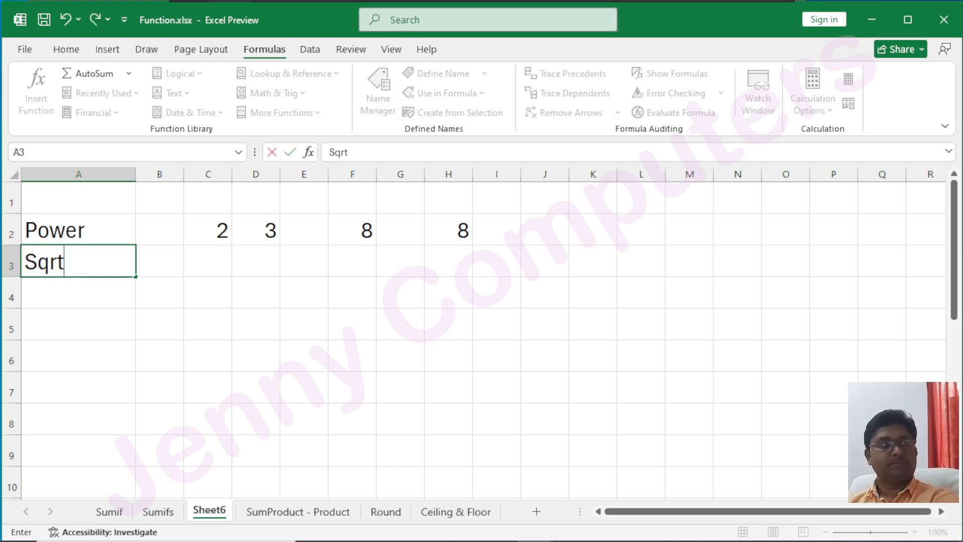
key("Tab")
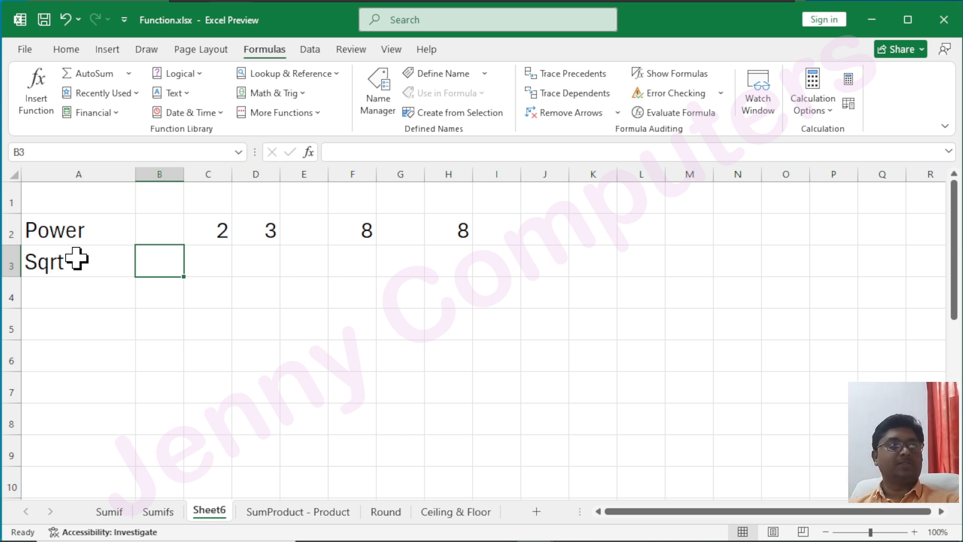
- Enter the value 3 in cell C3 of the Sqrt row
key("Right")
type("3")
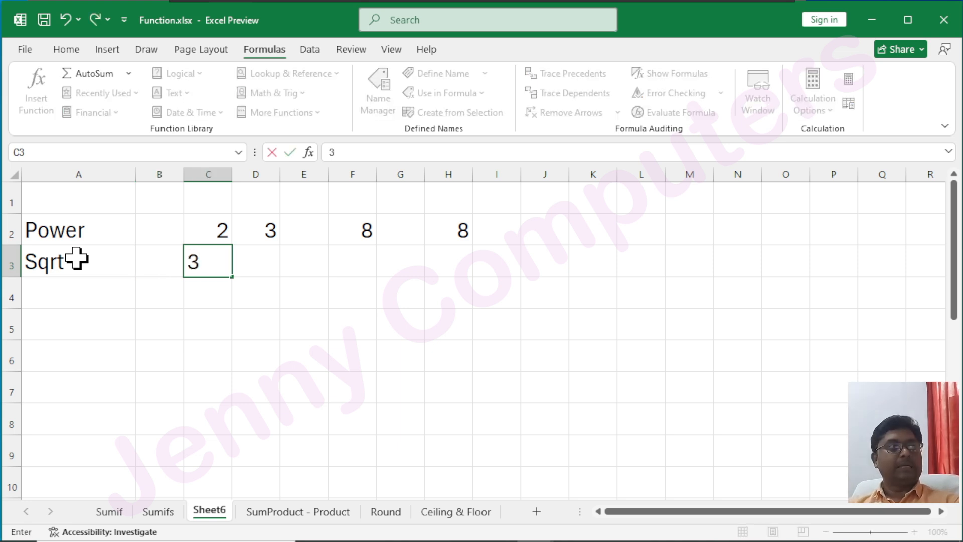
key("Tab")
- Search the function library for "sqrt" and insert the SQRT function in cell F3
key("Tab")
key("Right")
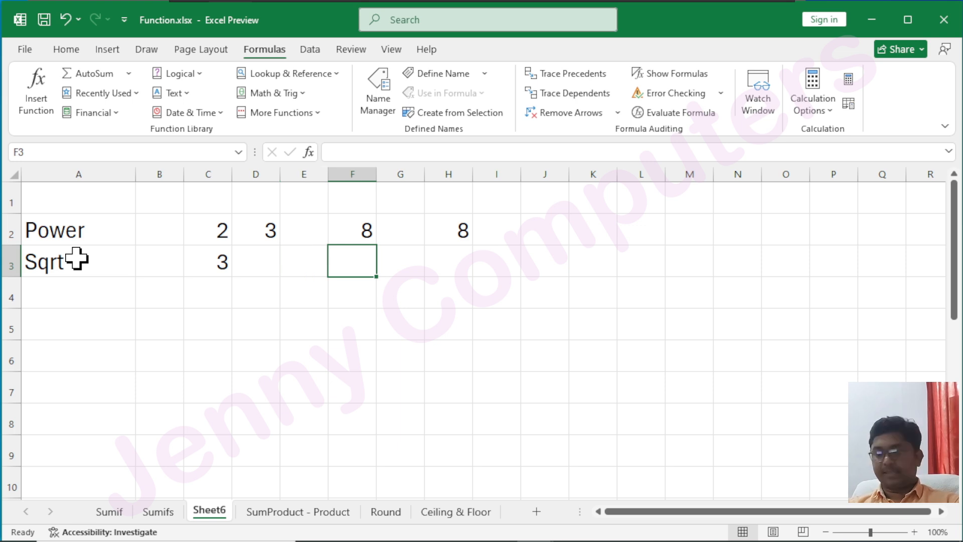
left_click(39, 105)
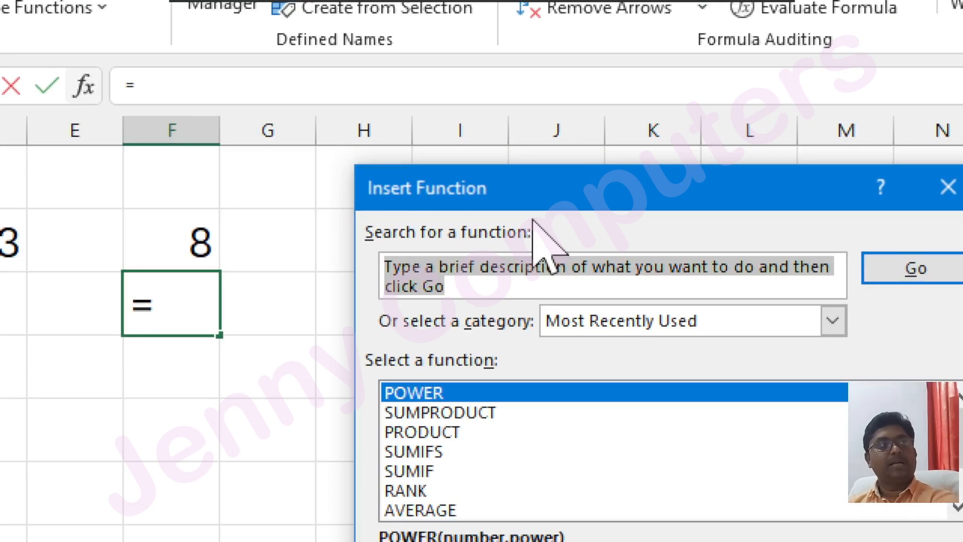
type("sq")
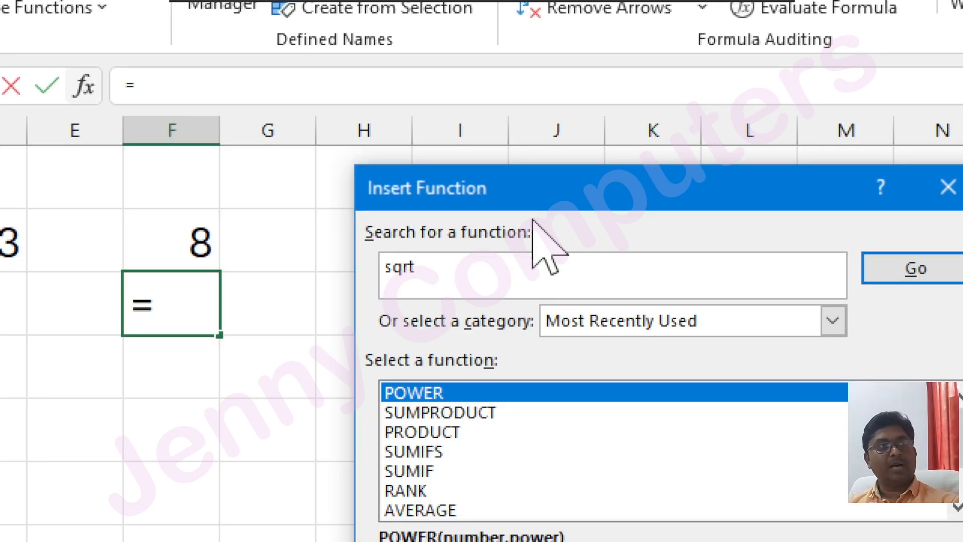
type("rt")
left_click(893, 271)
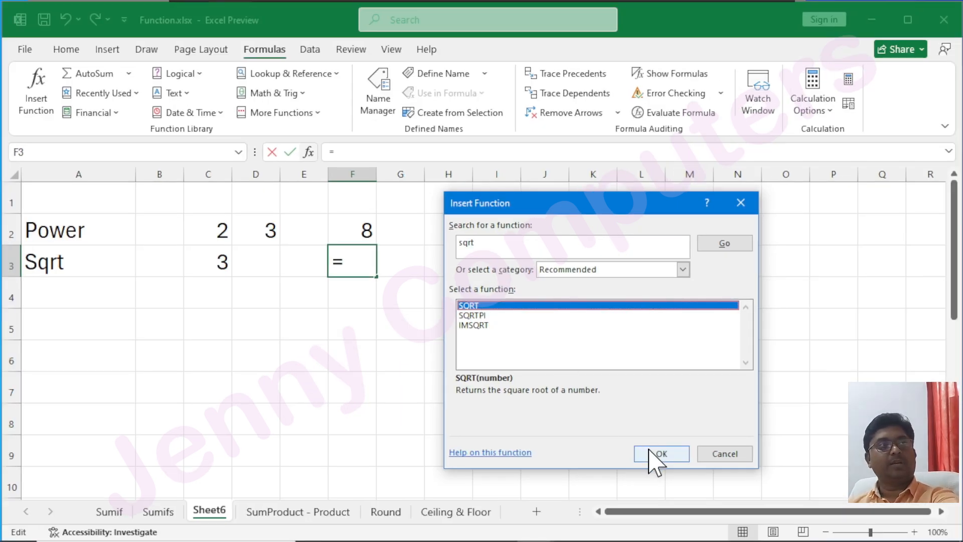
left_click(654, 456)
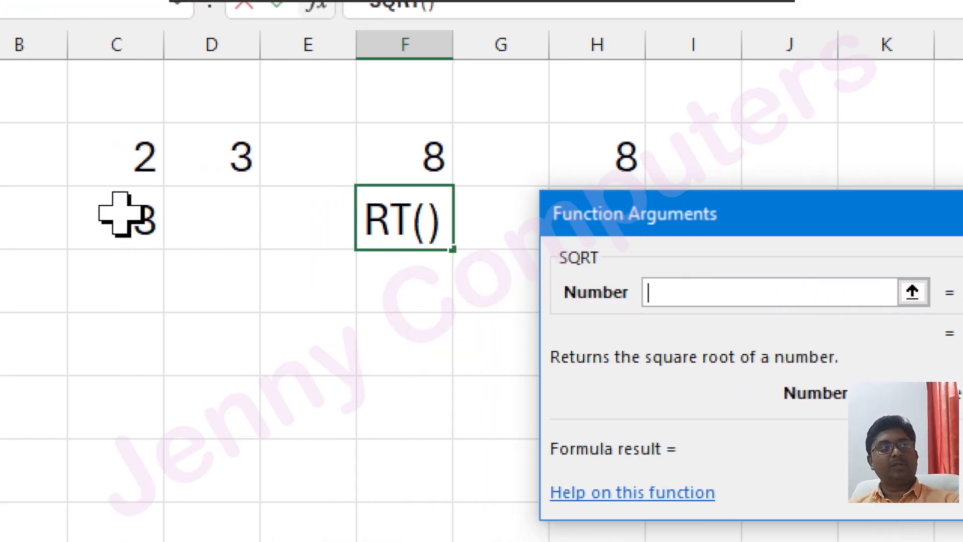
- Set the SQRT function's Number argument to C3, complete the formula, and widen column F to fit the decimals
left_click(120, 215)
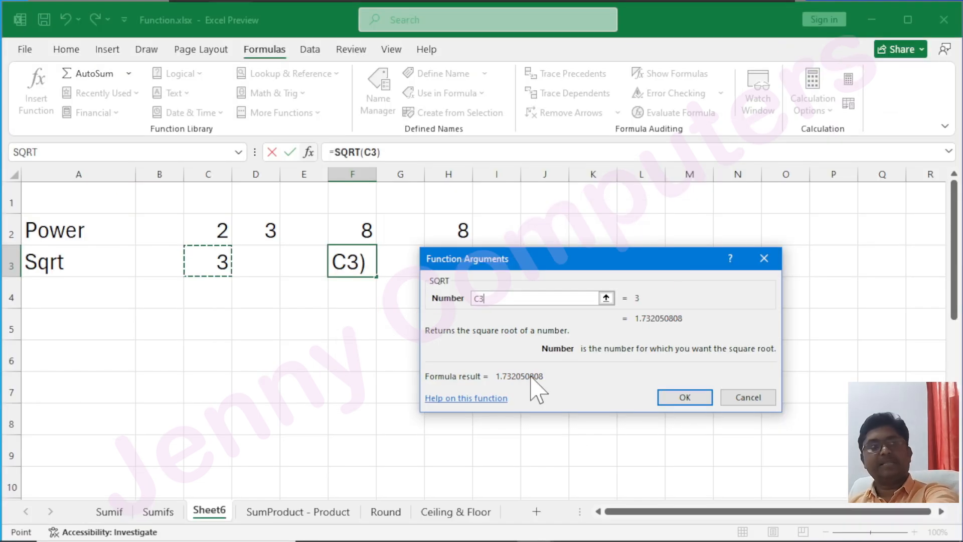
left_click(672, 399)
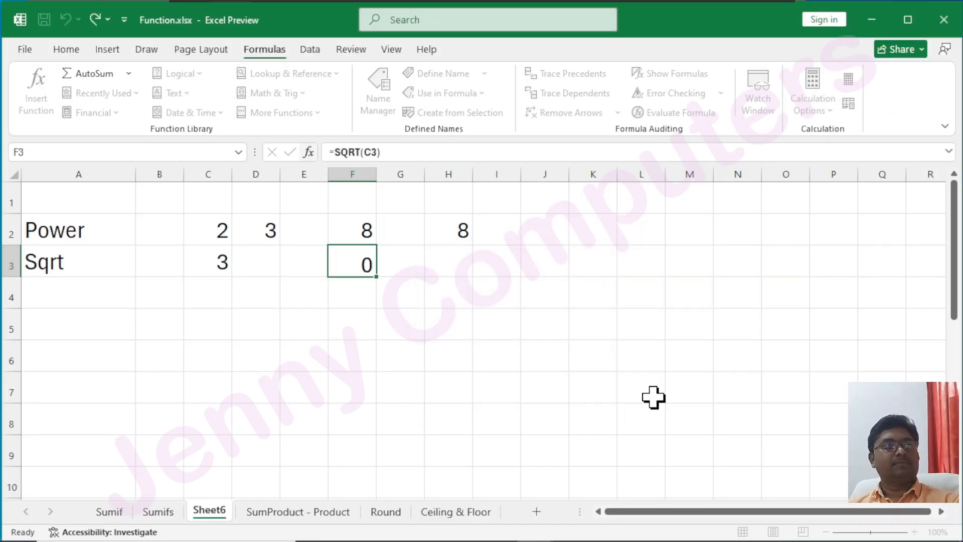
left_click_drag(377, 174, 405, 174)
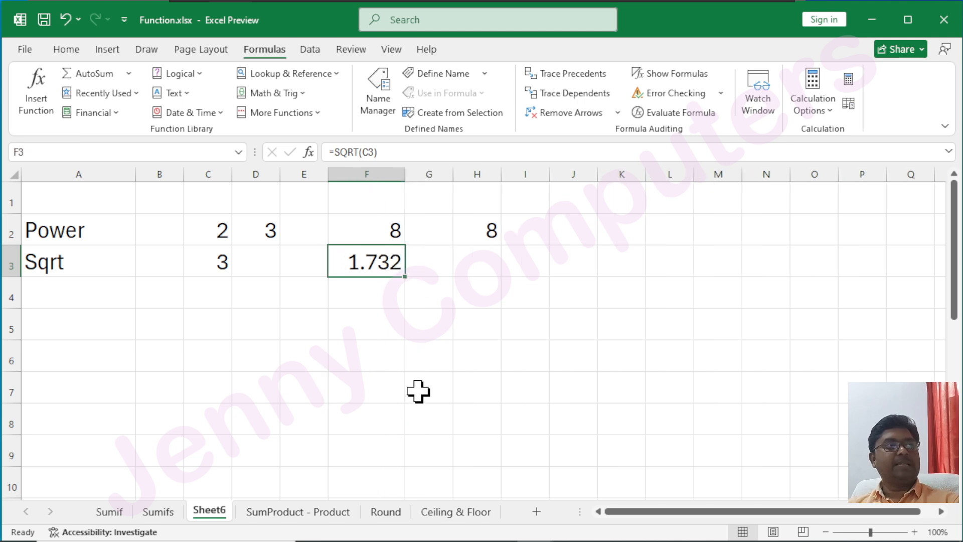
- Enter the label "mod()" in cell A4
left_click(96, 298)
type("mod")
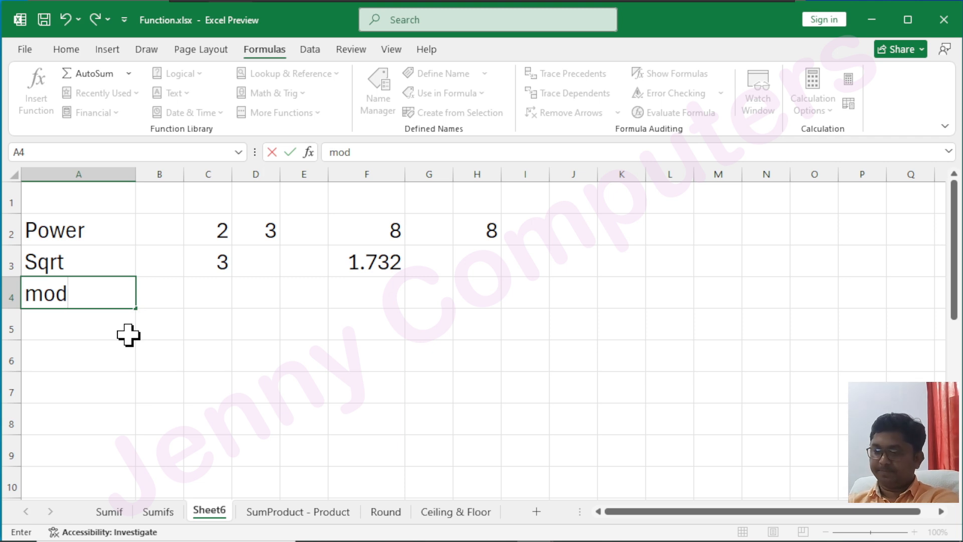
type("()")
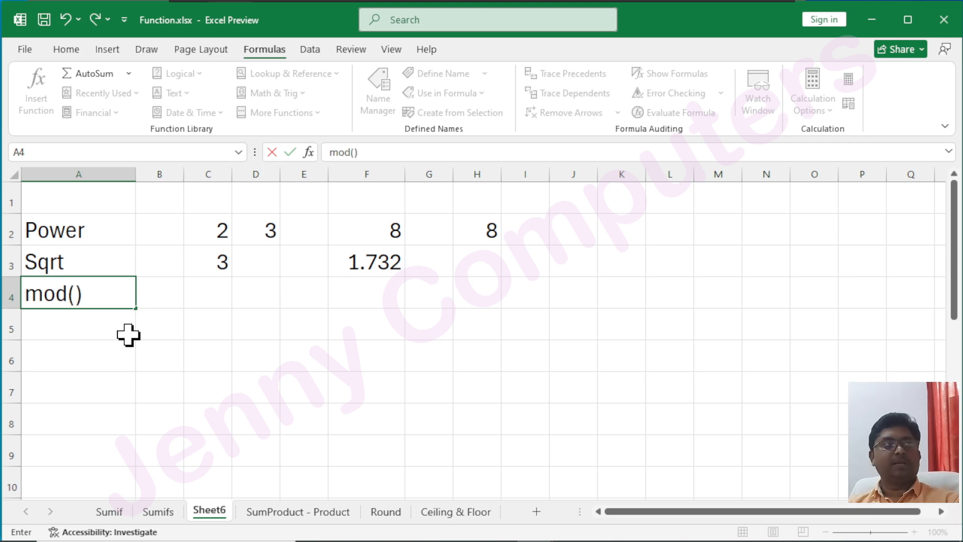
key("Tab")
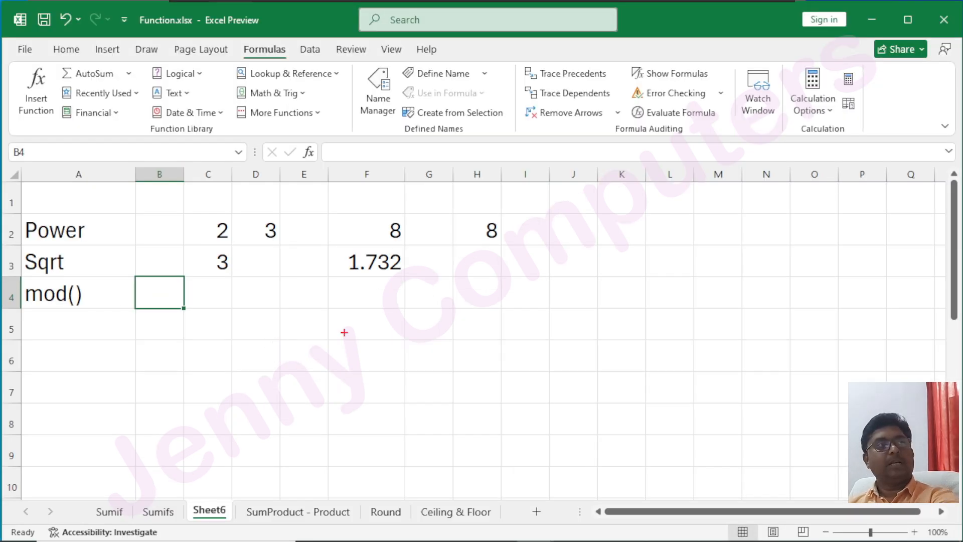
left_click_drag(462, 303, 456, 401)
left_click_drag(460, 293, 596, 279)
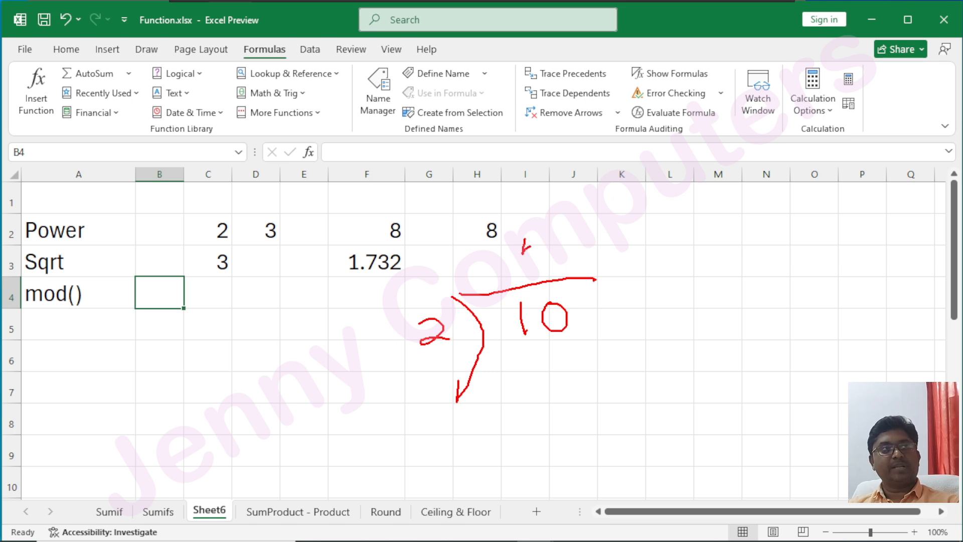
left_click_drag(571, 339, 585, 364)
left_click_drag(532, 386, 630, 364)
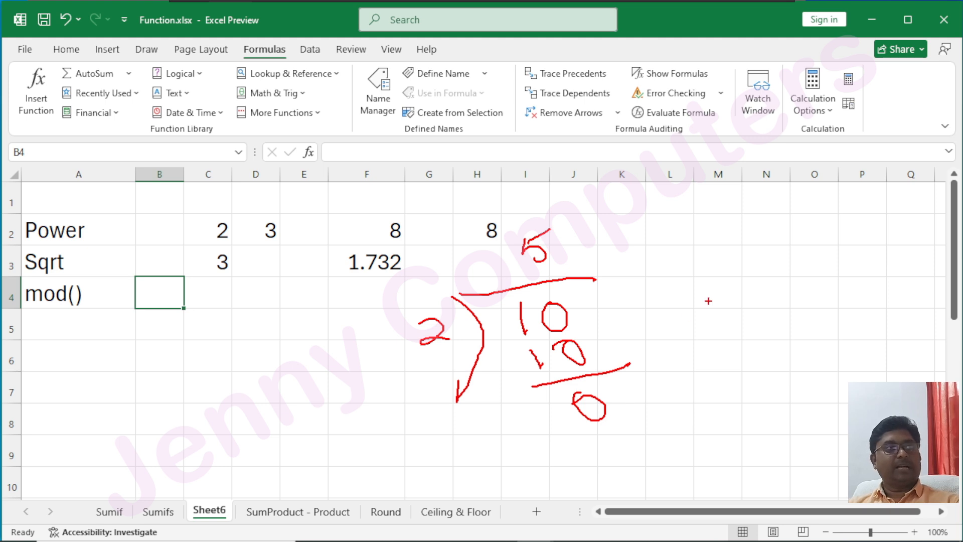
left_click_drag(720, 276, 713, 364)
left_click_drag(712, 255, 838, 220)
left_click_drag(764, 258, 776, 300)
left_click_drag(792, 269, 808, 307)
mouse_move(649, 297)
left_mouse_down()
mouse_move(659, 320)
mouse_move(692, 313)
left_mouse_up()
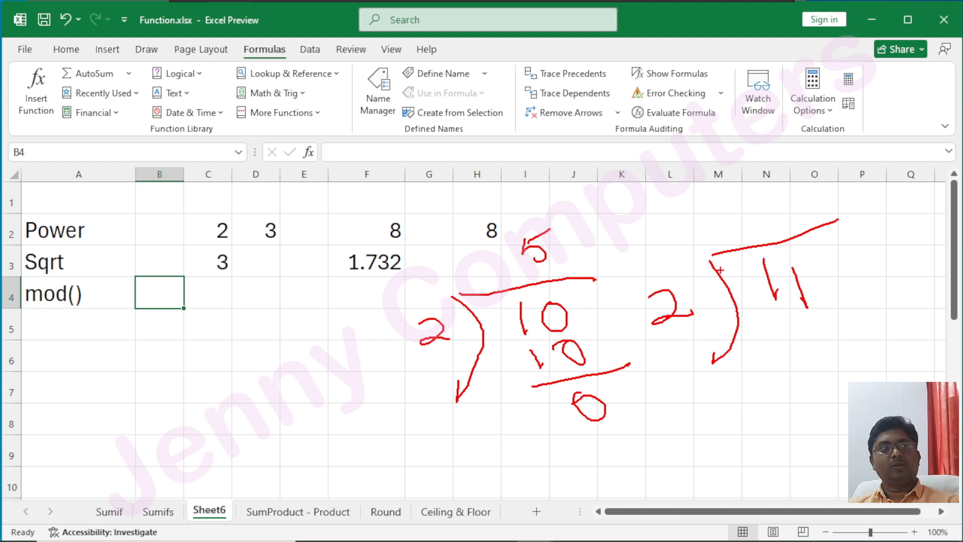
mouse_move(738, 214)
left_mouse_down()
mouse_move(742, 222)
mouse_move(767, 184)
left_mouse_up()
mouse_move(798, 327)
left_mouse_down()
mouse_move(803, 346)
mouse_move(894, 356)
left_mouse_up()
left_click_drag(833, 402, 838, 409)
left_click_drag(880, 368, 848, 458)
mouse_move(892, 381)
left_mouse_down()
mouse_move(925, 355)
mouse_move(910, 316)
mouse_move(958, 353)
left_mouse_up()
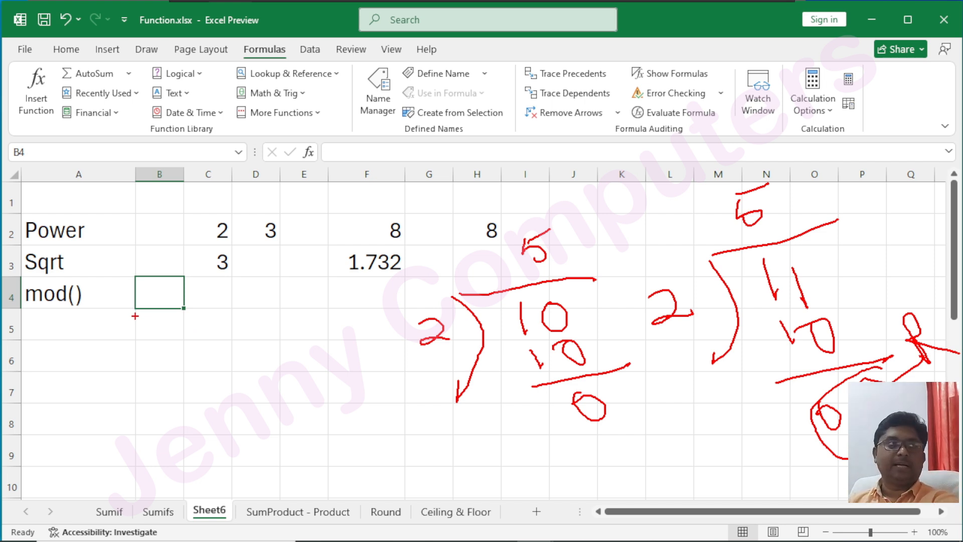
key("Escape")
- Enter 10 in cell C4 and 2 in cell E4 as the number and divisor
left_click(208, 295)
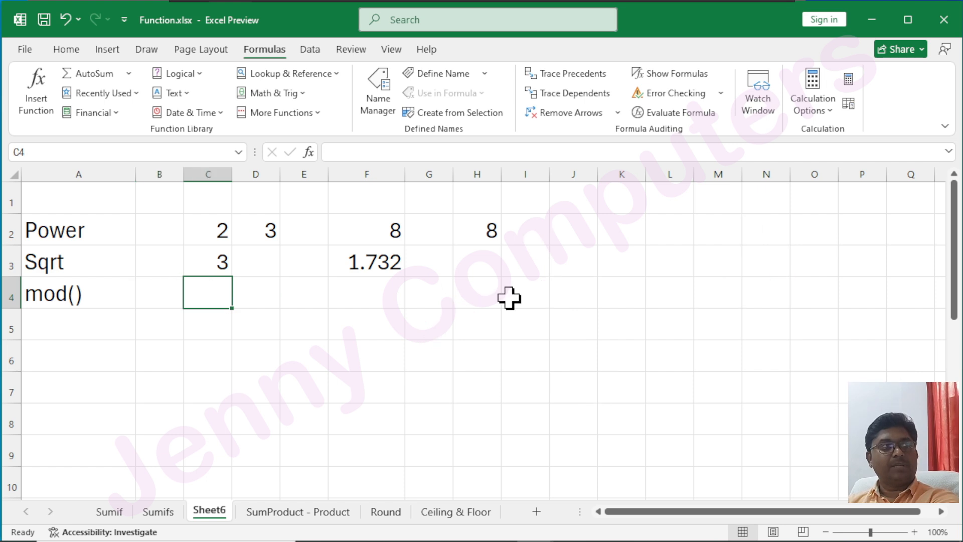
type("10")
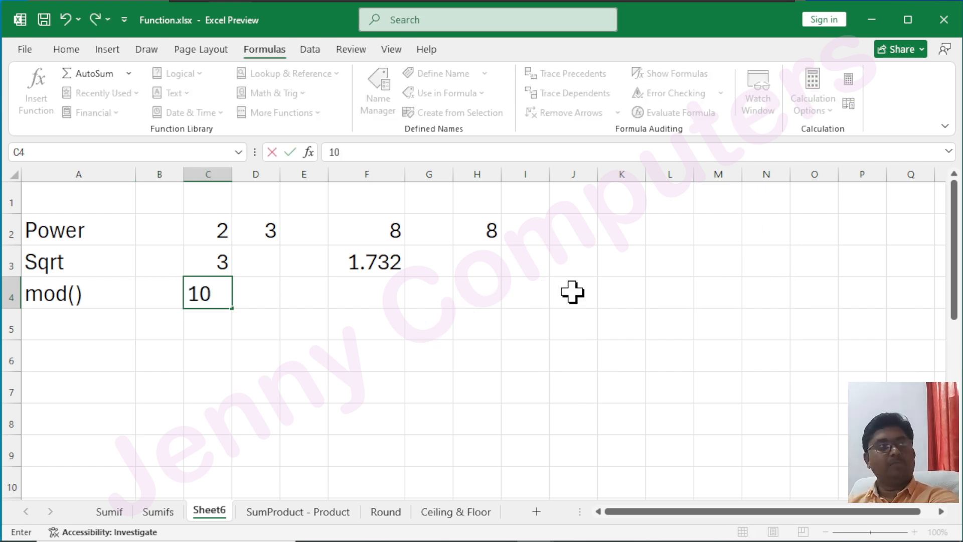
key("Tab")
key("Tab")
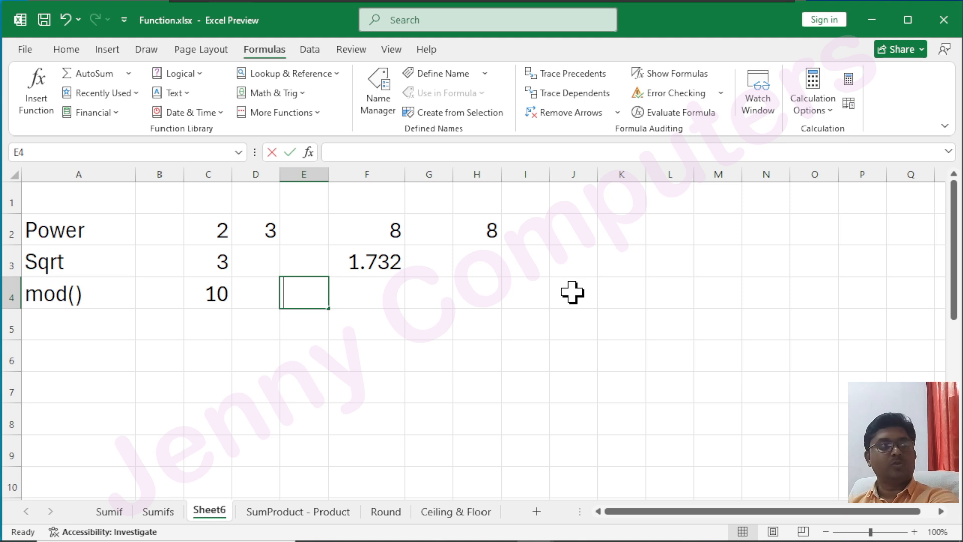
type("2")
key("Right")
- Widen column H, search the function library for "mod", and insert the MOD function in cell H4
key("Right")
key("Right")
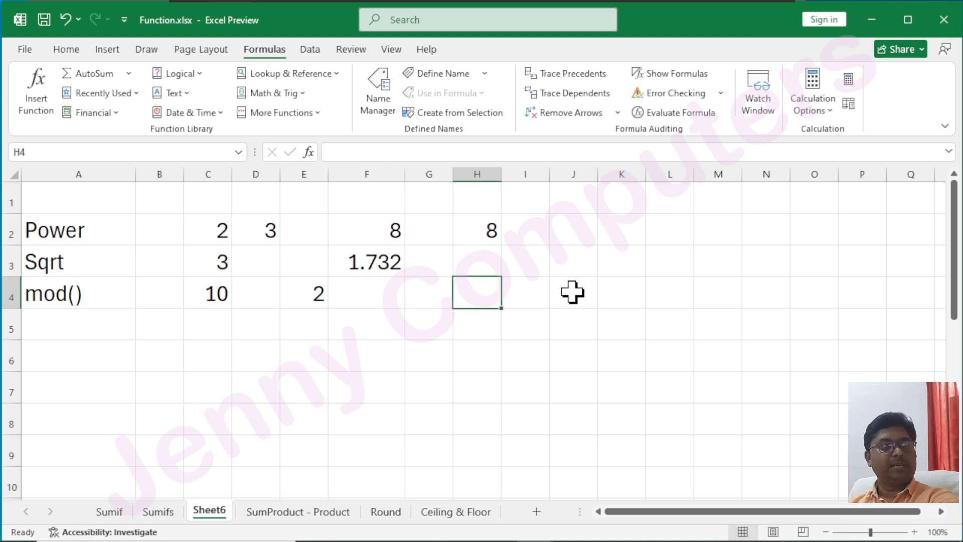
left_click_drag(502, 175, 537, 174)
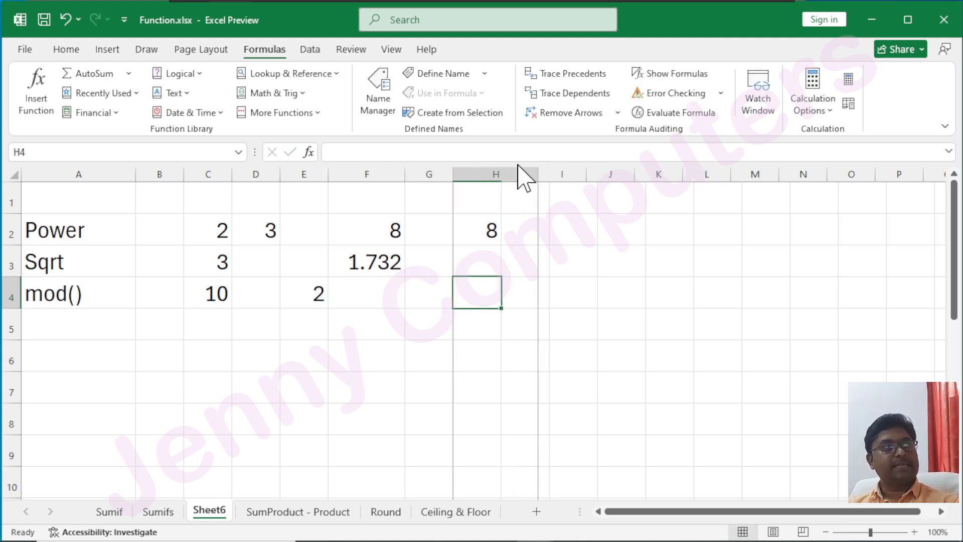
left_click(37, 103)
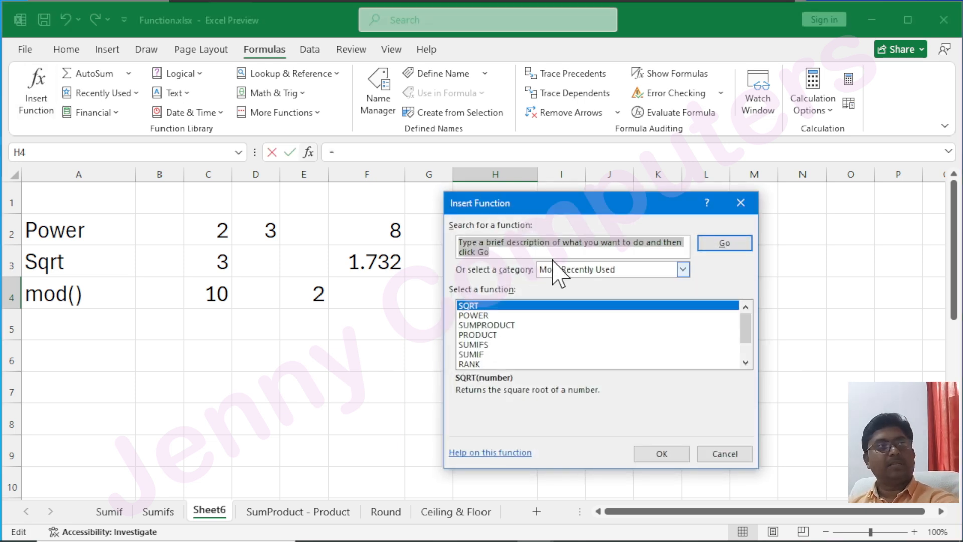
type("mod")
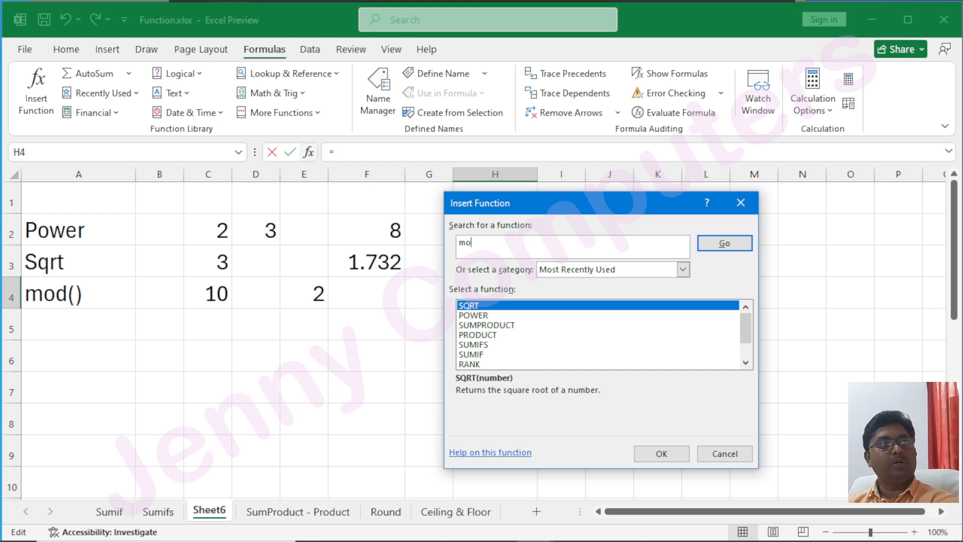
left_click(722, 244)
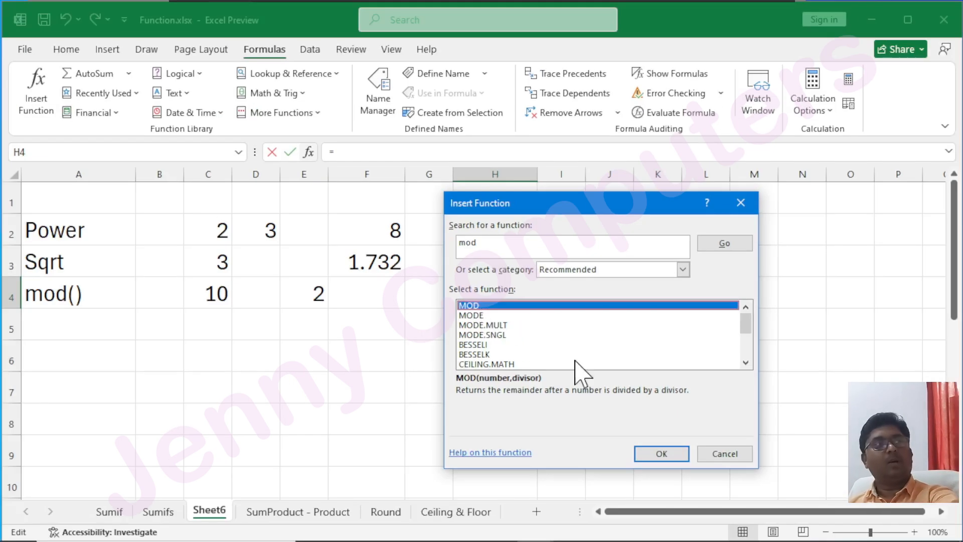
left_click(642, 541)
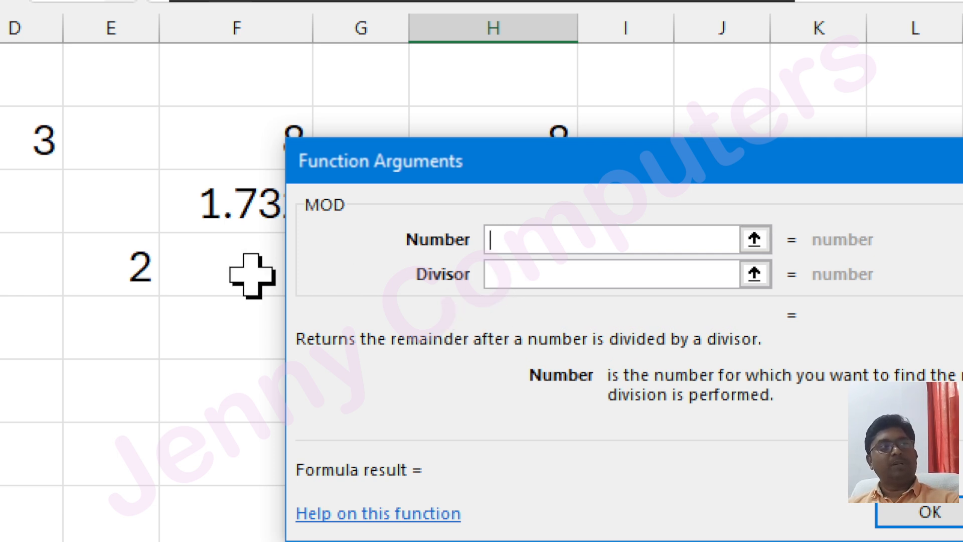
- Set the MOD function's Number argument to C4 and its Divisor argument to E4, and complete the formula
left_click(120, 271)
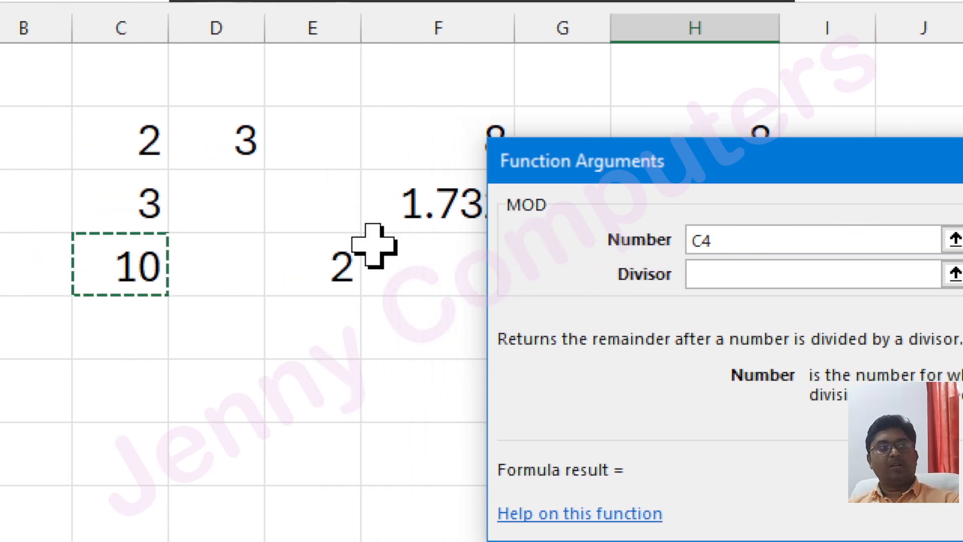
left_click(707, 273)
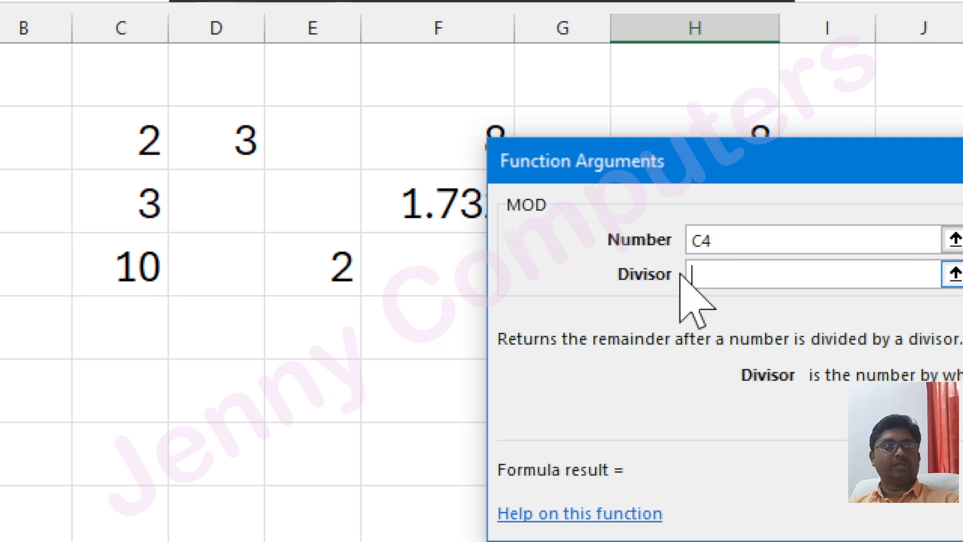
left_click(330, 270)
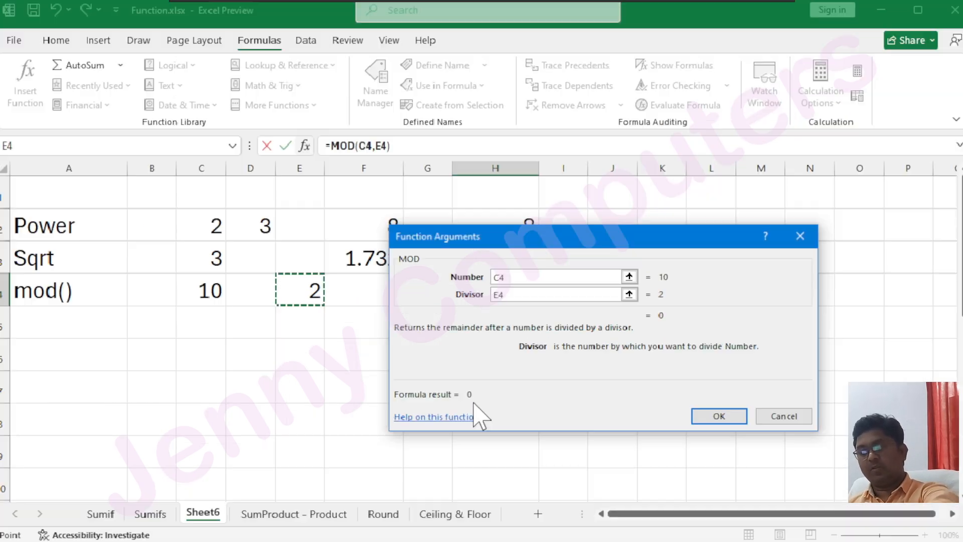
left_click(705, 422)
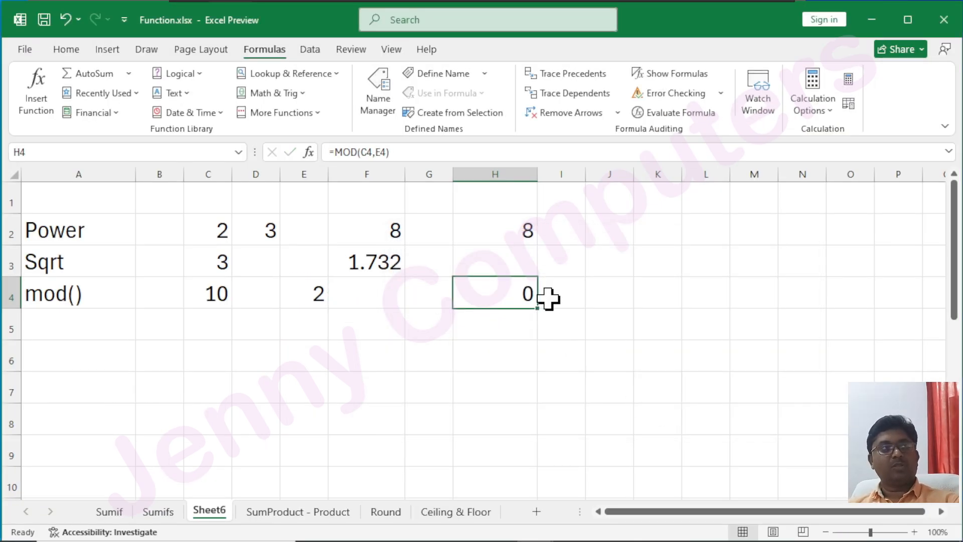
- Change the number in cell C4 to 11
left_click(197, 295)
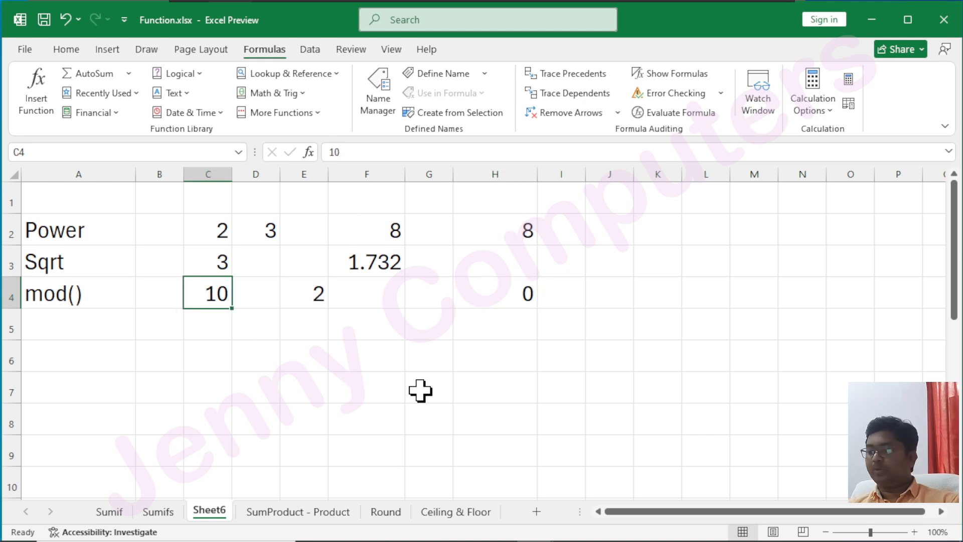
type("11")
key("Return")
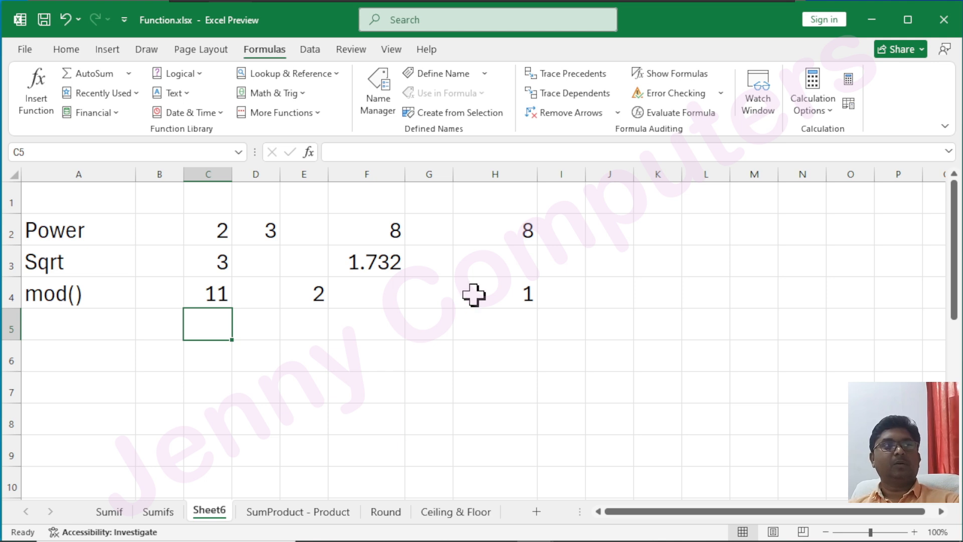
- Rewrite the formula in cell H4 directly as =MOD(C4,E4)
left_click(473, 294)
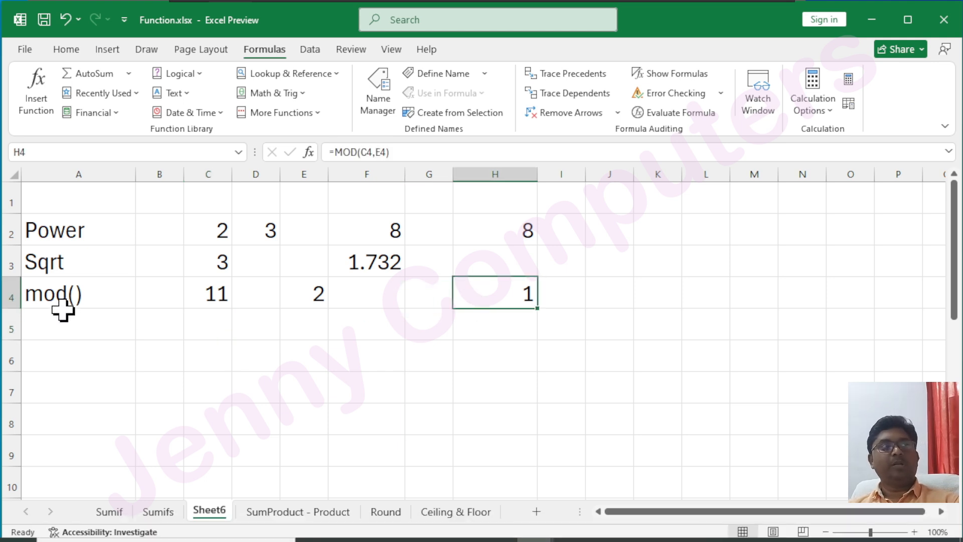
type("=")
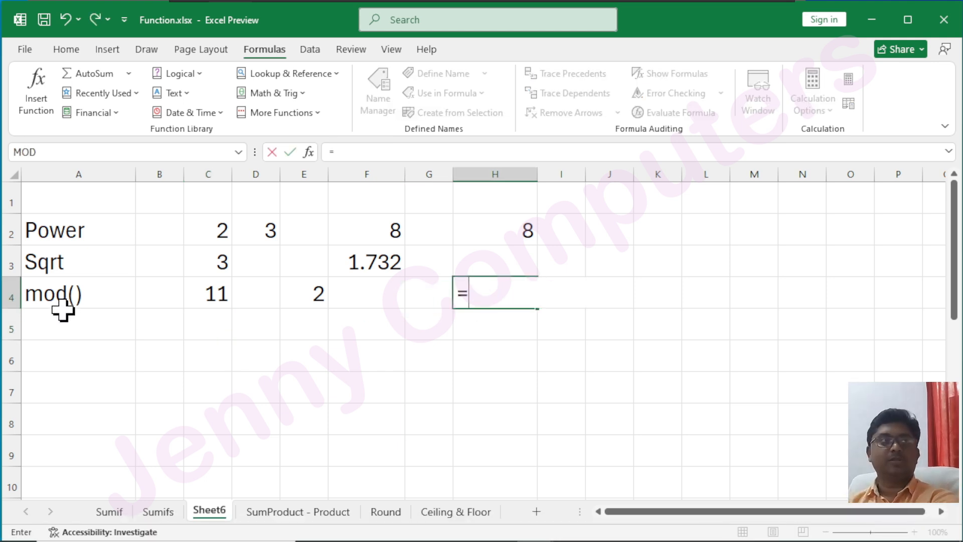
type("mod")
key("Tab")
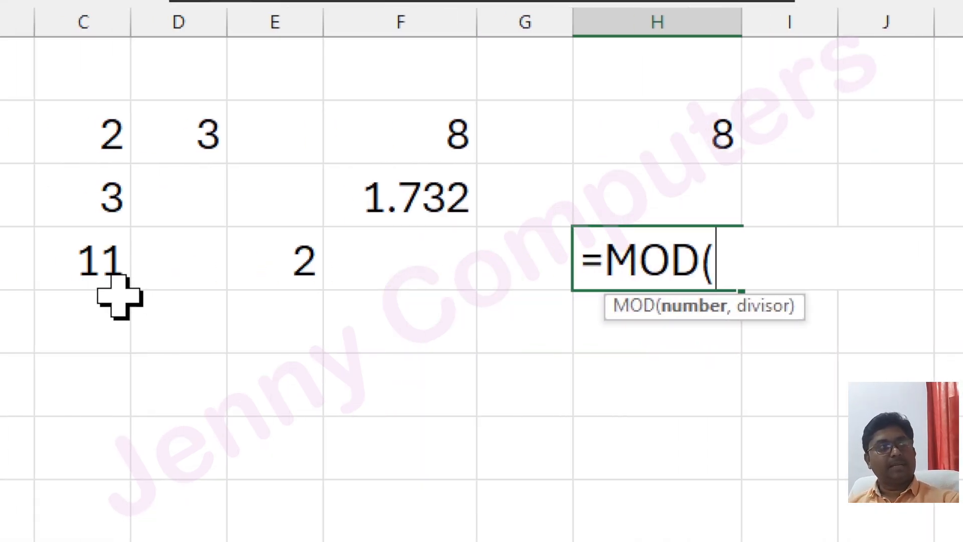
left_click(88, 266)
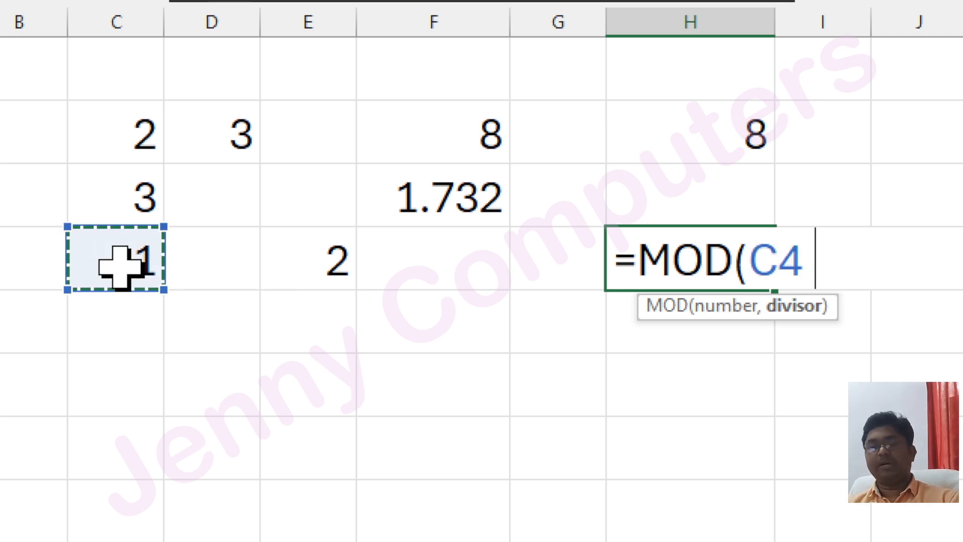
type(",")
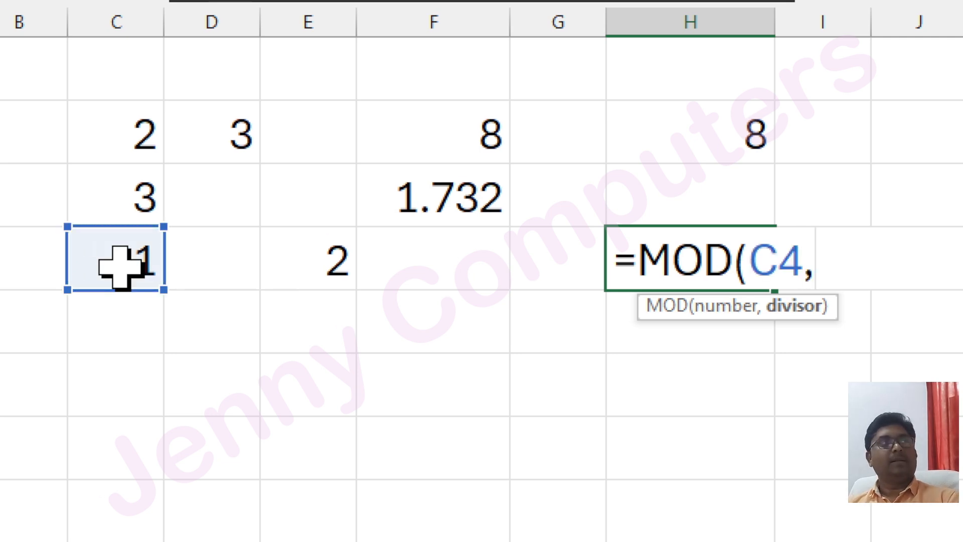
left_click(305, 260)
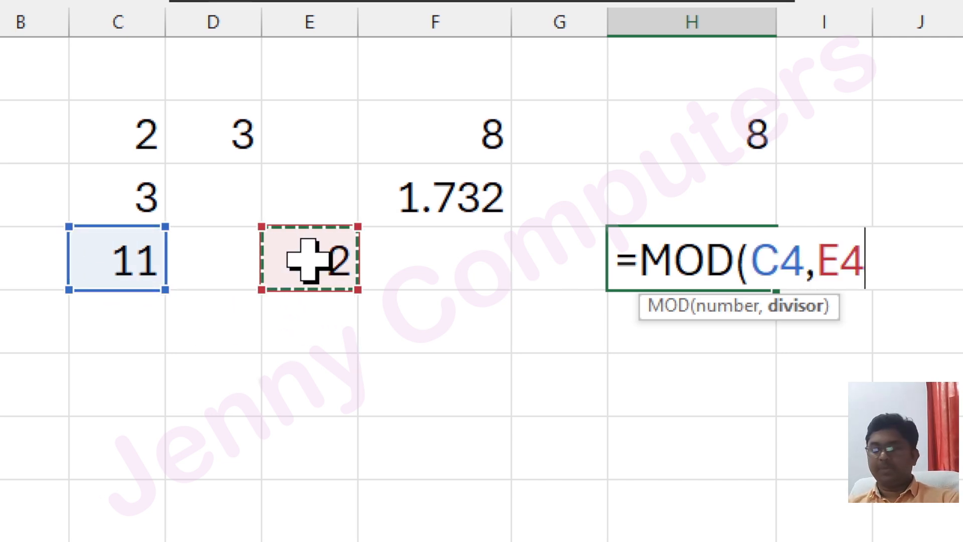
type(")")
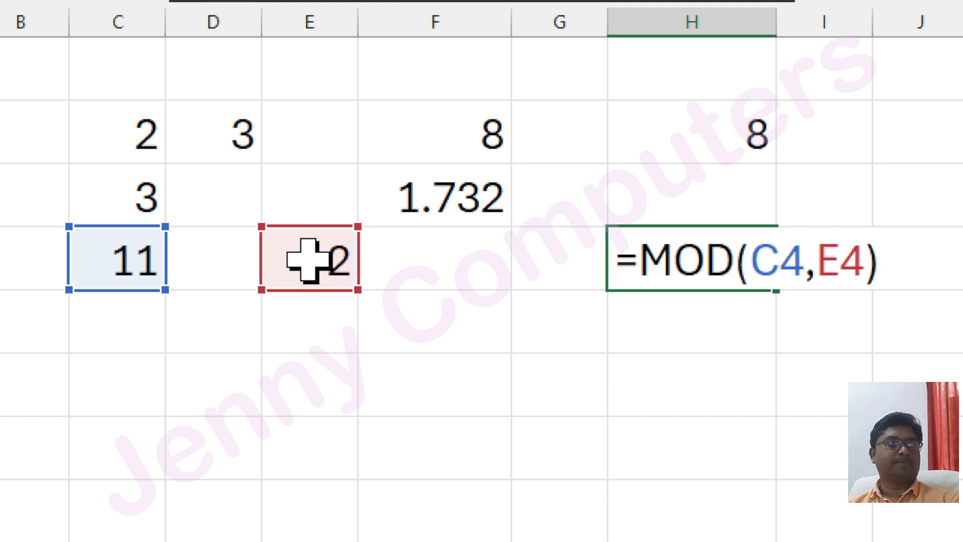
key("Return")
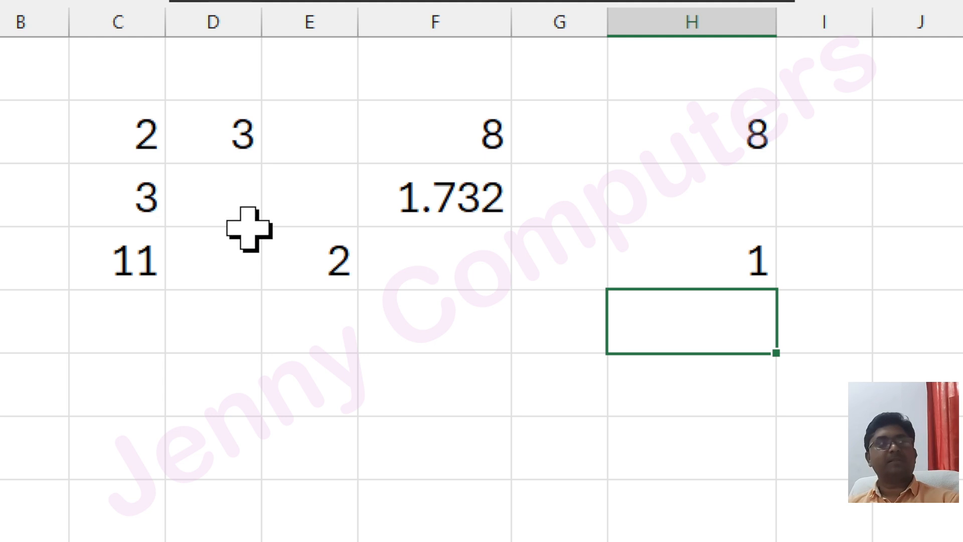
- Enter the label abs() in cell A5 and the number -55 in cell C5
left_click(80, 333)
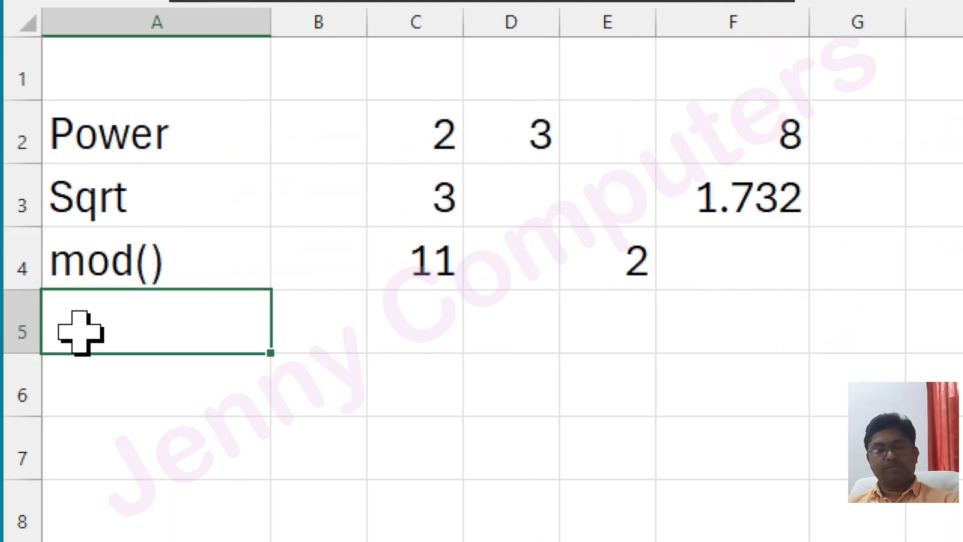
type("abs")
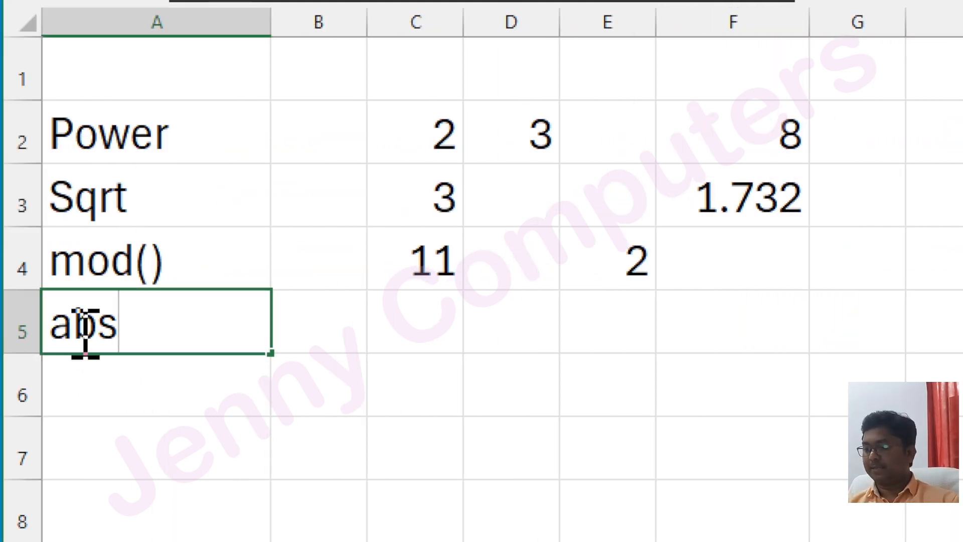
type("()")
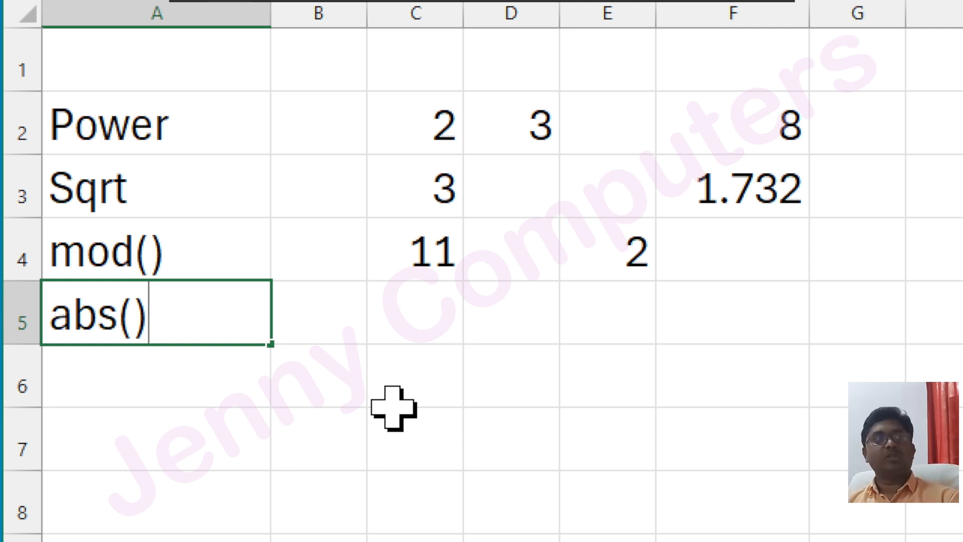
left_click(386, 306)
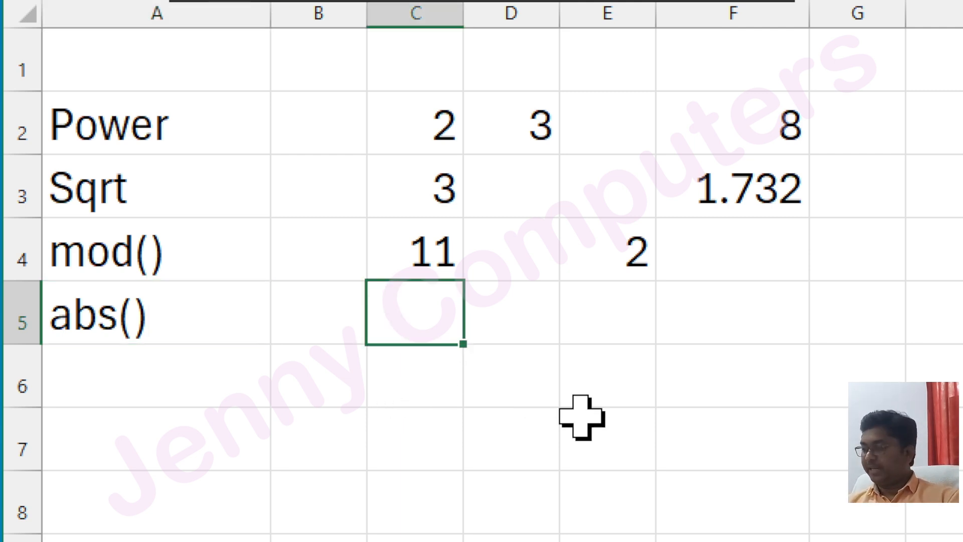
type("-55")
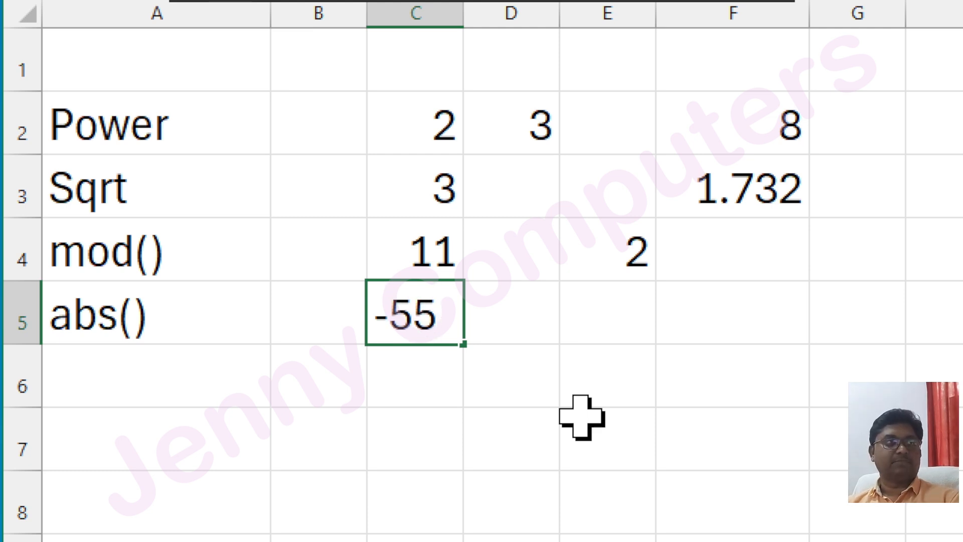
key("Tab")
- Search the function library for "abs" and insert the ABS function in cell F5 with C5 as its Number argument
key("Tab")
key("Tab")
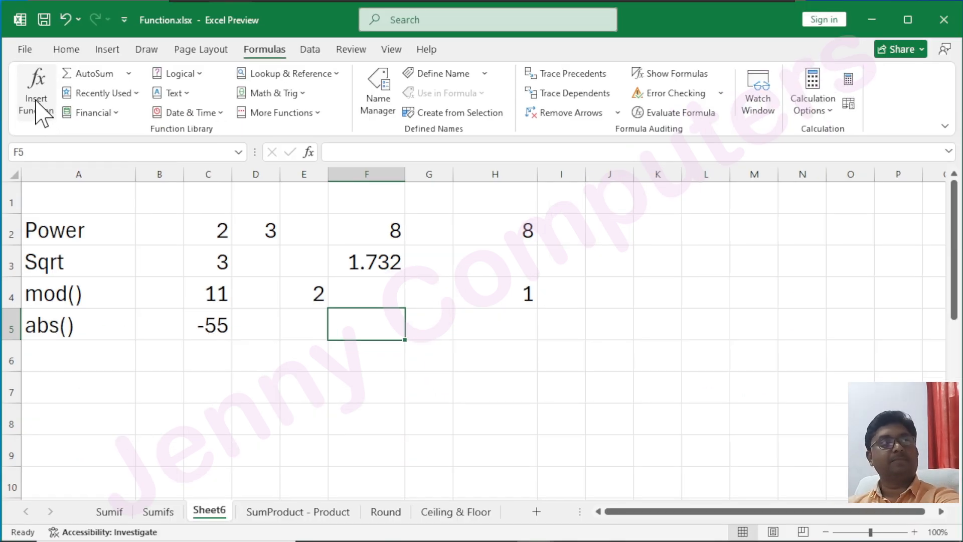
left_click(98, 73)
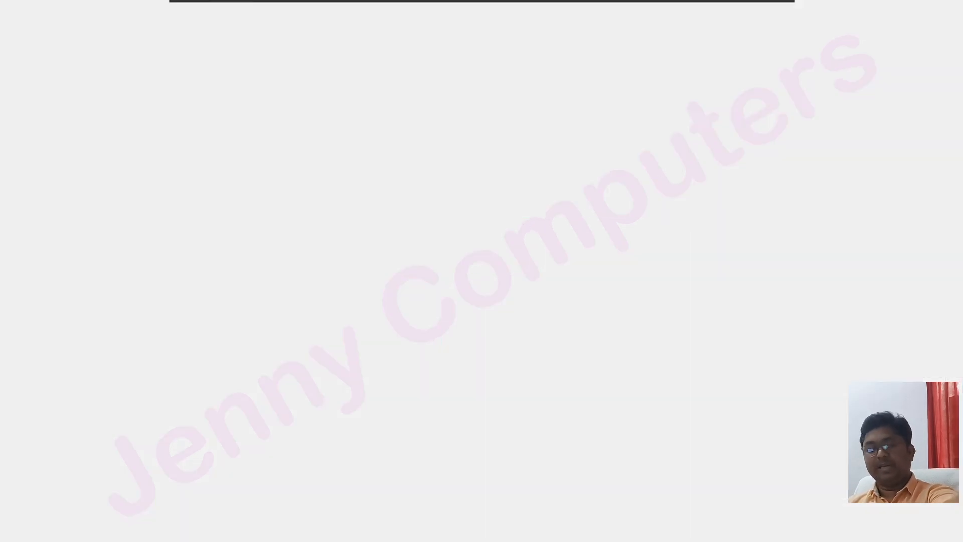
type("abs")
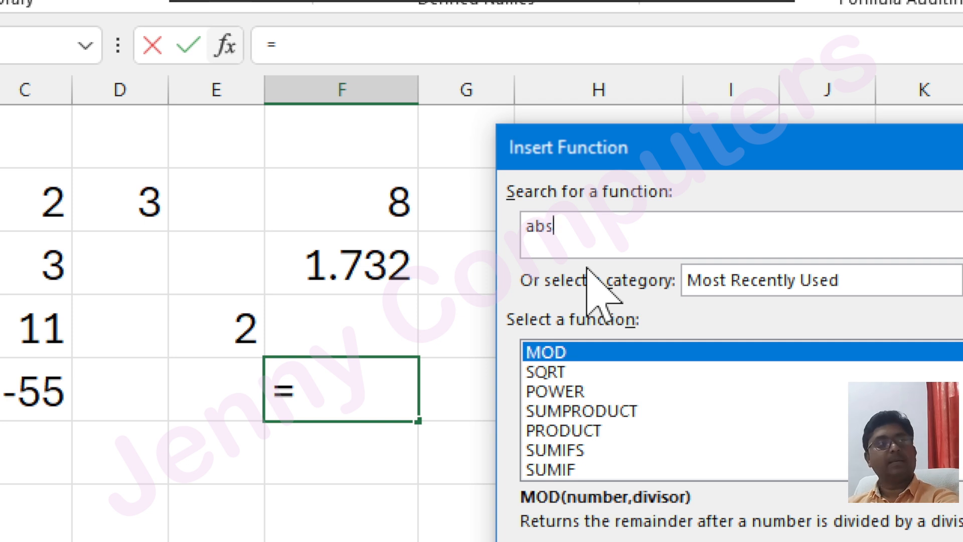
left_click(834, 228)
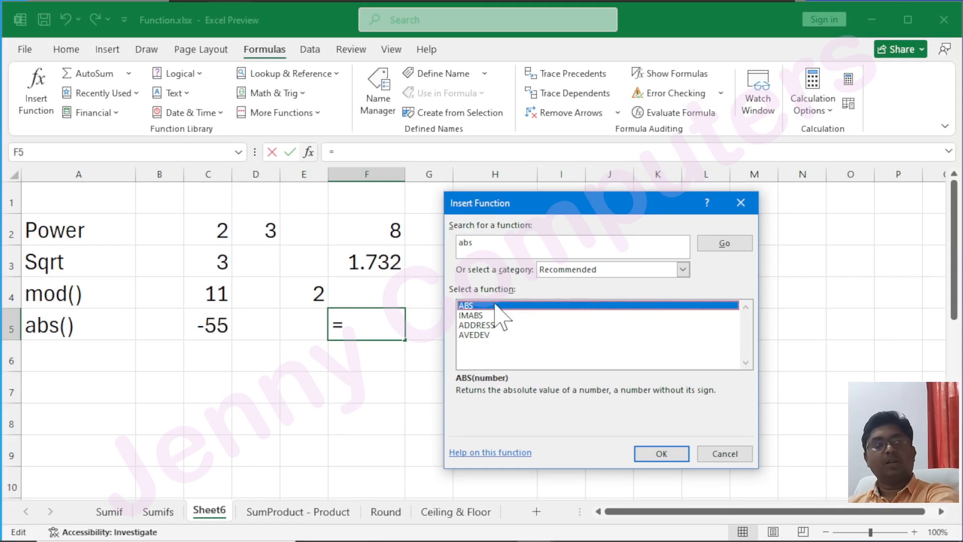
left_click(652, 455)
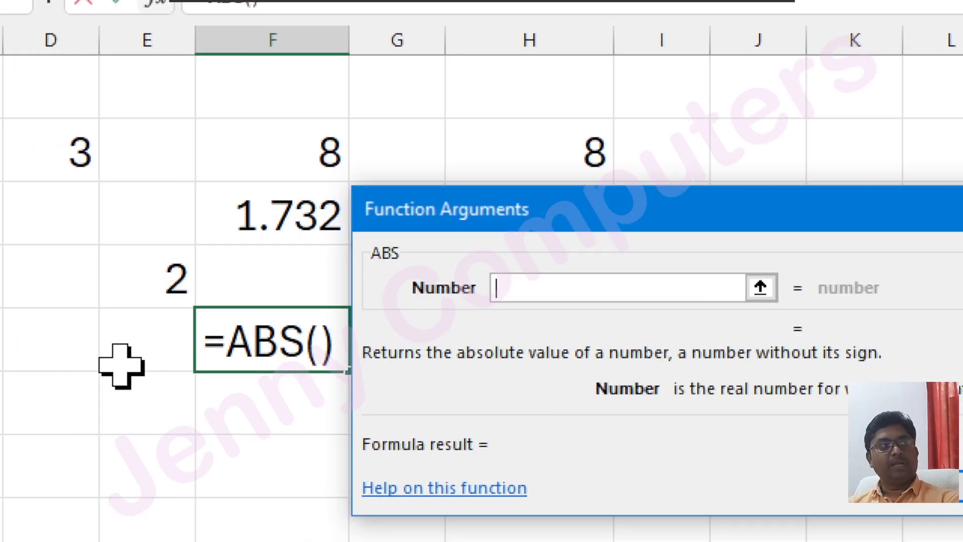
left_click(120, 349)
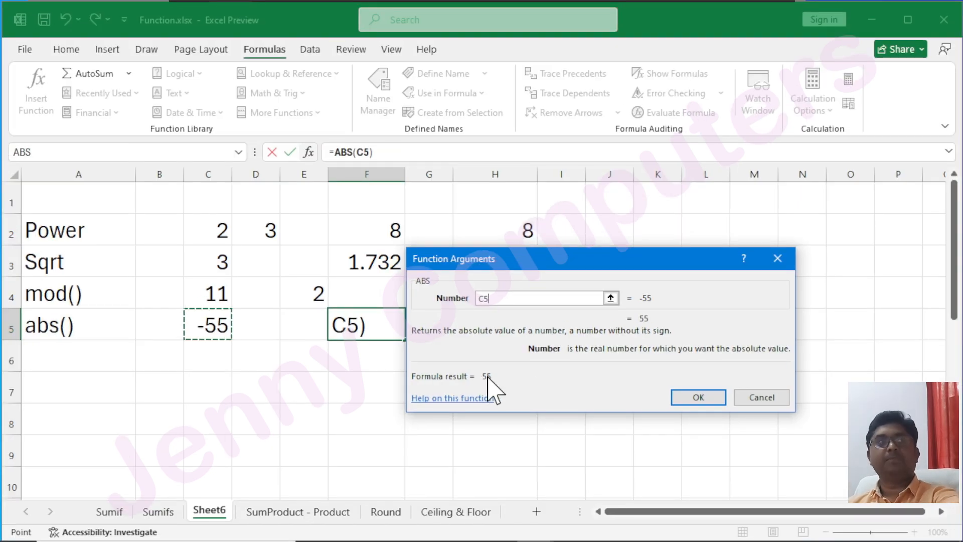
left_click(695, 396)
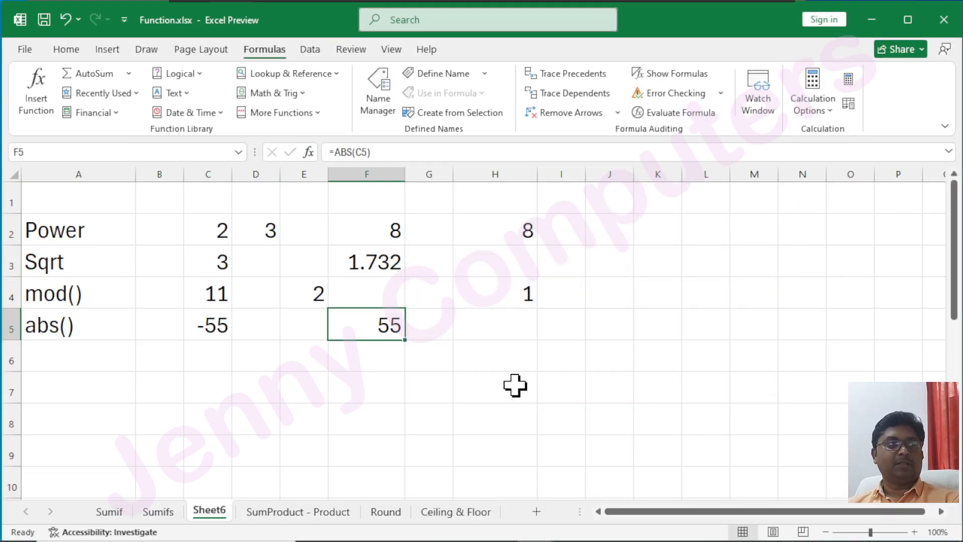
- Write the formula =abs(C5) directly in cell H5
left_click(489, 327)
type("=s")
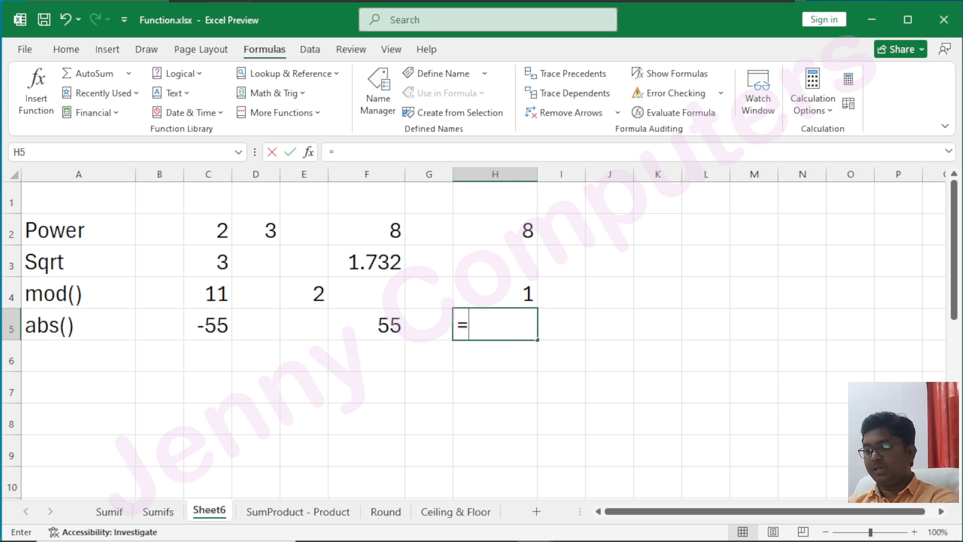
key("BackSpace")
type("abs(")
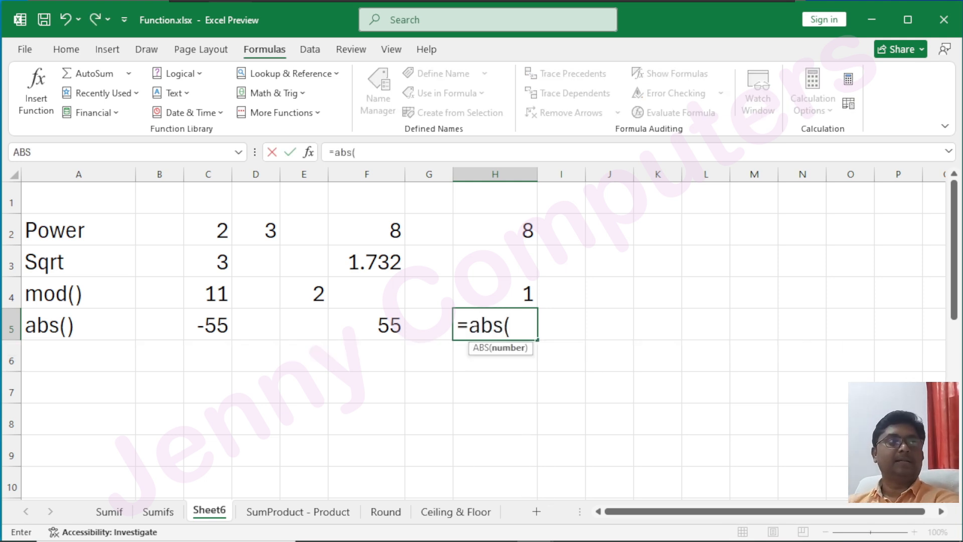
left_click(200, 322)
type(")")
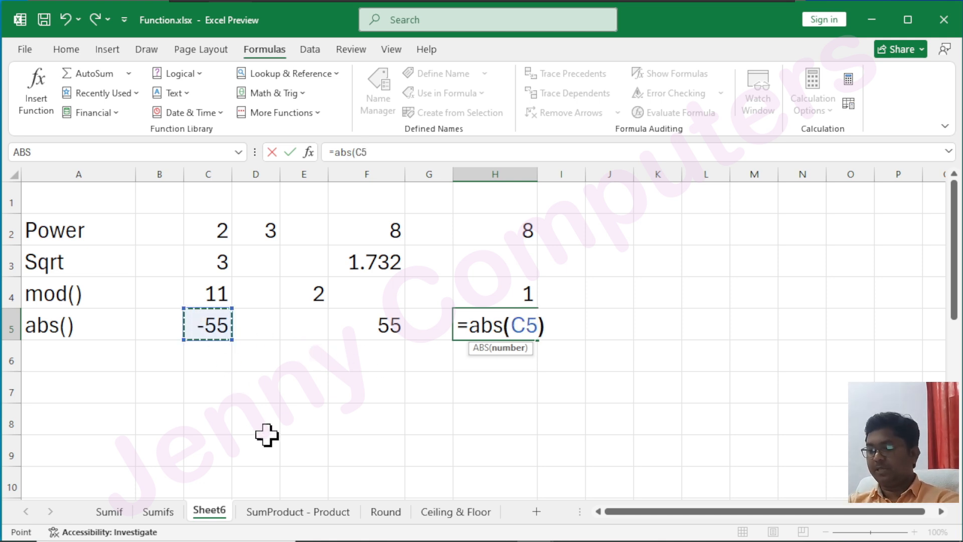
key("Return")
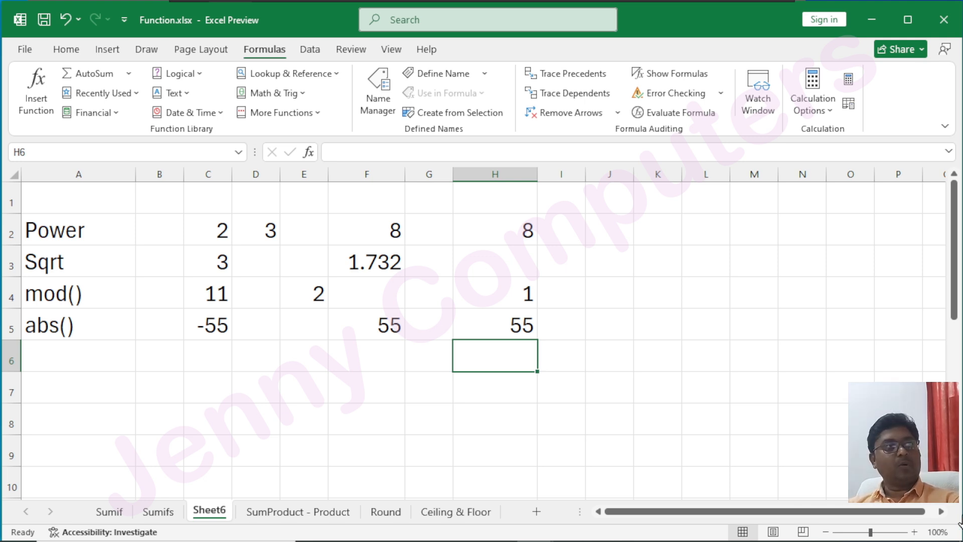
- Enter the label round() in cell A6 below the abs() label
left_click(84, 359)
type("round(")
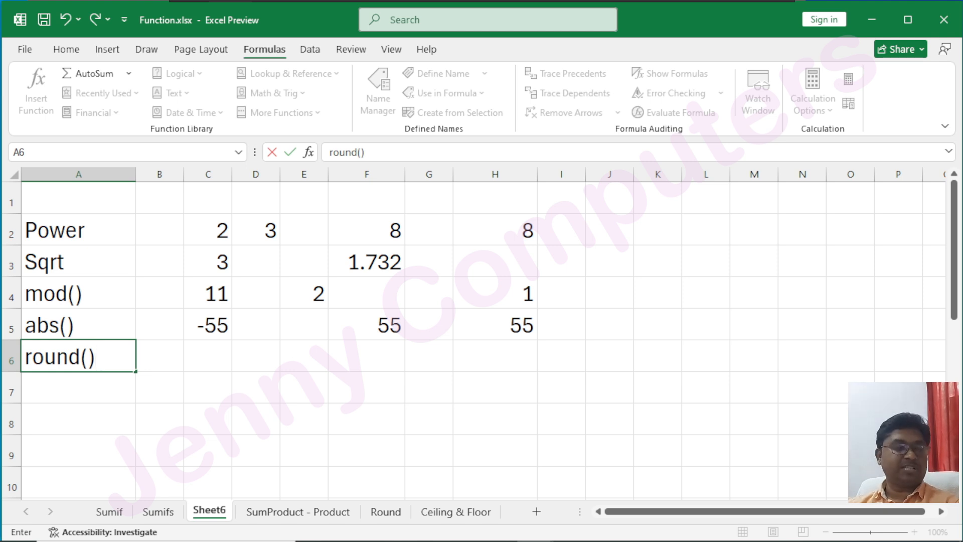
key("Tab")
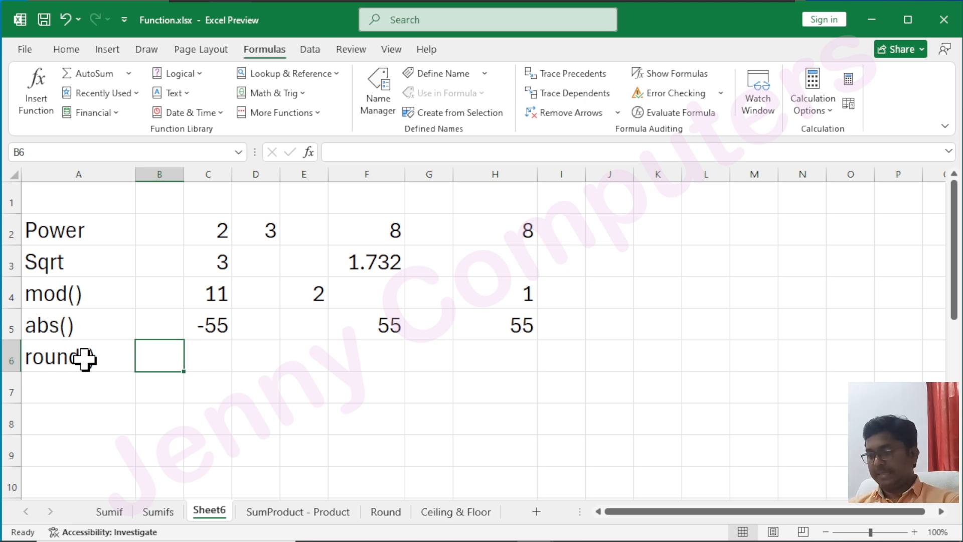
- Widen column C and enter the decimal number 45.69873 in cell C6
key("Tab")
left_click_drag(232, 175, 275, 175)
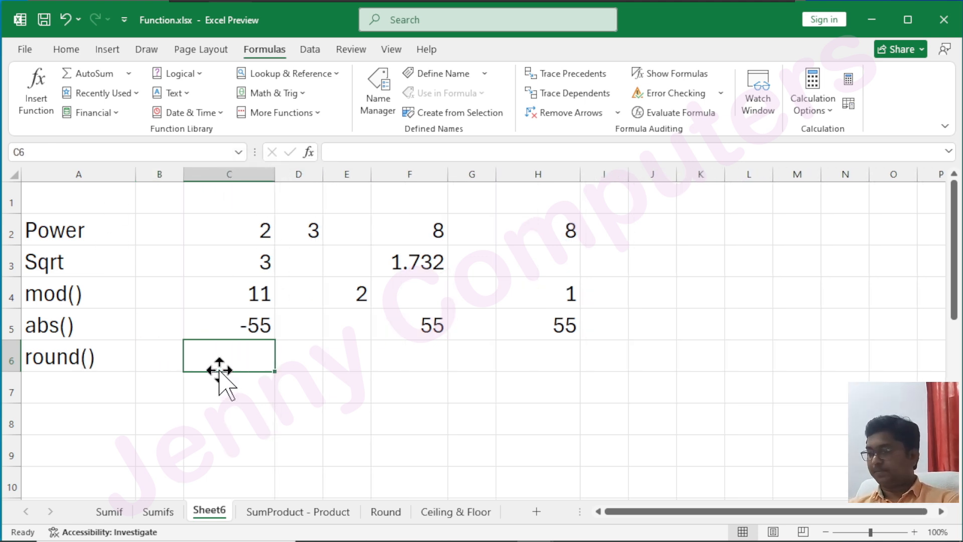
type("45.69873")
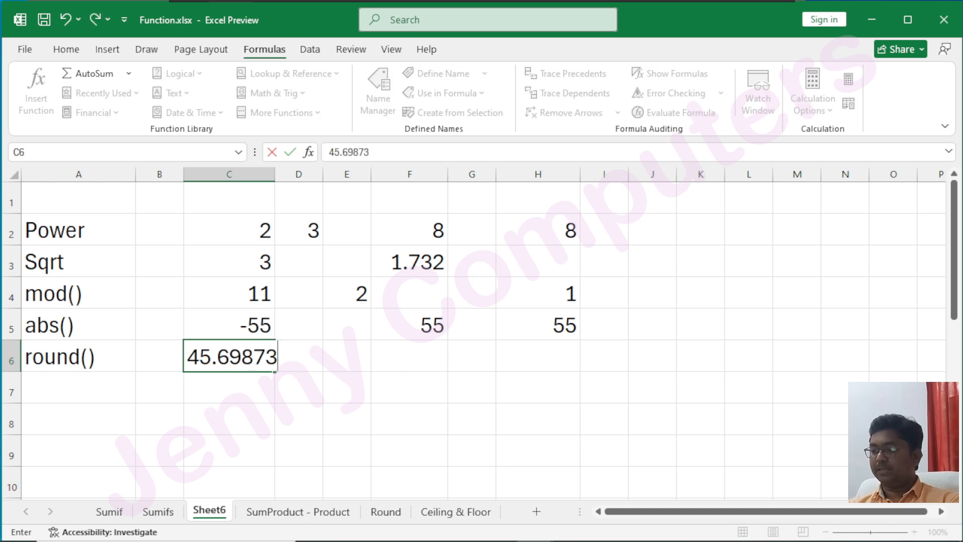
key("Tab")
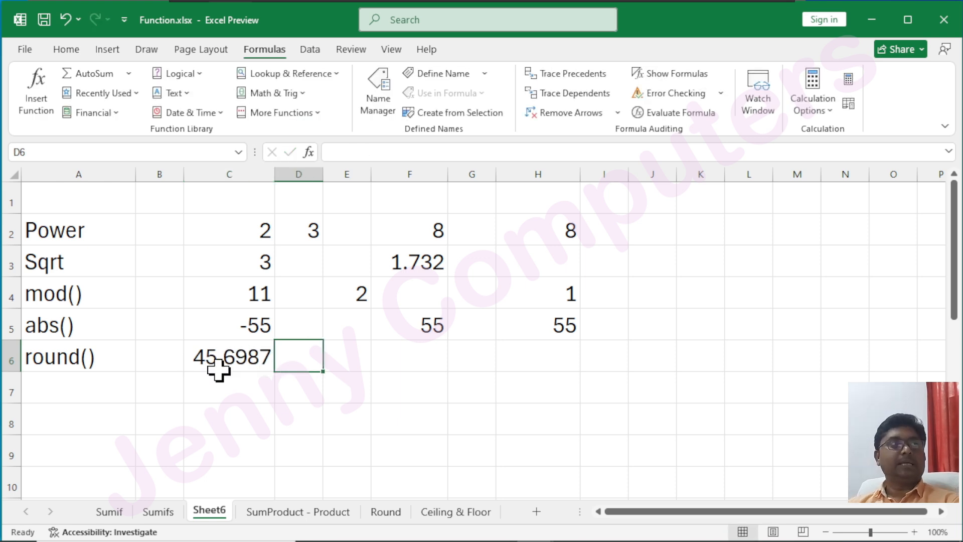
- Search the function library for "round" and choose the ROUND function for cell F6
key("Tab")
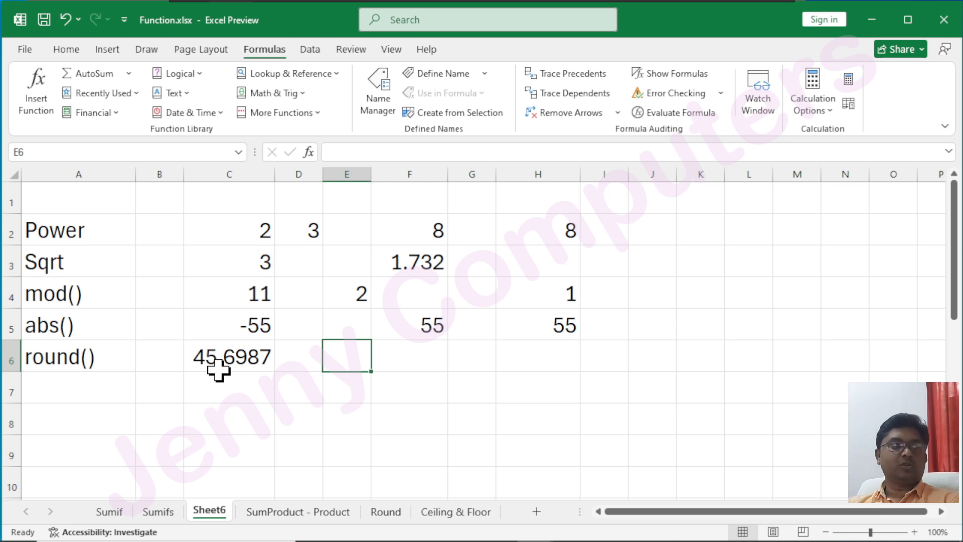
left_click(421, 354)
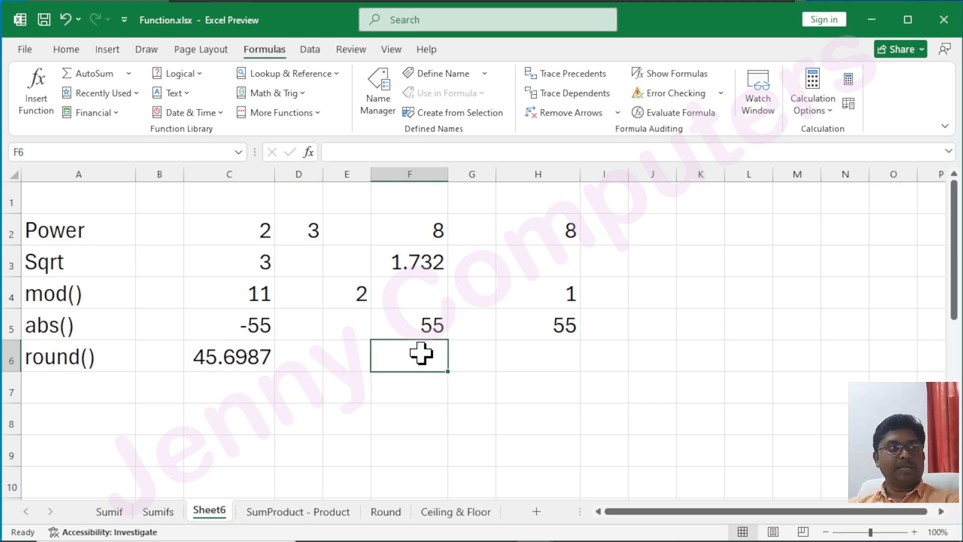
left_click(36, 103)
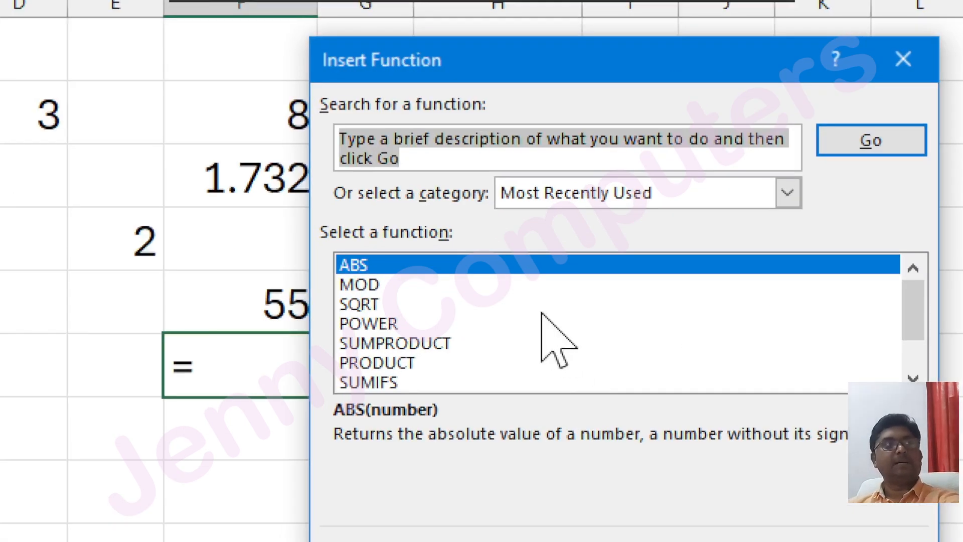
scroll(441, 341, "down", 1)
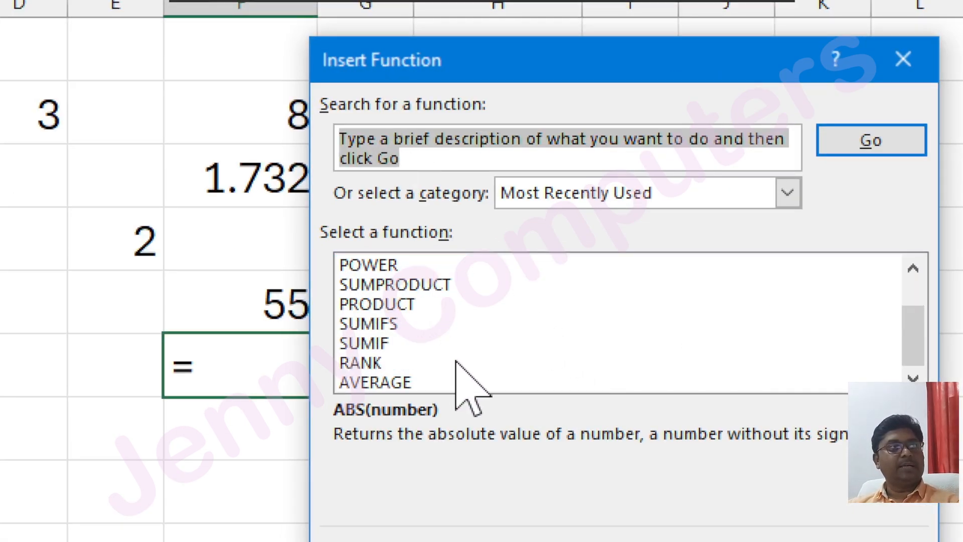
scroll(462, 387, "up", 1)
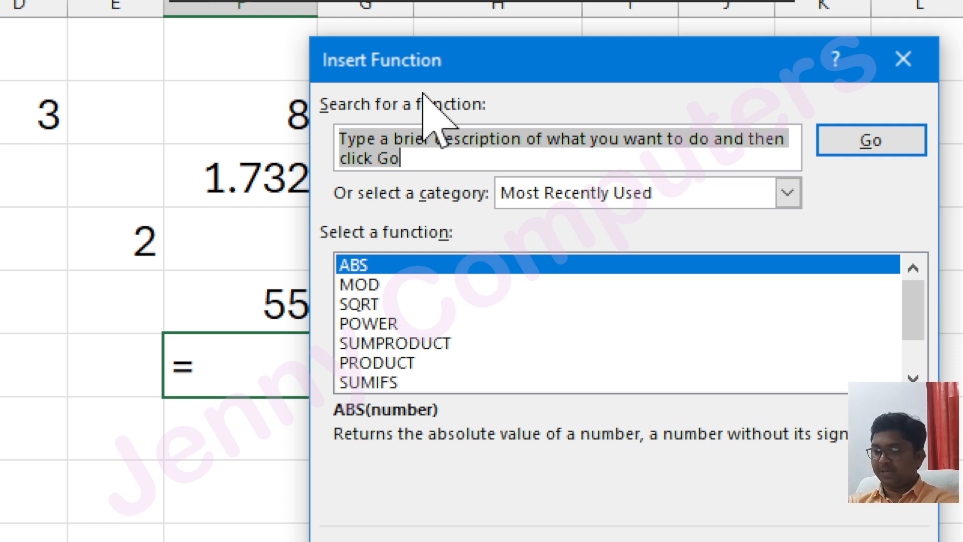
type("round")
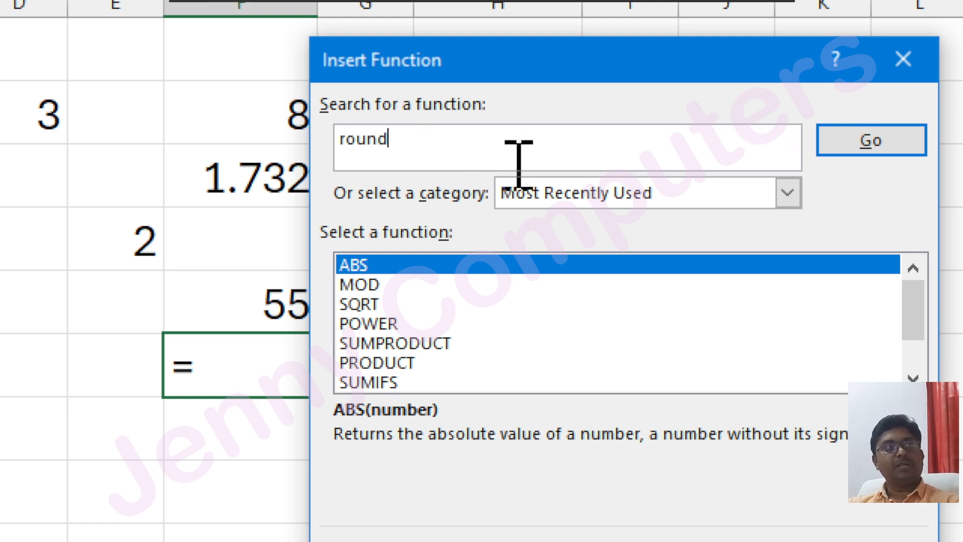
left_click(865, 149)
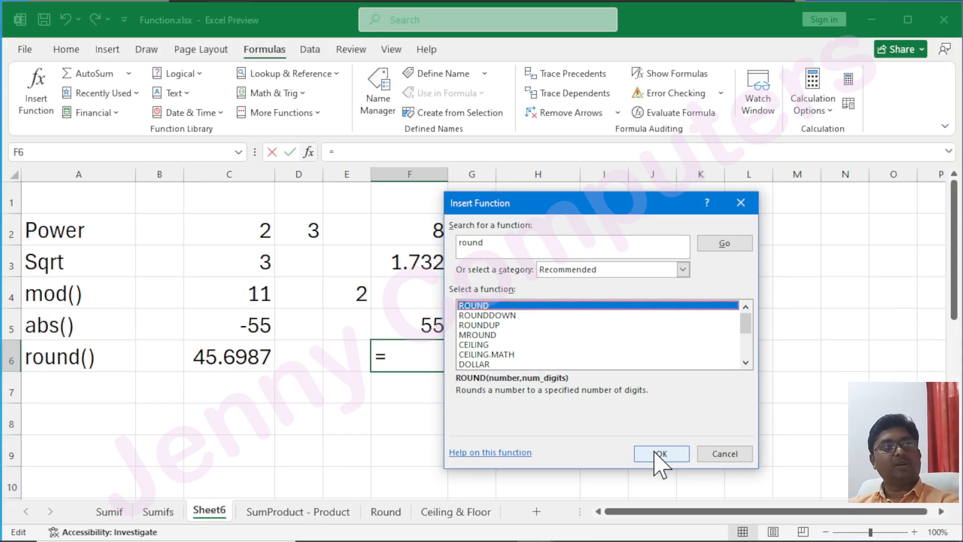
left_click(700, 541)
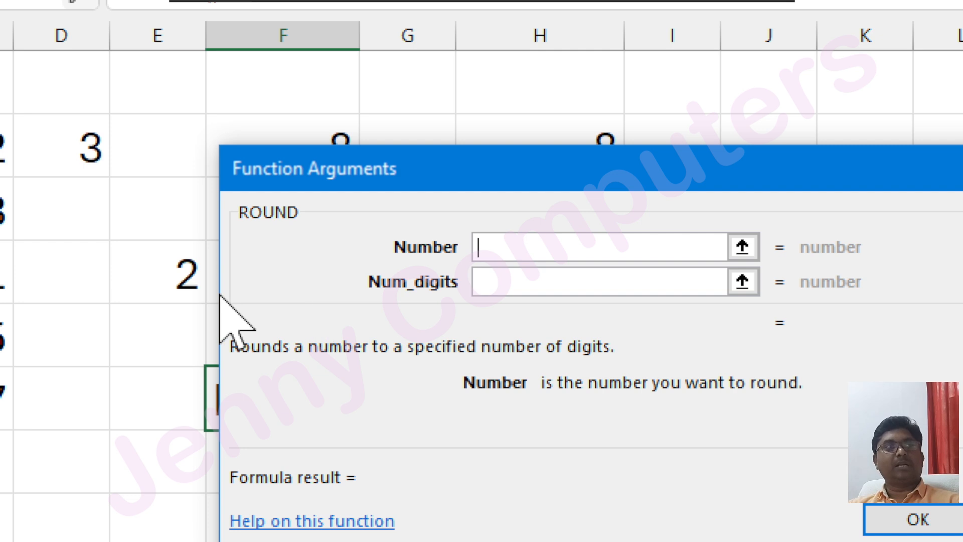
- Set the ROUND function's Number argument to C6 and Num_digits to 2, and insert it in F6
left_click(116, 401)
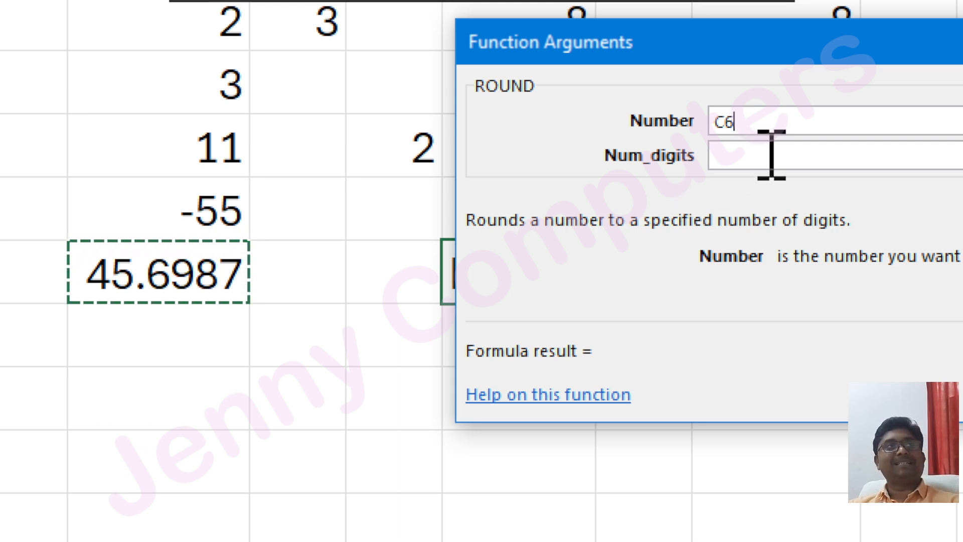
left_click(797, 156)
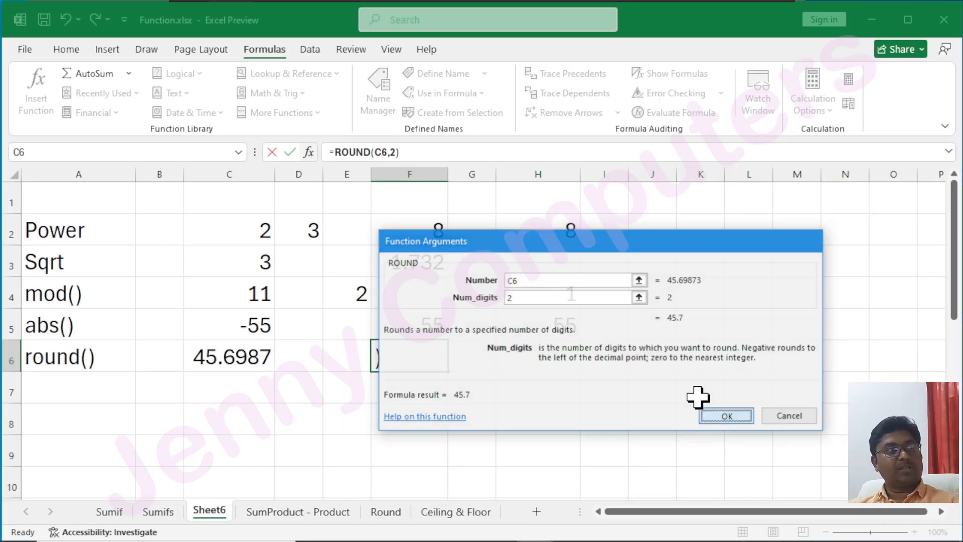
left_click(722, 416)
- Widen column F and format the rounded result in F6 with two decimal places
left_click_drag(448, 174, 480, 173)
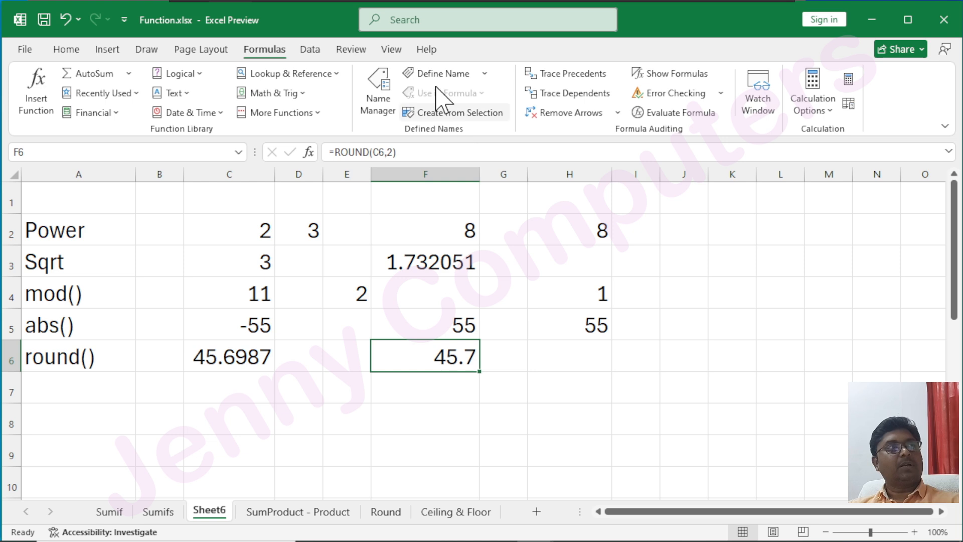
left_click(68, 49)
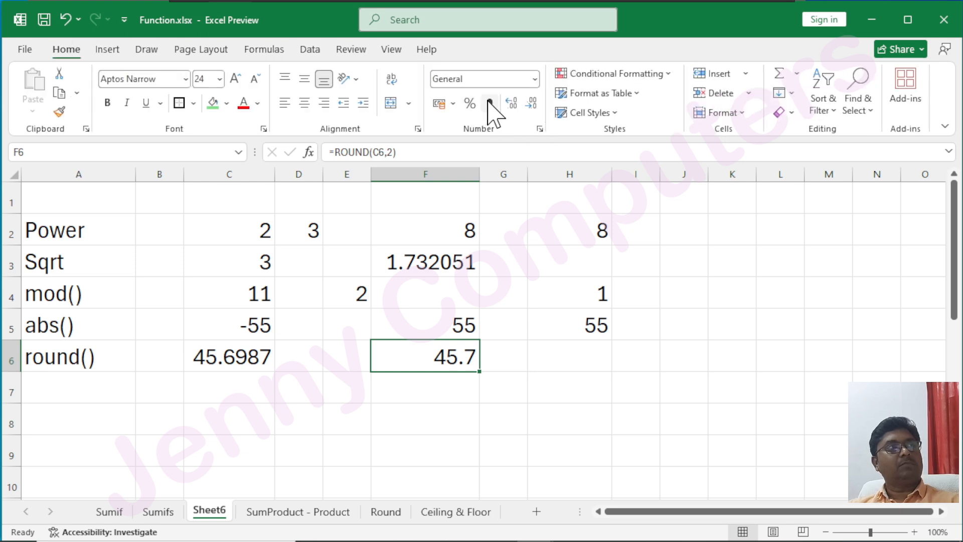
left_click(531, 104)
left_click(511, 104)
left_click(512, 104)
left_click(529, 430)
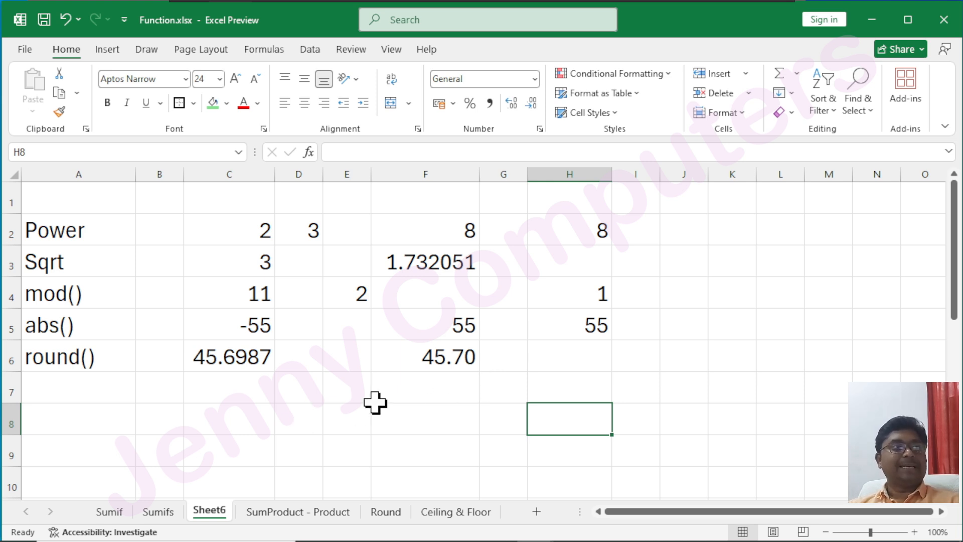
left_click(392, 359)
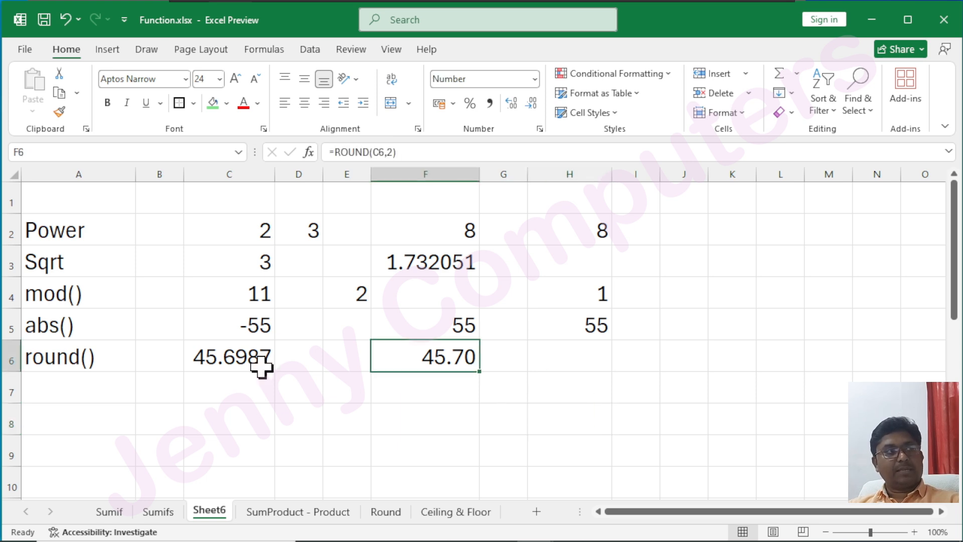
left_click(206, 361)
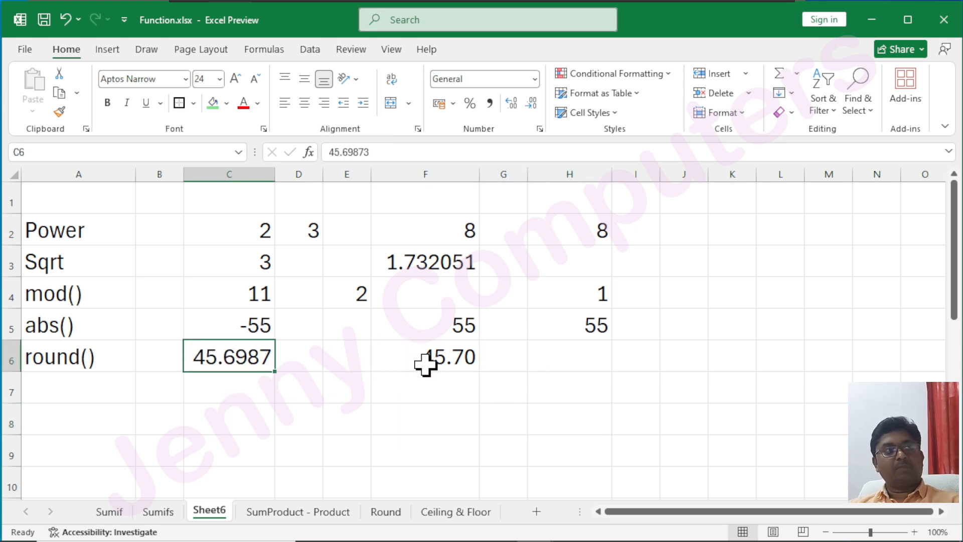
left_click(453, 355)
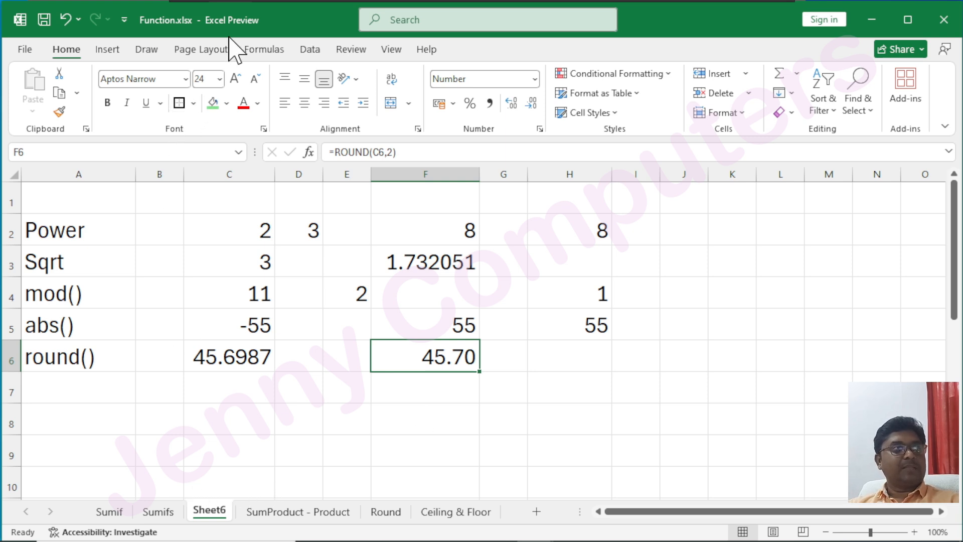
- Switch to the Formul.xlsx workbook, go to the student marks table in Sheet1 and maximize its window
left_click_drag(273, 21, 398, 64)
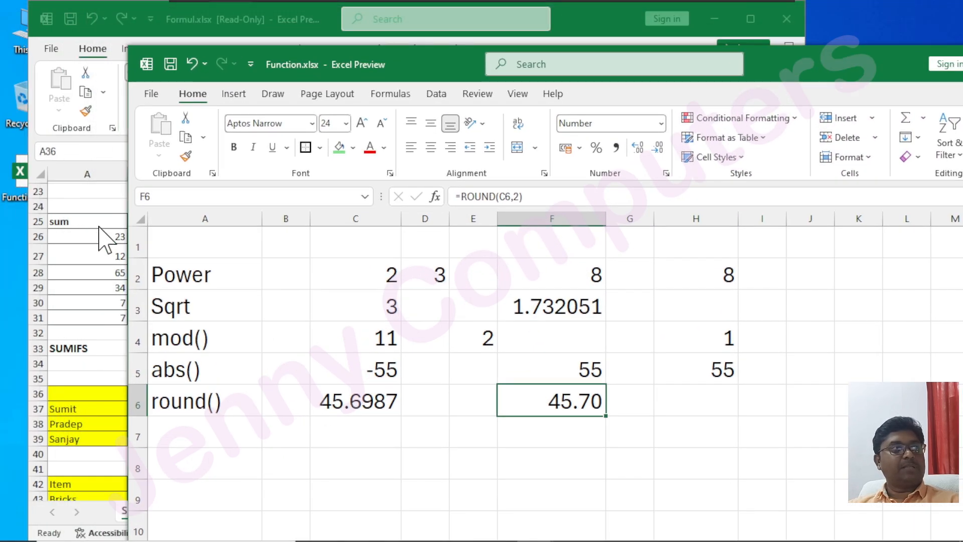
left_click(107, 240)
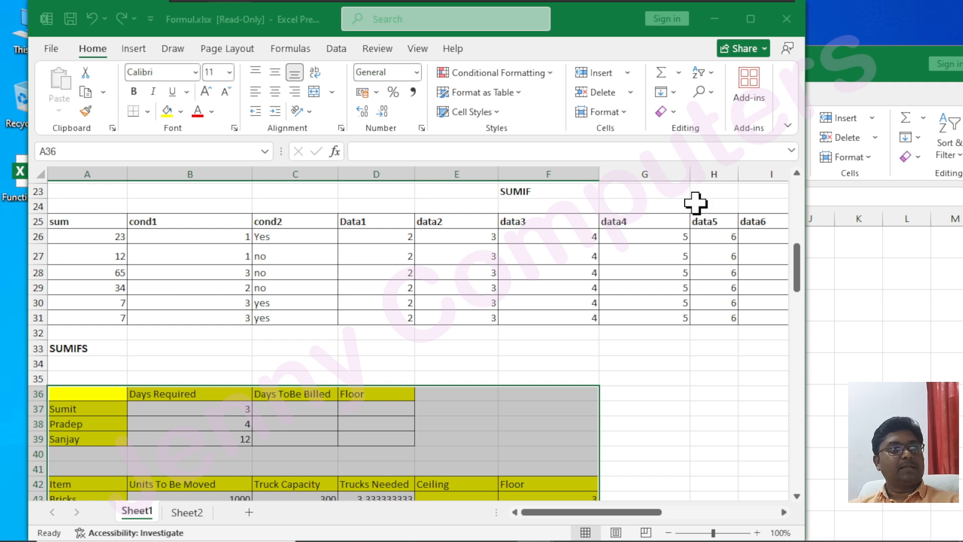
scroll(799, 268, "up", 7)
scroll(803, 226, "up", 1)
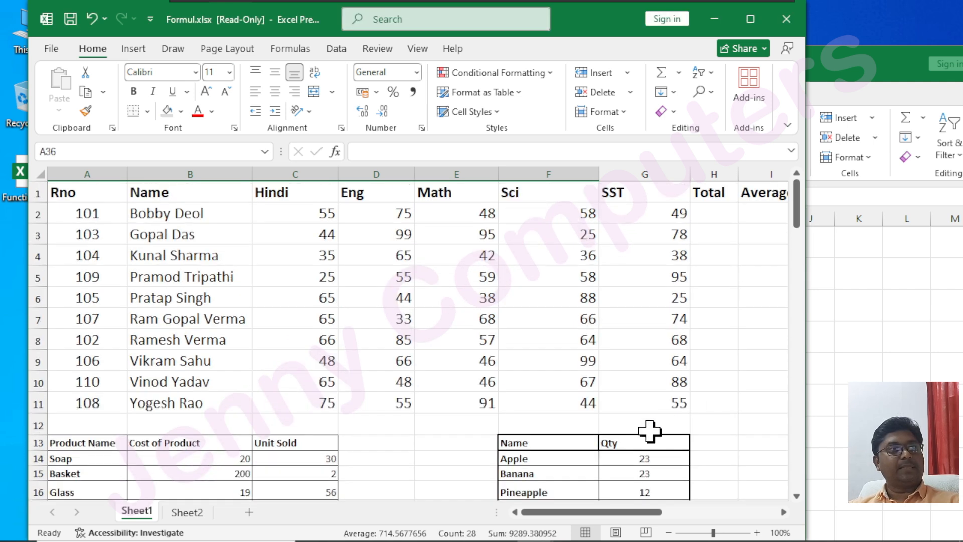
left_click(750, 18)
- Total the five subject marks with =SUM(C2:G2) in H2 and fill the formula down to H11
left_click(691, 213)
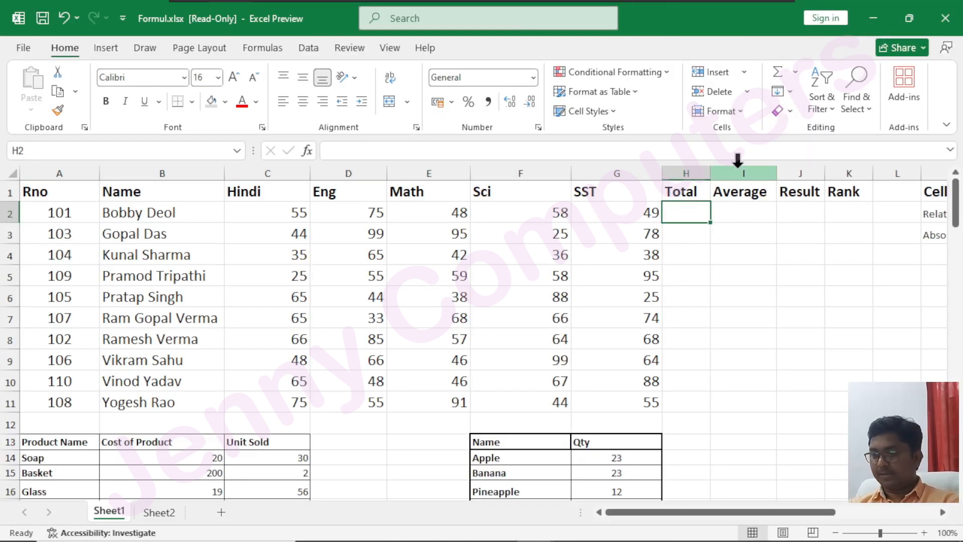
key("alt+equal")
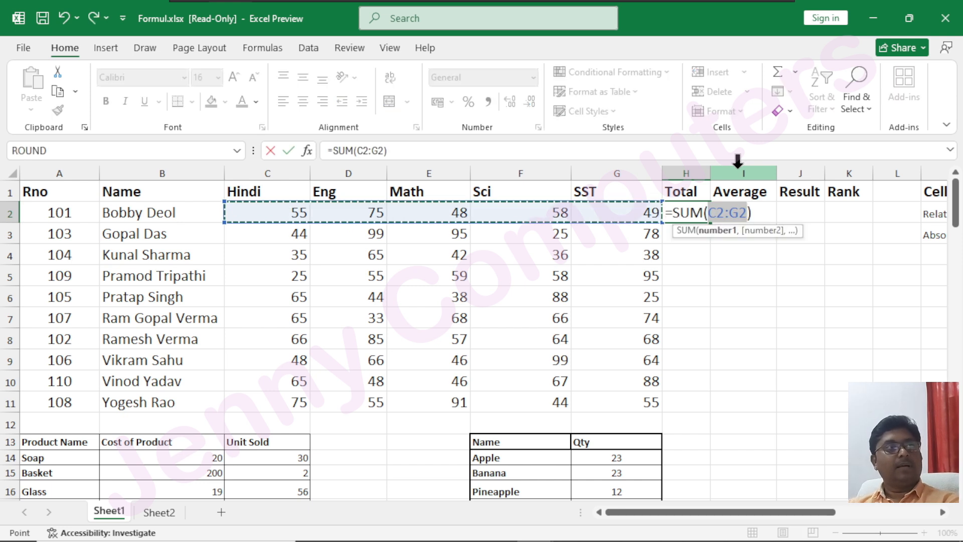
key("Return")
left_click(701, 213)
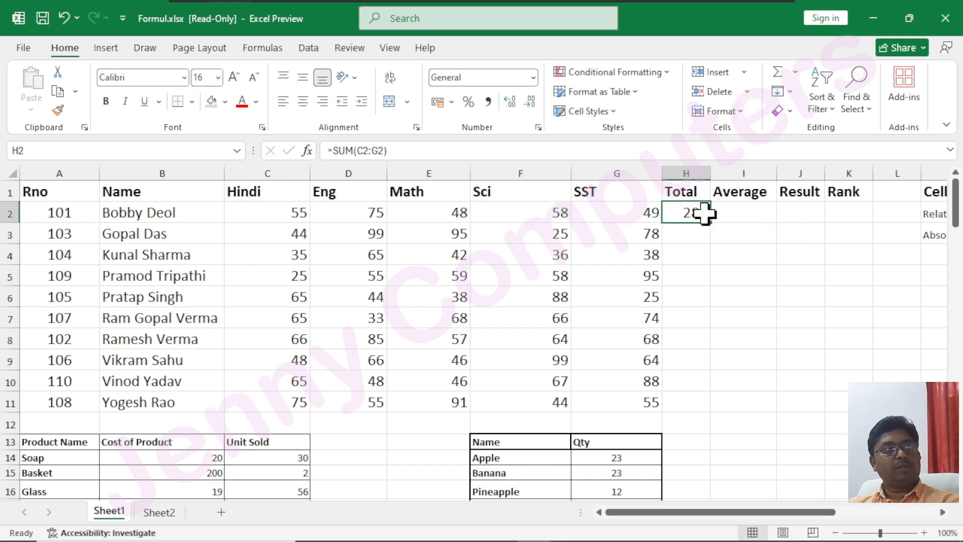
double_click(713, 221)
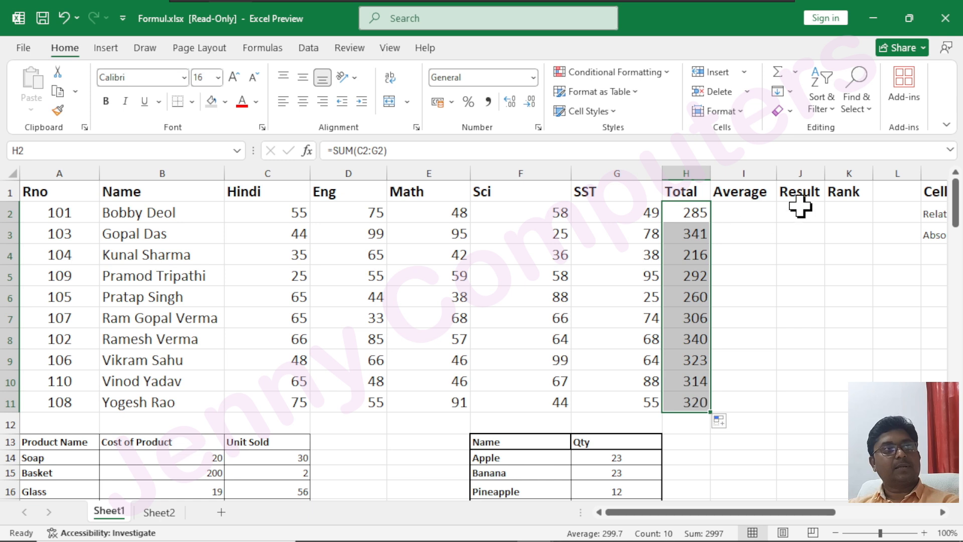
- Write an AVERAGE formula for C2:G2 in I2 and fill it down to I11
left_click(760, 226)
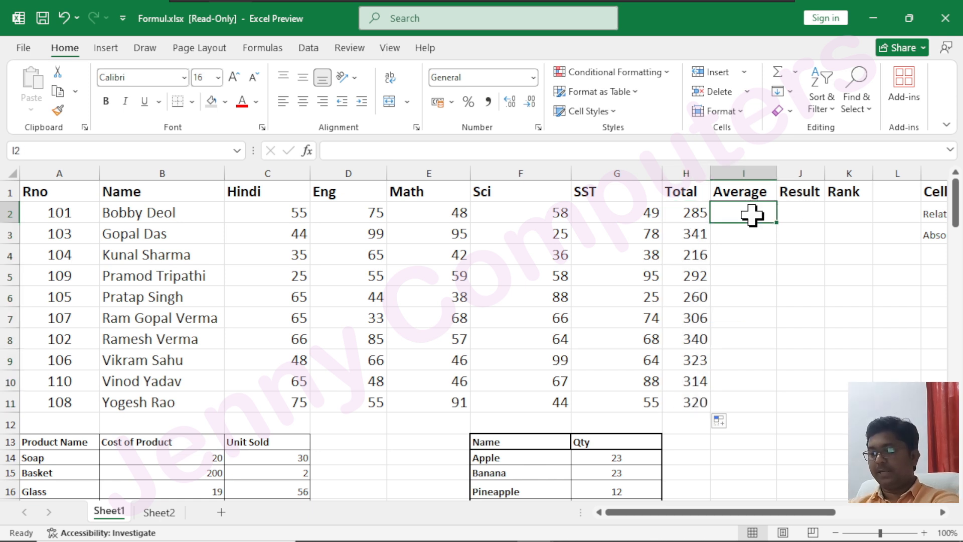
type("=aver")
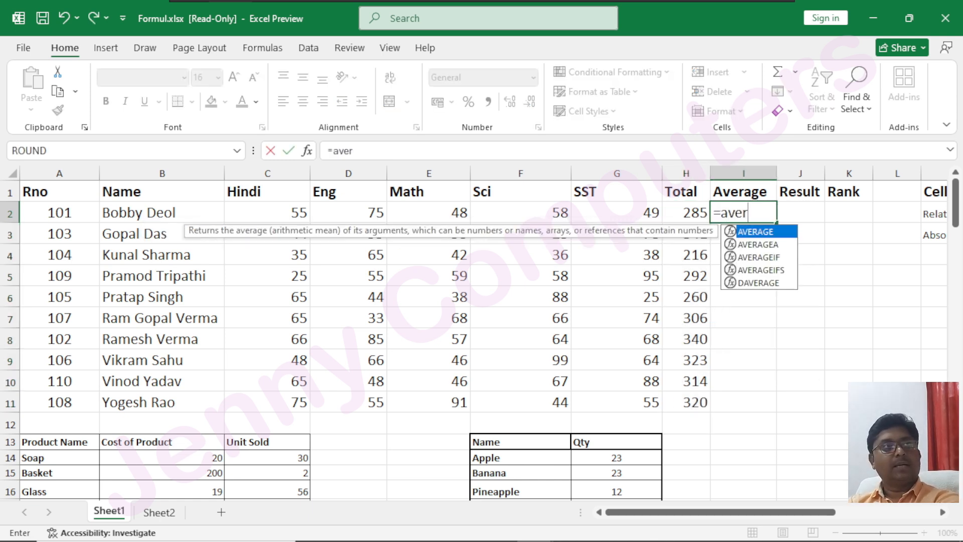
key("Tab")
left_click_drag(275, 213, 637, 211)
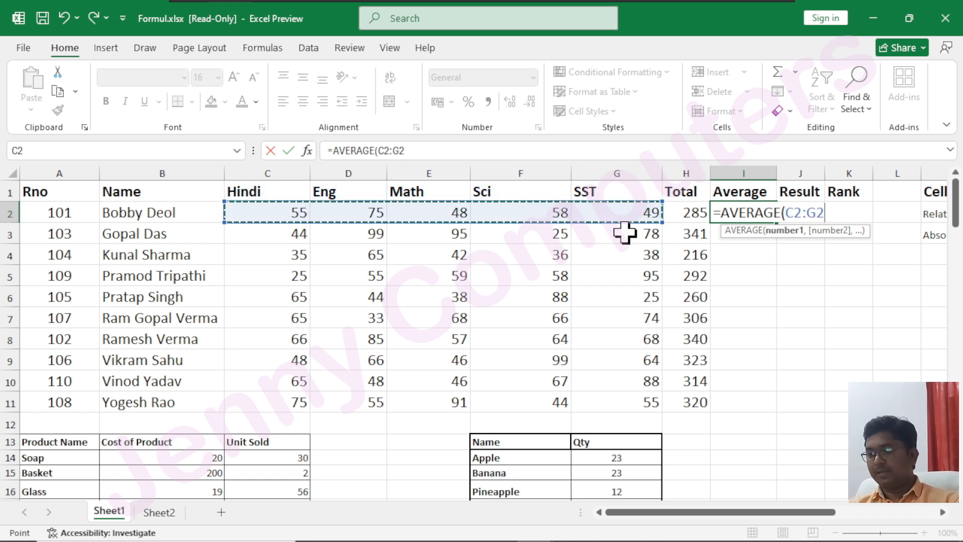
key("Return")
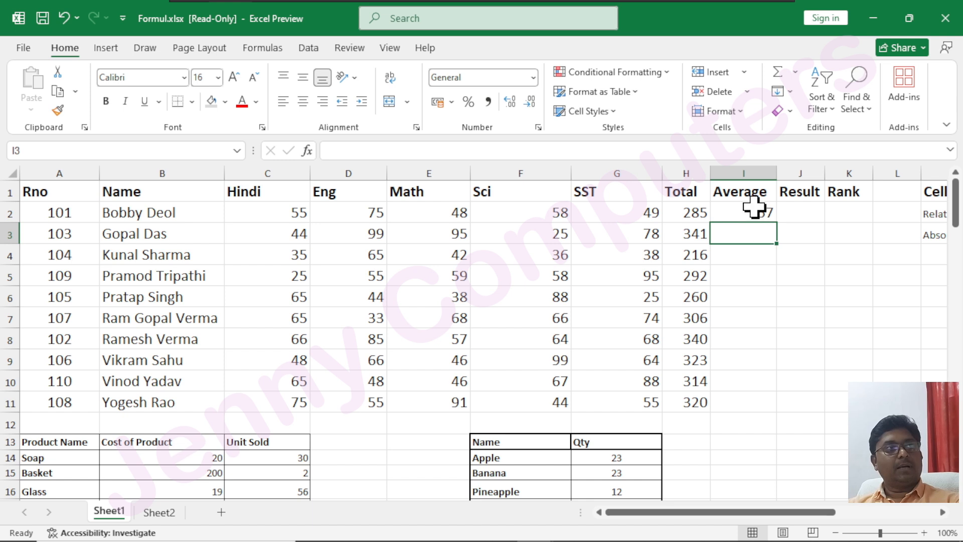
left_click(752, 210)
double_click(777, 220)
- Widen the Average column and format the averages in I2:I11 with two decimal places
left_click_drag(777, 173, 801, 177)
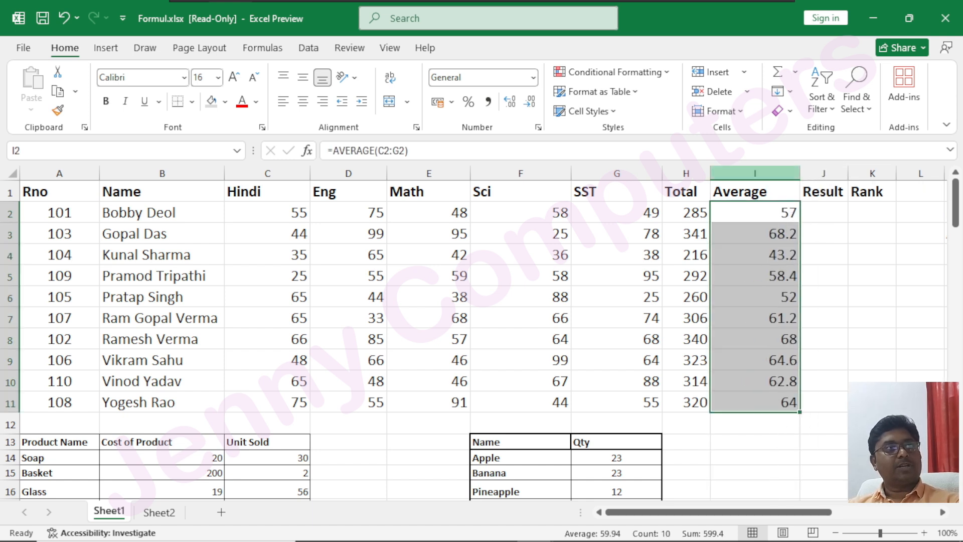
left_click(529, 101)
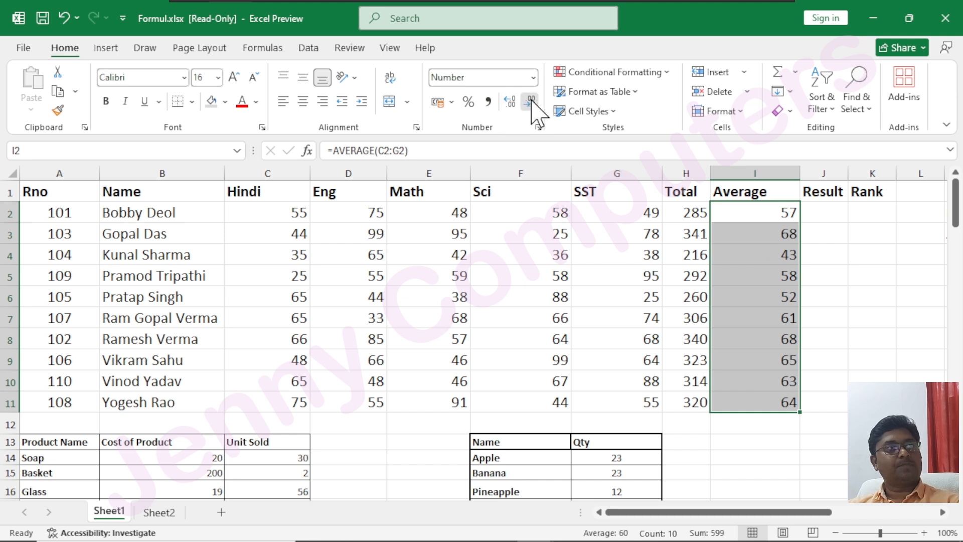
left_click(511, 101)
left_click(511, 102)
left_click(512, 102)
left_click(512, 101)
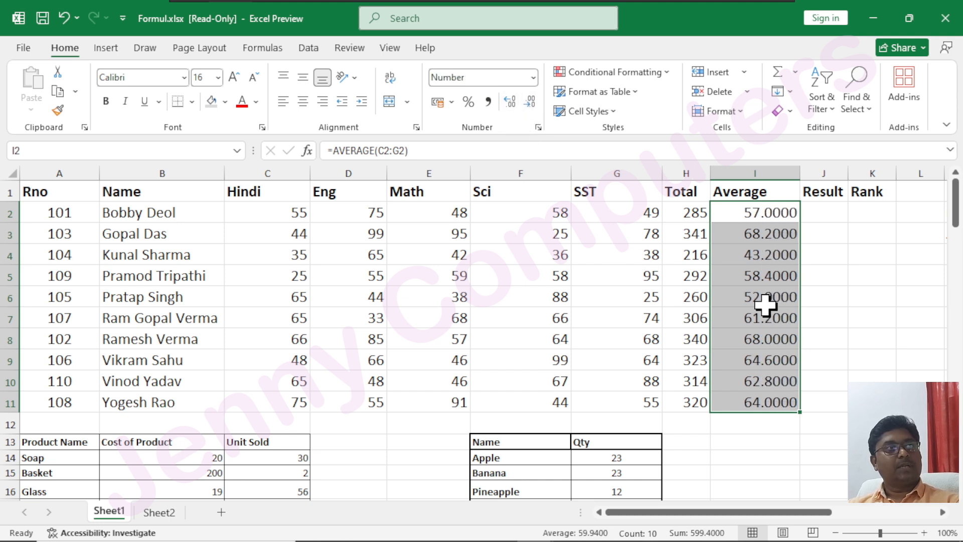
left_click(529, 102)
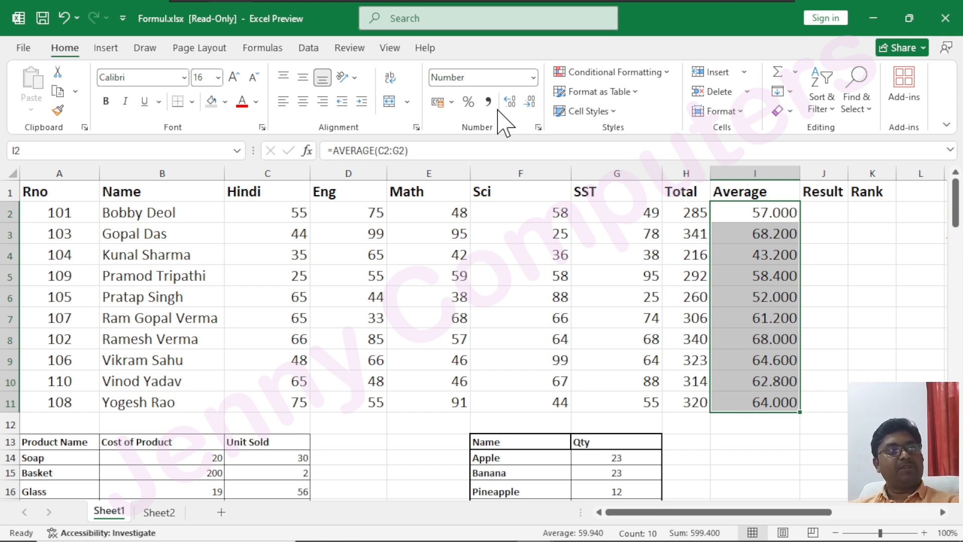
left_click(530, 101)
left_click(511, 101)
left_click(510, 102)
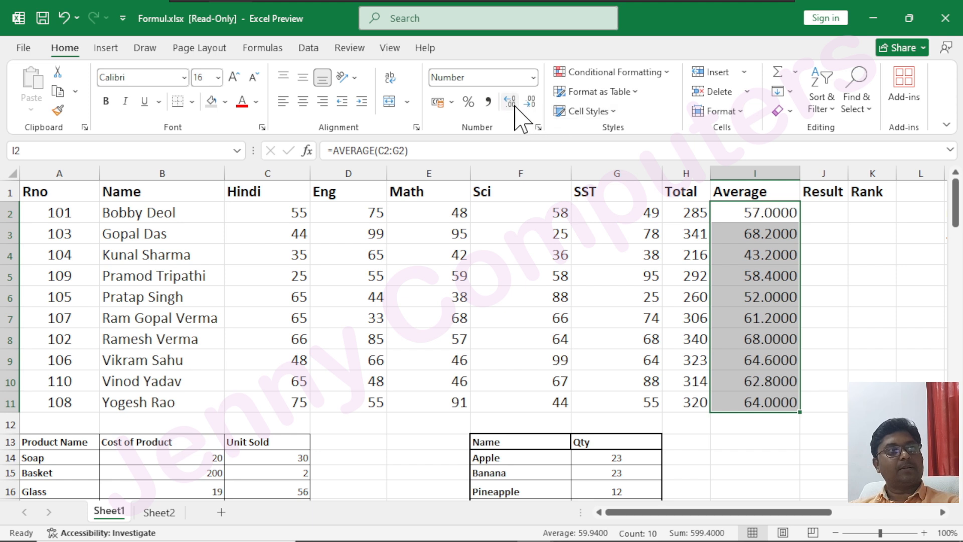
left_click(529, 102)
left_click(529, 102)
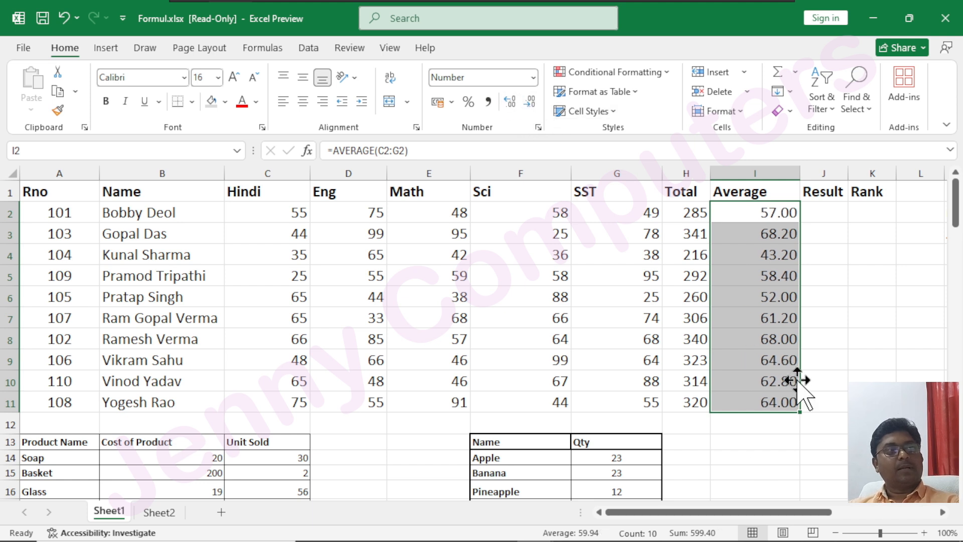
- Enter =ROUND(I2,0) in J2 to round the first student's average to zero decimal places
left_click(825, 356)
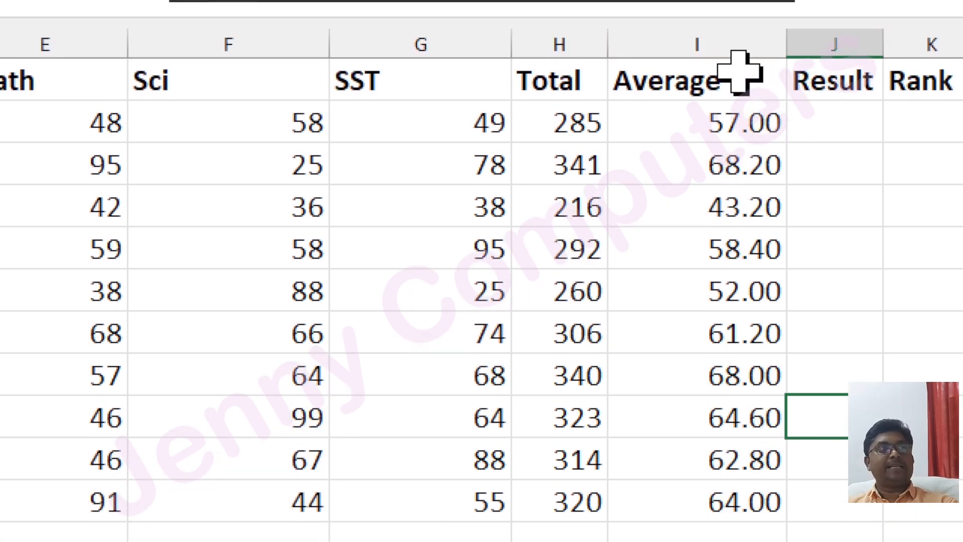
key("Up")
key("Up")
key("Up")
key("Up")
key("Up")
key("Up")
key("Up")
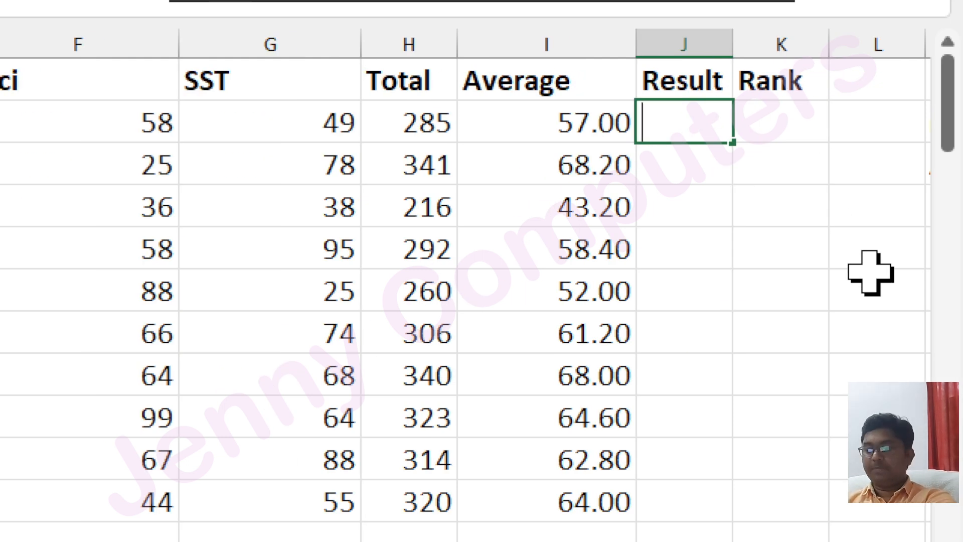
type("=round")
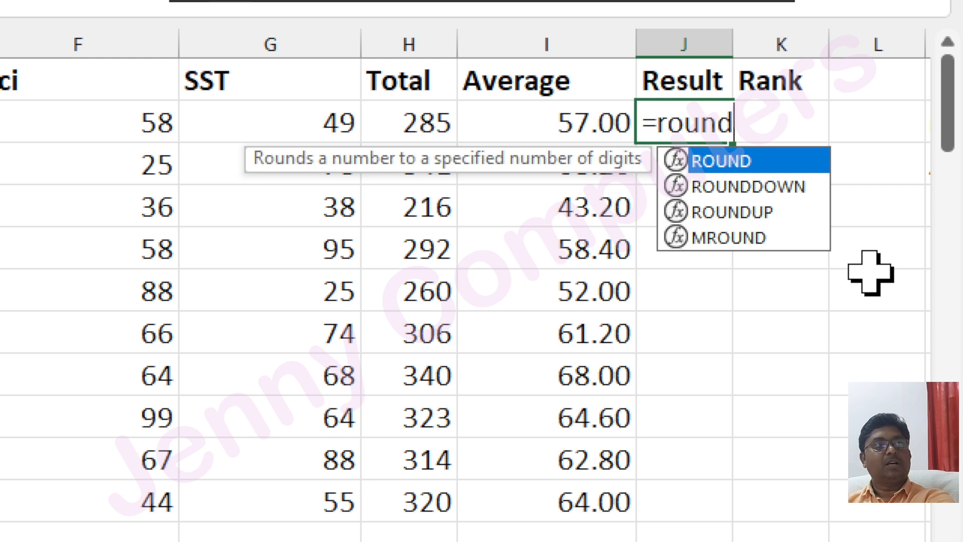
key("Tab")
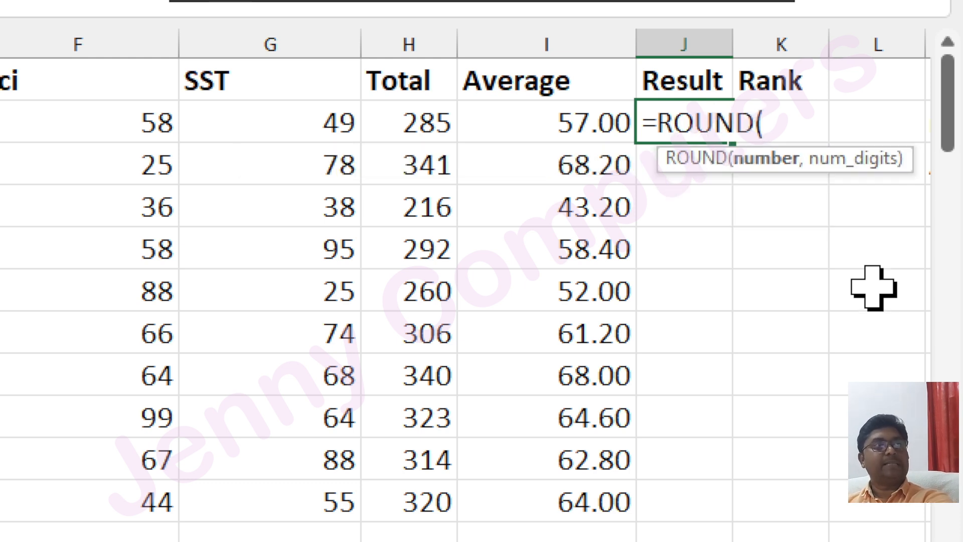
left_click(564, 123)
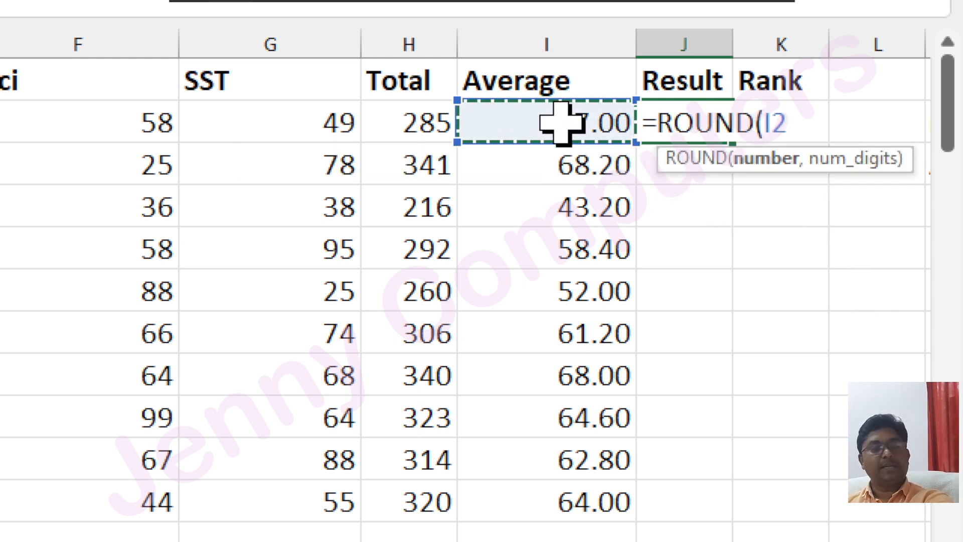
type(",")
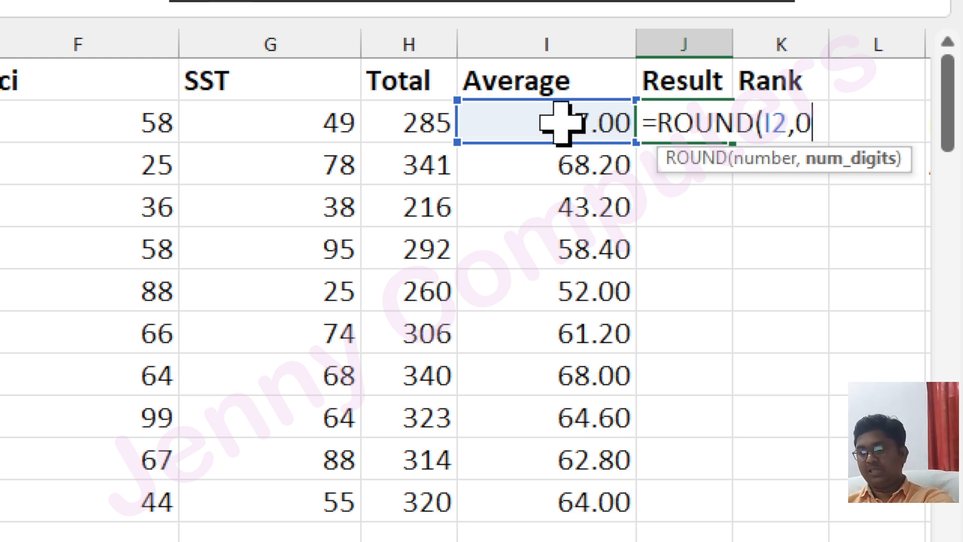
type("0)")
key("Return")
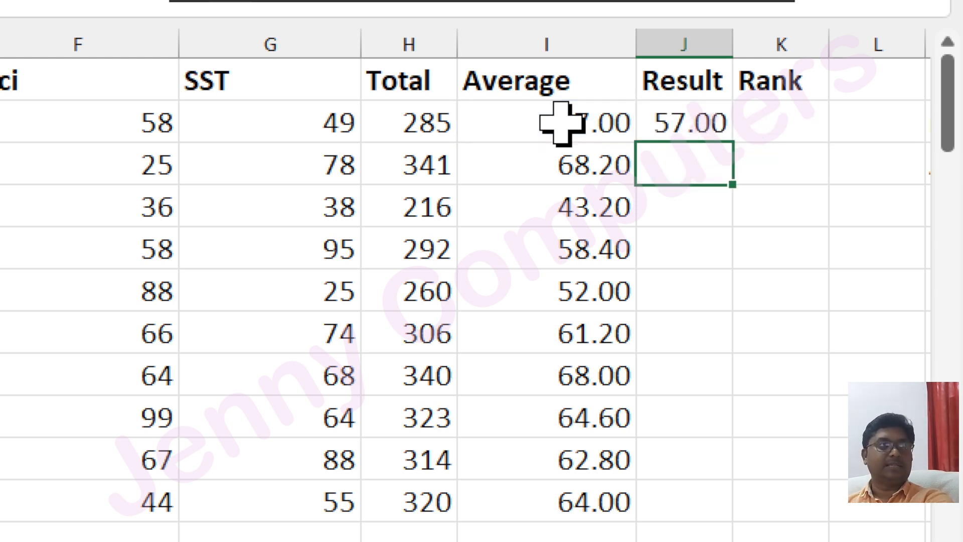
- Fill the ROUND formula from J2 down to J11 and compare the rounded values with the Average column
left_click(702, 123)
left_click_drag(732, 143, 748, 523)
mouse_move(748, 479)
left_mouse_down()
mouse_move(733, 458)
mouse_move(745, 477)
left_mouse_up()
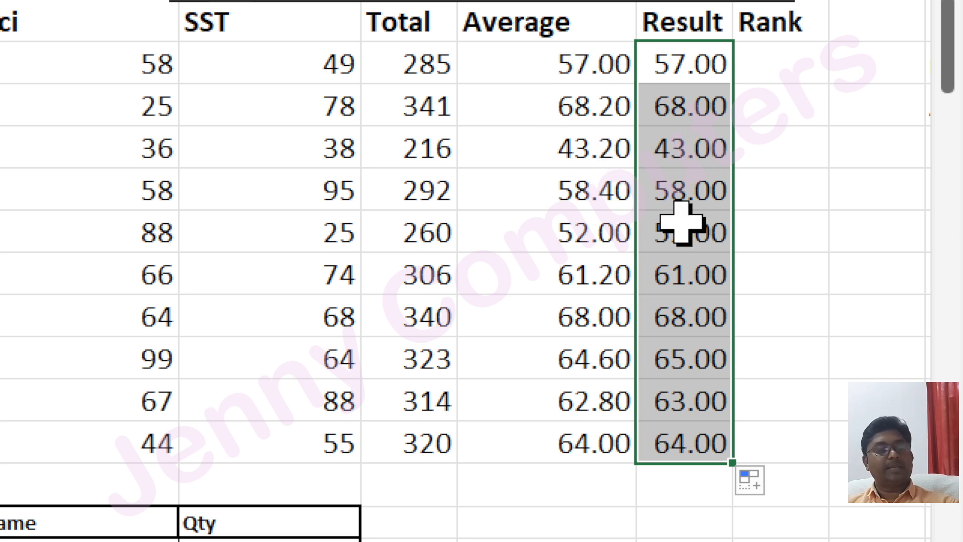
left_click_drag(588, 79, 592, 346)
left_click_drag(700, 67, 724, 406)
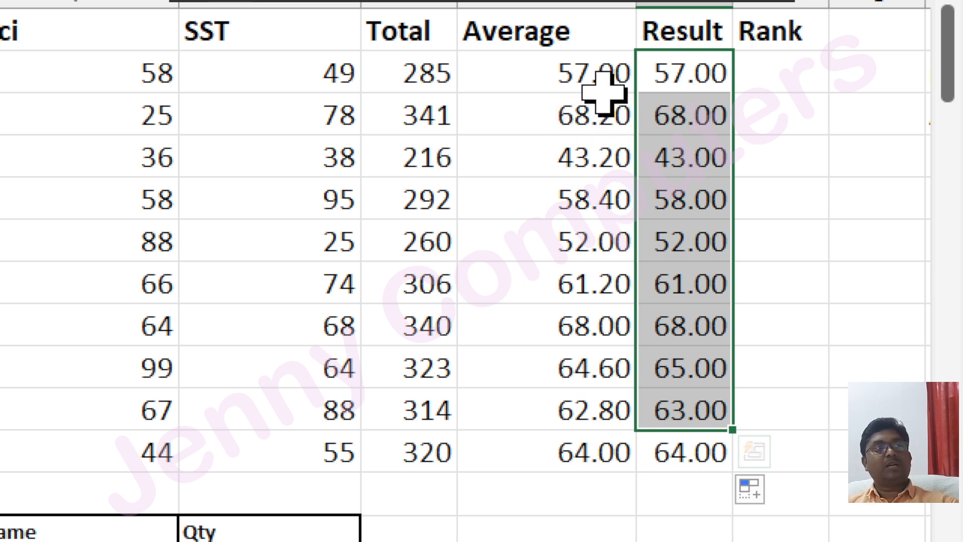
left_click(574, 70)
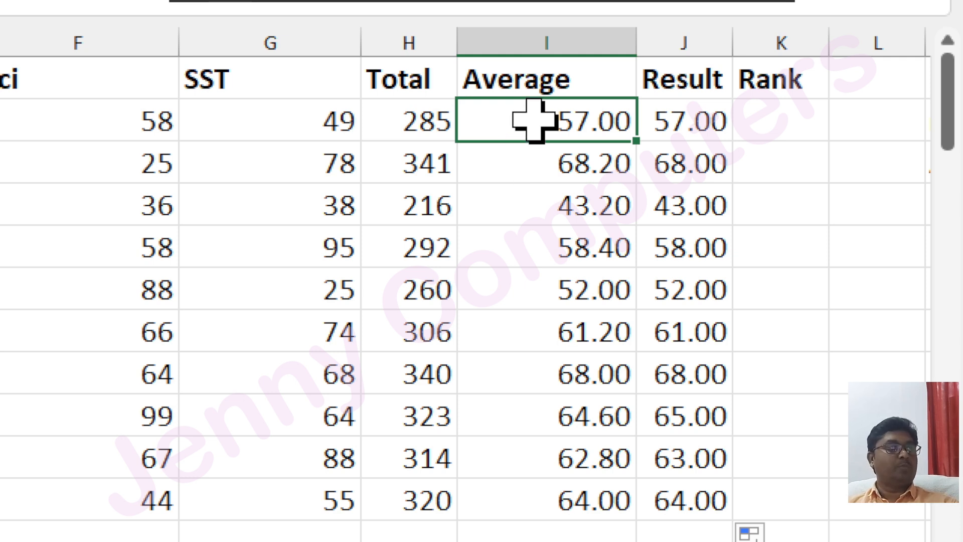
- Write the syntax note =round(number,num_digits) as plain text in L5 and widen column L to fit it
left_click(825, 166)
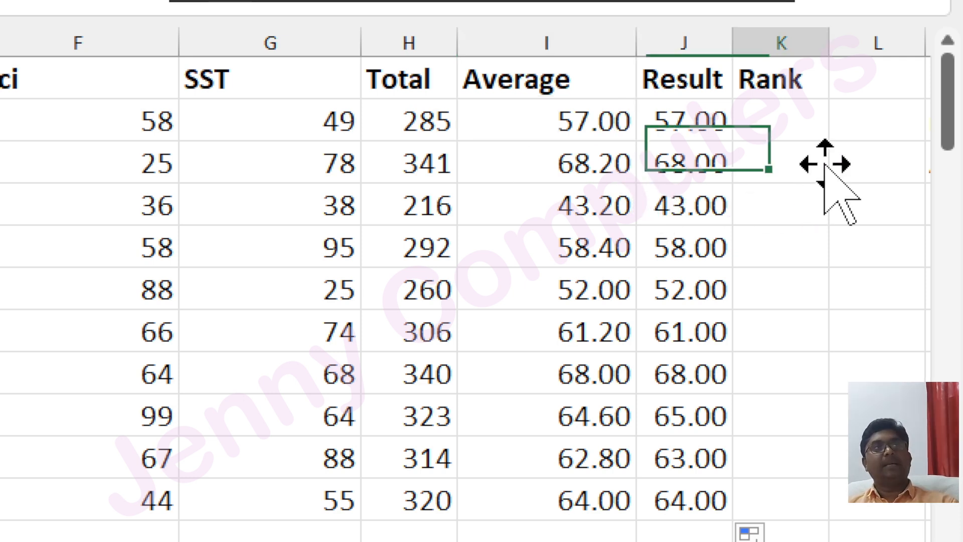
key("Right")
key("Down")
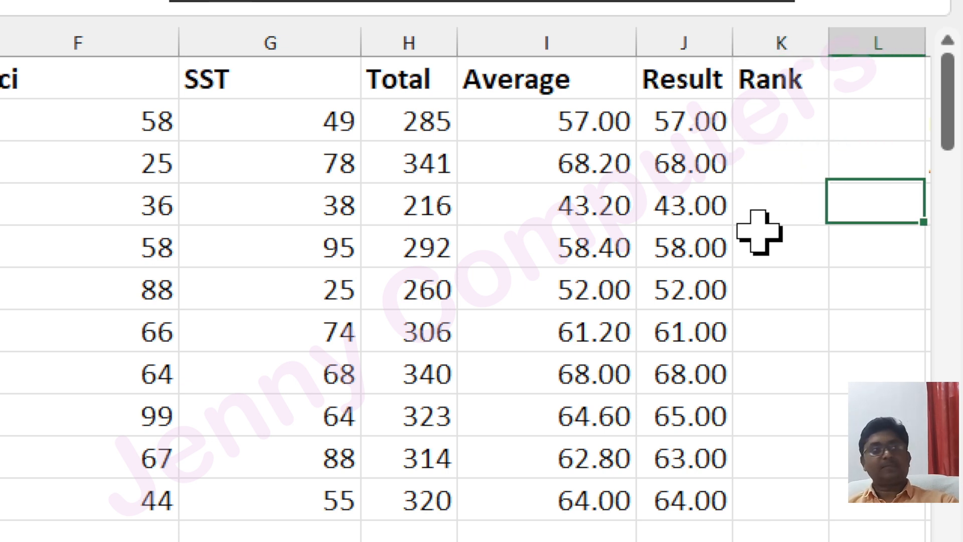
key("Right")
key("Right")
key("Right")
key("Right")
key("Left")
key("Left")
key("Left")
key("Left")
key("Left")
key("Down")
key("Right")
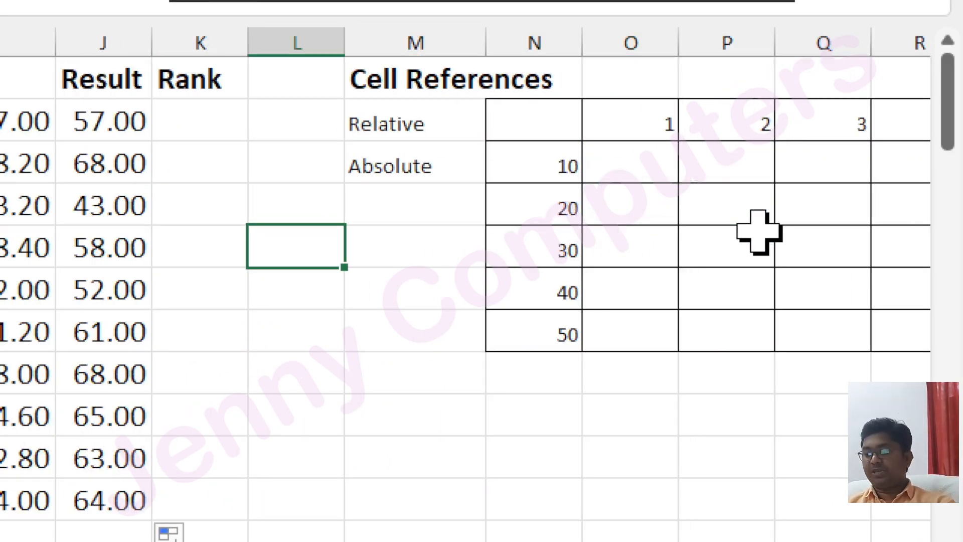
type("'=round")
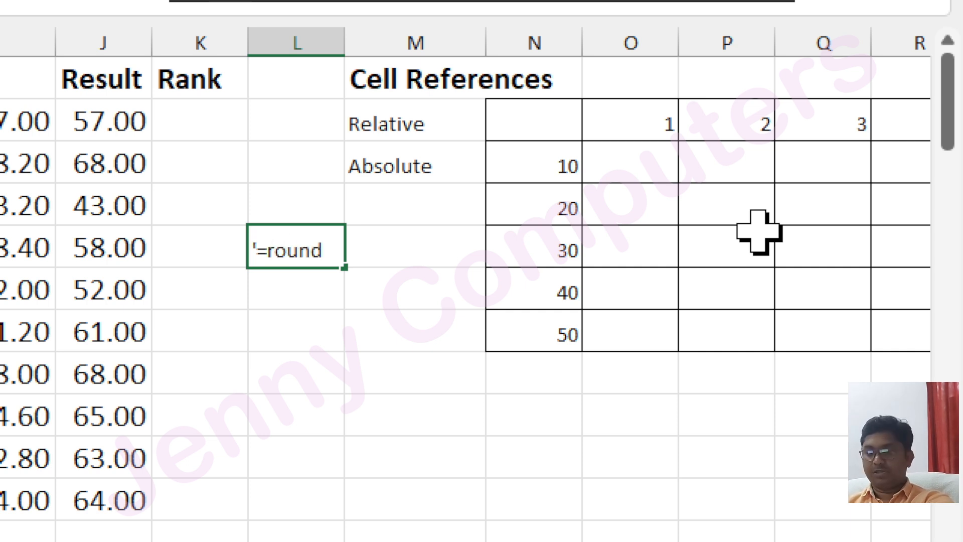
type("(numbe")
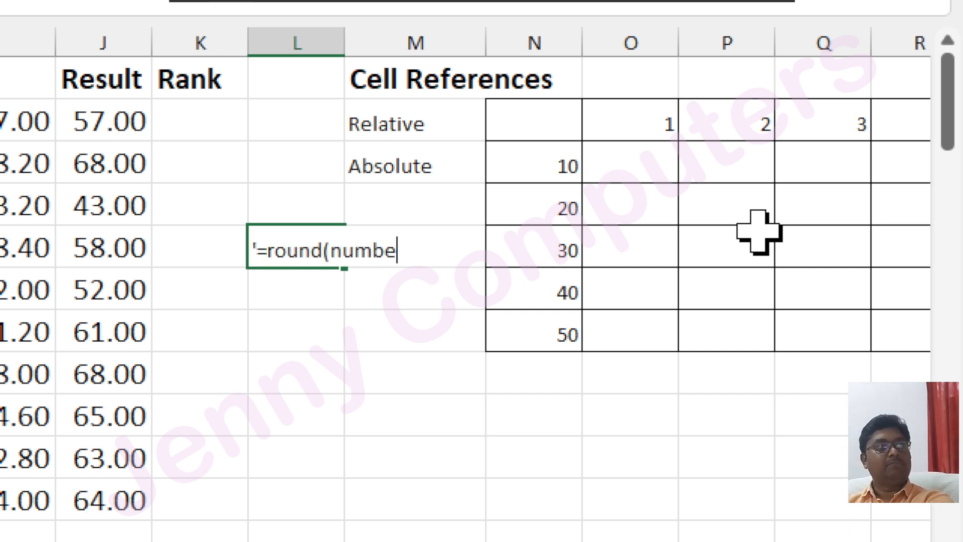
type("r,num_difi")
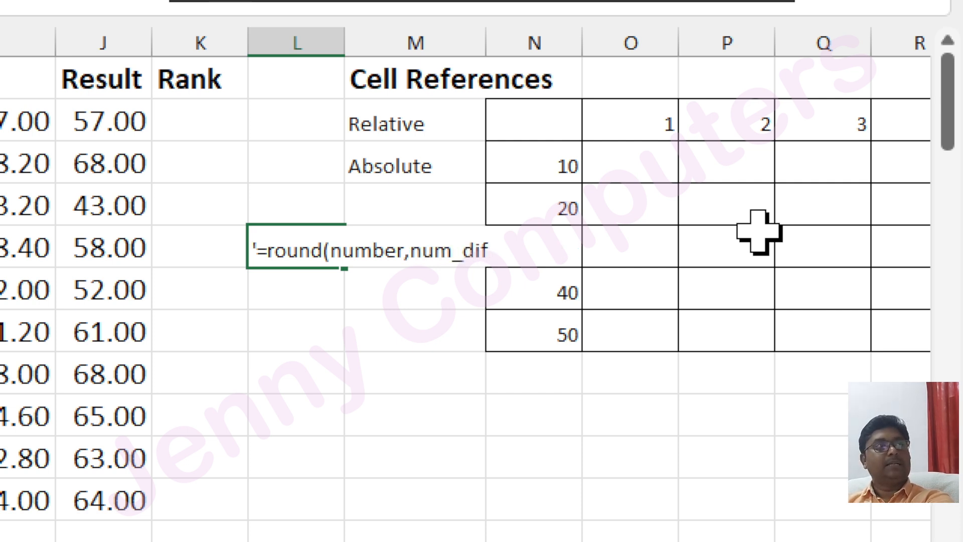
key("Return")
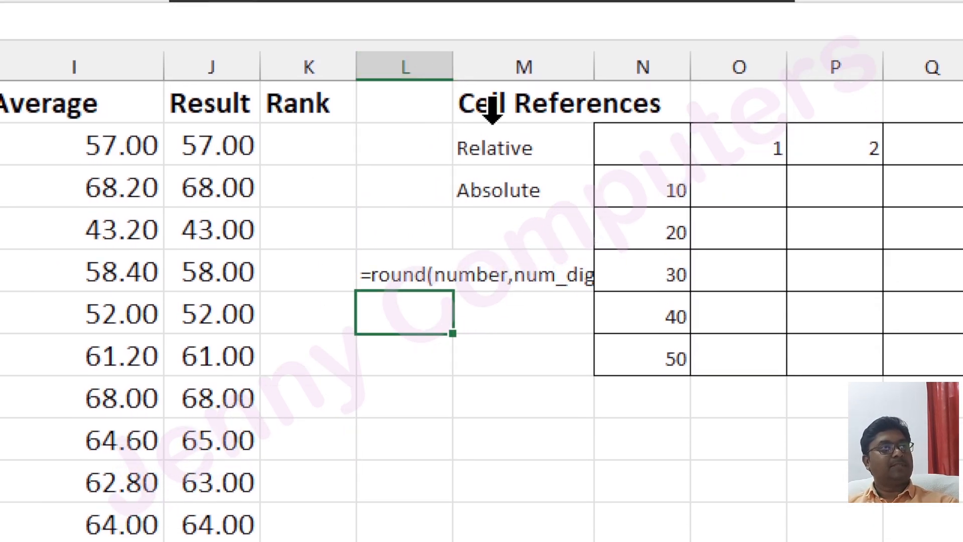
double_click(453, 67)
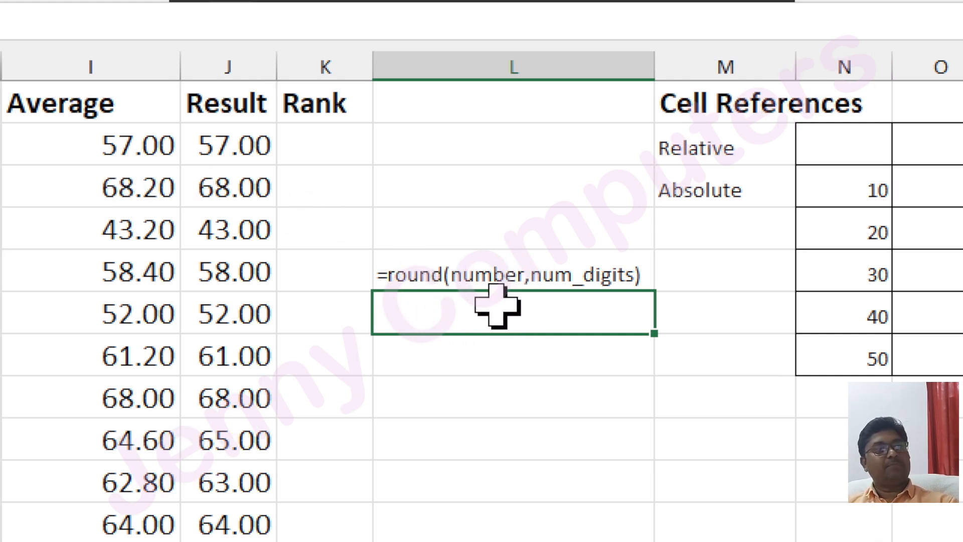
- Write the example =roundt(57,0) as plain text in L6, below the syntax note
double_click(393, 312)
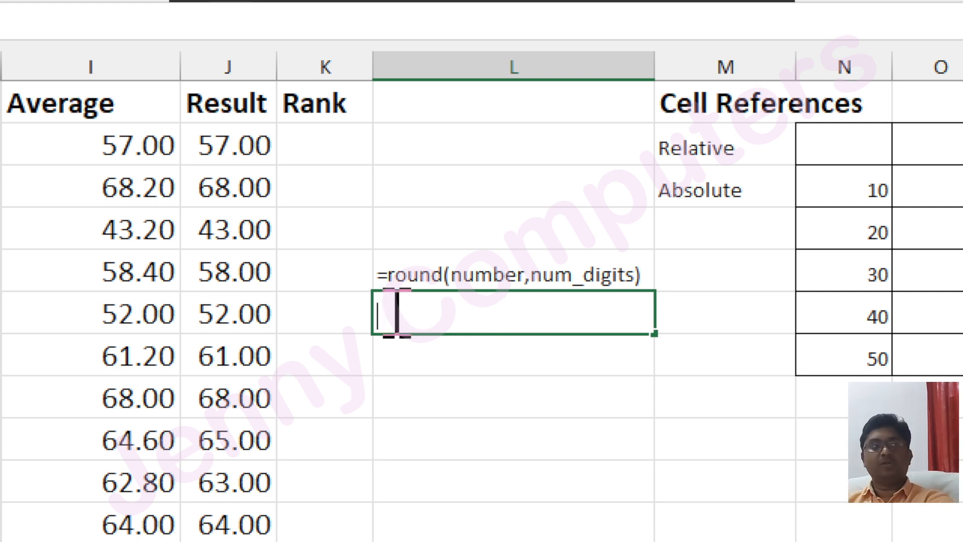
type("=rou")
key("BackSpace")
key("BackSpace")
key("BackSpace")
key("BackSpace")
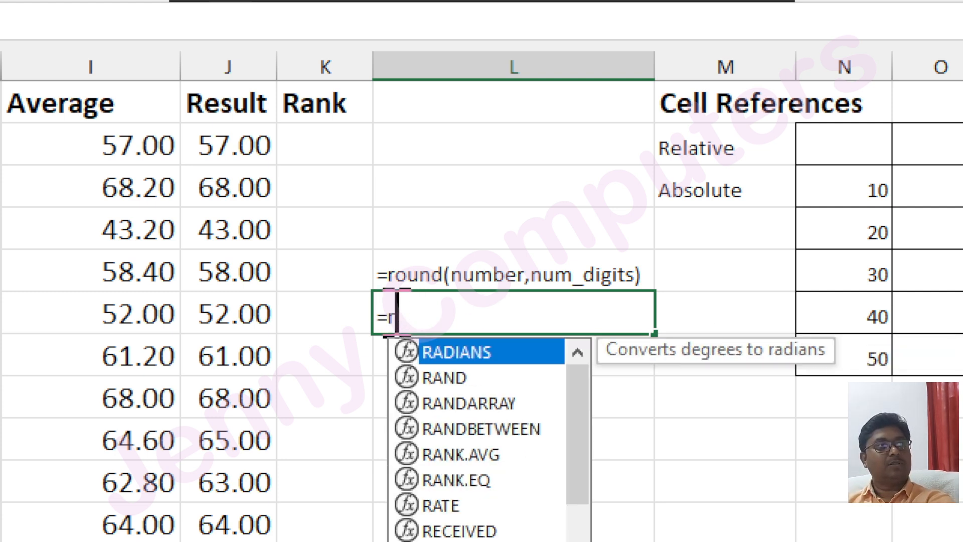
type("'rou")
key("BackSpace")
key("BackSpace")
key("BackSpace")
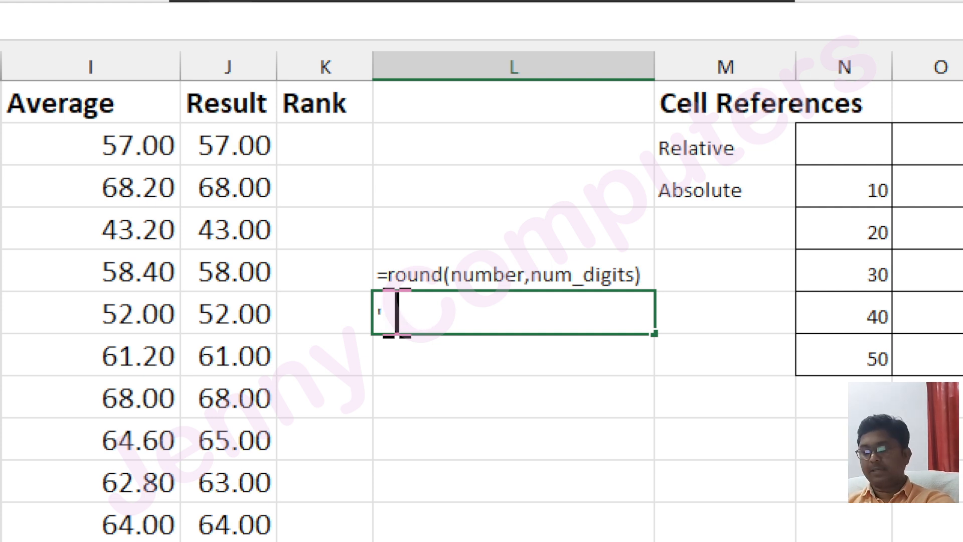
type("=roundt(57,0")
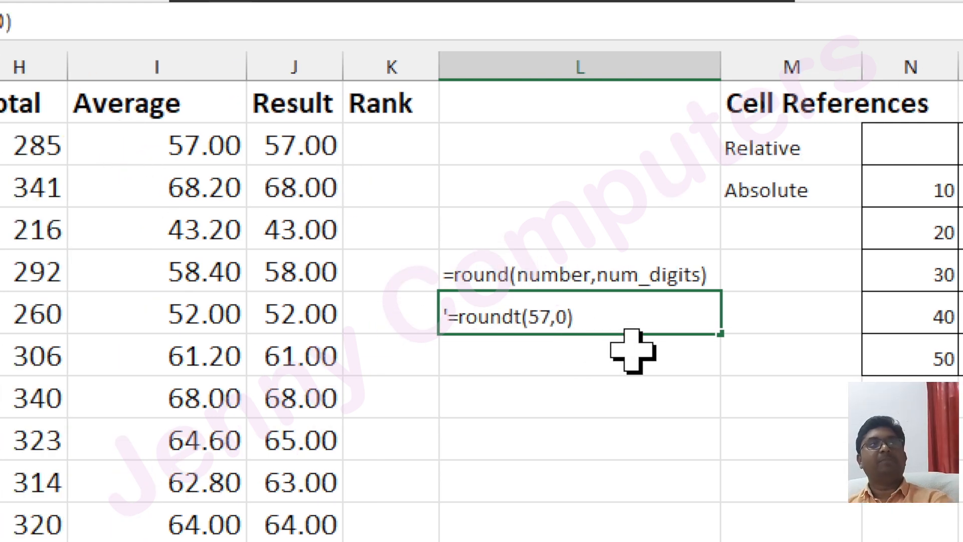
key("Return")
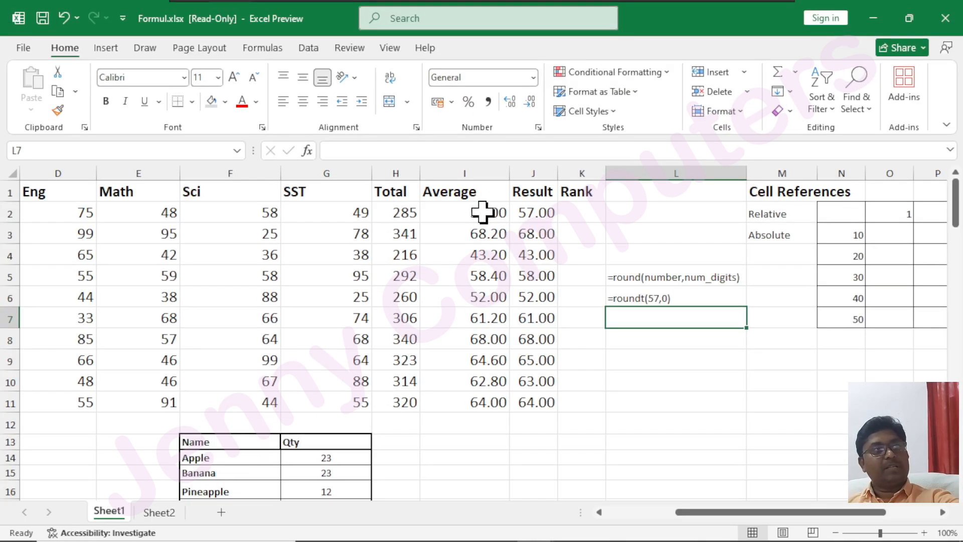
- Nest the average formula in I2 inside ROUND with zero digits, making it =ROUND(AVERAGE(C2:G2),0)
double_click(180, 148)
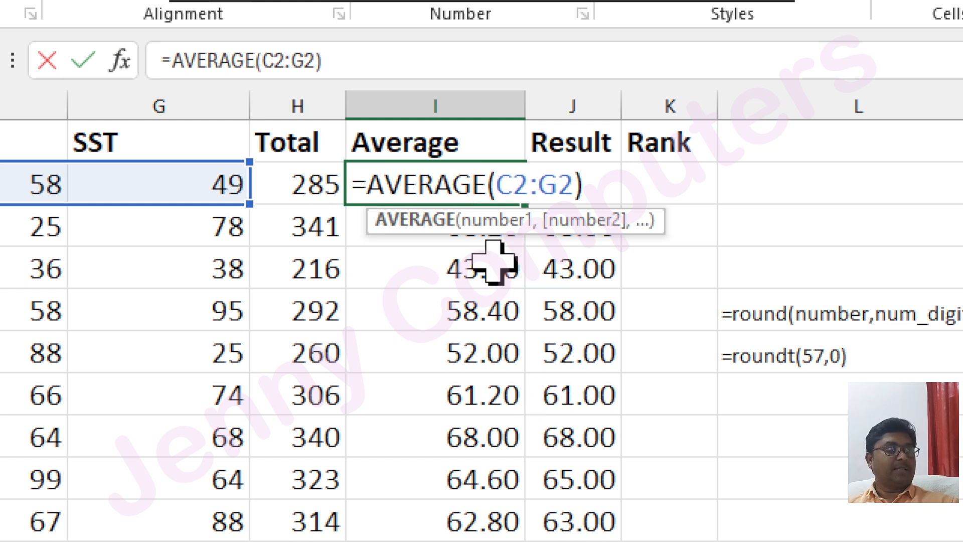
left_click(371, 180)
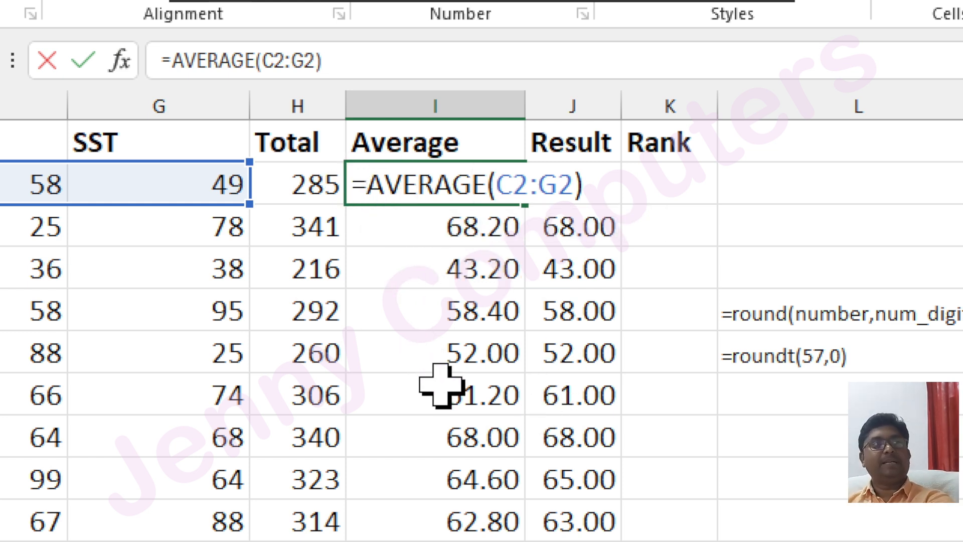
type("round")
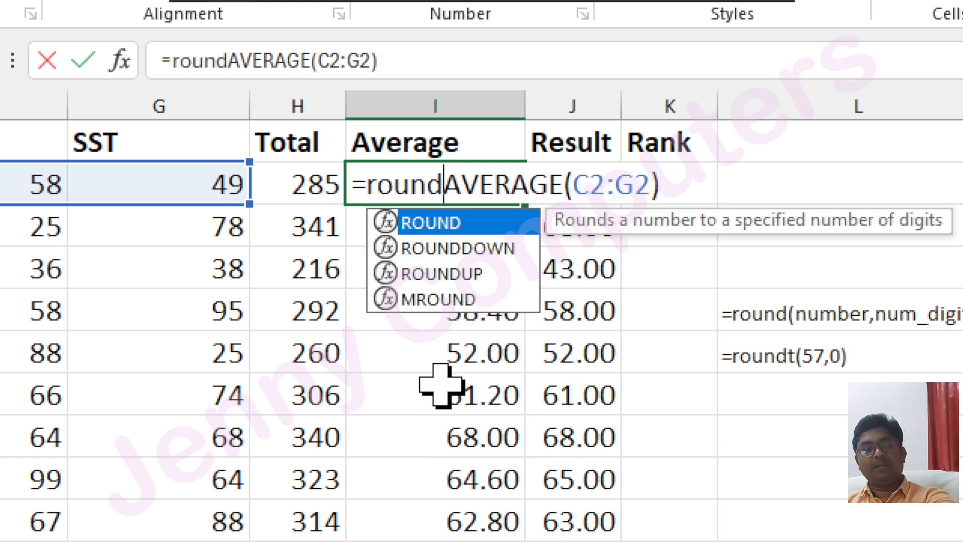
key("Tab")
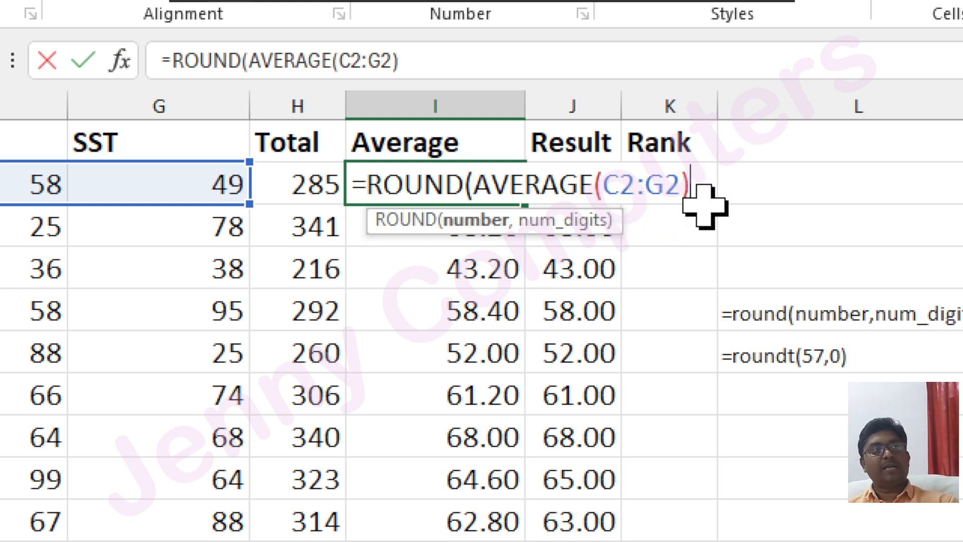
type(",")
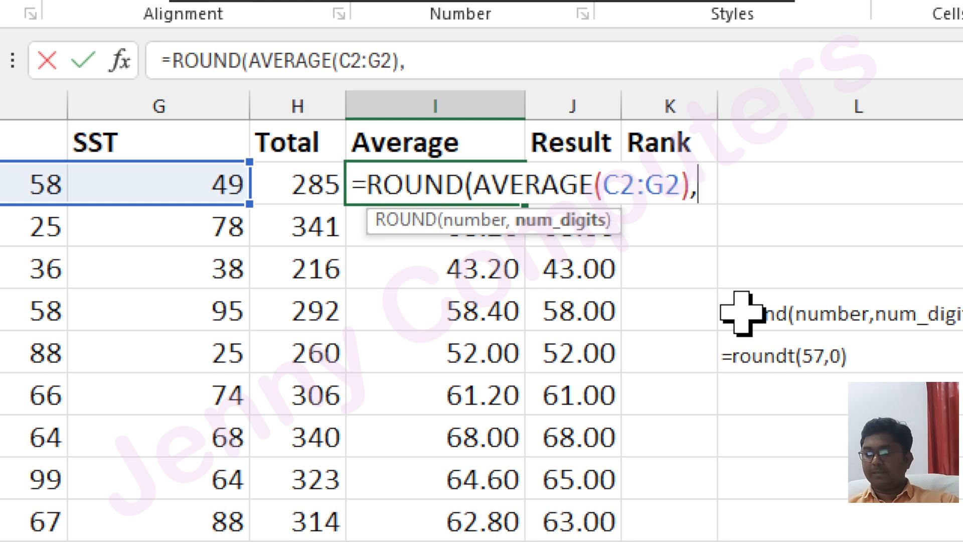
type("0")
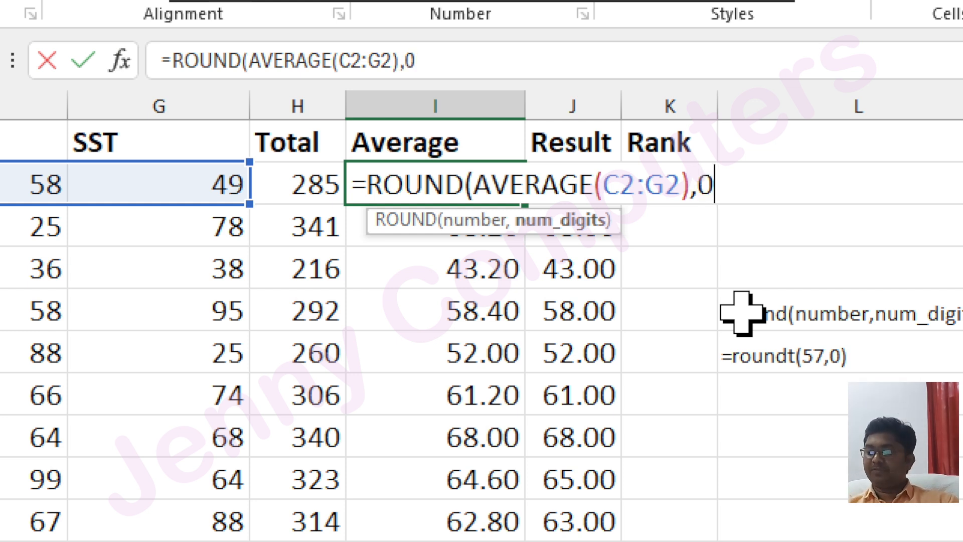
type(")")
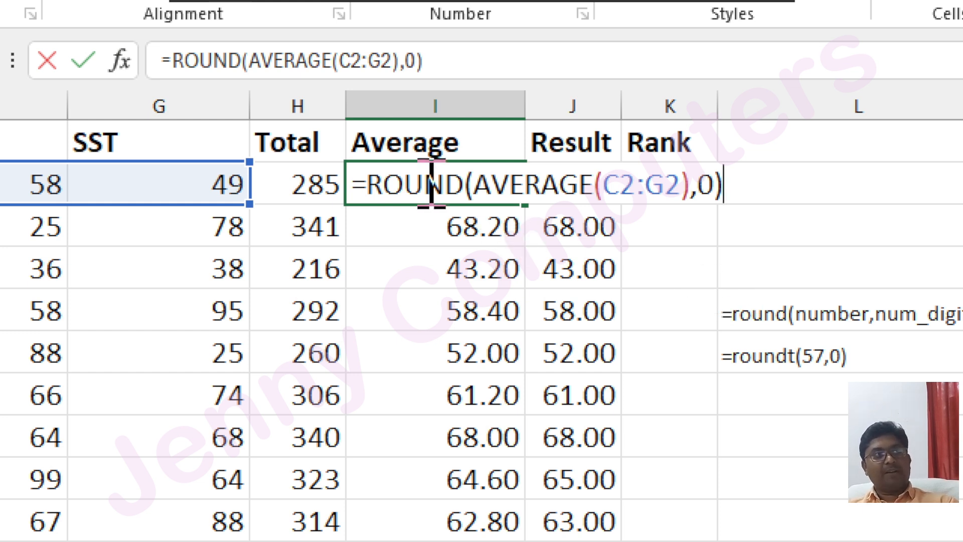
left_click_drag(479, 183, 695, 183)
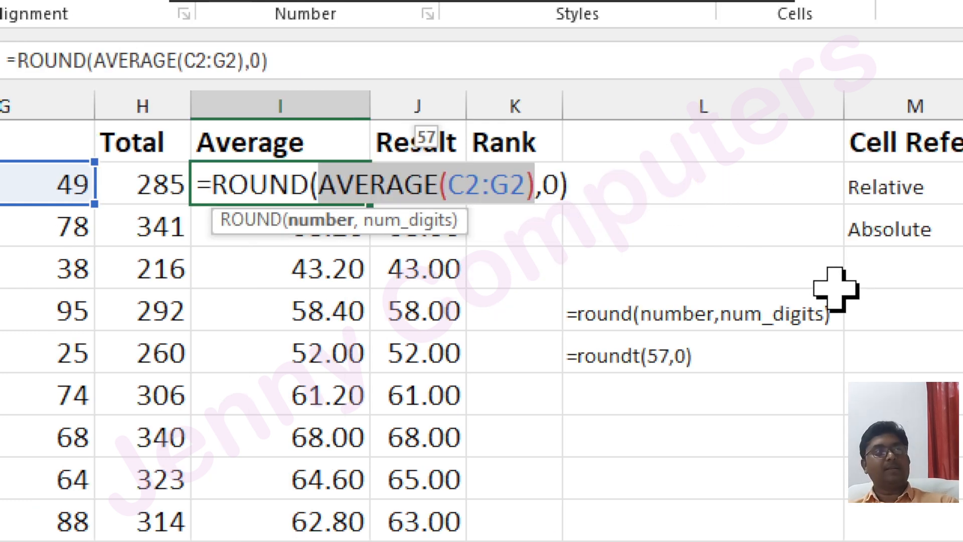
key("Return")
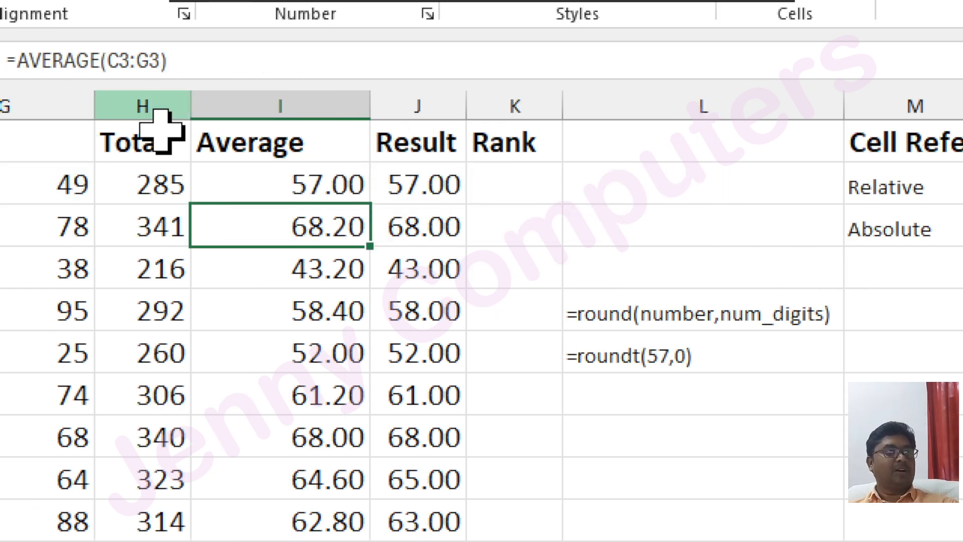
- Fill the nested ROUND and AVERAGE formula from I2 down to I11 and open the formula in I3 for inspection
left_click(221, 177)
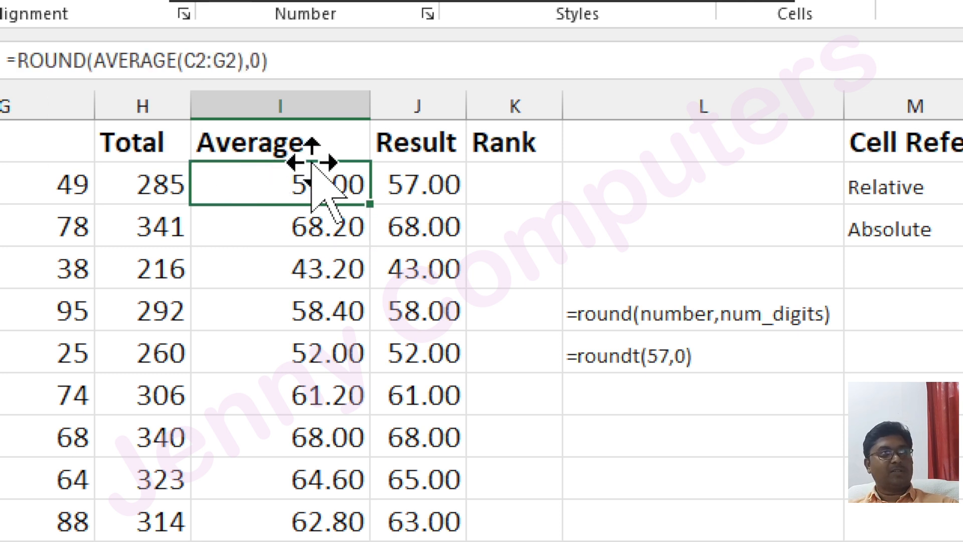
double_click(376, 203)
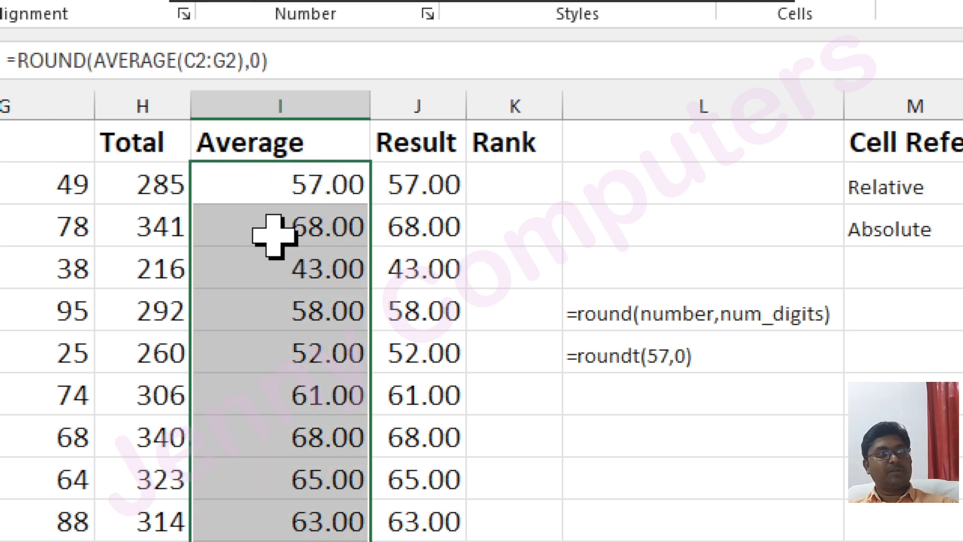
double_click(277, 235)
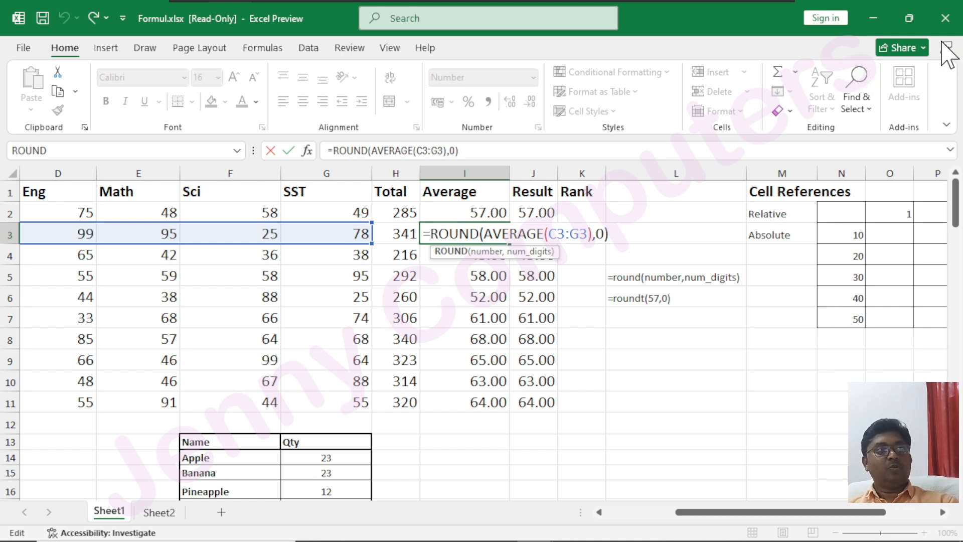
- Minimize Formul.xlsx to return to the Function.xlsx workbook and maximize its window, with A7 as the active cell
left_click(885, 21)
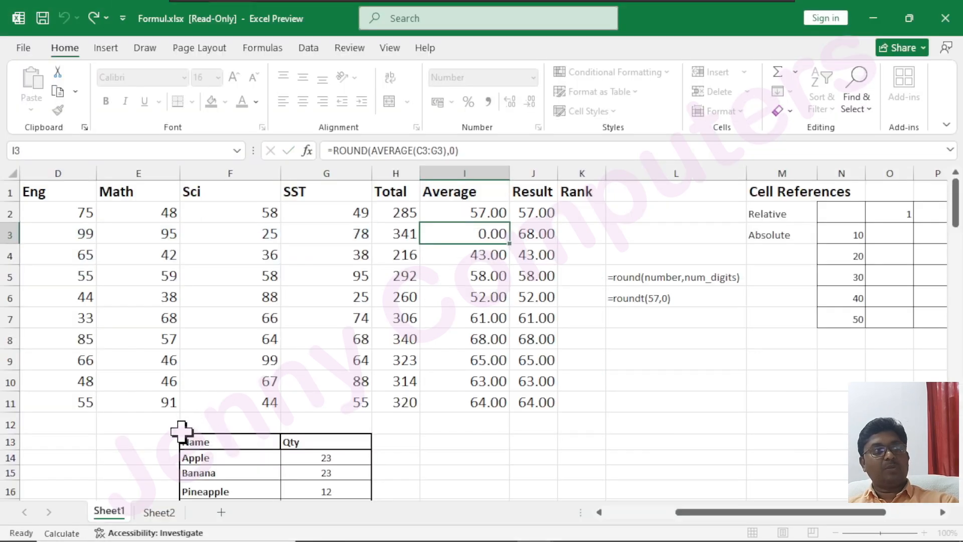
left_click(231, 360)
left_click(873, 18)
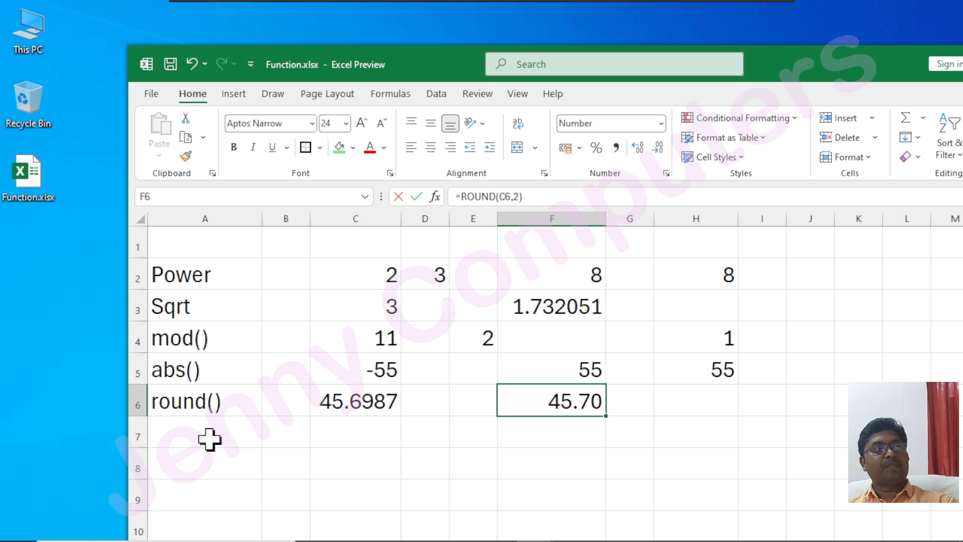
left_click(209, 439)
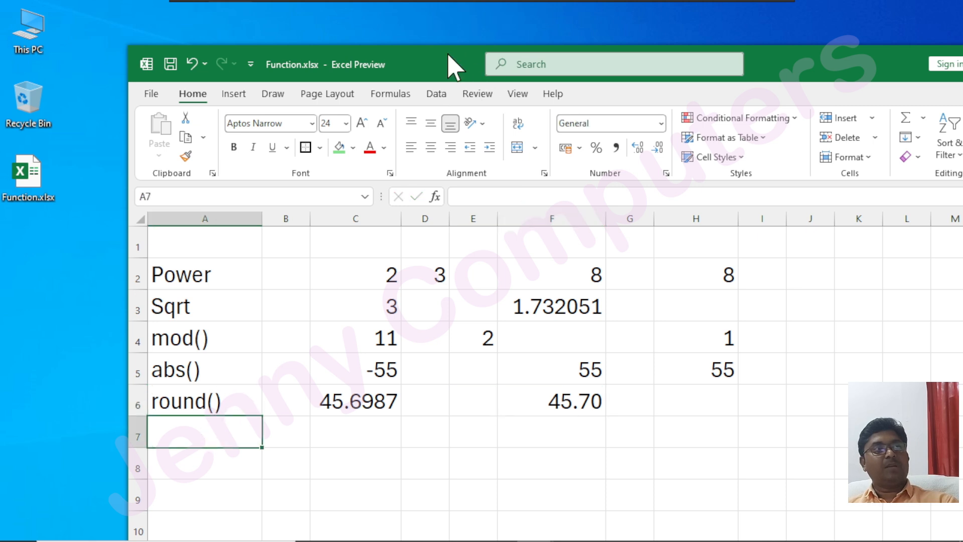
double_click(452, 64)
- Enter the labels roundUp() in A7 and rounddown() in A8, and autofit column A to the text
type("roundUp")
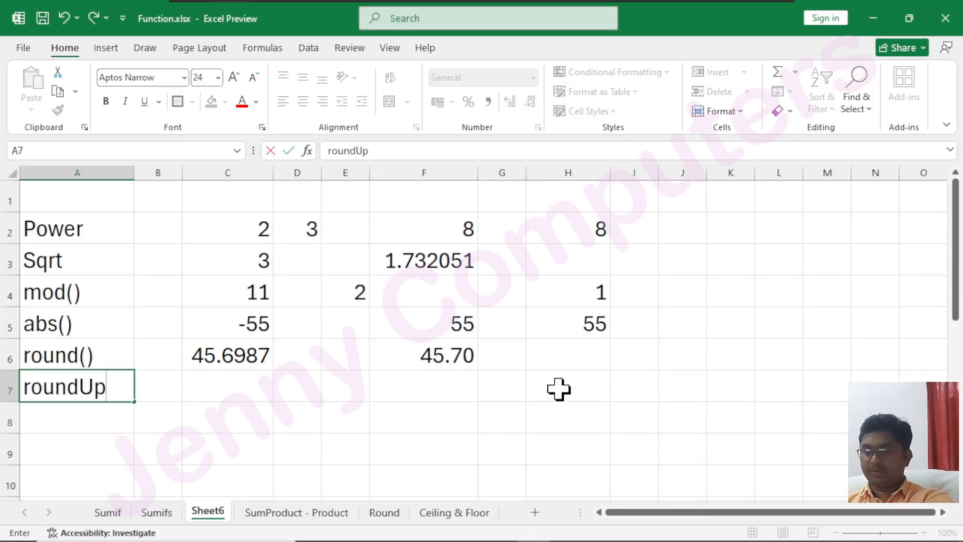
type("()")
key("Return")
type("rounddow")
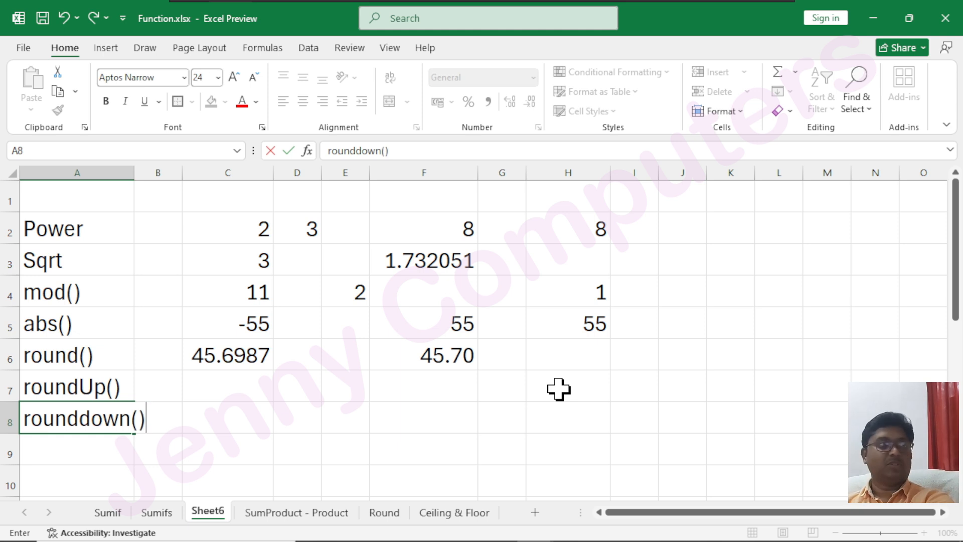
key("F2")
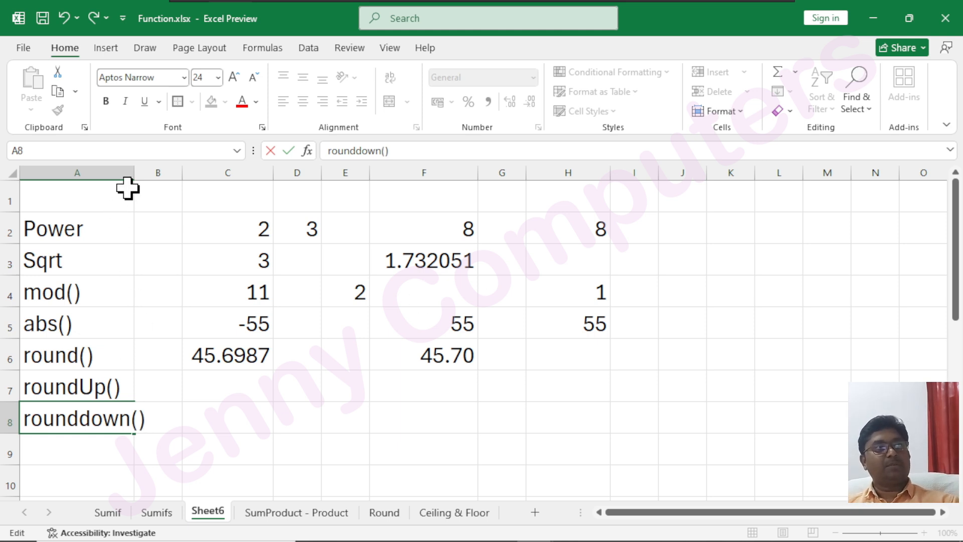
left_click(130, 173)
double_click(133, 173)
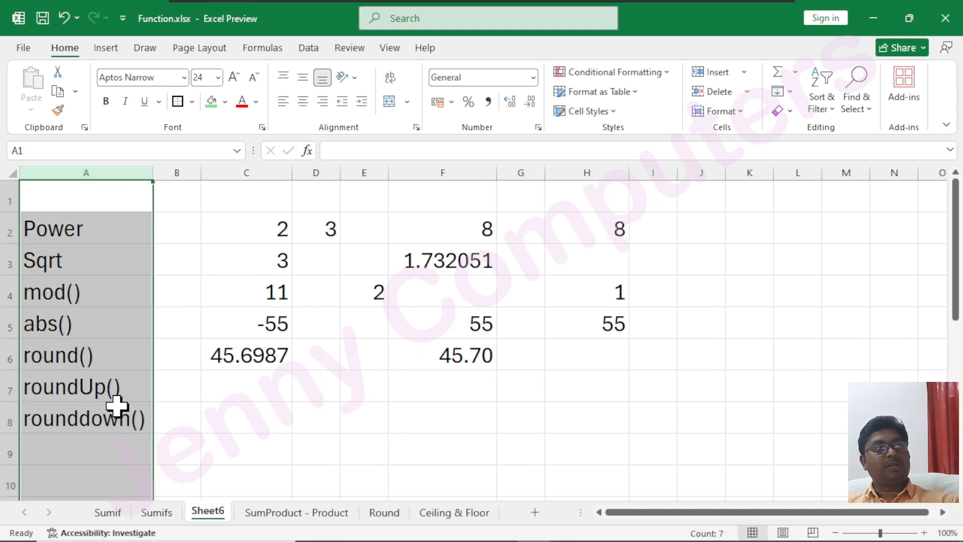
- Enter the label mround() in A9, below the rounddown() label
left_click(93, 452)
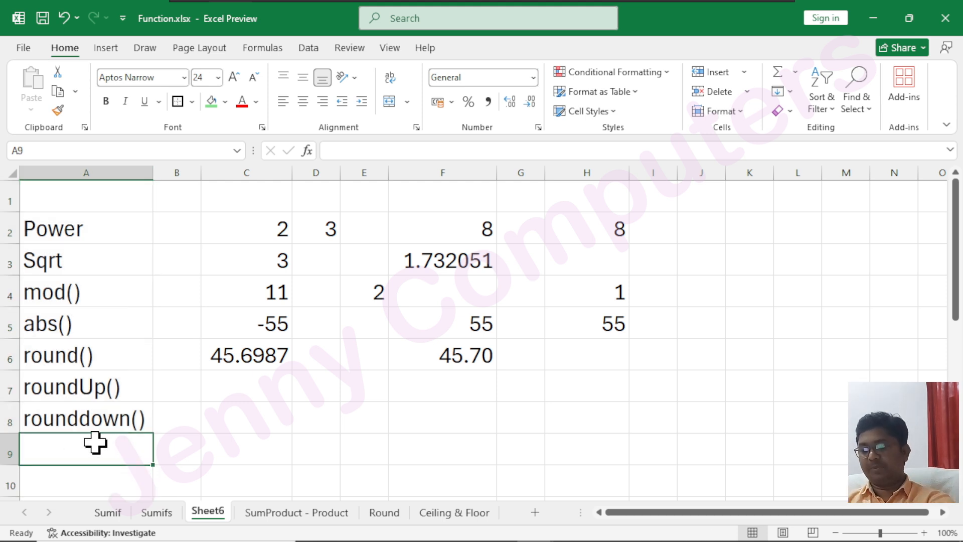
type("mron")
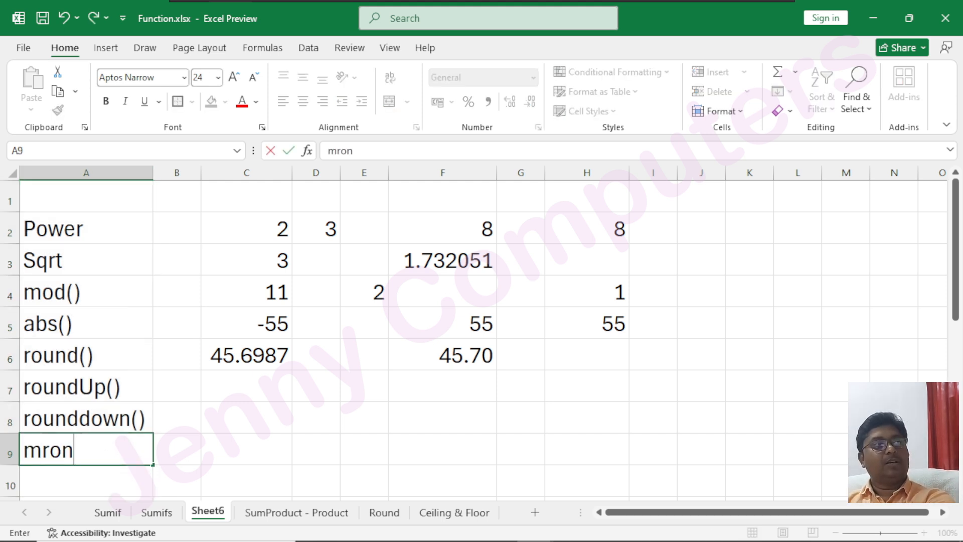
type("oun")
key("BackSpace")
key("BackSpace")
key("BackSpace")
key("BackSpace")
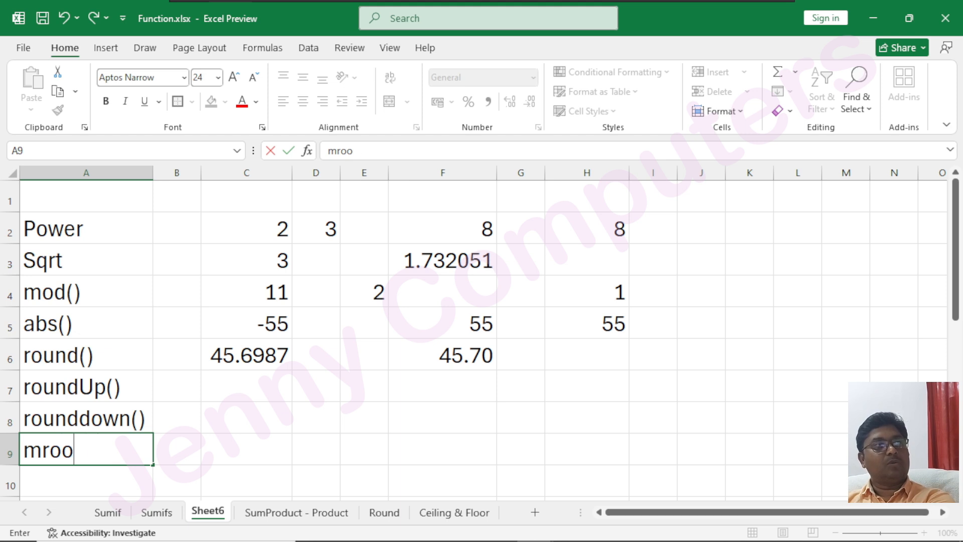
type("ound")
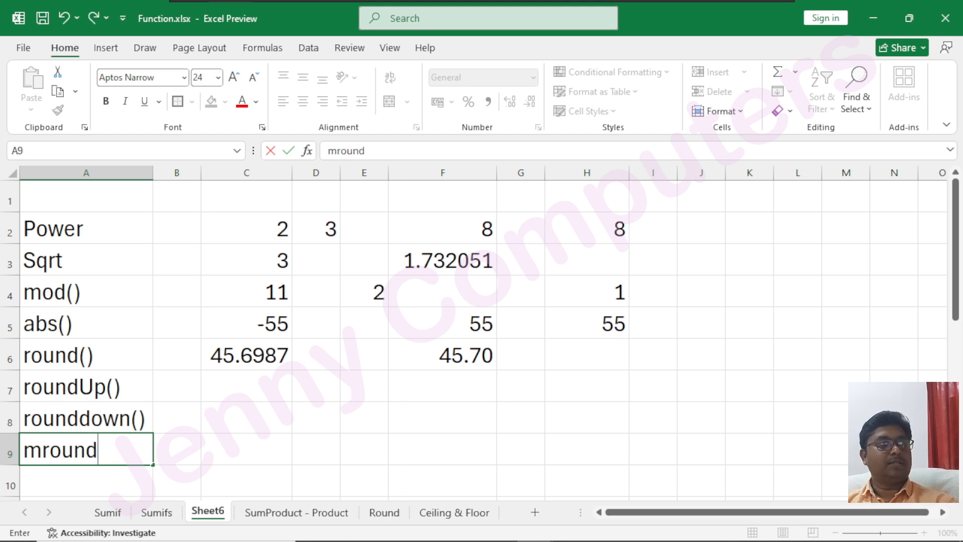
type("()")
key("Return")
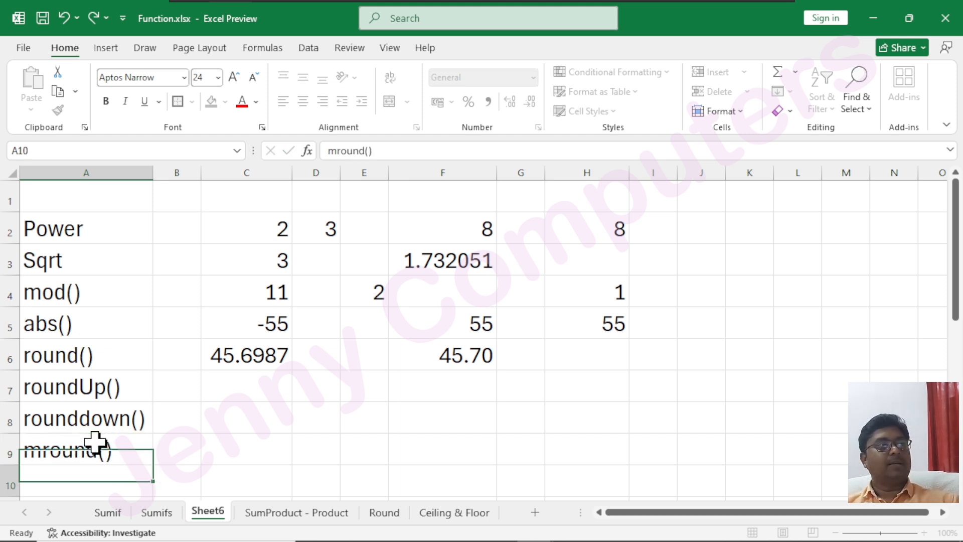
left_click(60, 390)
left_click(106, 417)
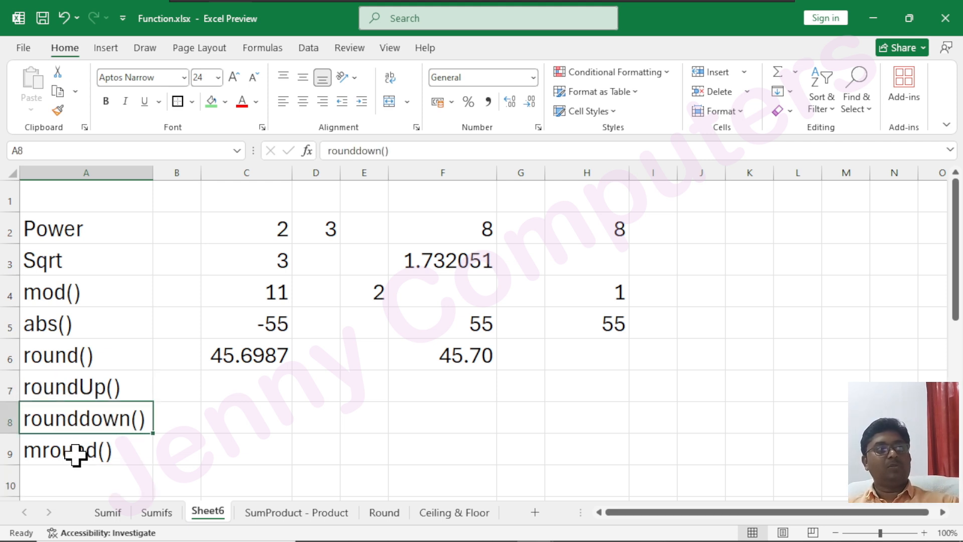
left_click(75, 453)
mouse_move(44, 541)
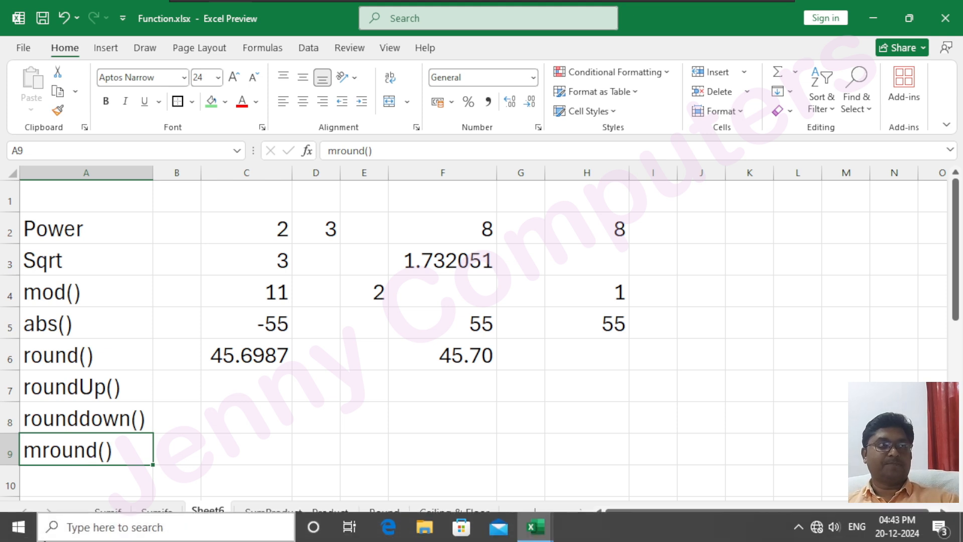
left_click(78, 357)
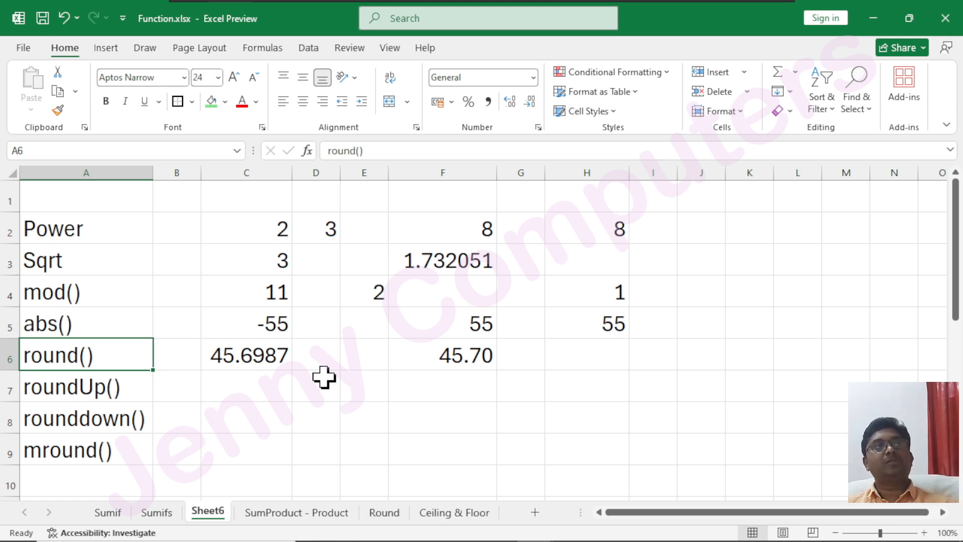
left_click(72, 386)
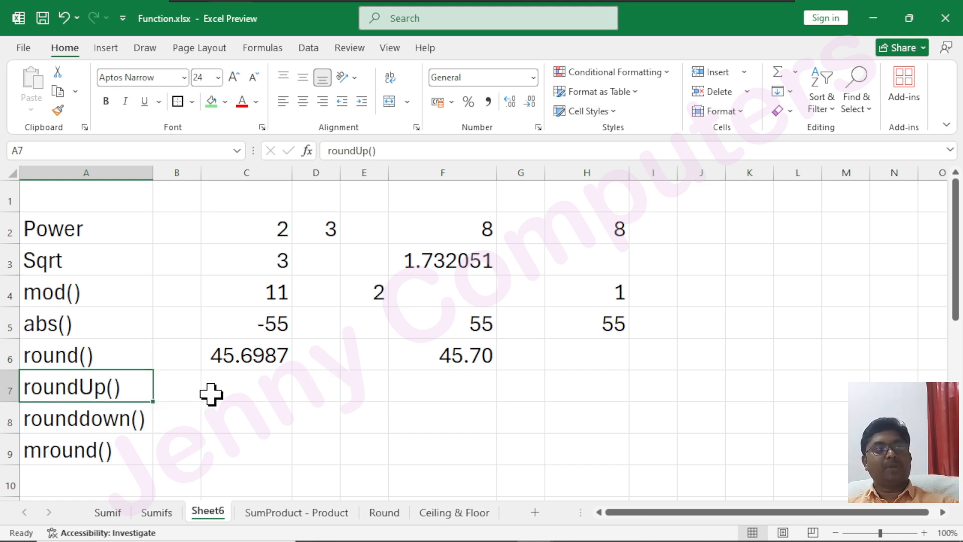
- Enter 9.1 in C7 as the roundUp() sample number and widen column D
left_click(249, 397)
type("9.")
key("Tab")
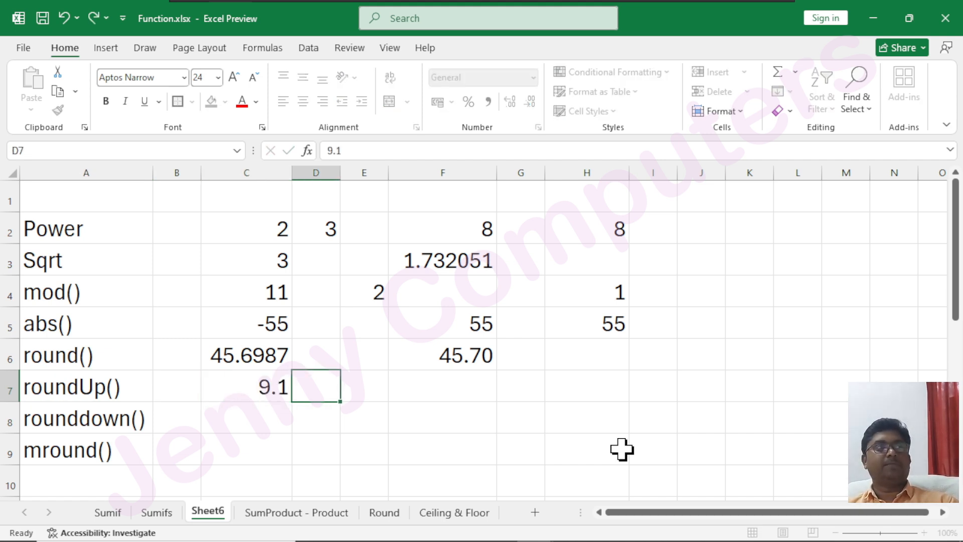
left_click(284, 377)
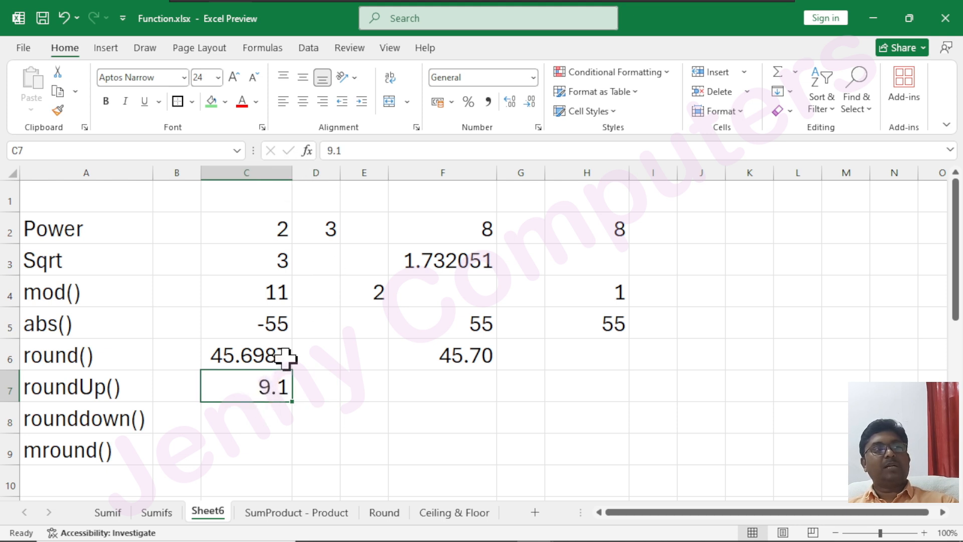
left_click_drag(340, 173, 367, 173)
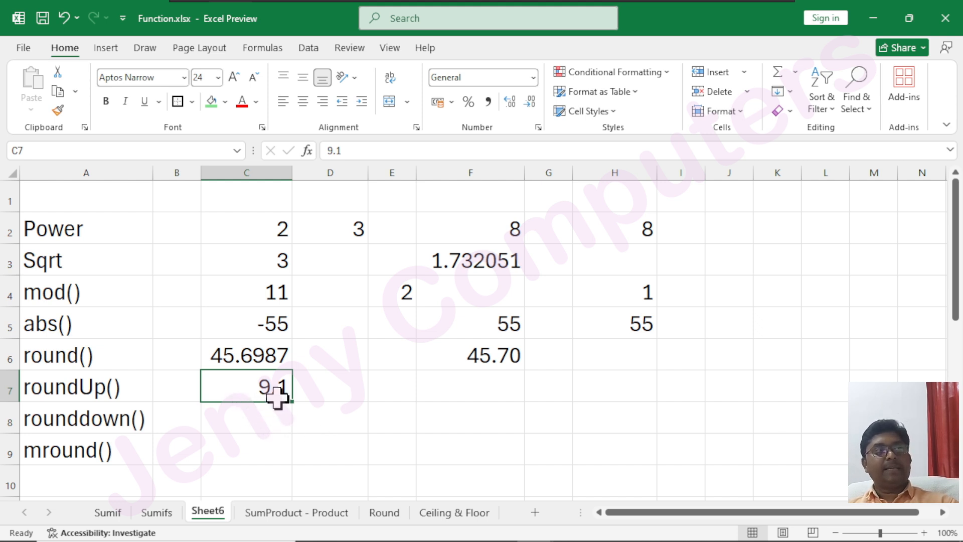
- Round the C7 number up to zero digits in D7 with =ROUNDUP(C7,0)
left_click(352, 396)
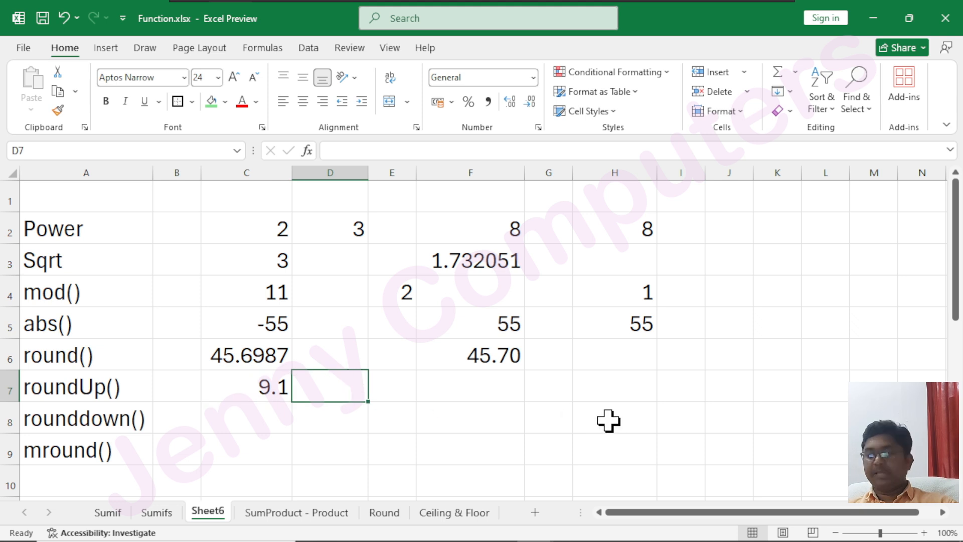
type("=round")
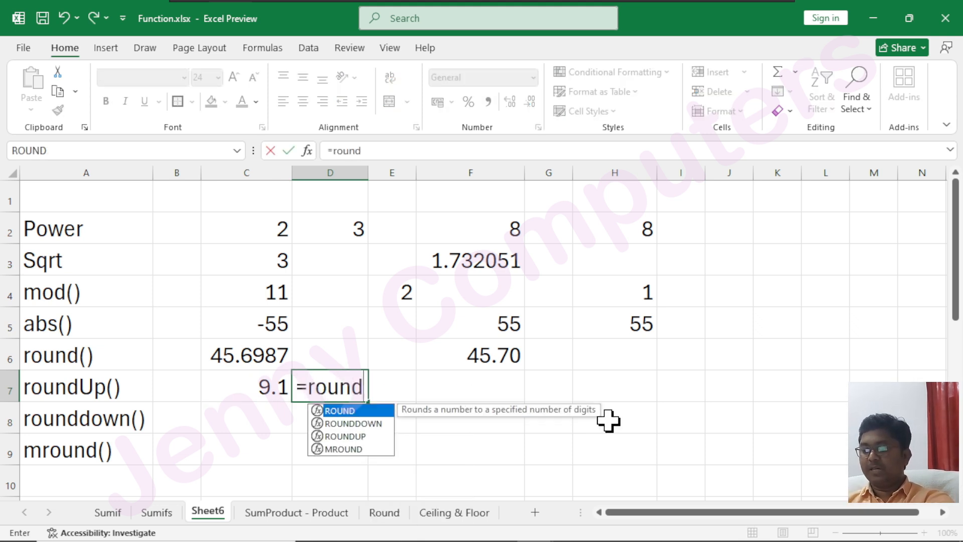
type("up")
key("Tab")
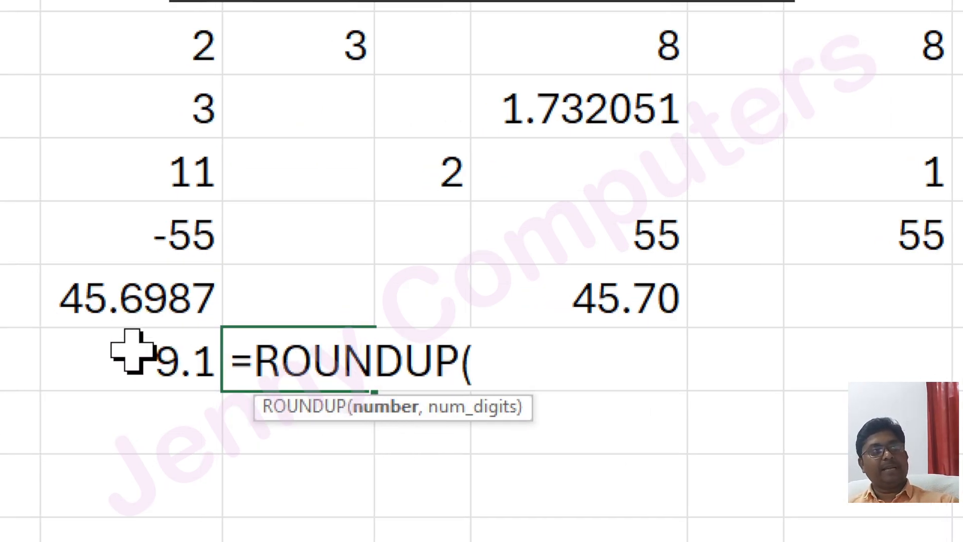
left_click(166, 358)
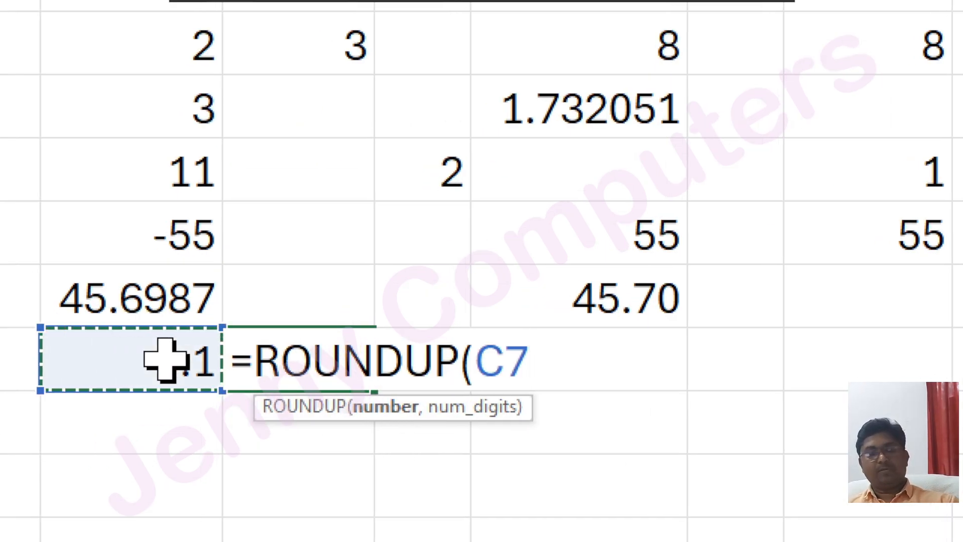
type(",")
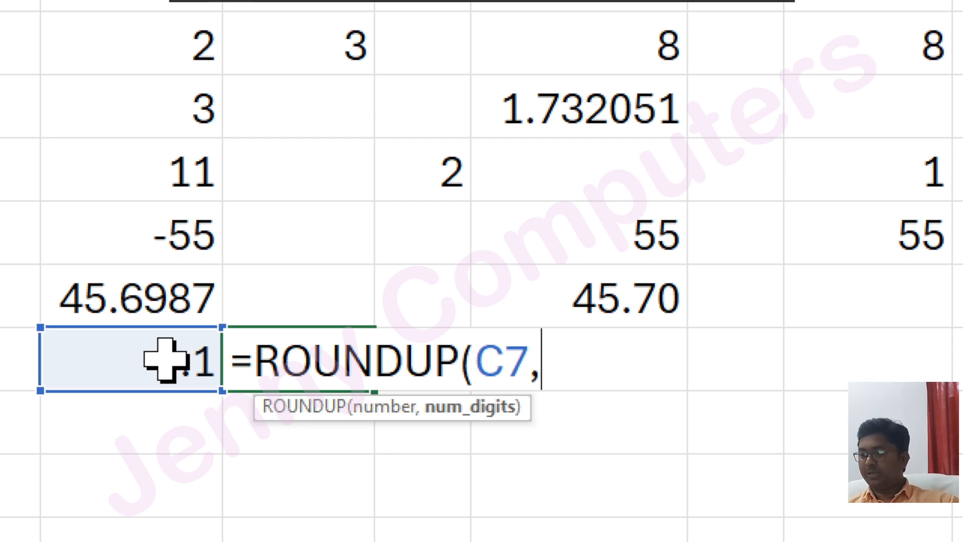
type("0")
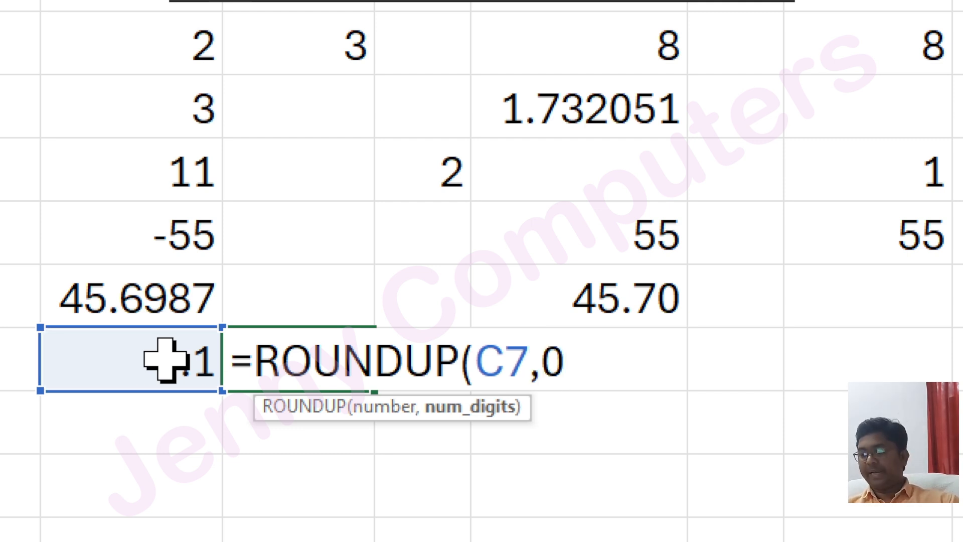
type(")")
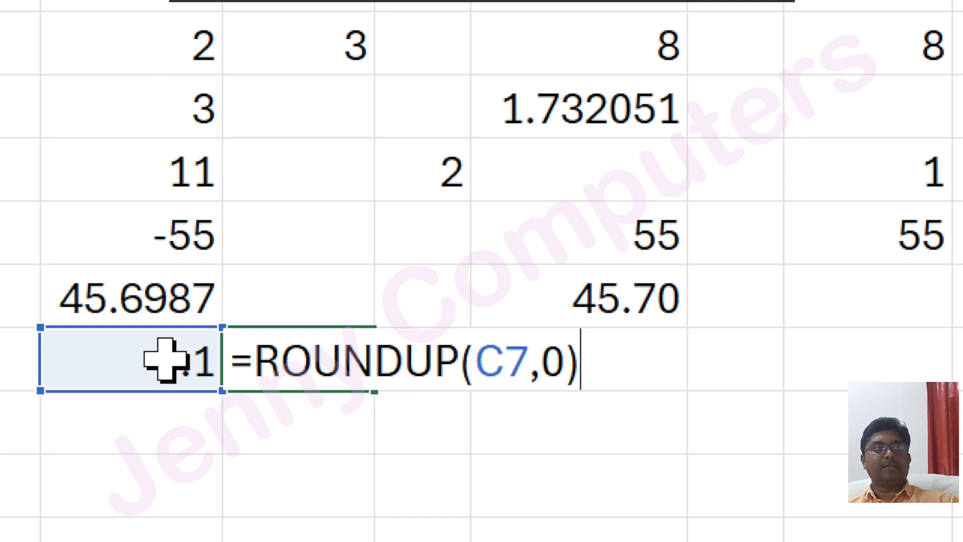
key("Return")
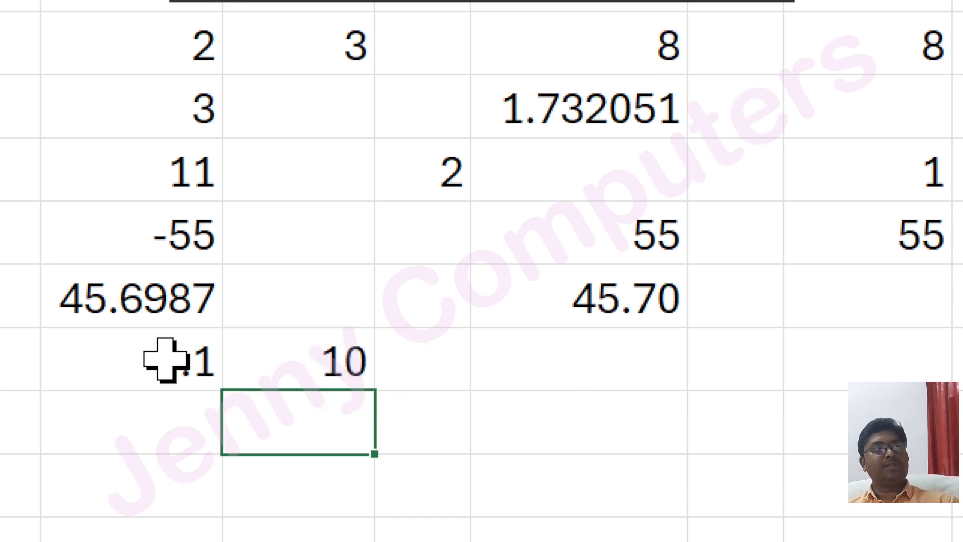
- Enter 9.8 in C8 as the sample number for the rounddown() row
scroll(329, 389, "down", 1)
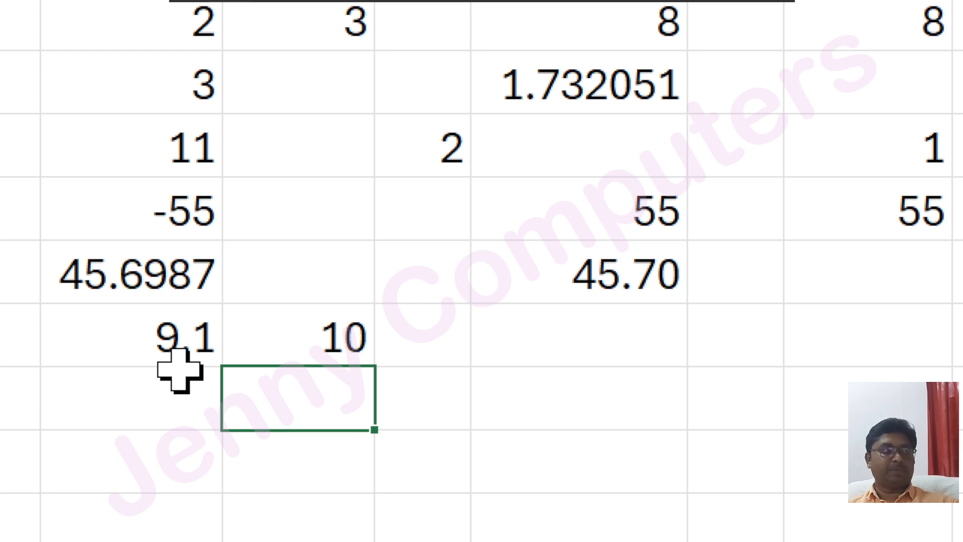
left_click(192, 407)
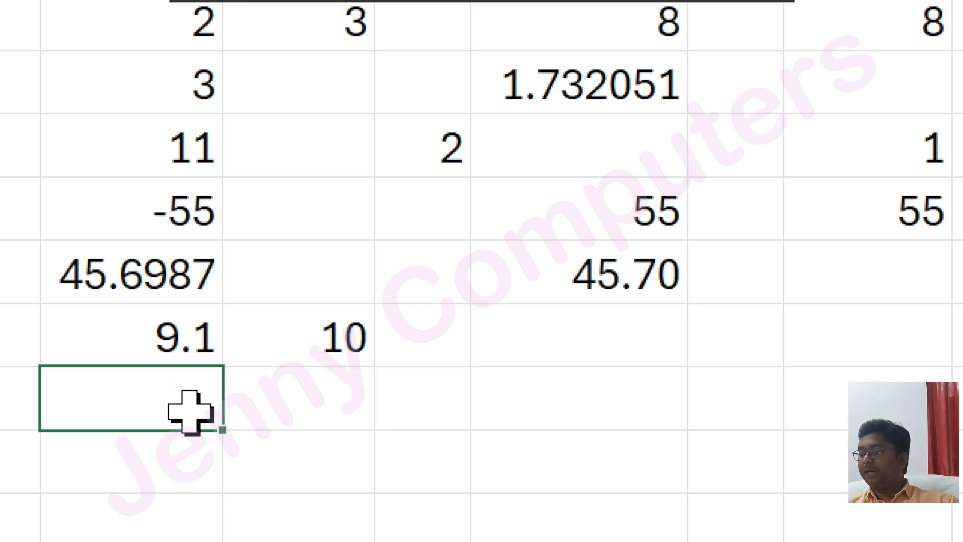
type("9.")
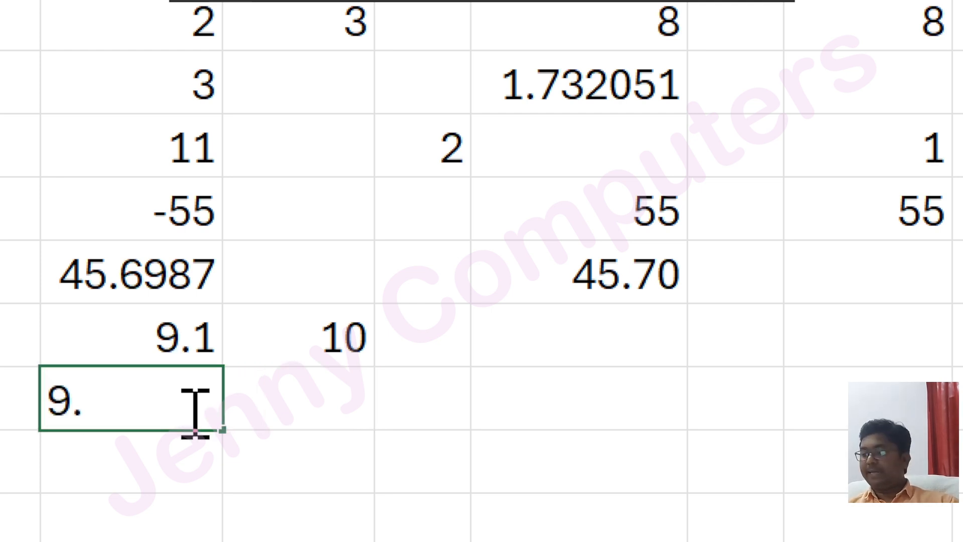
type("8")
key("Tab")
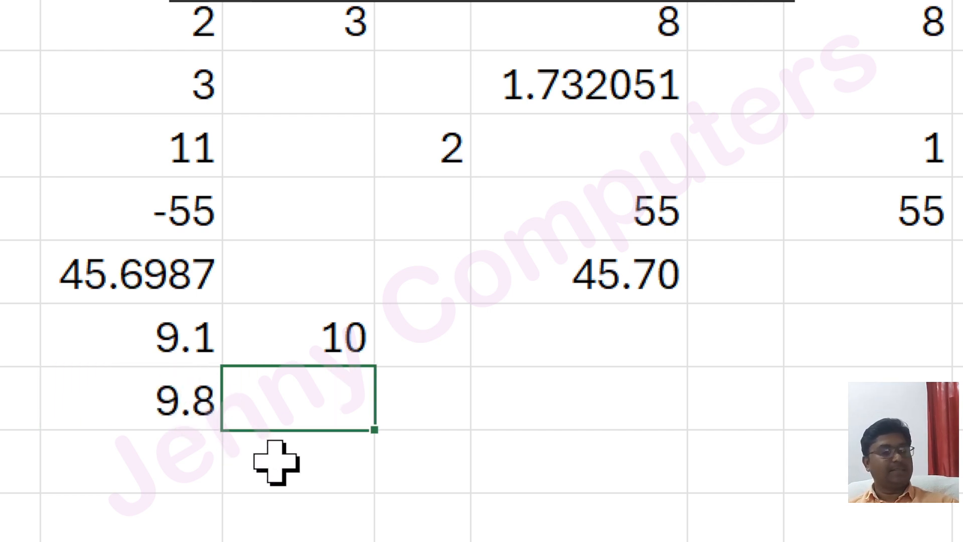
- Round the C8 number down to zero digits in D8 with =ROUNDDOWN(C8,0)
type("=roun")
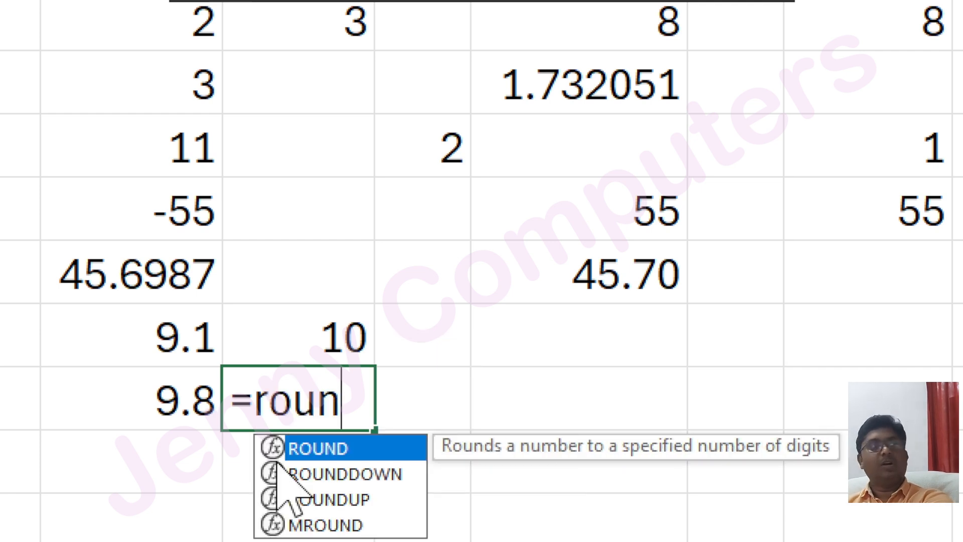
type("ddo")
key("Tab")
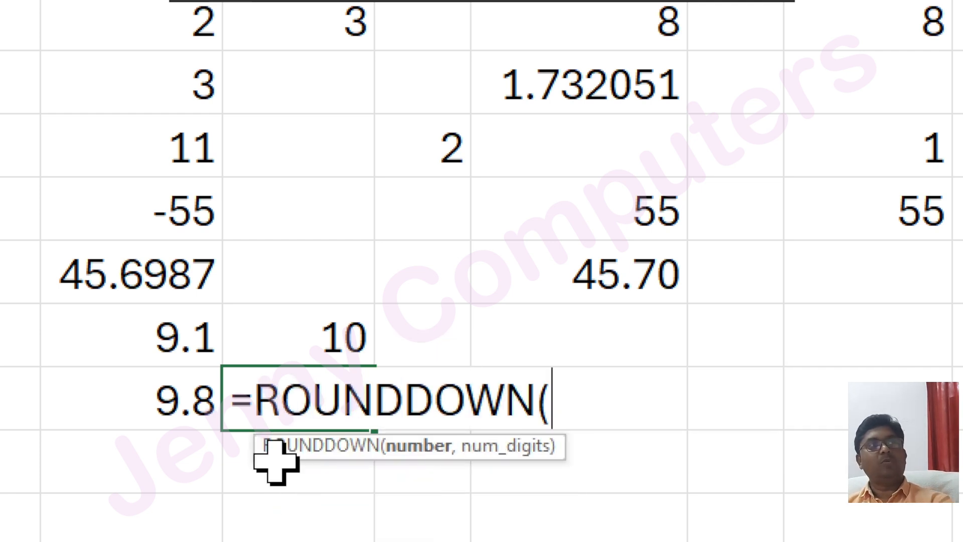
left_click(147, 391)
type(",")
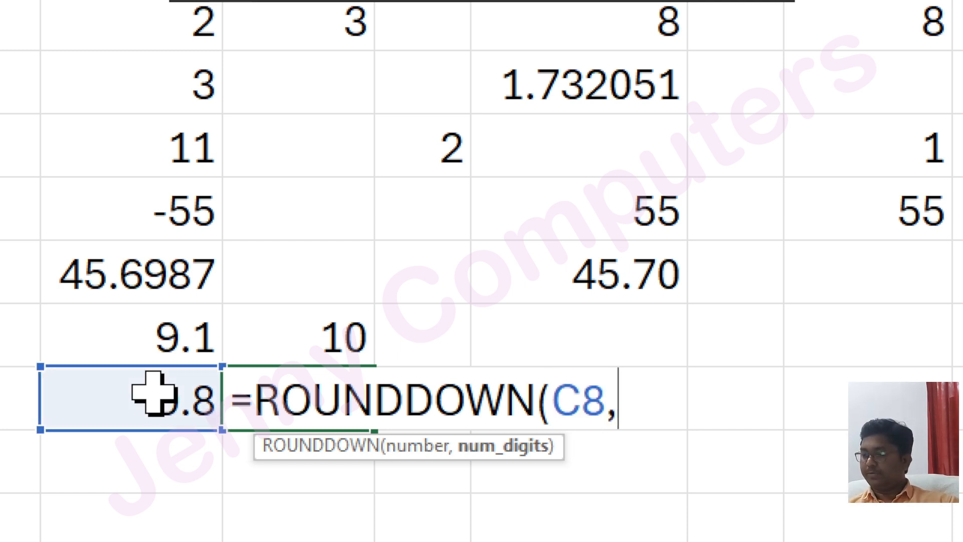
type("0)")
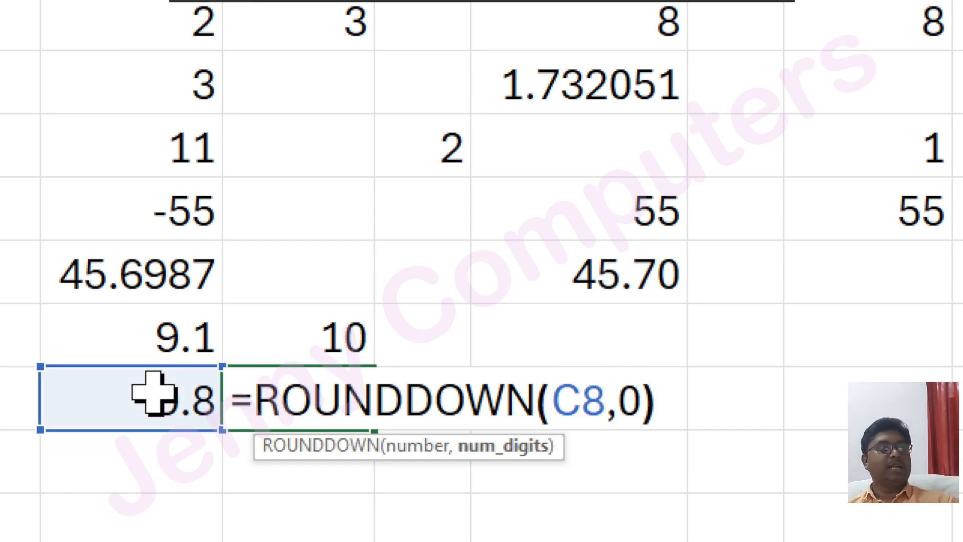
key("Return")
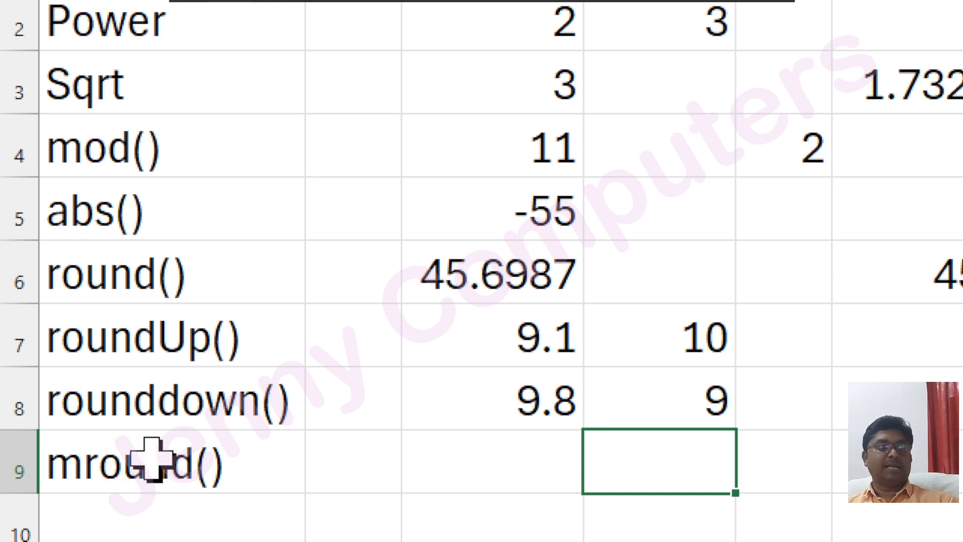
- Enter 26 in C9 as the mround() sample number and 5 in D9 as its multiple
left_click(495, 469)
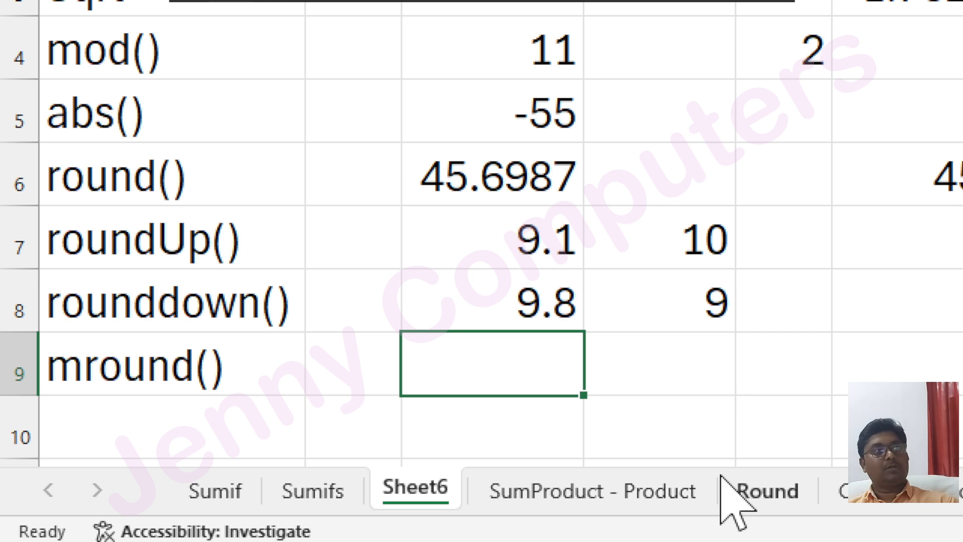
type("2")
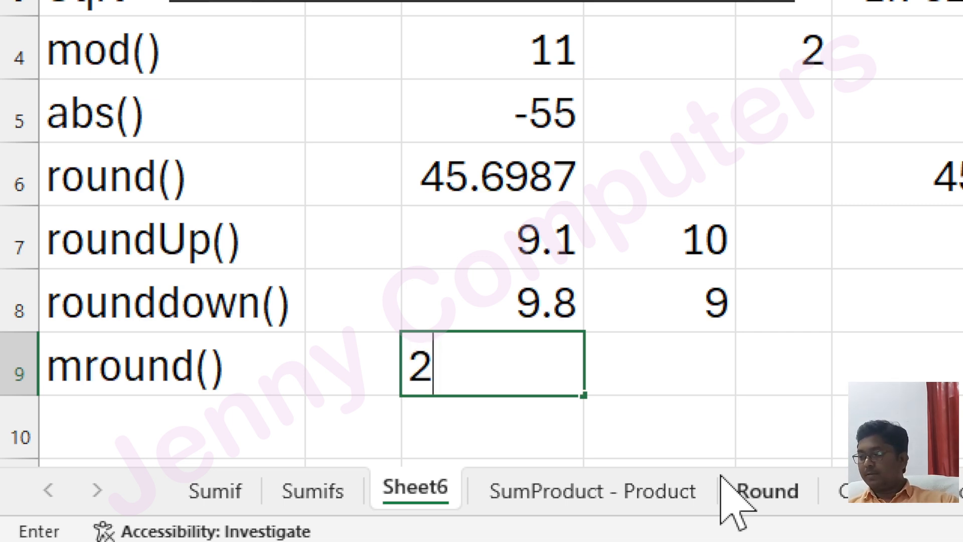
type("6")
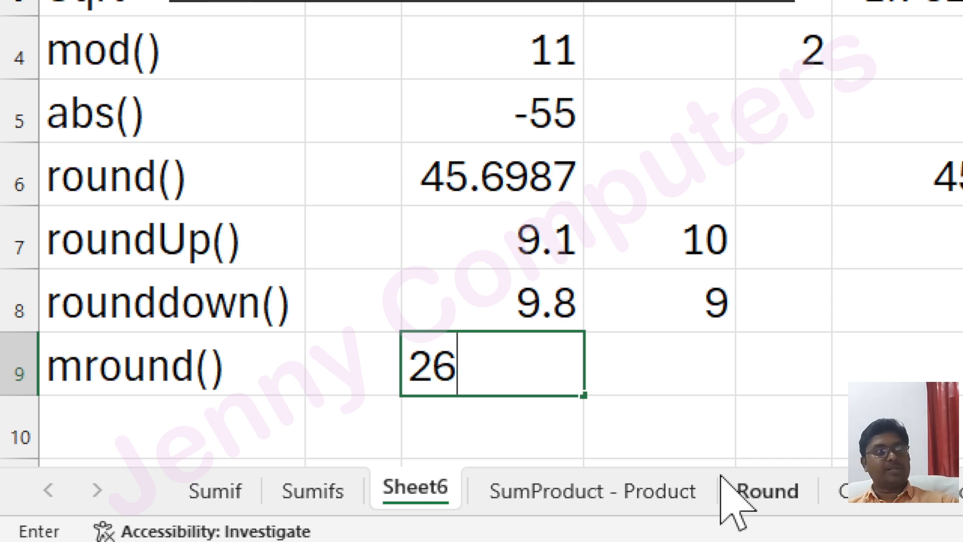
key("Tab")
type("=")
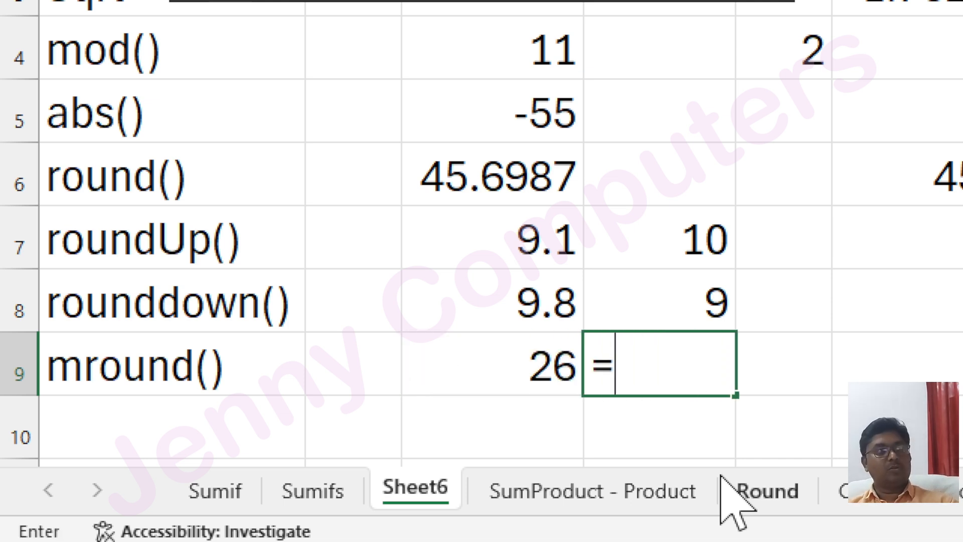
key("BackSpace")
type("5")
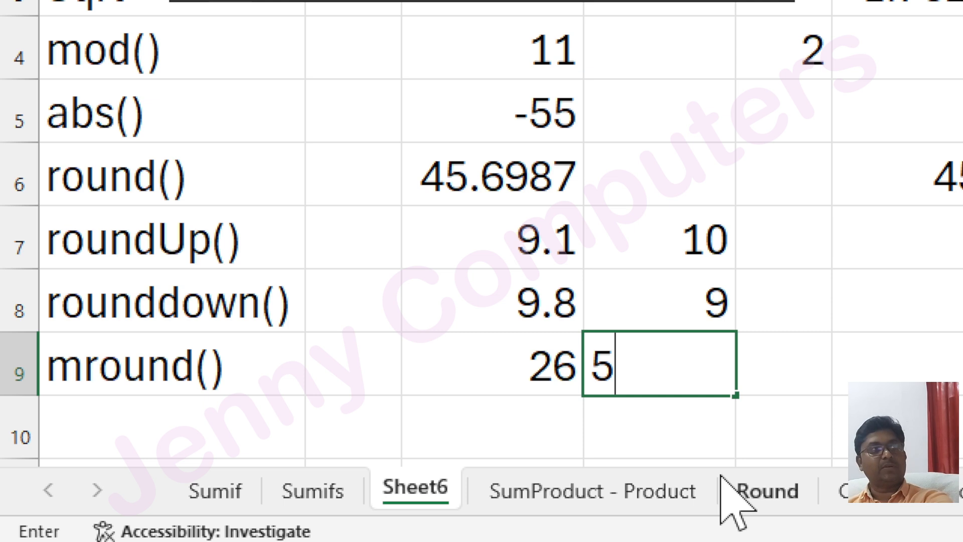
key("Tab")
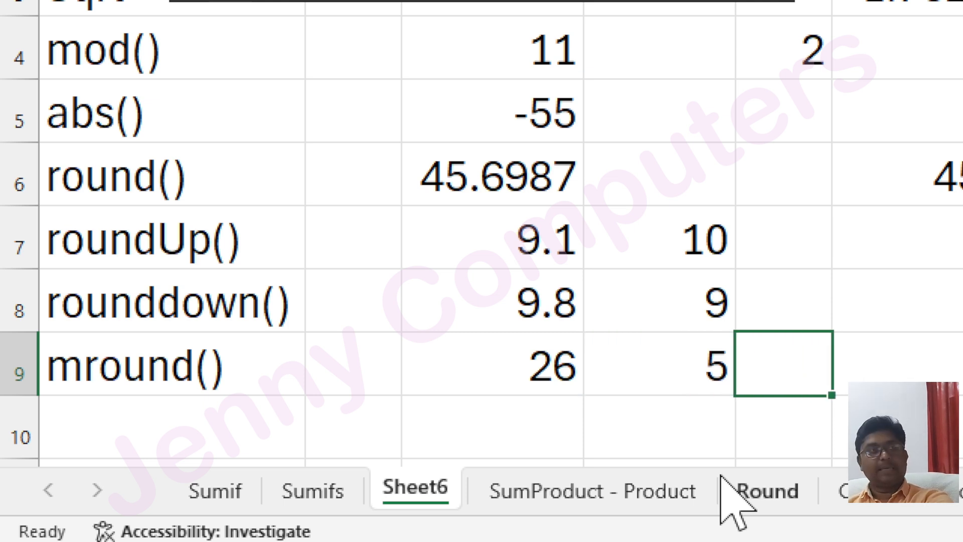
- Round the C9 number to the nearest multiple of D9 in E9 with =MROUND(C9,D9)
type("=mr")
key("BackSpace")
type("mround")
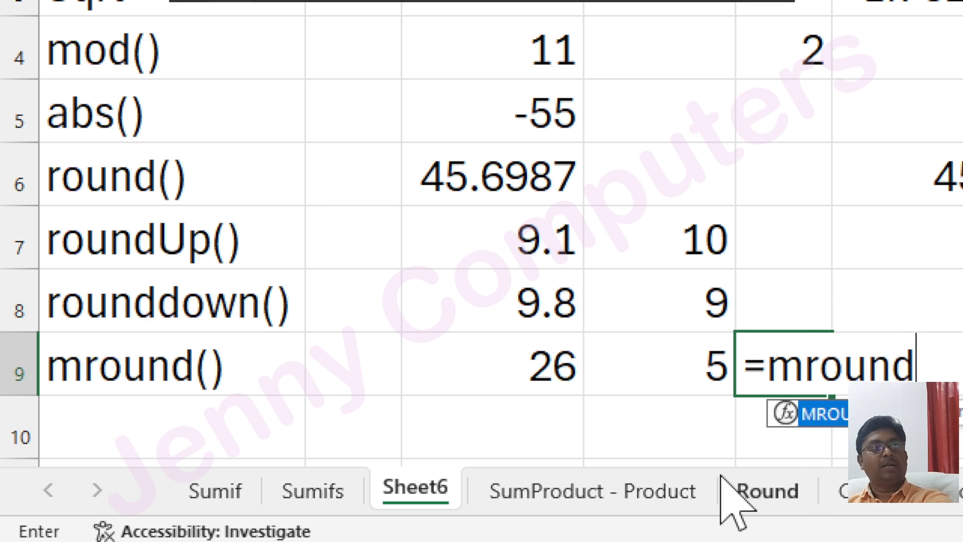
key("Tab")
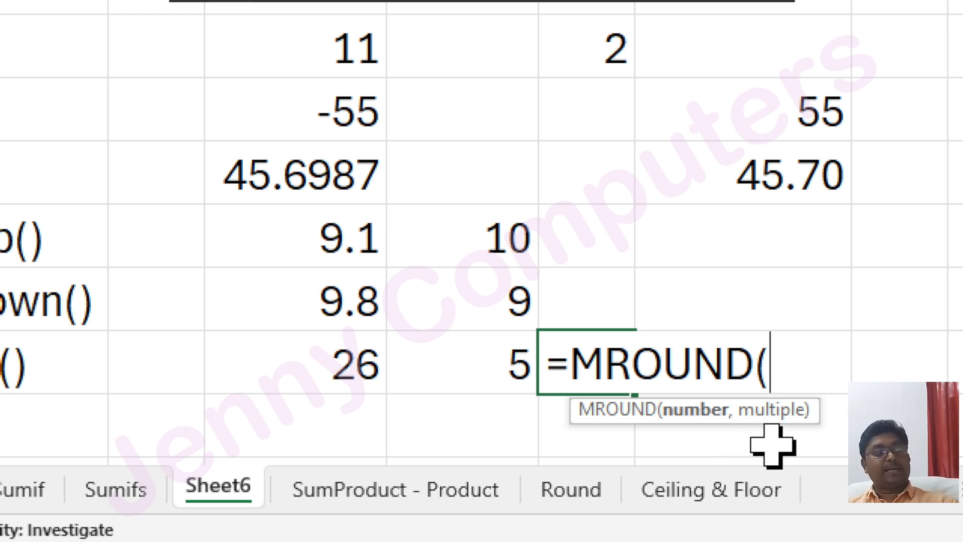
left_click(317, 357)
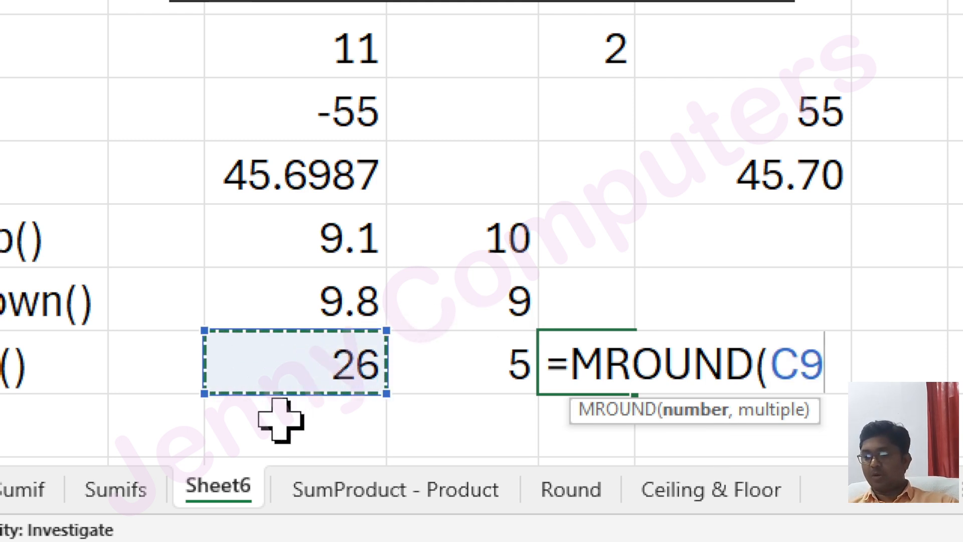
type(",")
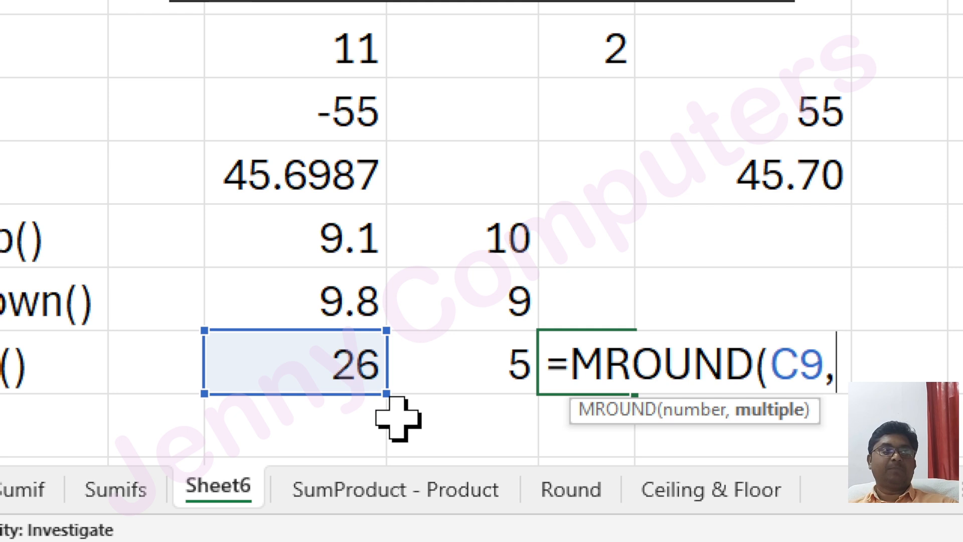
left_click(460, 377)
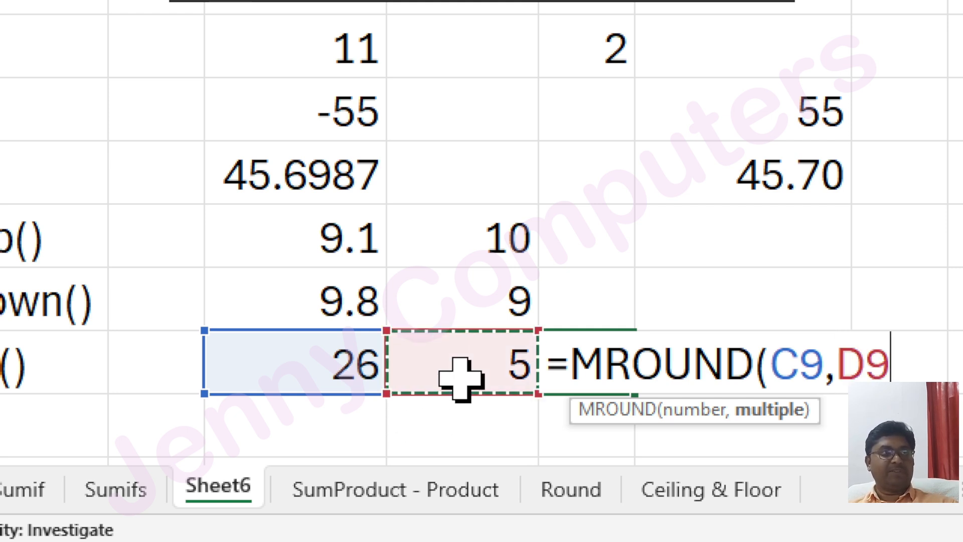
type(")")
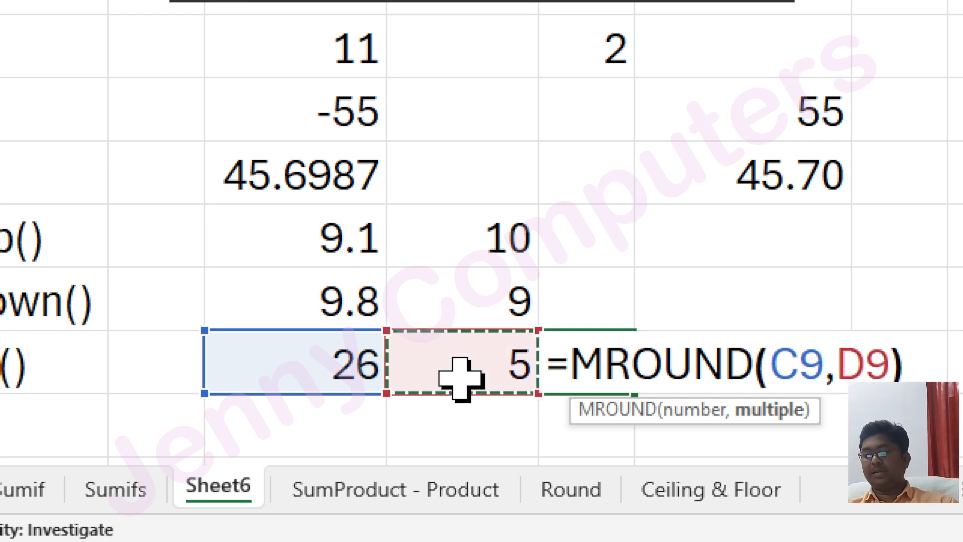
key("Return")
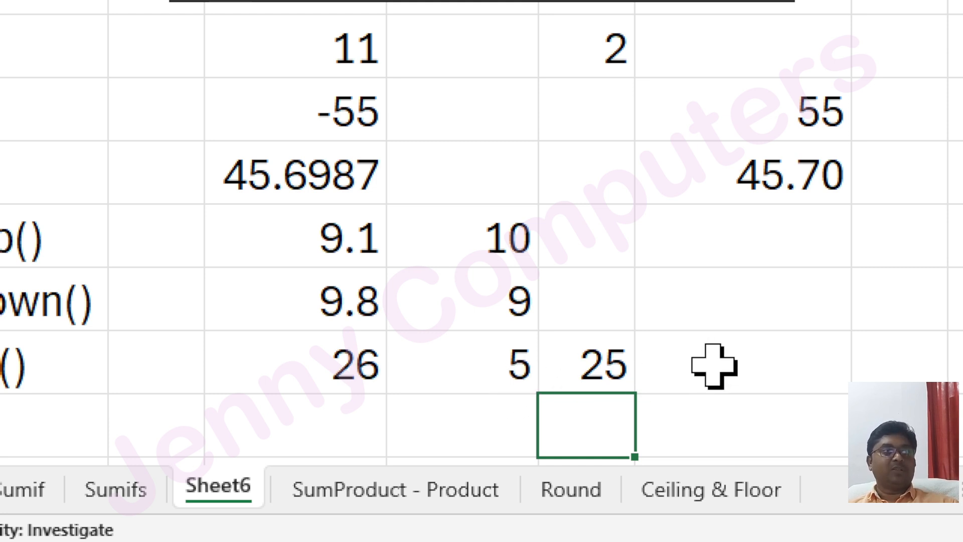
- Write the explanatory text 5+5+5+5+5+5 in F9, beside the MROUND formula cell
left_click(738, 369)
type("5")
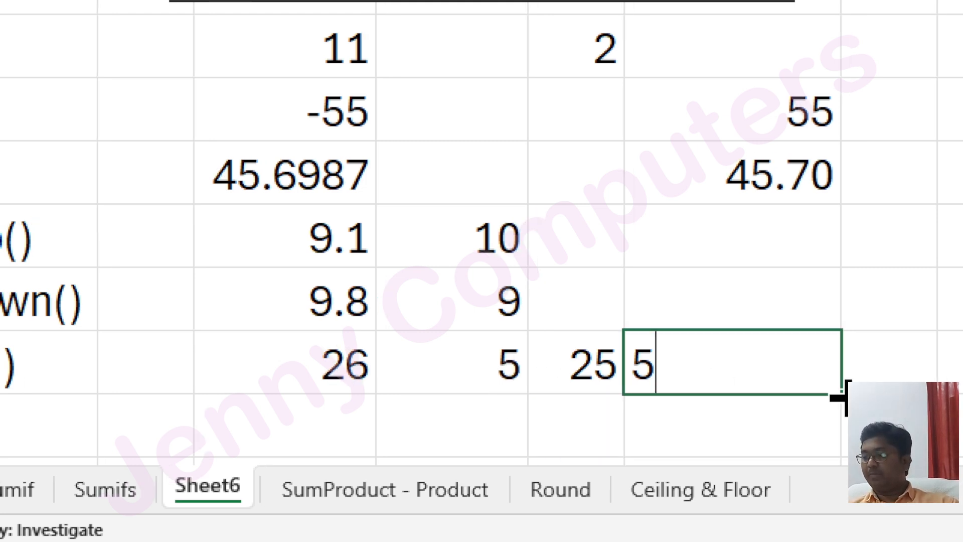
type("+5+5+5+5")
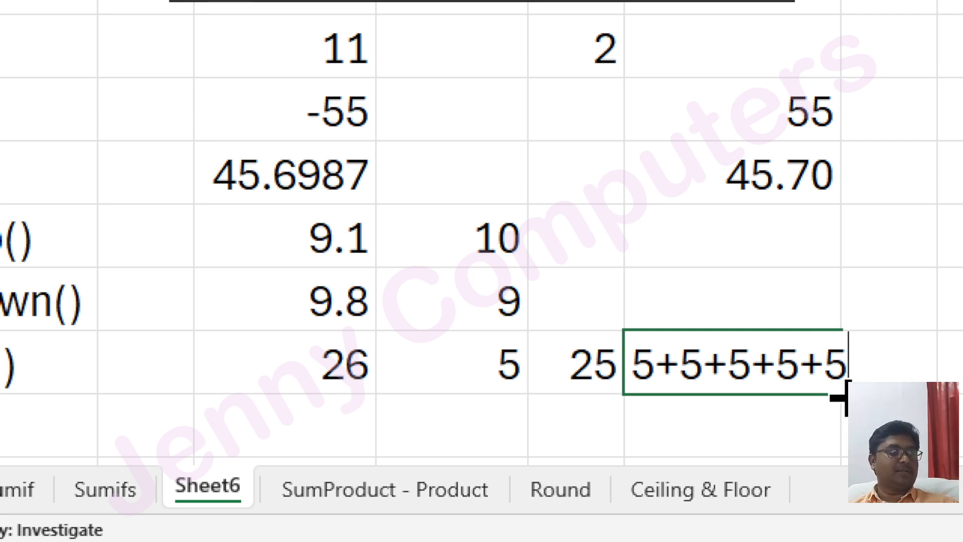
type("+5")
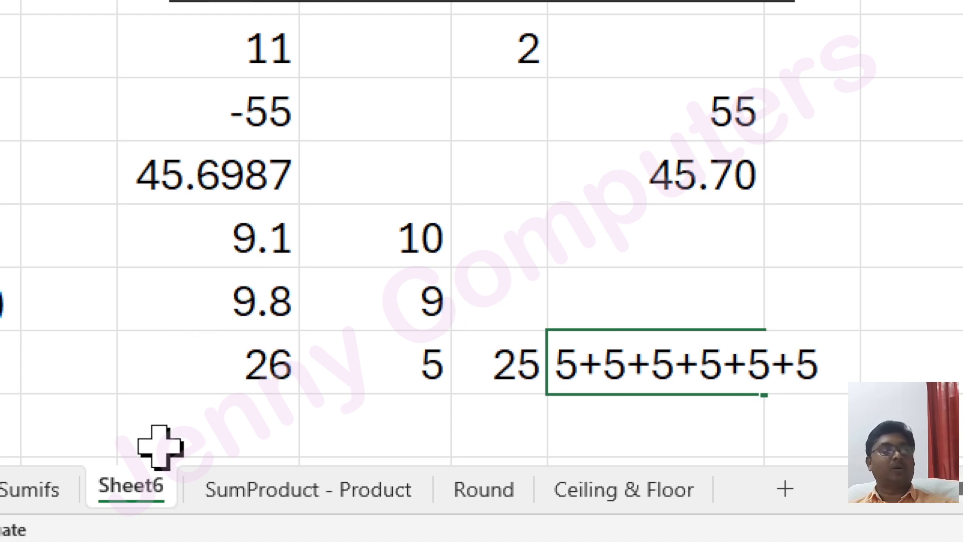
- Change the multiple in D9 to 4 and replace the explanatory text in F9 with 4+4+4
left_click(404, 370)
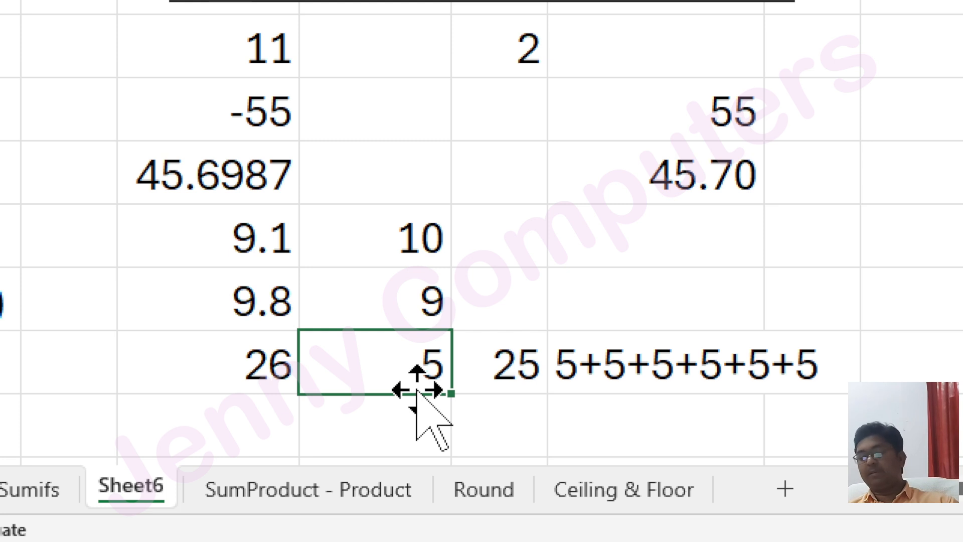
type("-4")
key("Right")
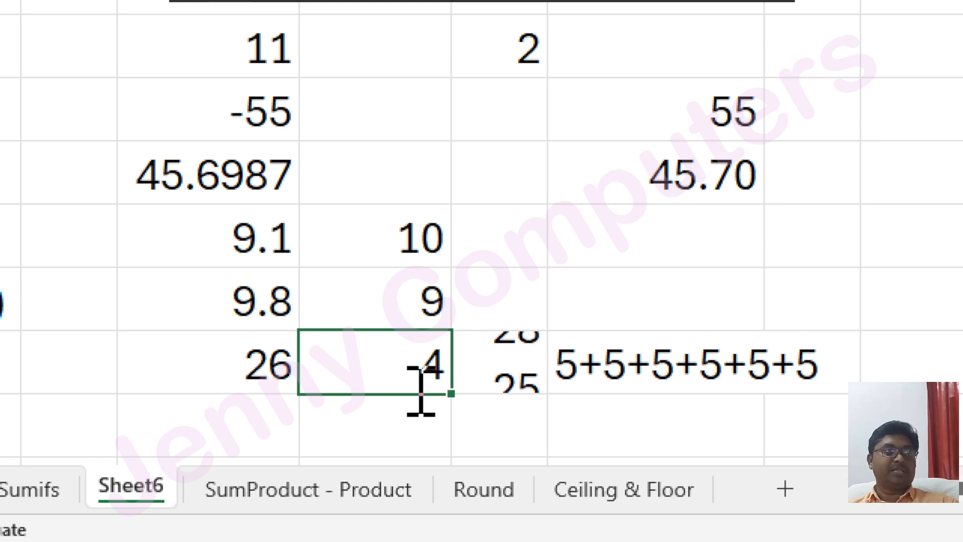
key("Right")
type("4+4+4")
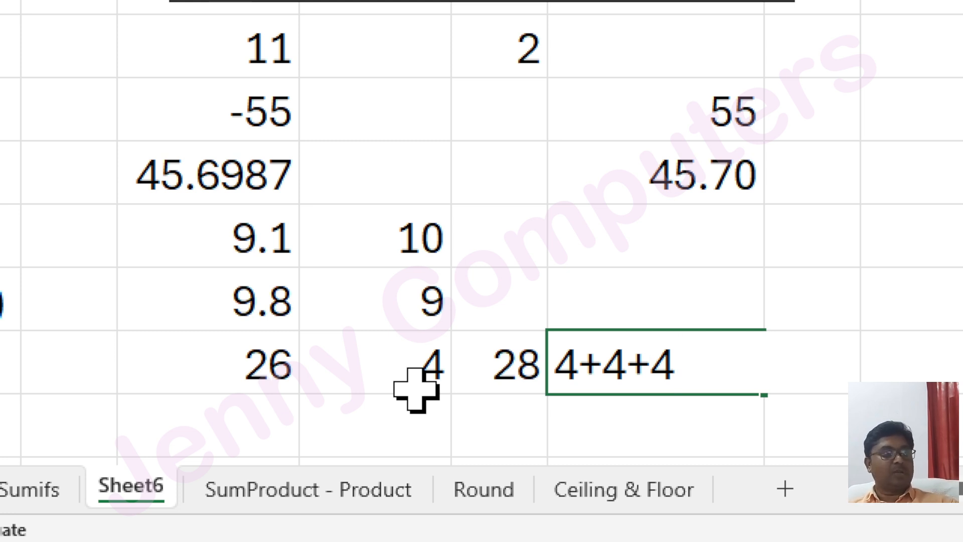
left_click(120, 289)
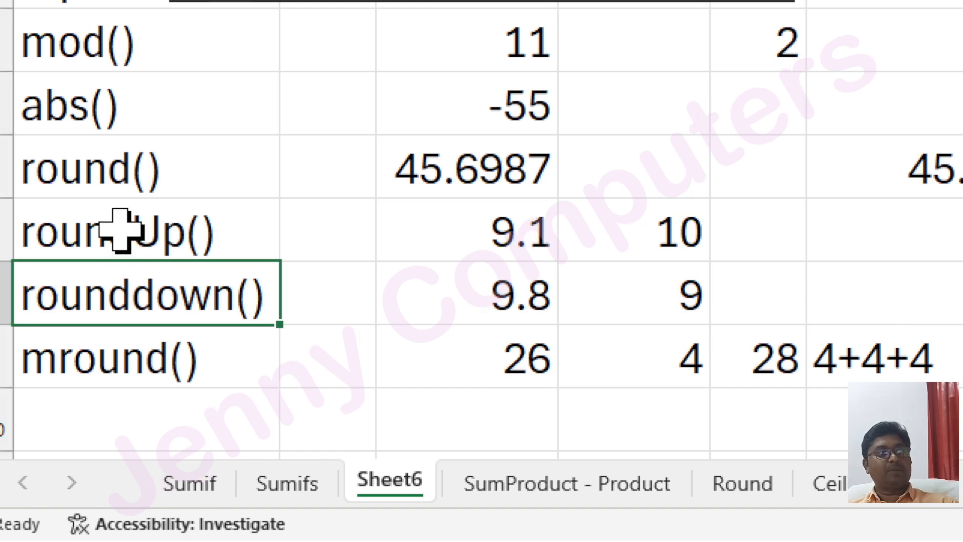
- Review the rounding function labels from round() to mround() by selecting A6:A9
left_click(98, 230)
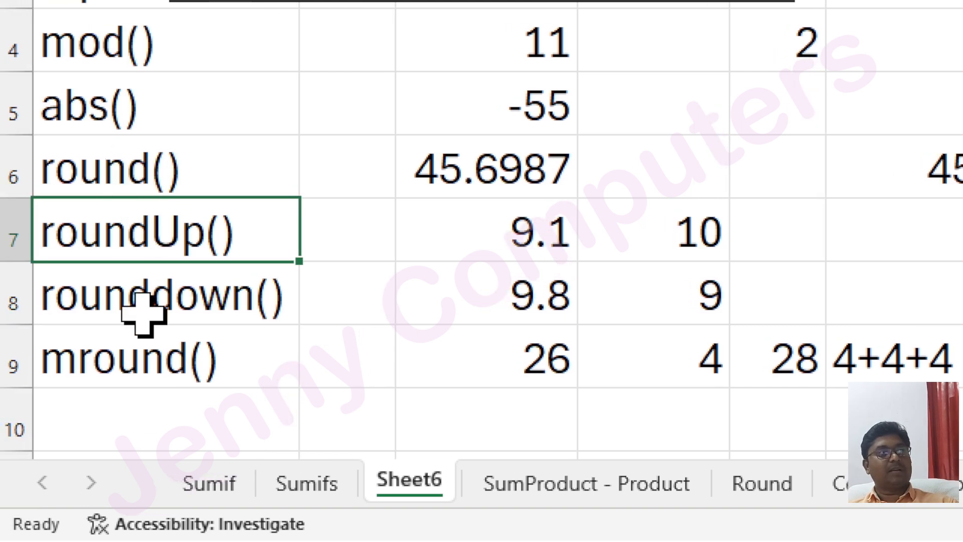
left_click(127, 364)
left_click_drag(121, 258, 134, 348)
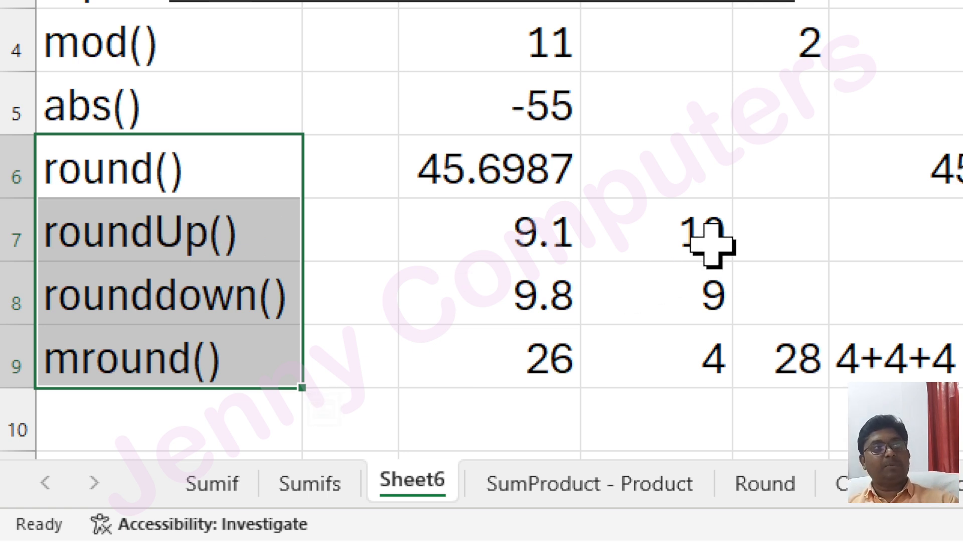
left_click(669, 170)
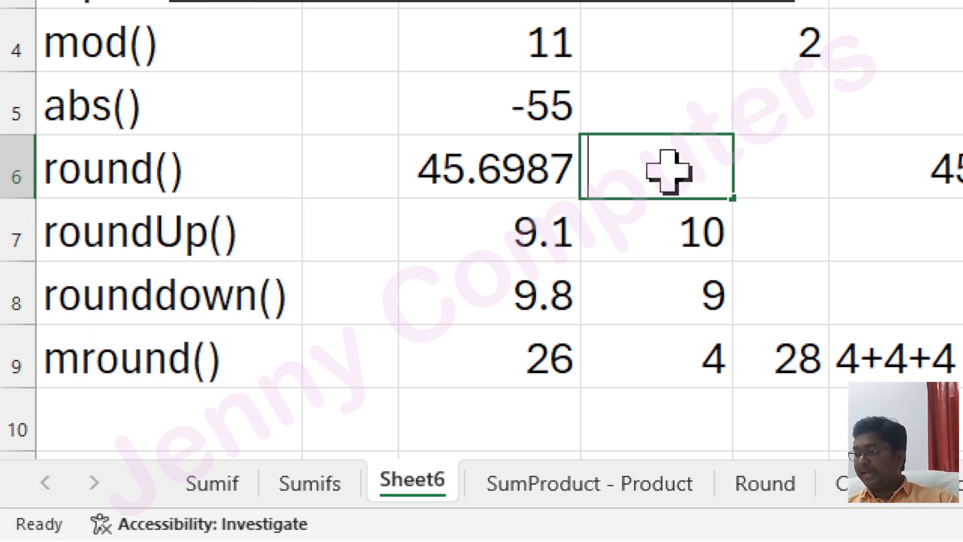
type("-1")
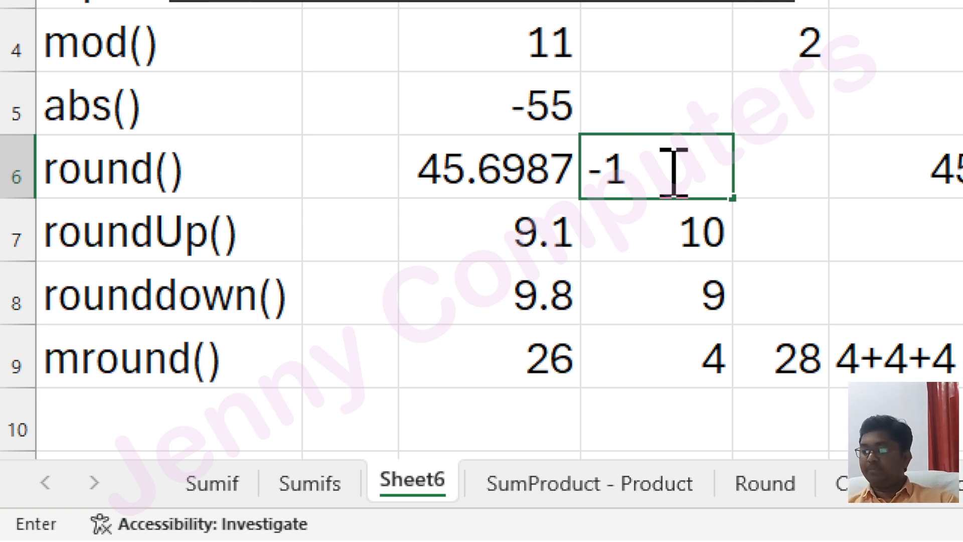
key("BackSpace")
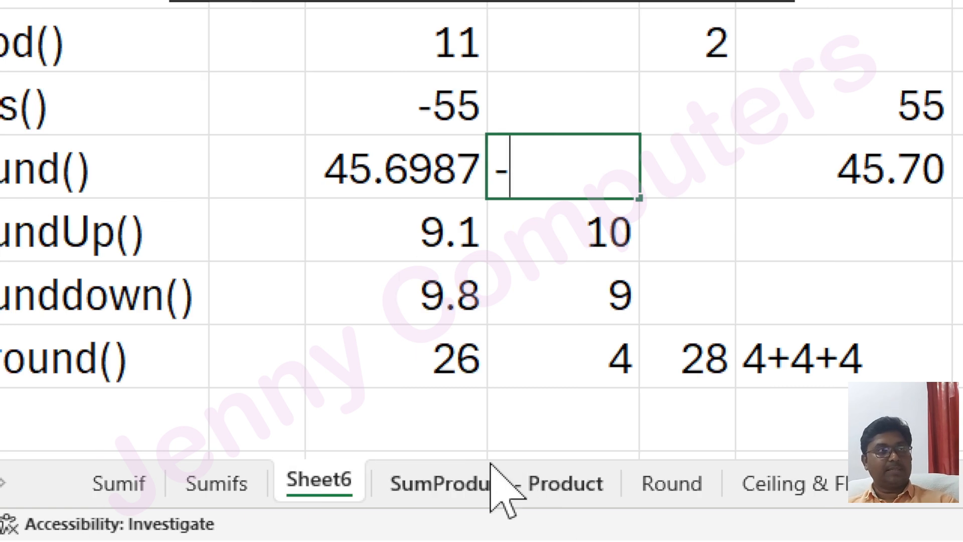
left_click(417, 426)
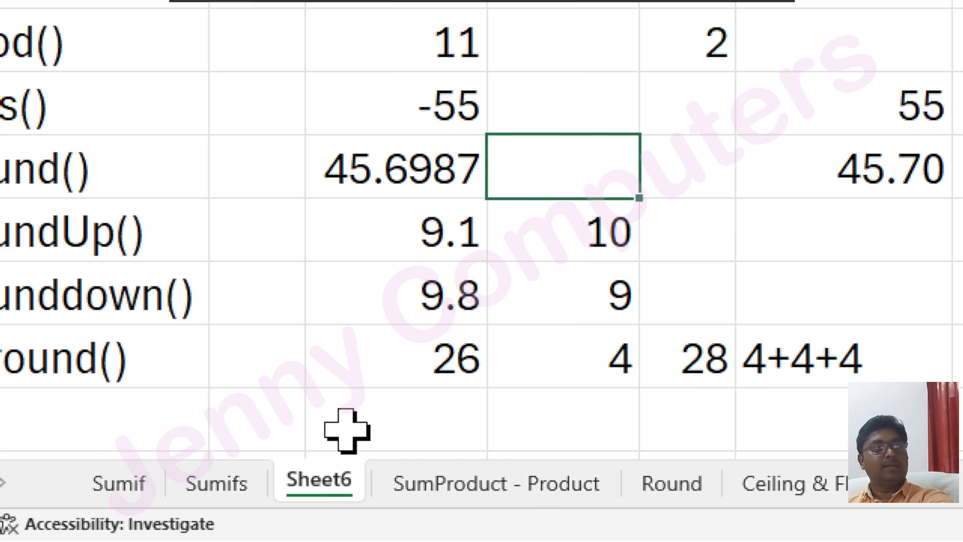
- Write the sample formula =round(256,-1) as literal text in C10, below the MROUND number
scroll(348, 434, "down", 2)
scroll(324, 246, "up", 1)
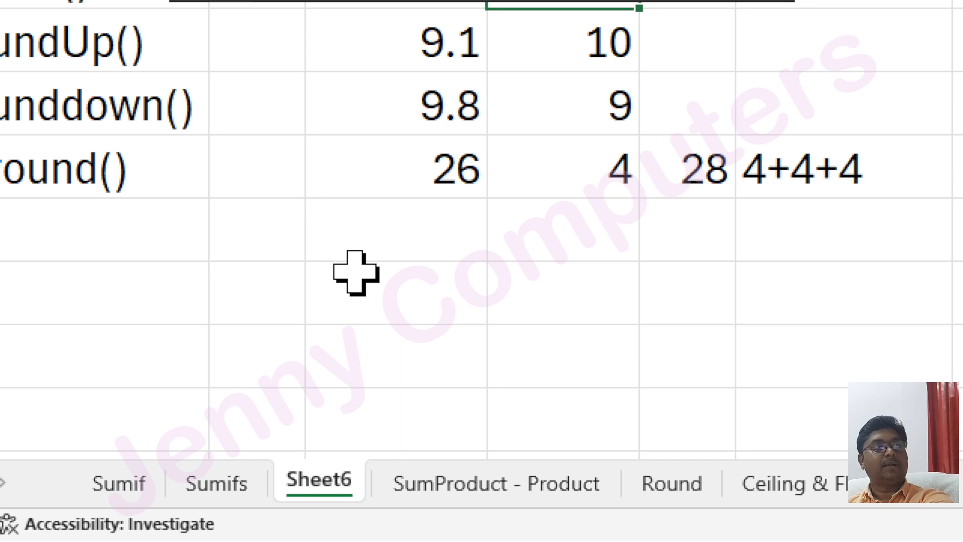
left_click(392, 255)
type("'=round(")
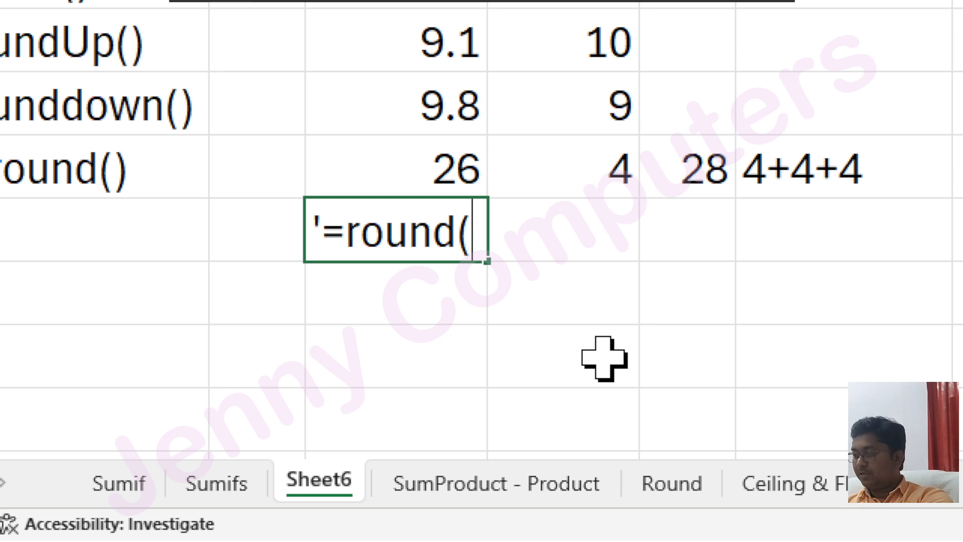
type("256,")
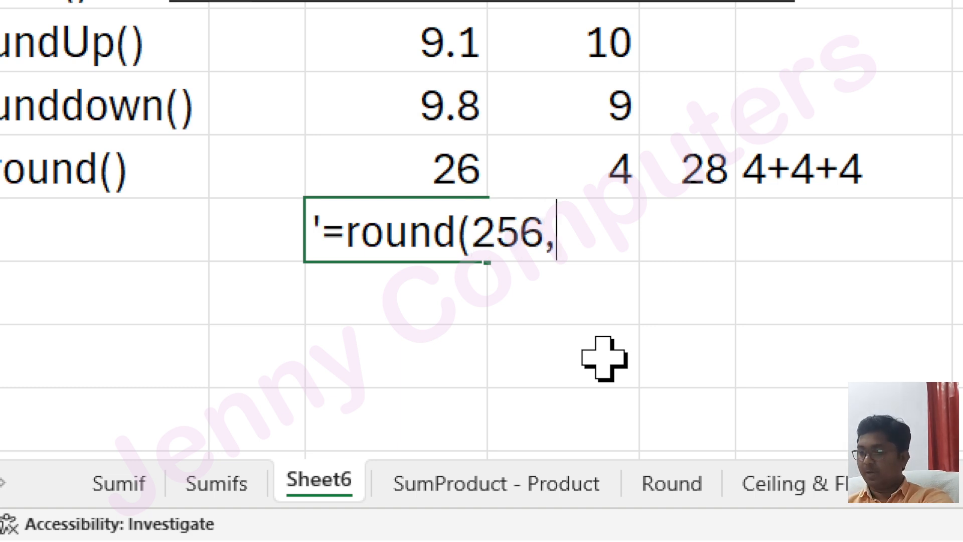
type("-1")
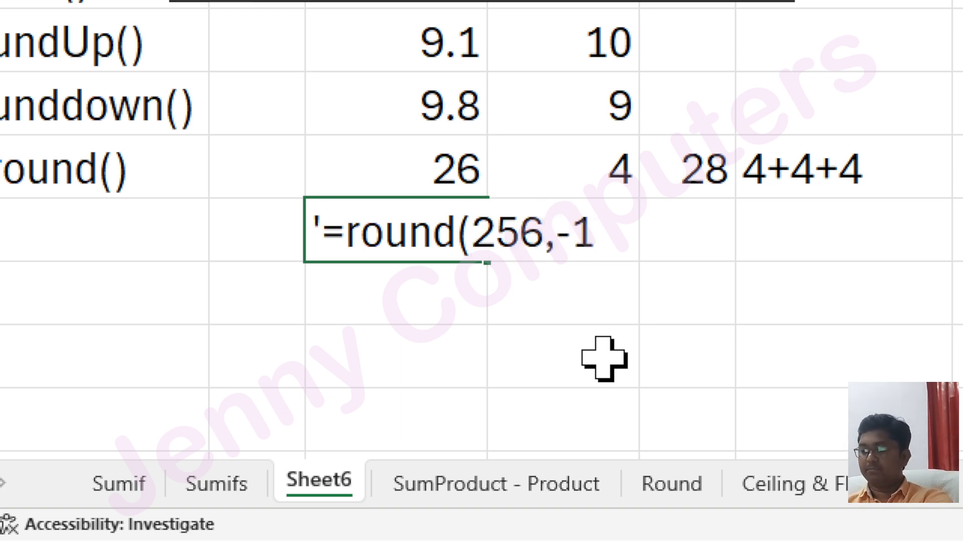
type(")")
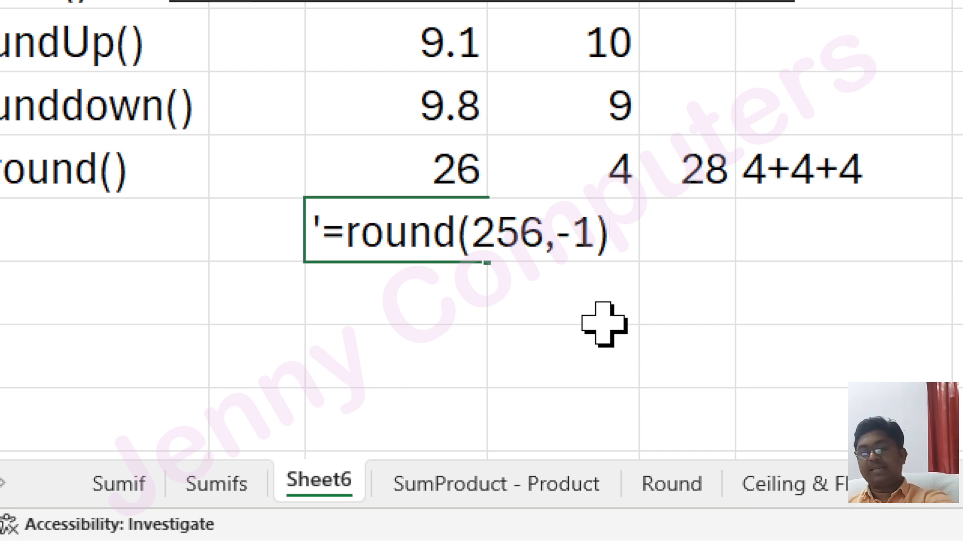
- Annotate the formula with a red box around 6, green boxes around 56 and 256, and handwritten -2 and -3 beside it
mouse_move(515, 209)
left_mouse_down()
mouse_move(527, 239)
mouse_move(547, 252)
left_mouse_up()
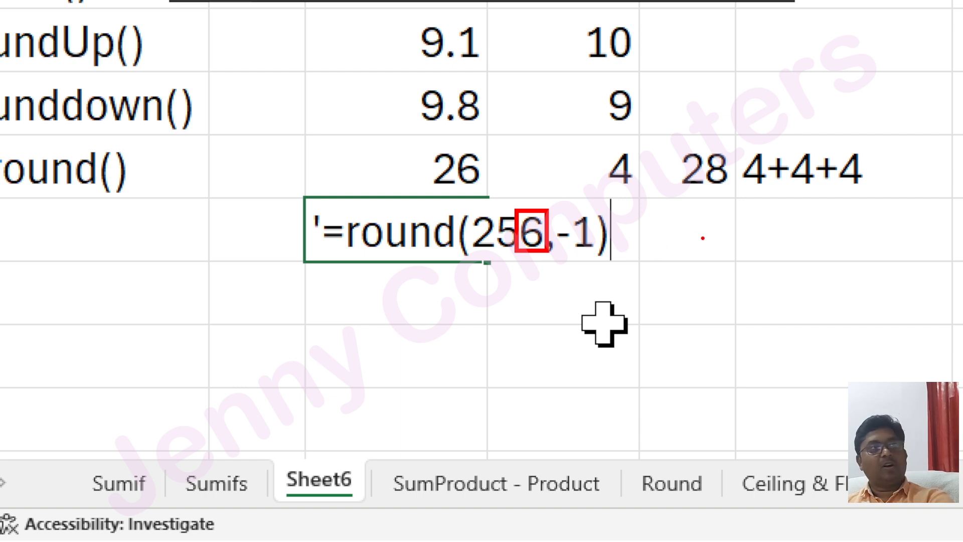
left_click_drag(716, 230, 735, 237)
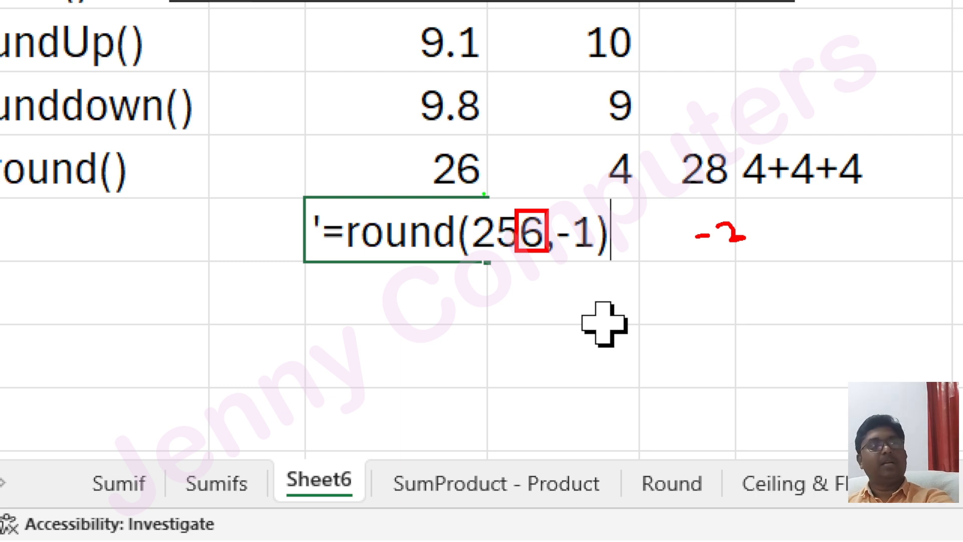
left_click_drag(497, 204, 544, 255)
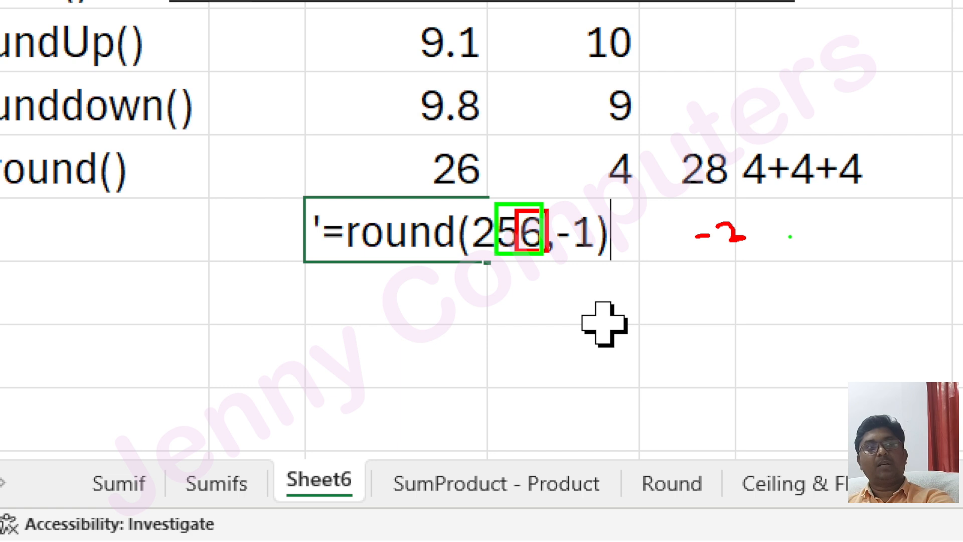
mouse_move(799, 220)
left_mouse_down()
mouse_move(809, 219)
mouse_move(803, 243)
left_mouse_up()
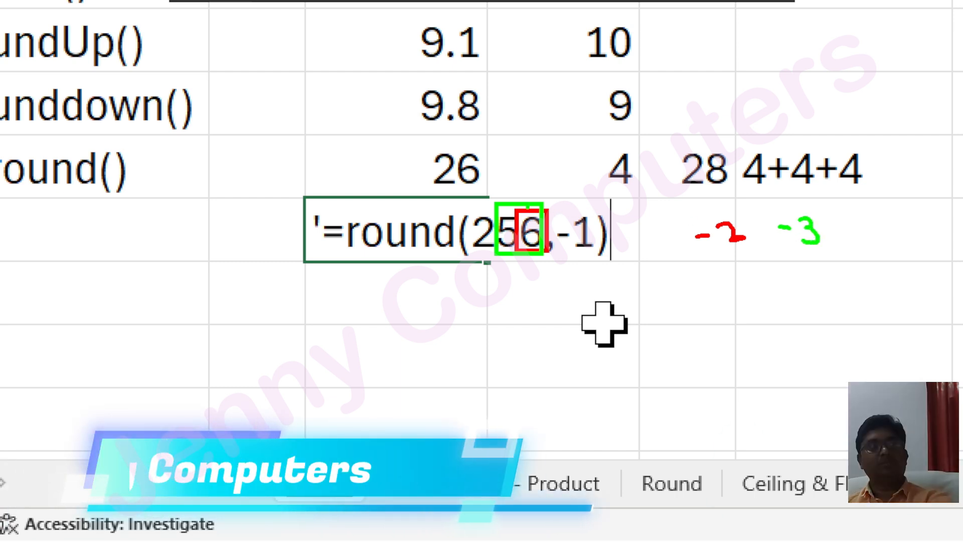
mouse_move(469, 196)
left_mouse_down()
mouse_move(507, 256)
mouse_move(548, 260)
left_mouse_up()
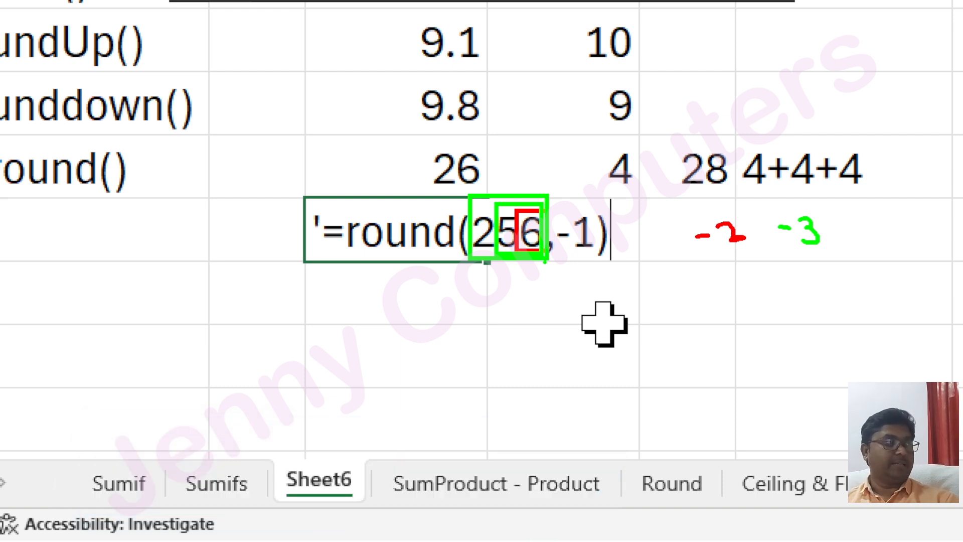